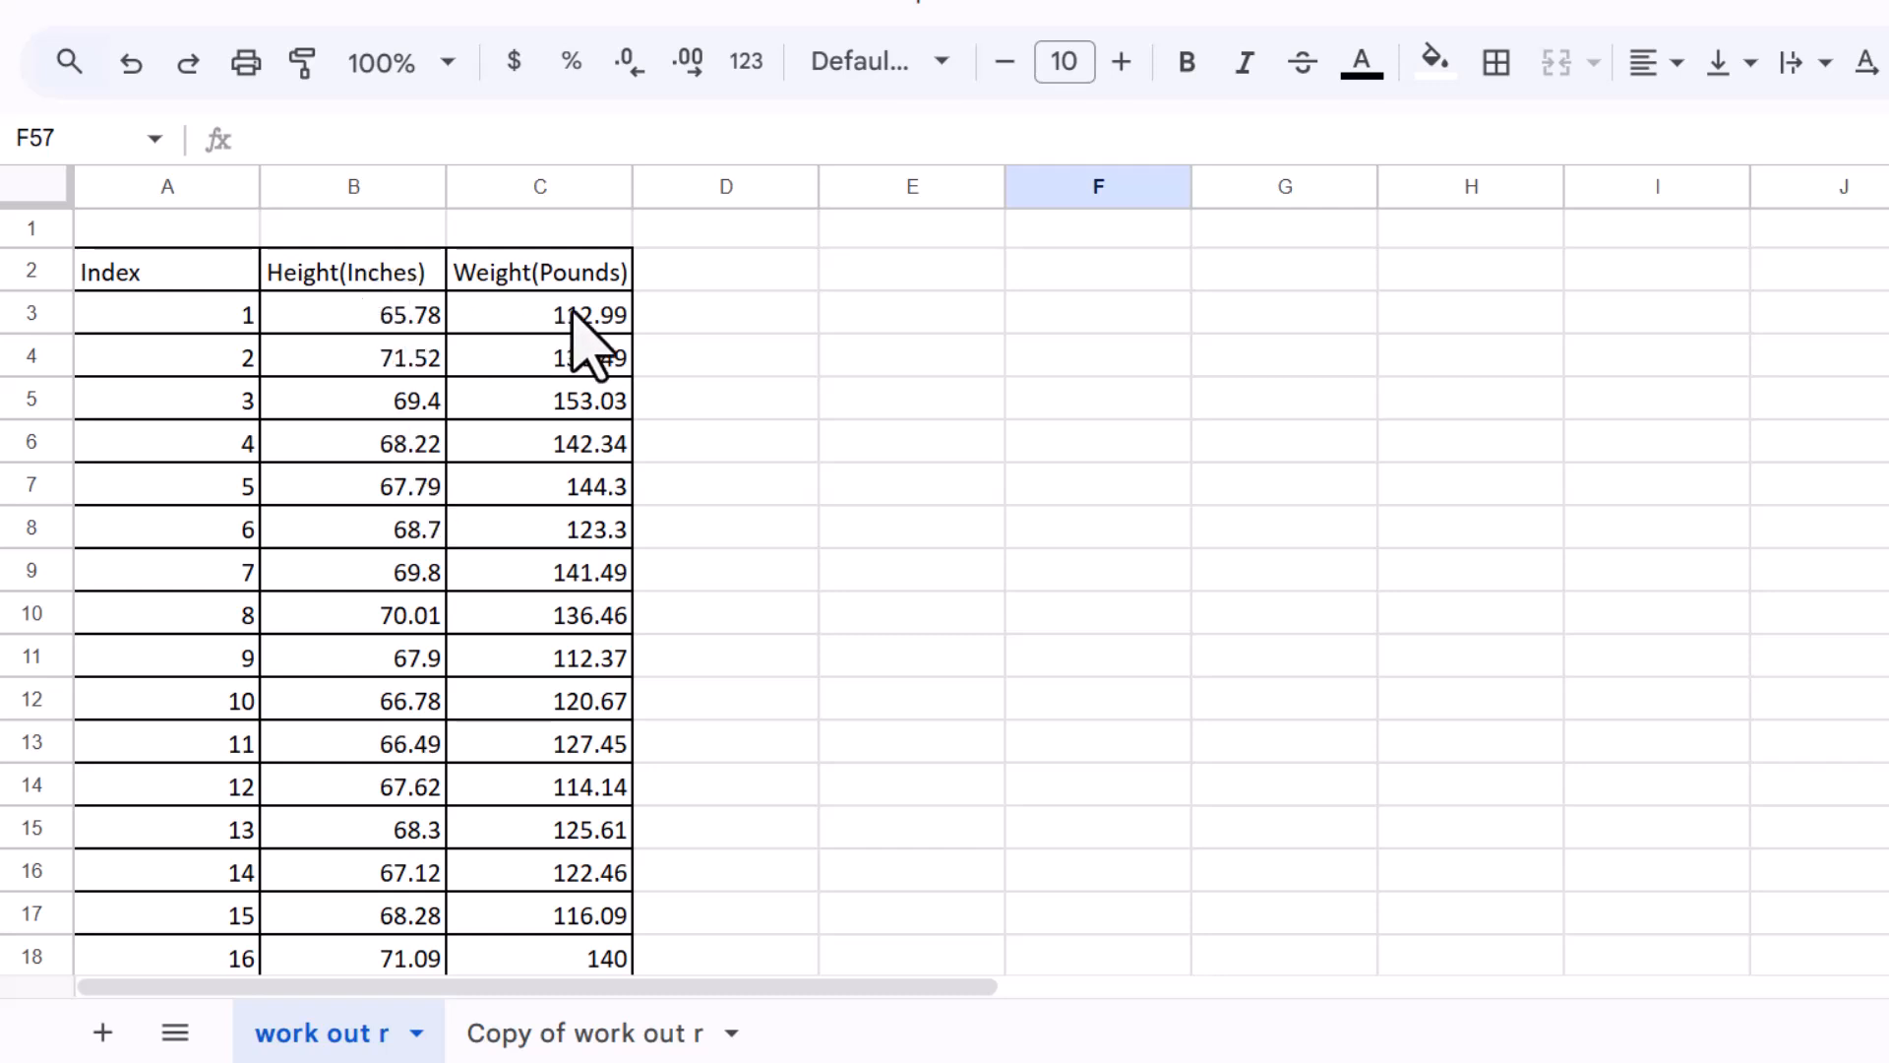
# Enter the header H^2 in cell D2, beside the Weight(Pounds) column
pyautogui.click(717, 273)
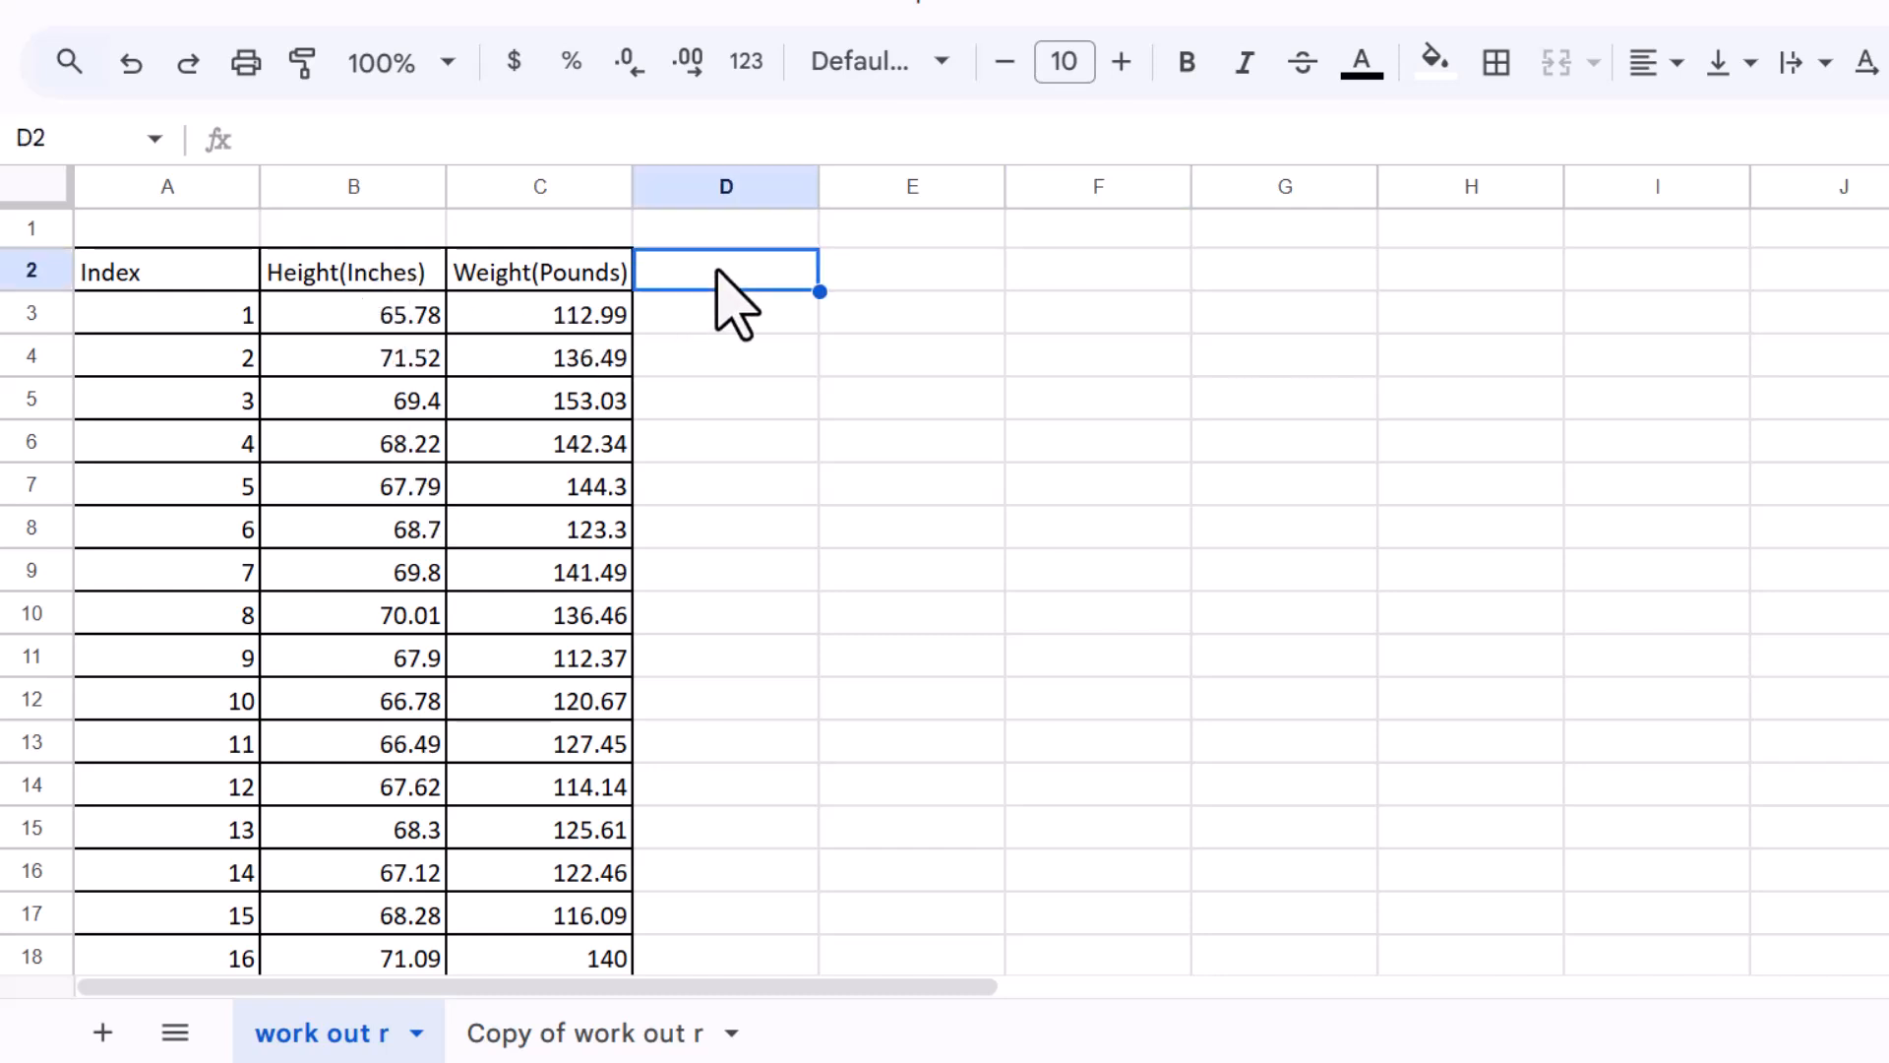
pyautogui.write('H')
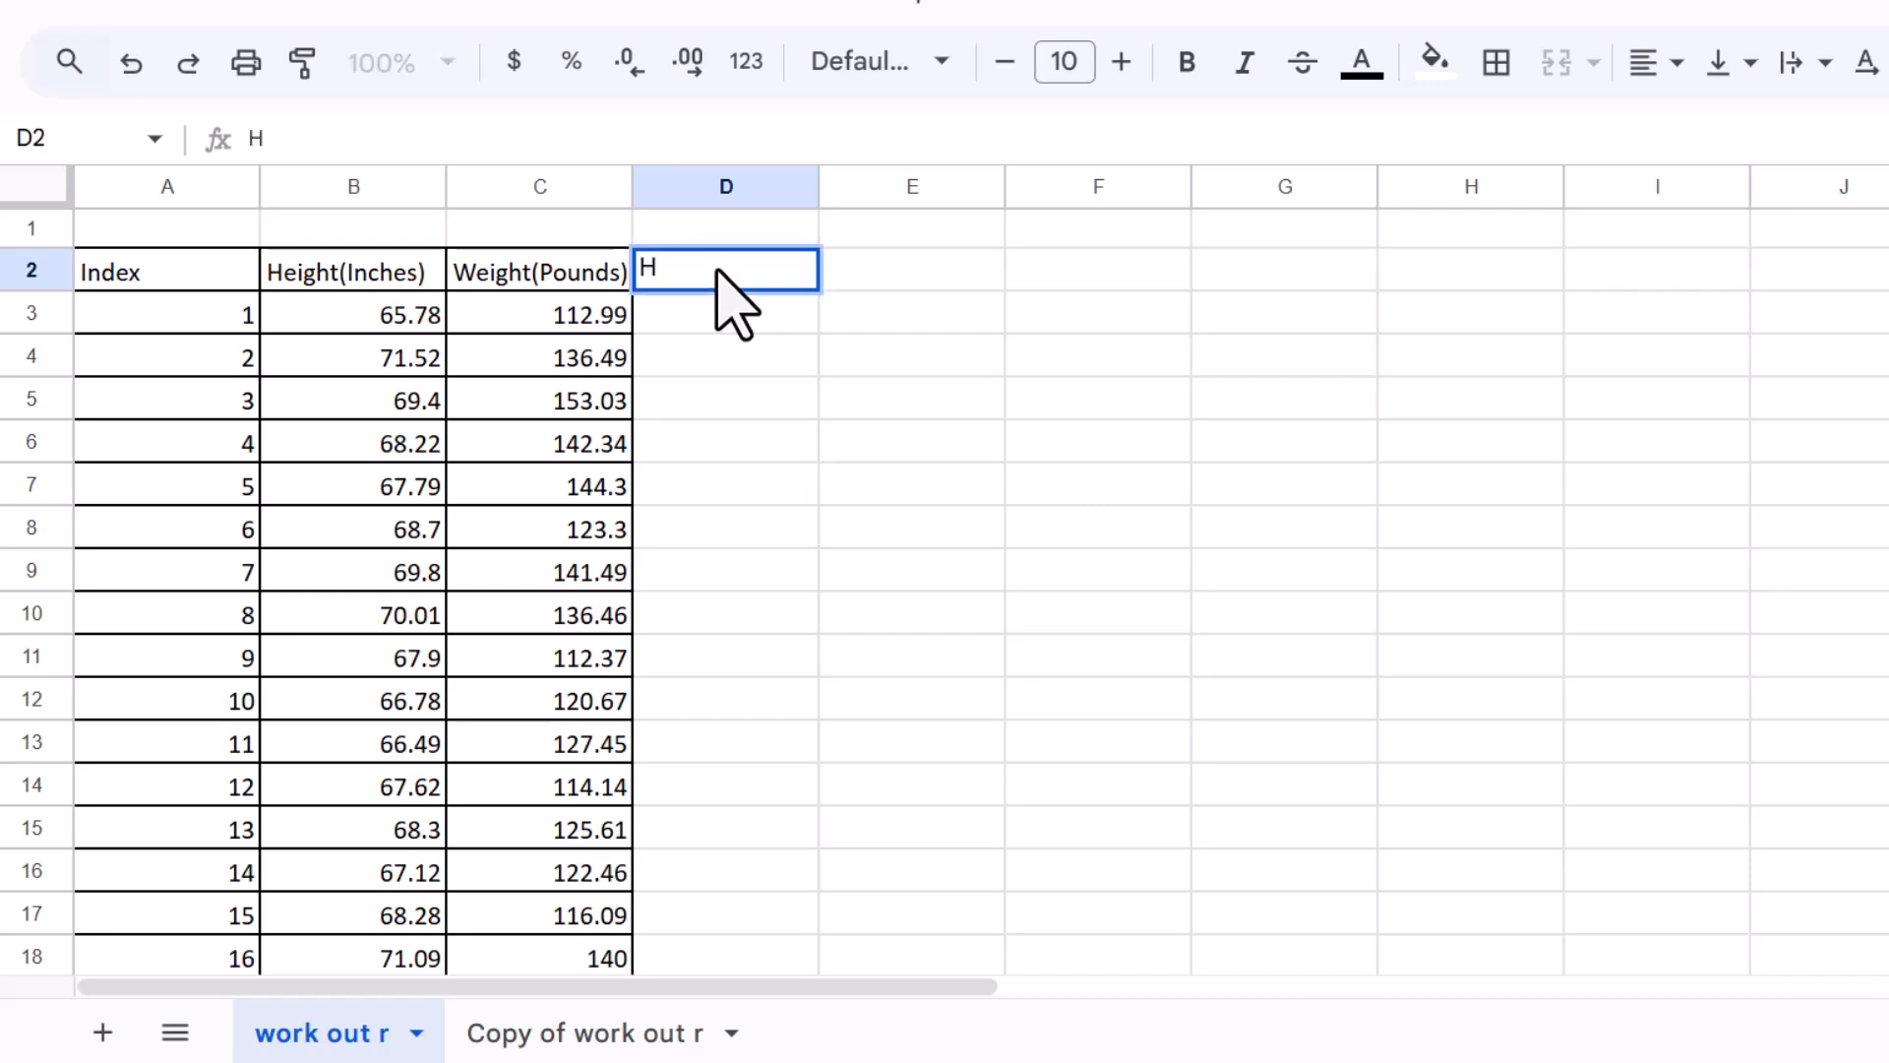
pyautogui.write('^2')
# Square the first height with =B3^2 in D3 and accept the suggested autofill for the remaining rows of column D
pyautogui.click(718, 308)
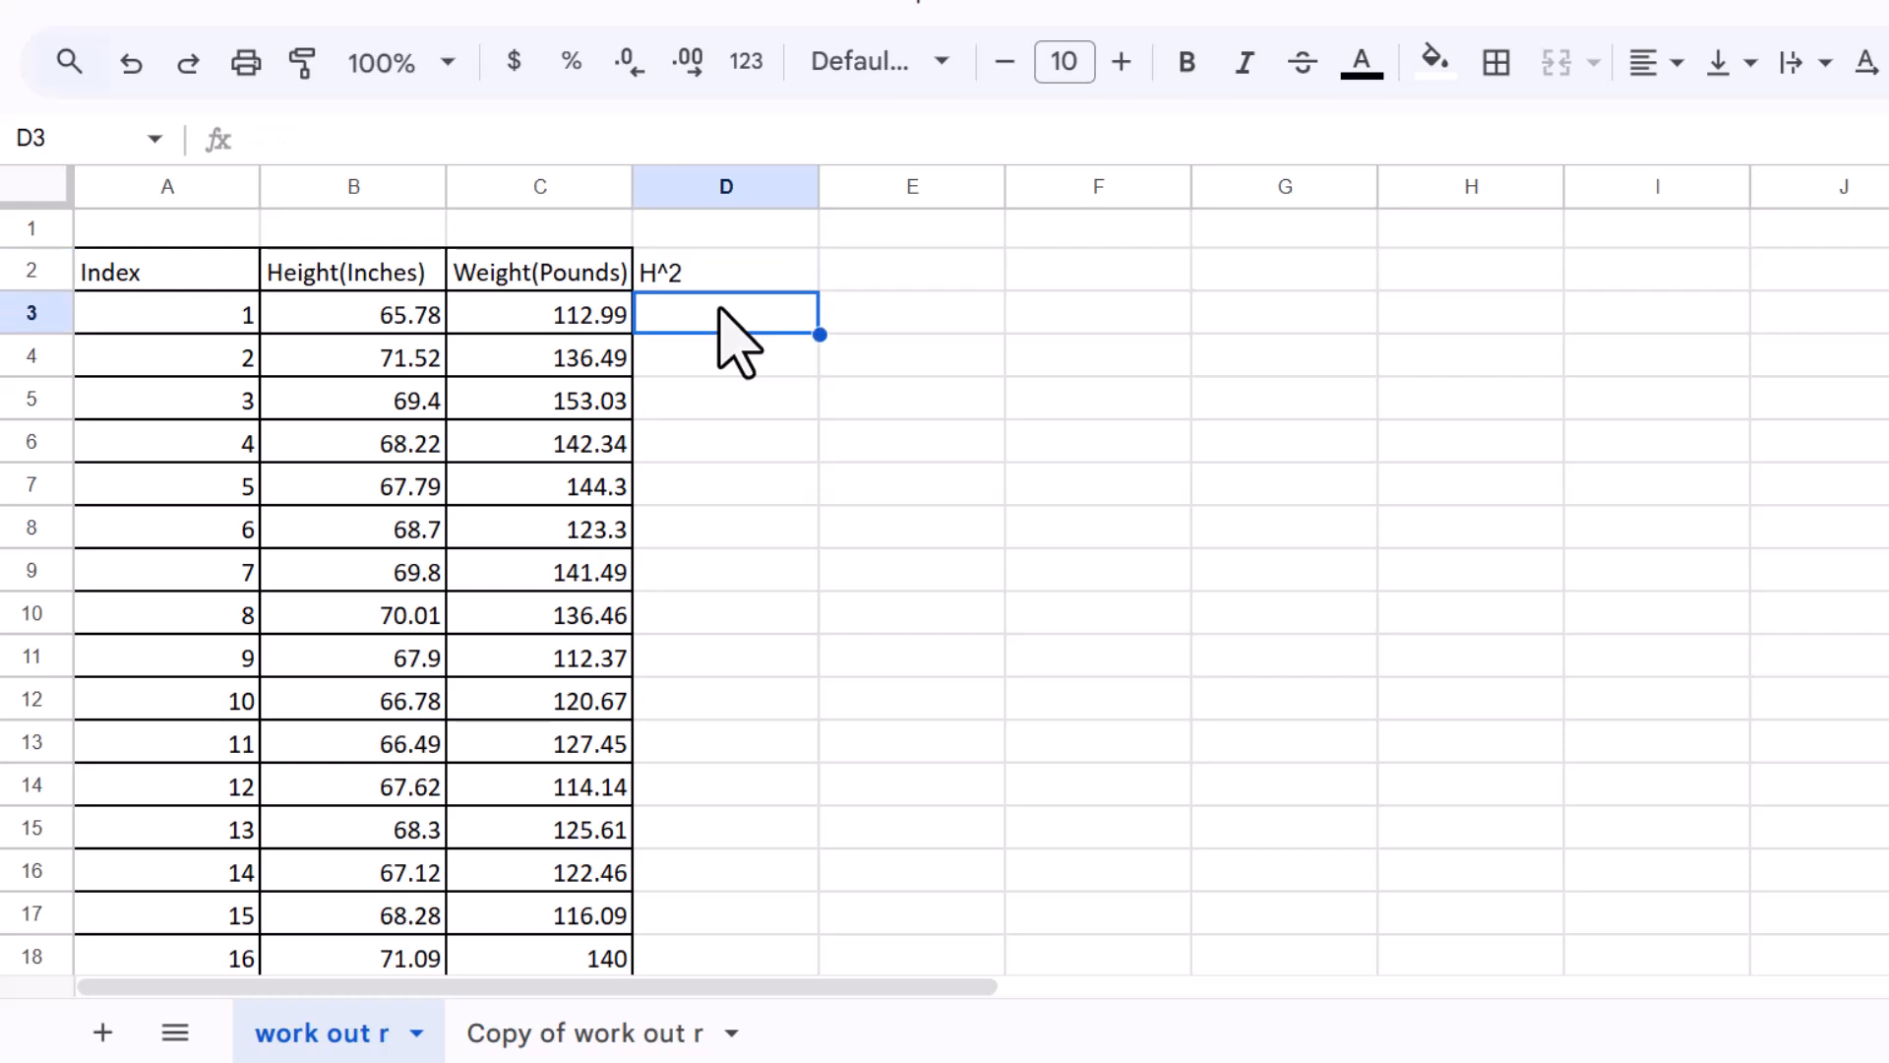
pyautogui.write('=')
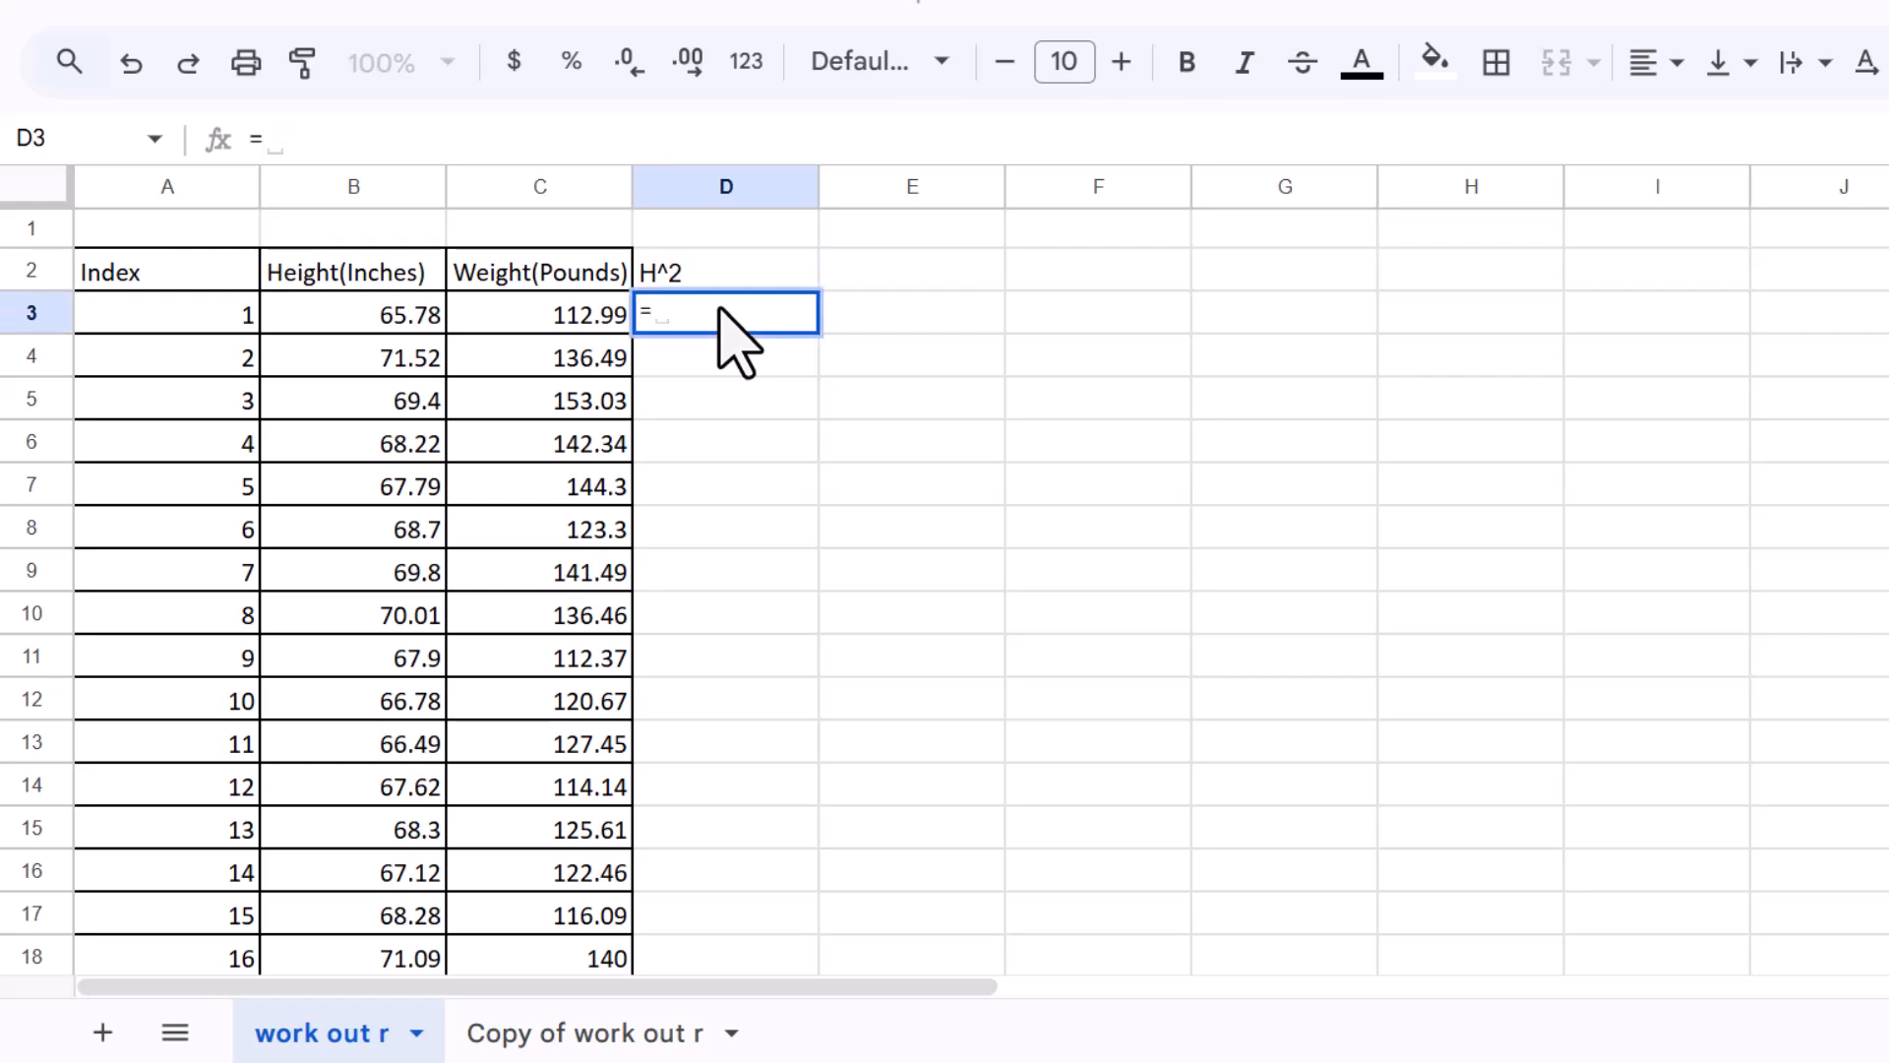
pyautogui.click(363, 312)
pyautogui.write('^2')
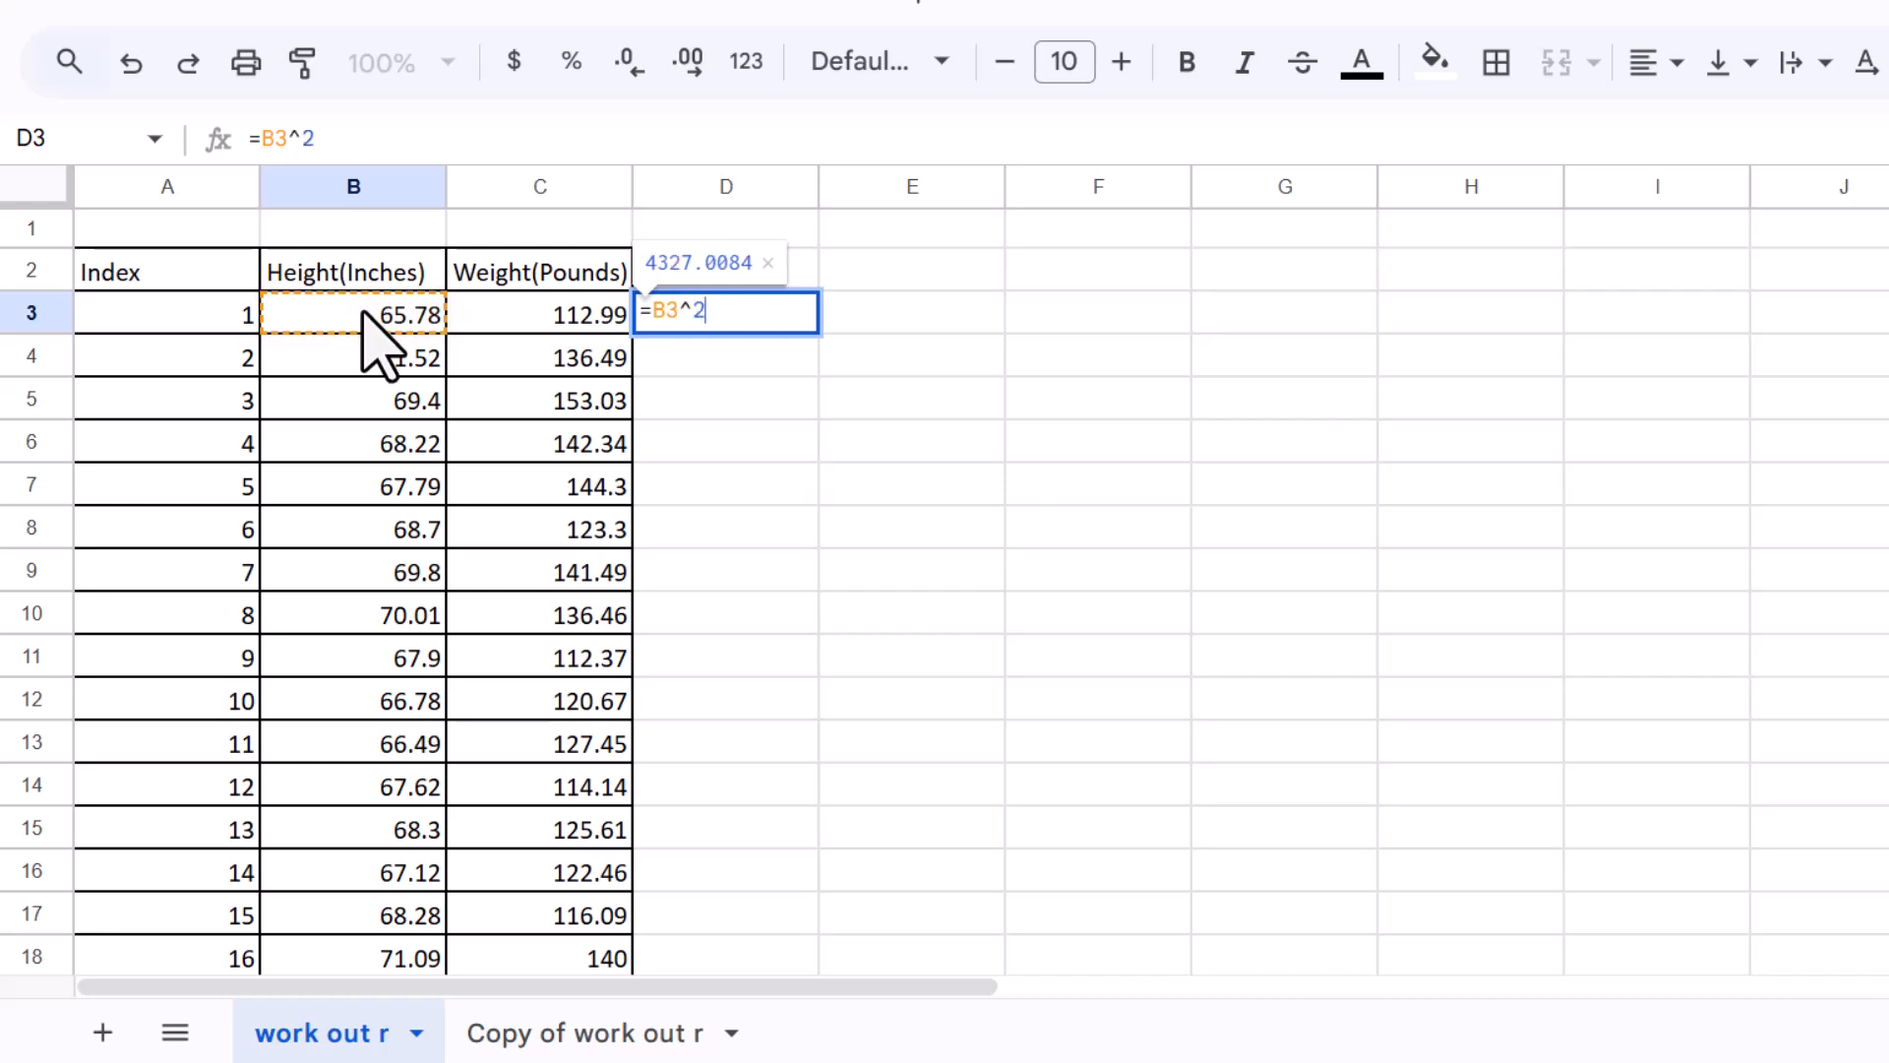
pyautogui.press('Return')
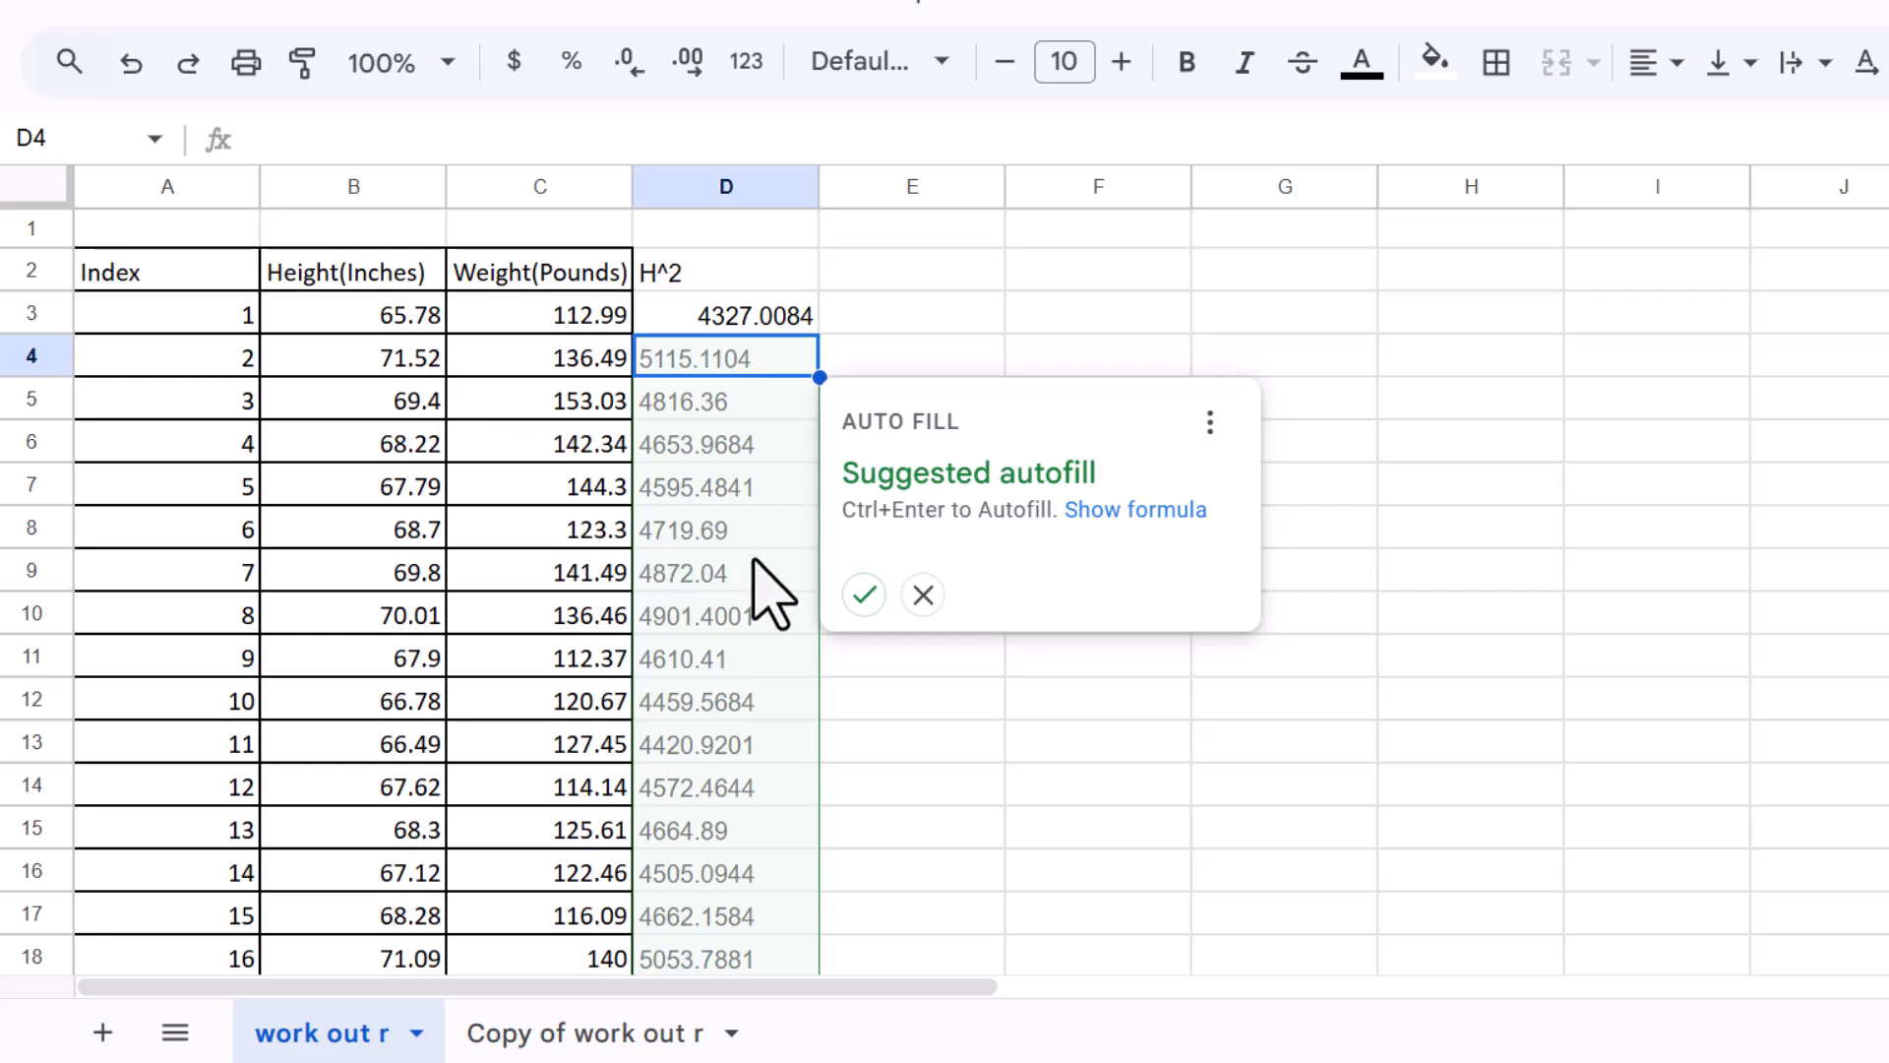
pyautogui.click(864, 594)
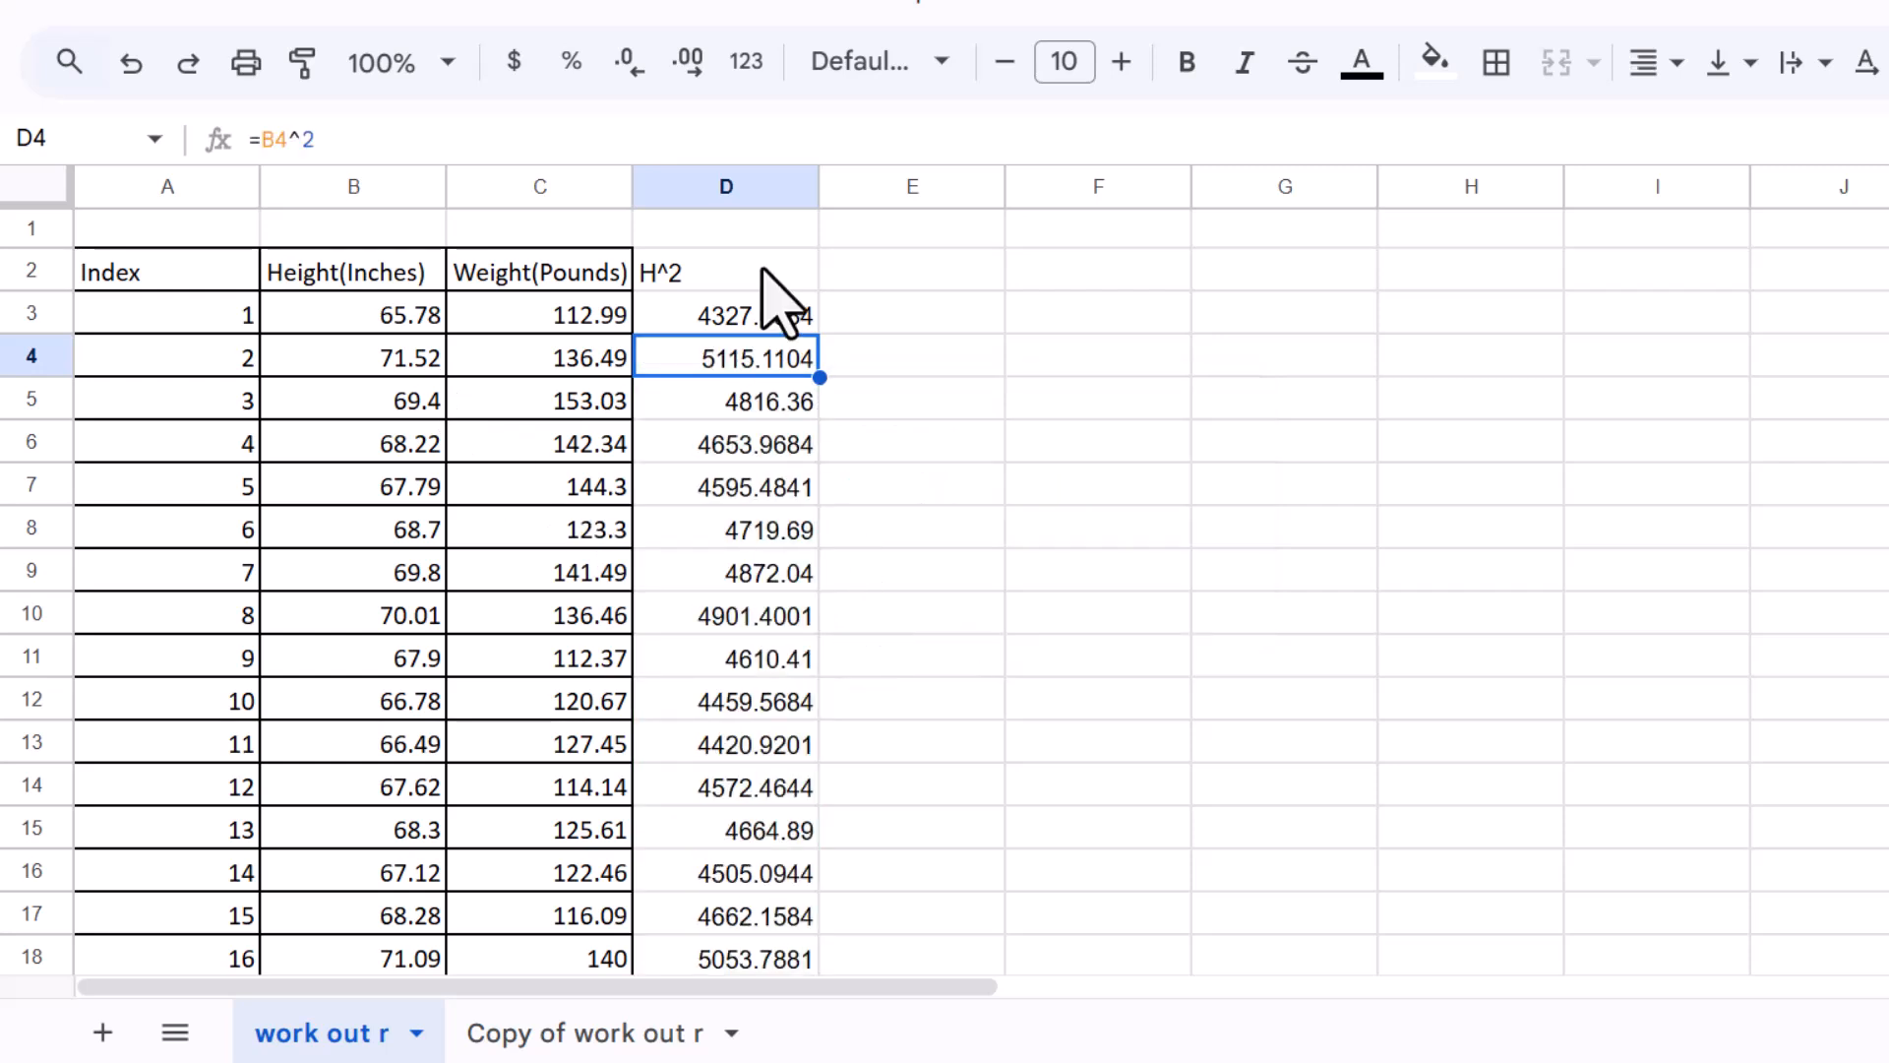
# Enter the header W^2 in cell E2
pyautogui.click(903, 275)
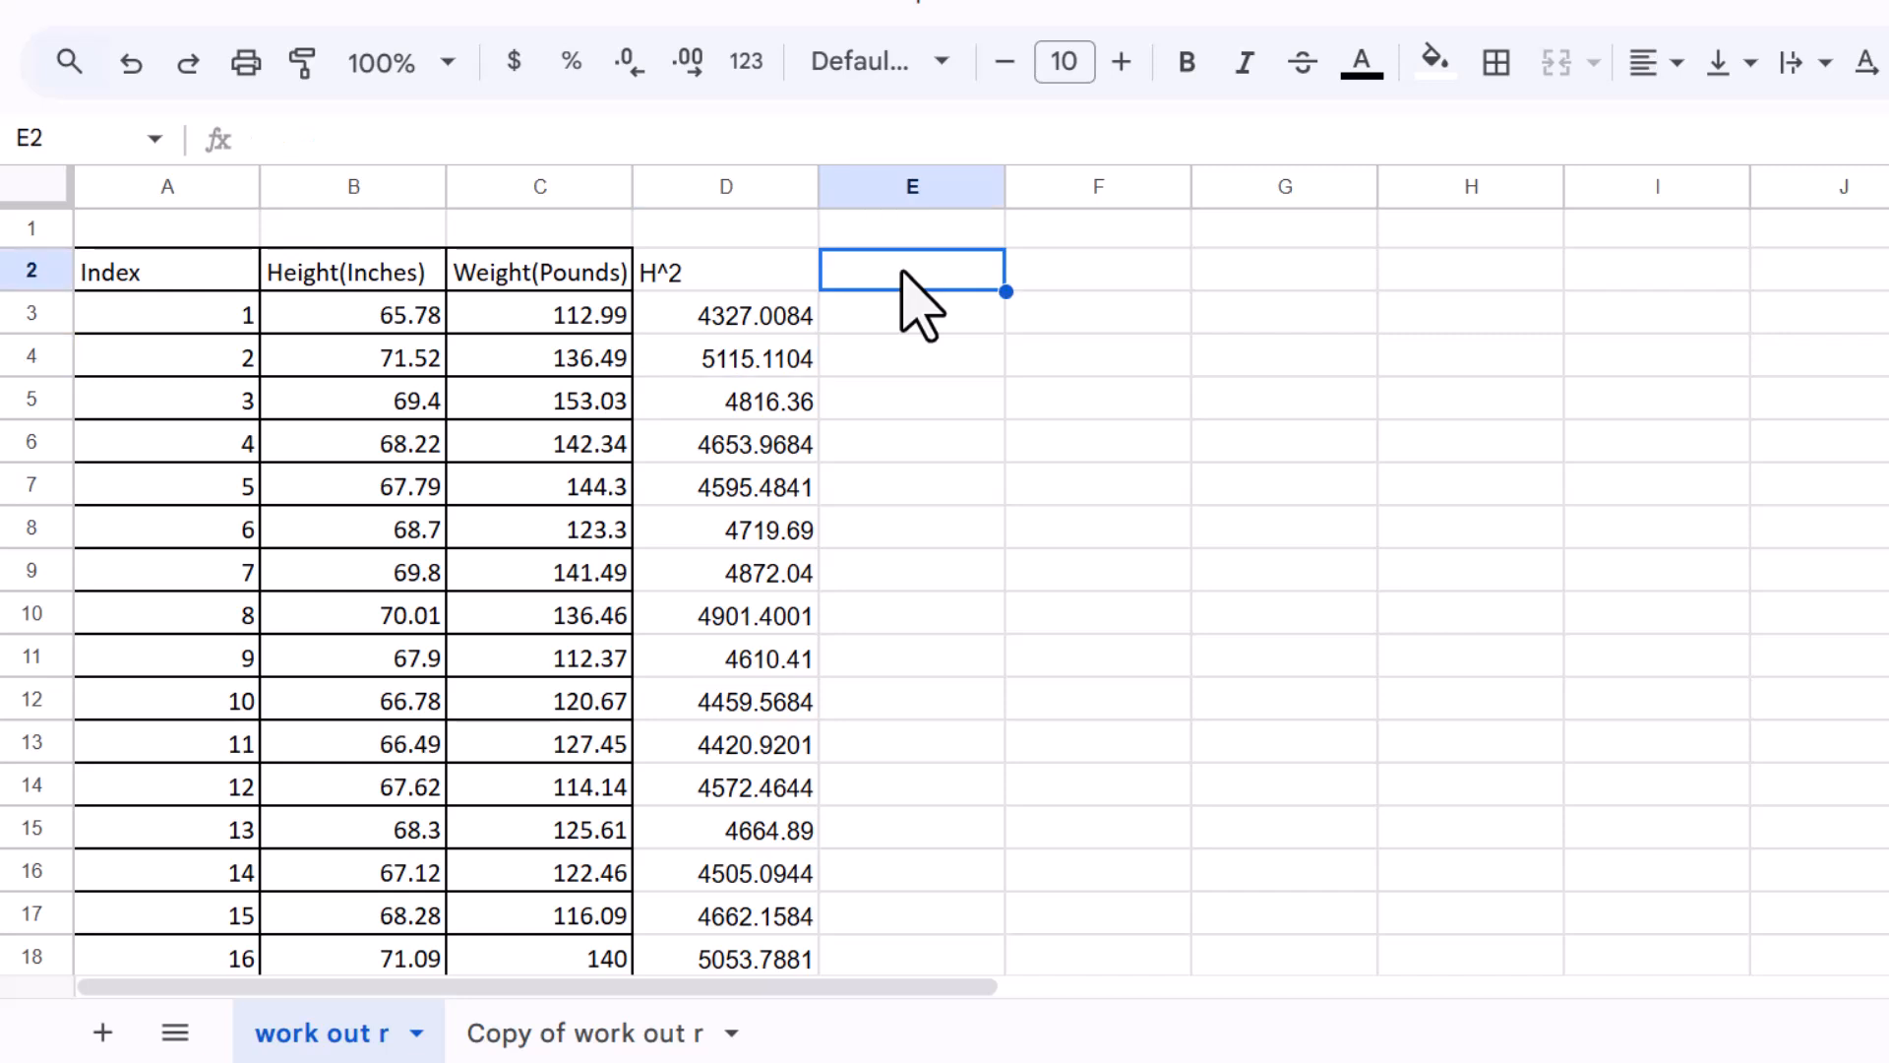
pyautogui.write('W')
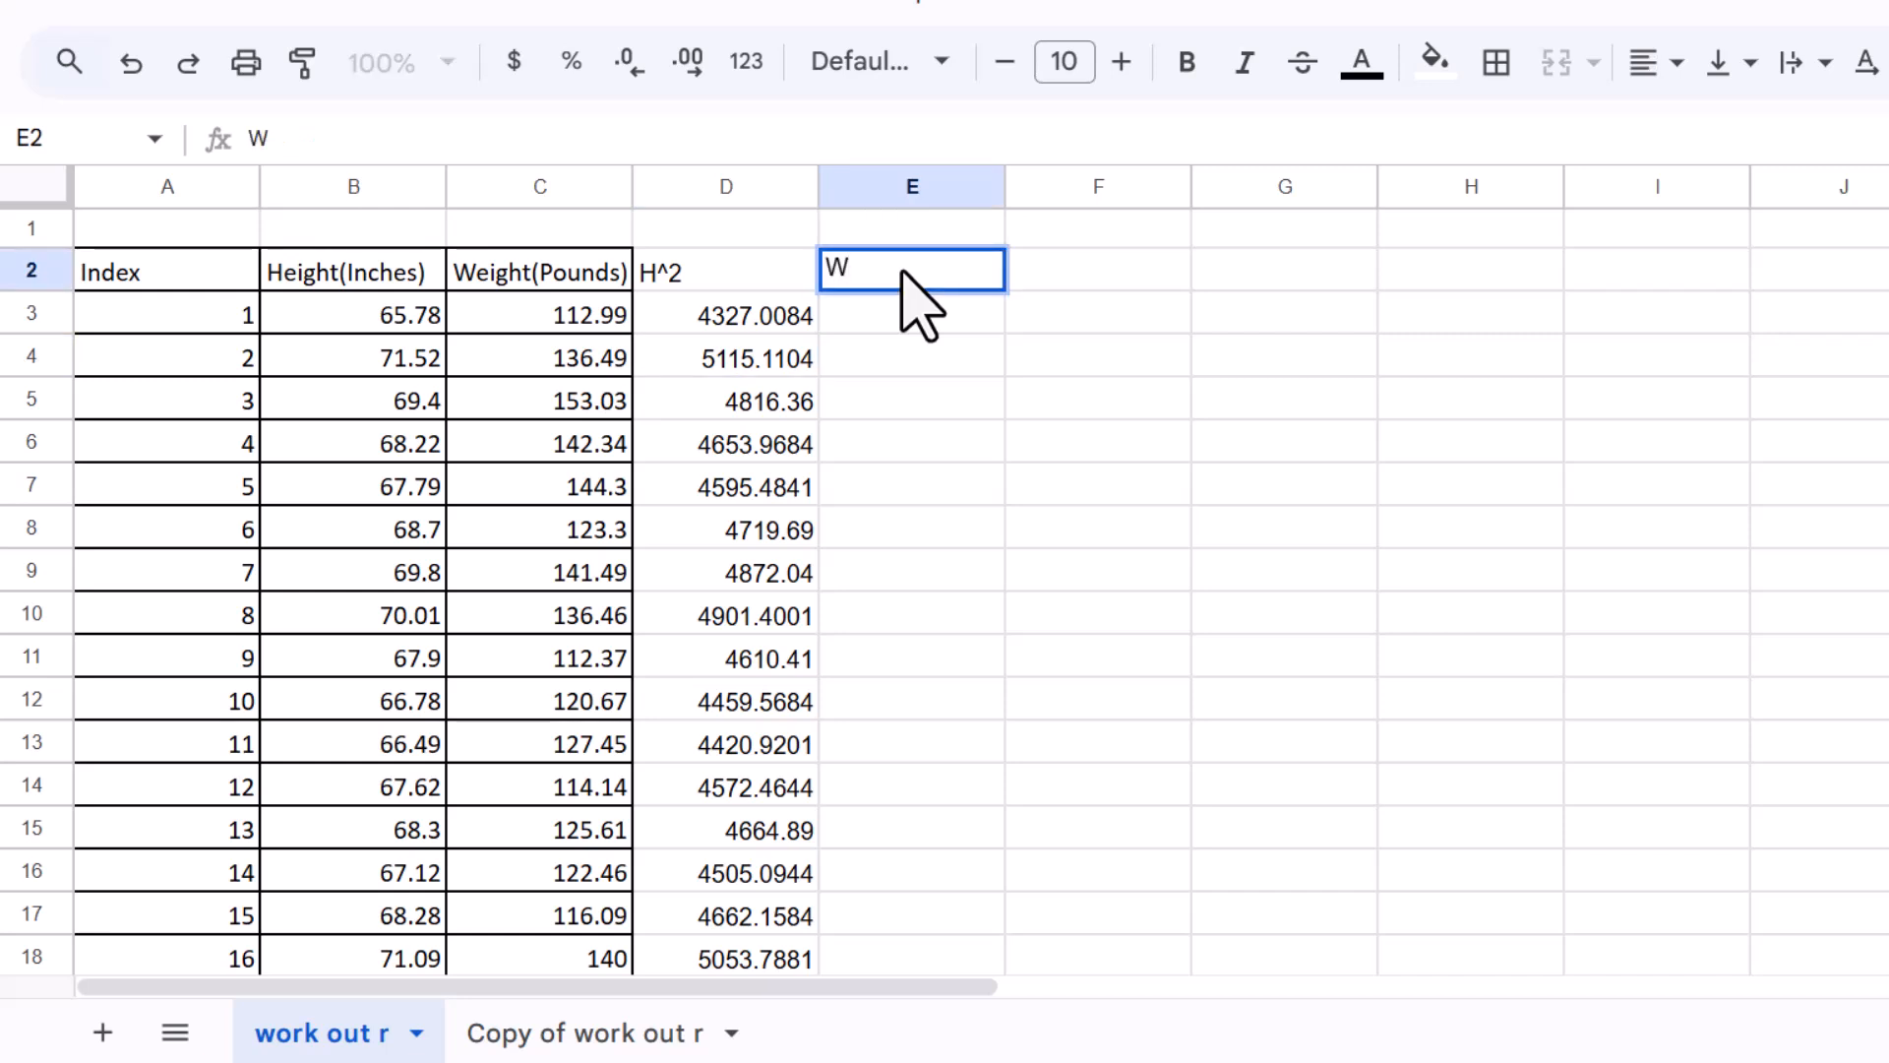
pyautogui.write('^2')
pyautogui.press('Return')
# Square the first weight with =C3^2 in E3 and accept the suggested autofill for the rest of column E
pyautogui.write('=')
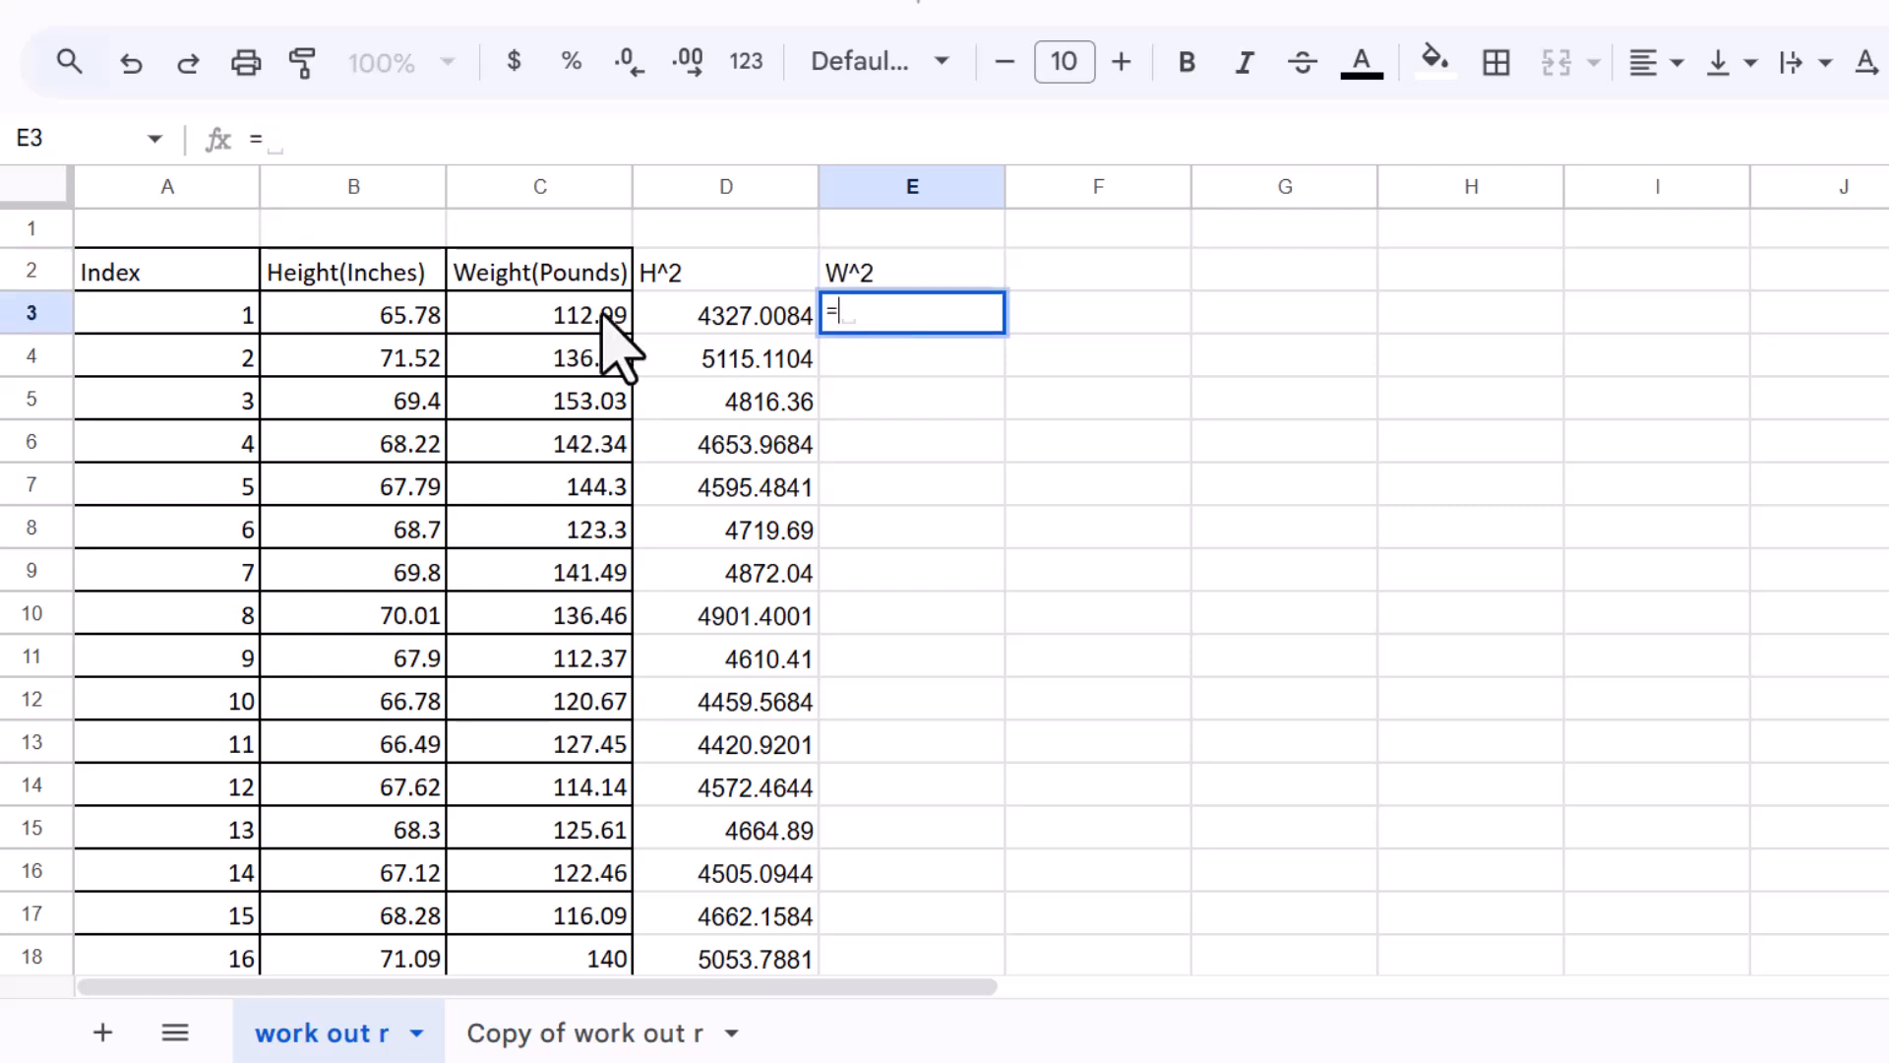
pyautogui.click(544, 321)
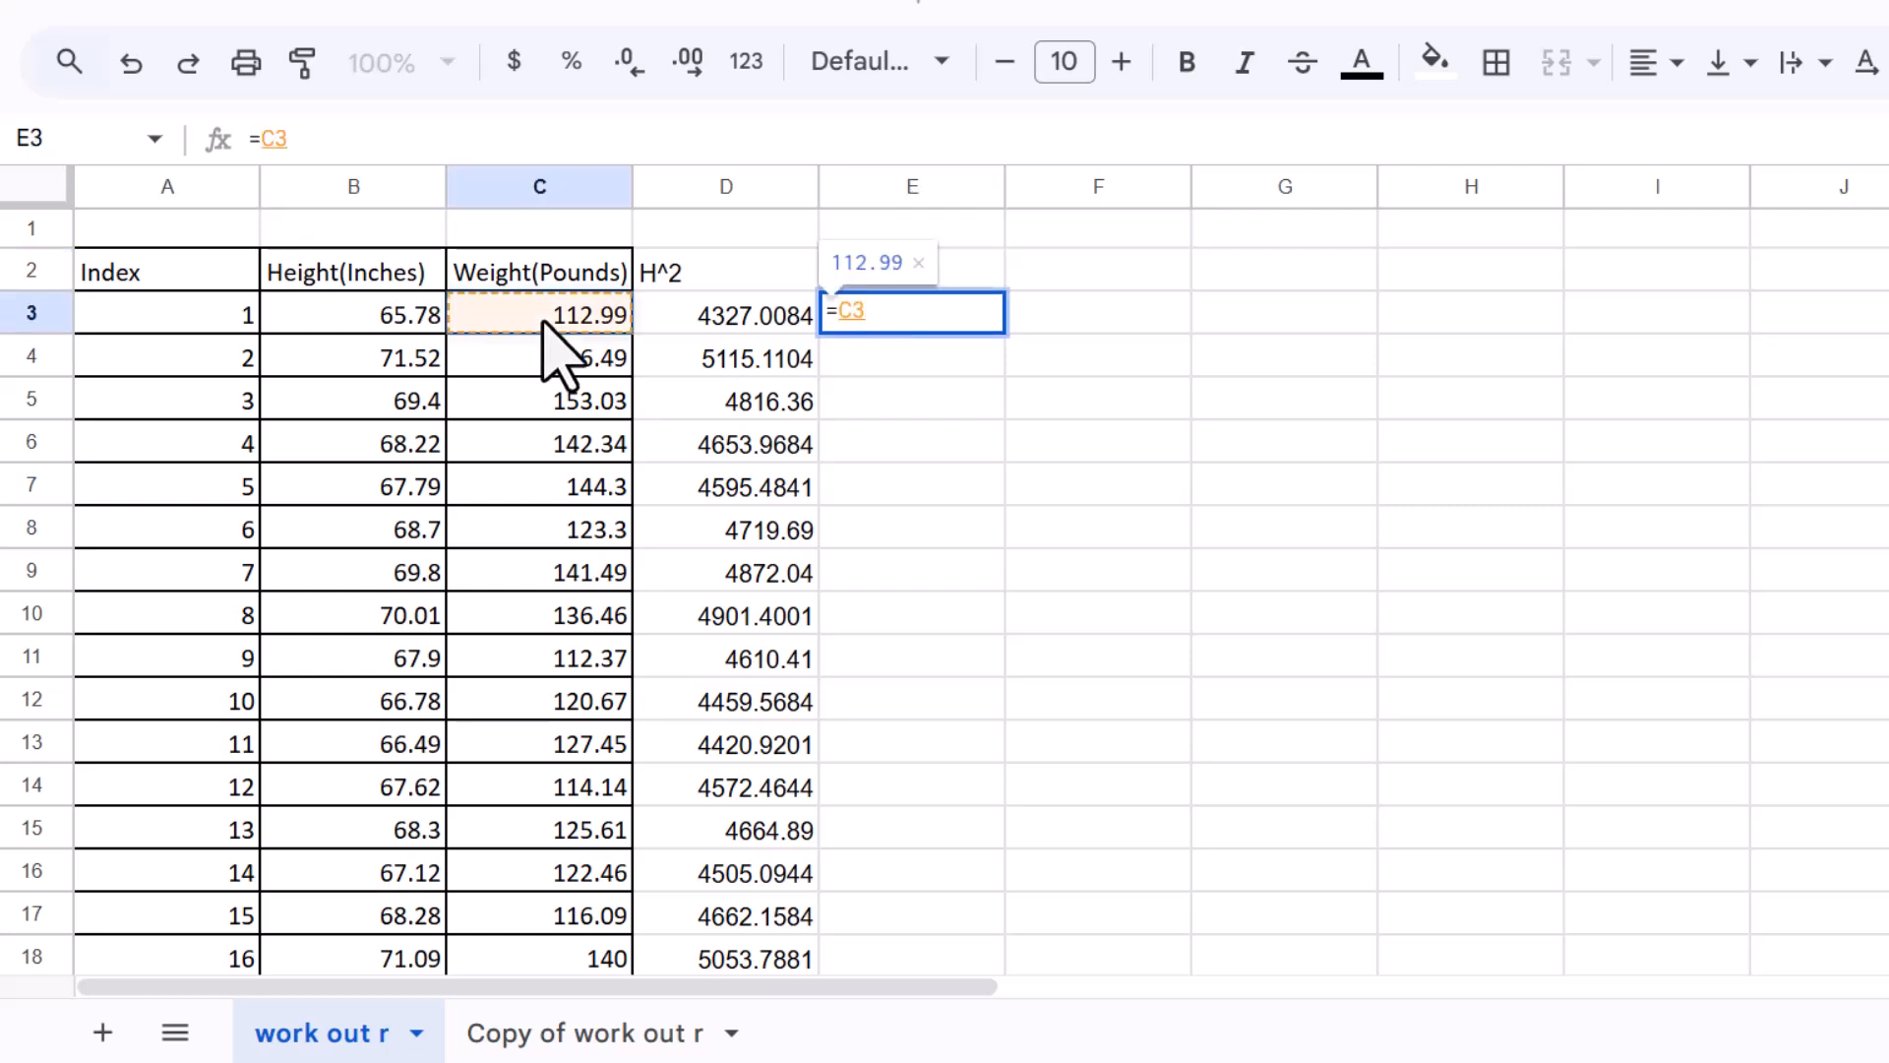
pyautogui.write('^')
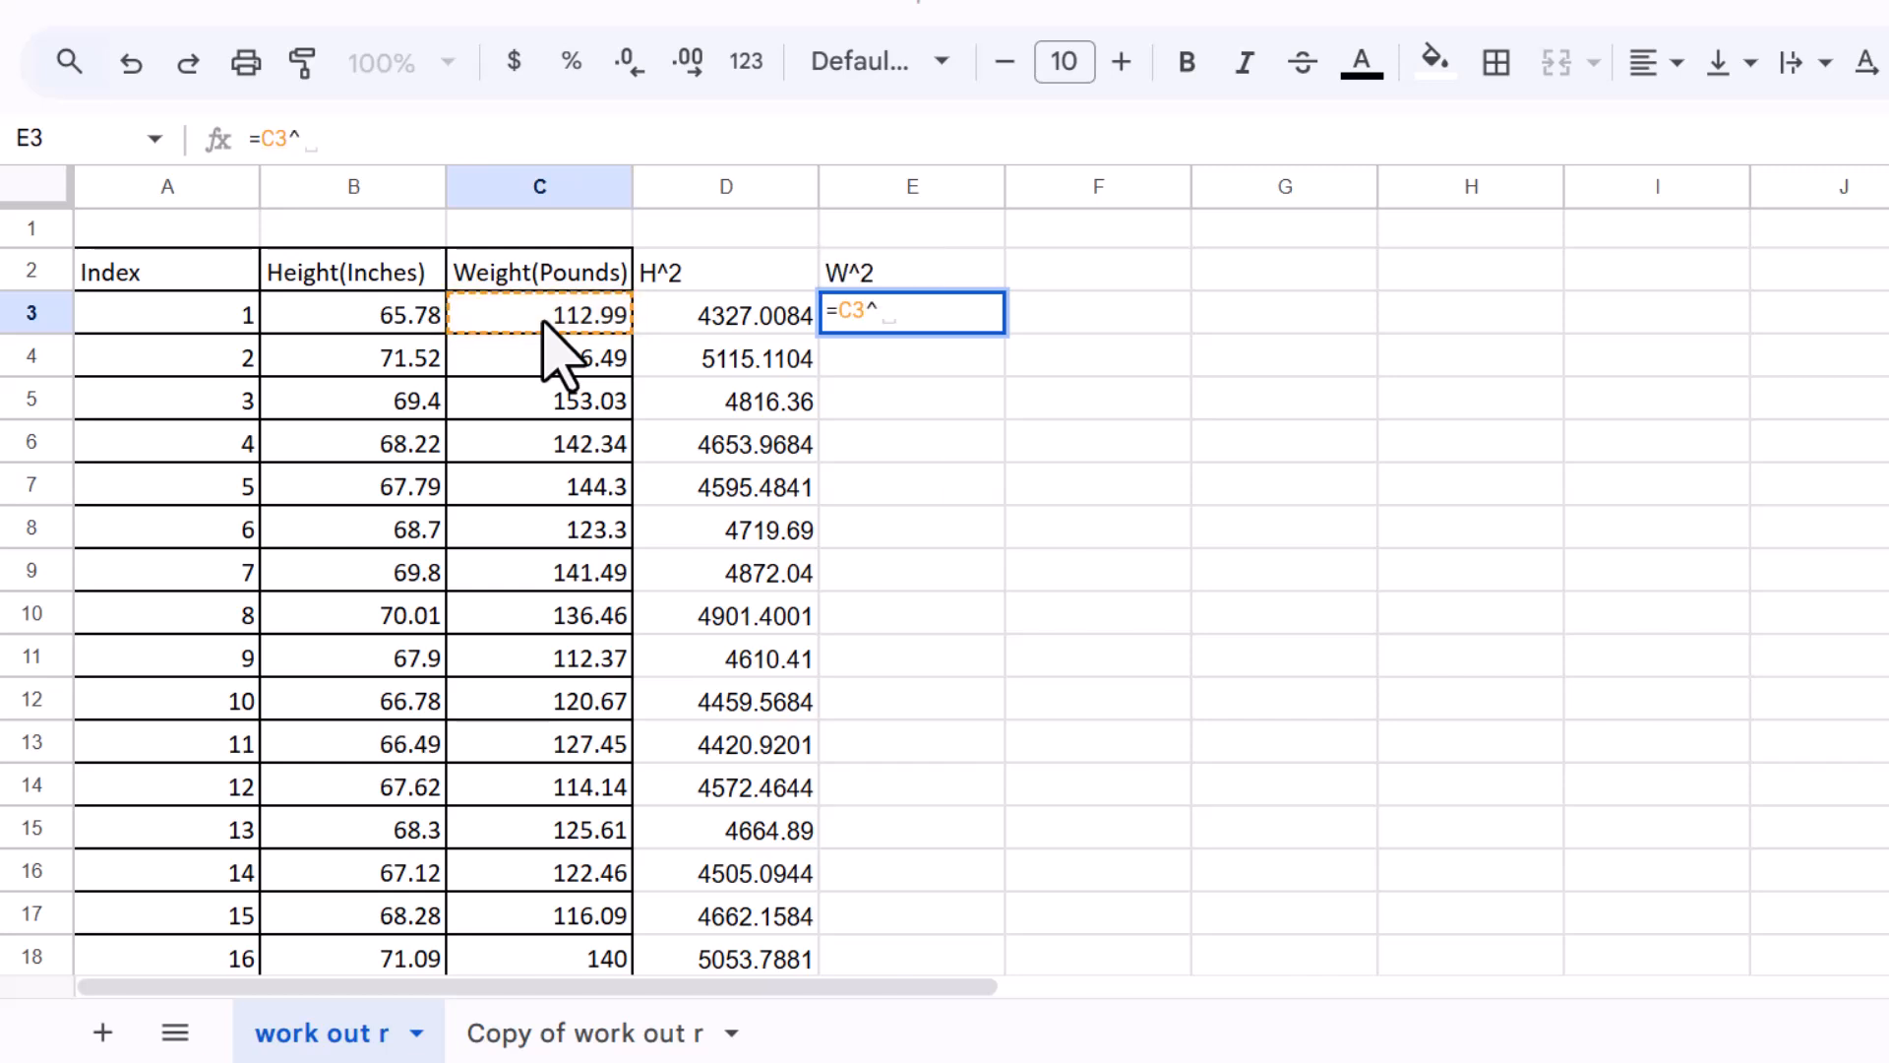
pyautogui.write('2')
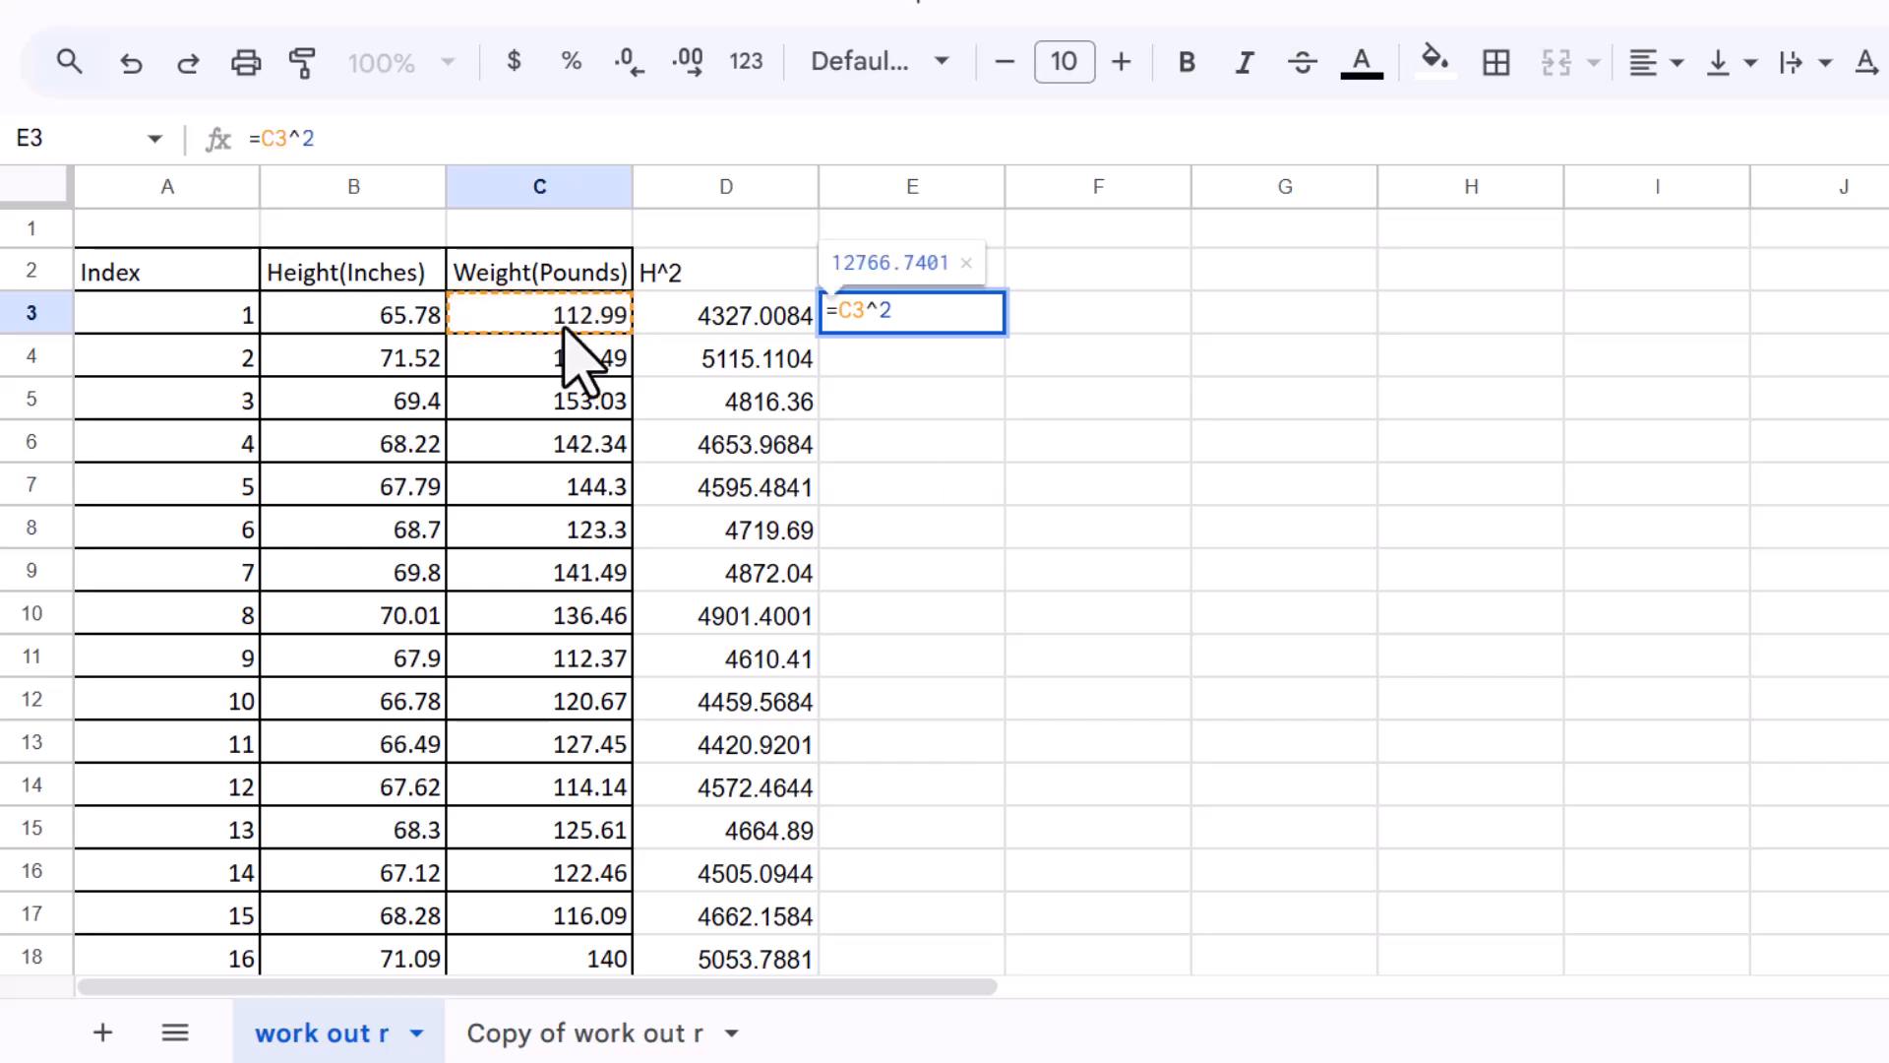
pyautogui.press('Return')
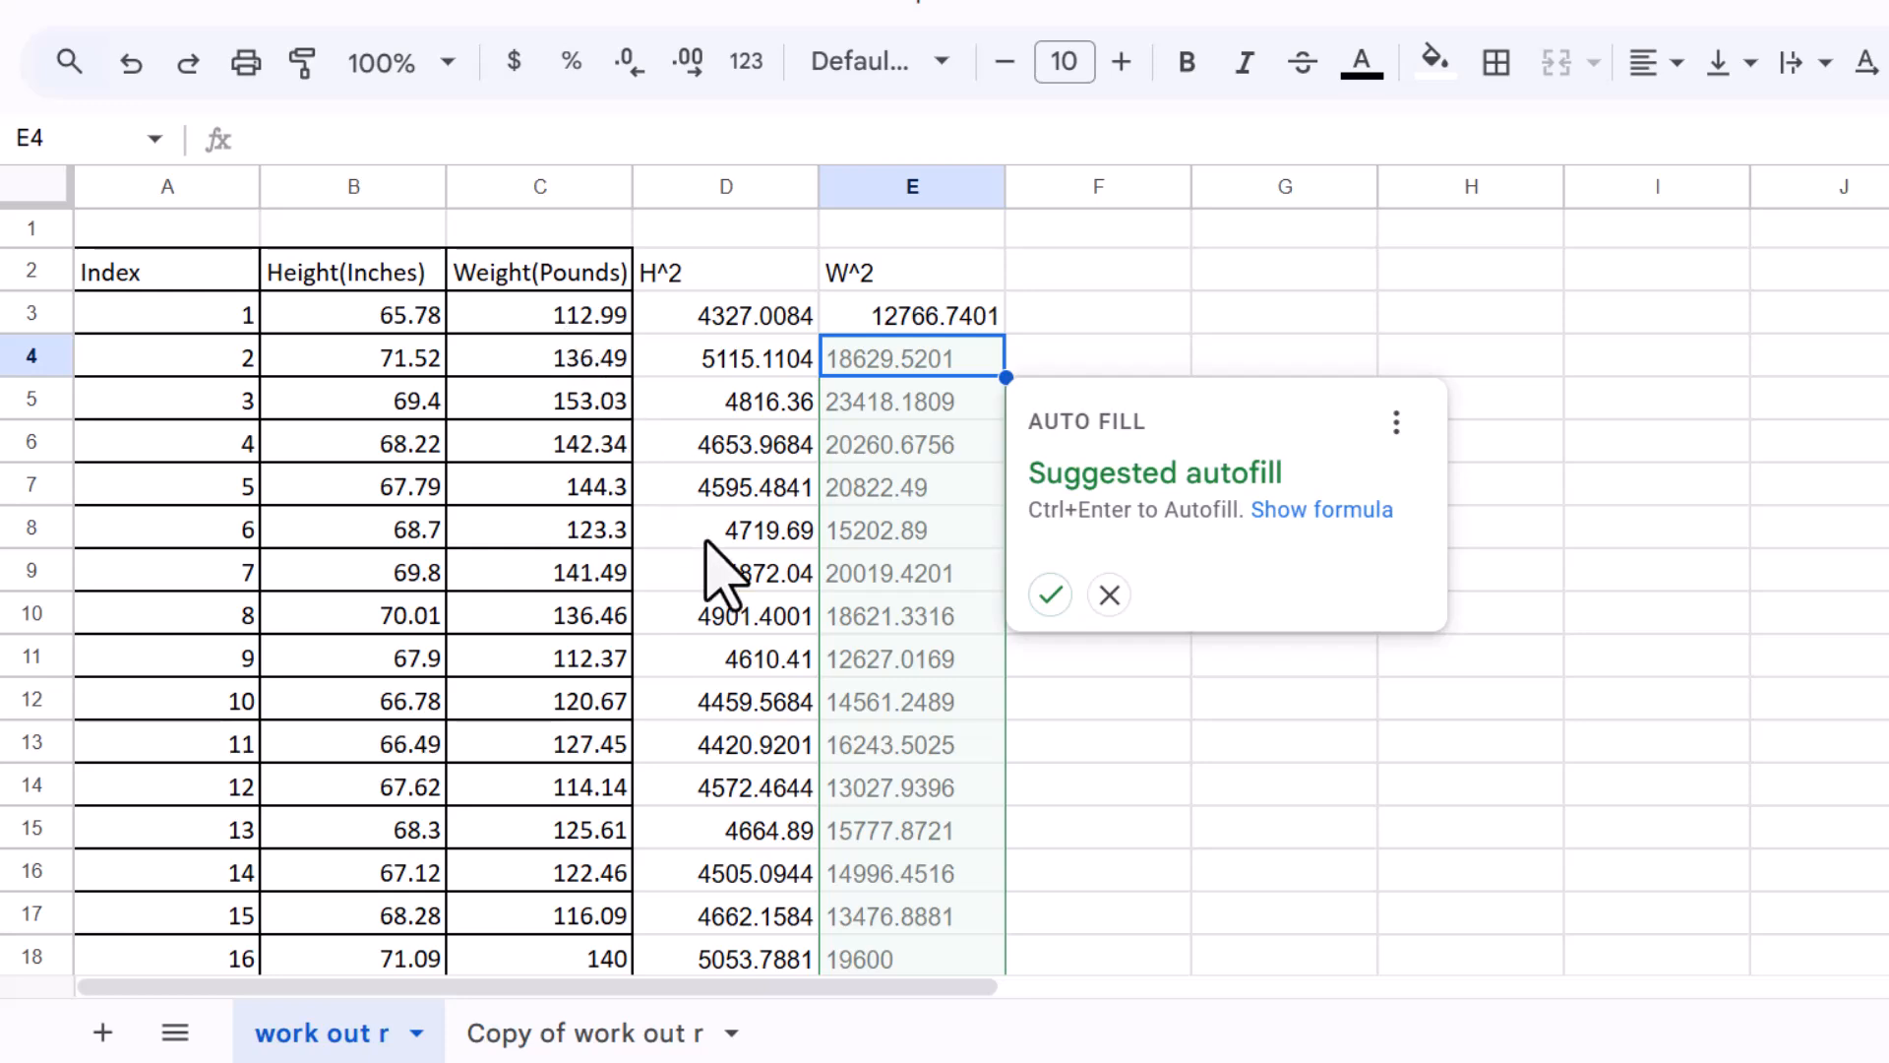
pyautogui.click(1050, 594)
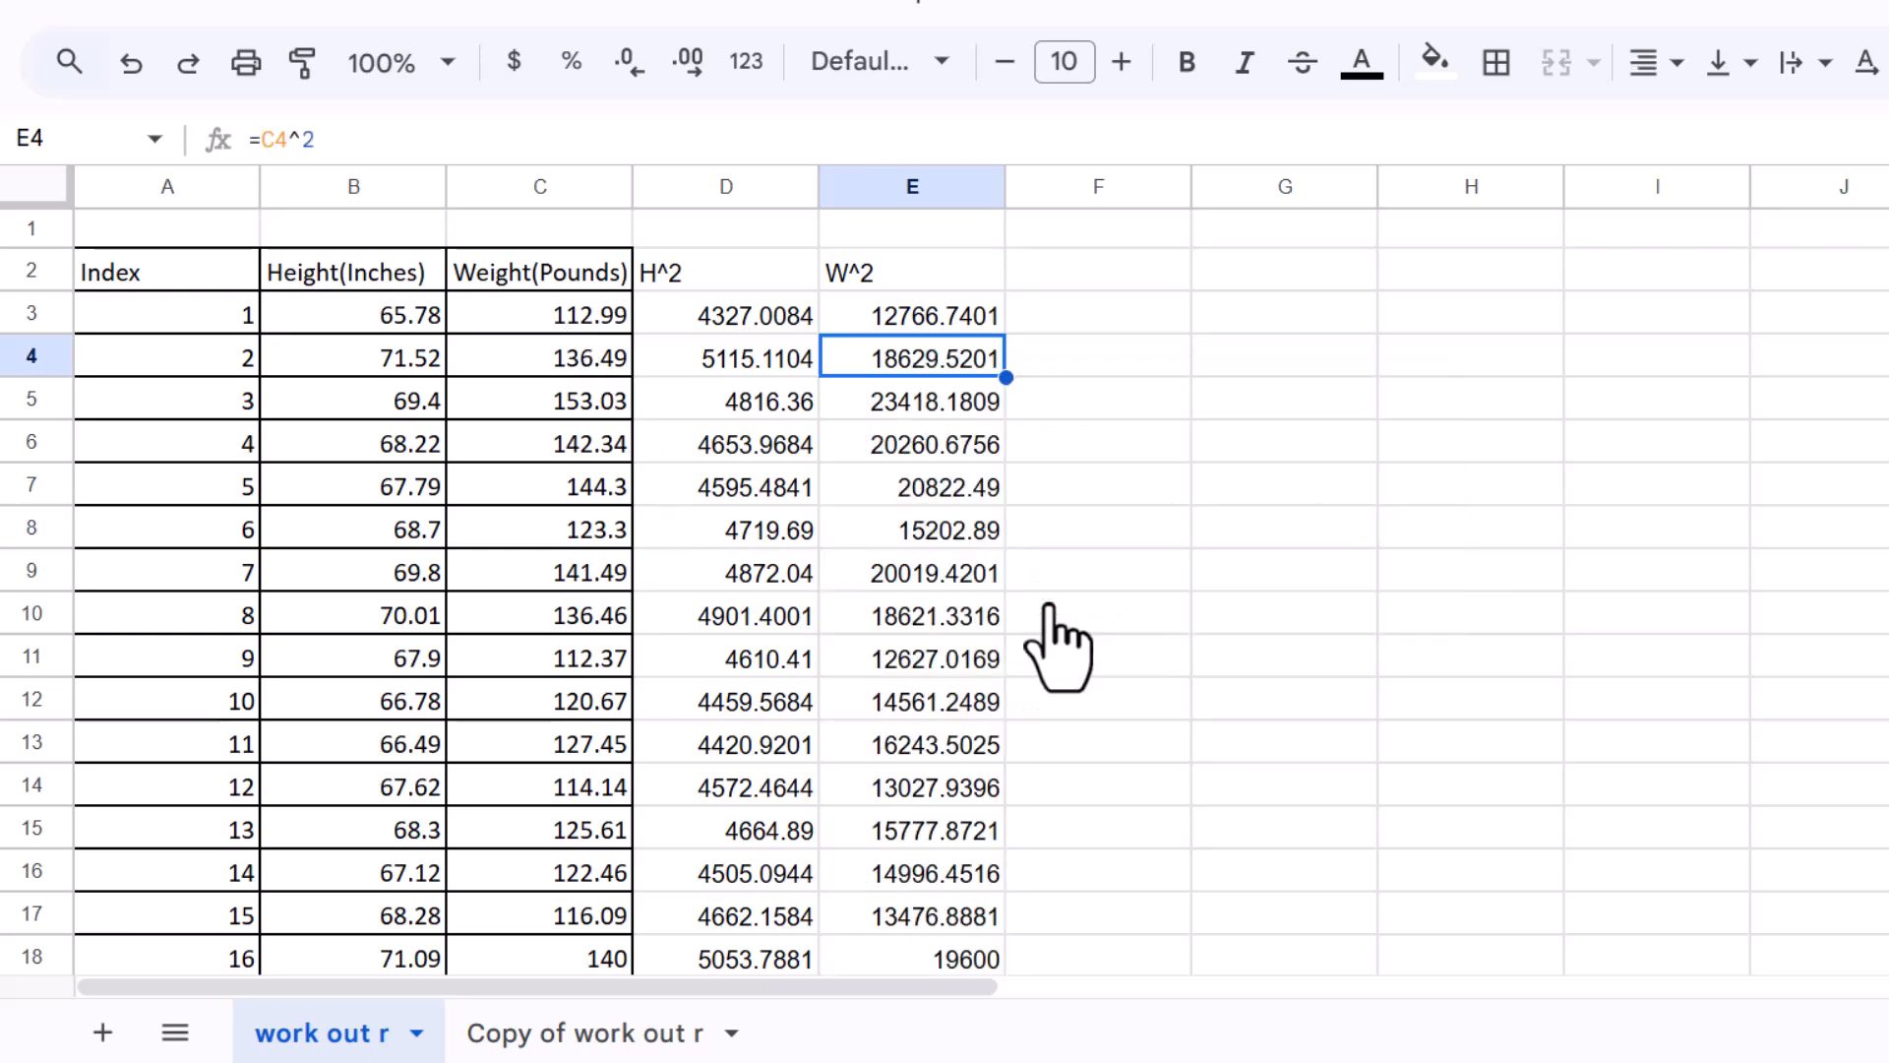
# Check the filled squares further down the table and enter the header HW in cell F2
pyautogui.scroll(-5, 954, 622)
pyautogui.scroll(-10, 930, 600)
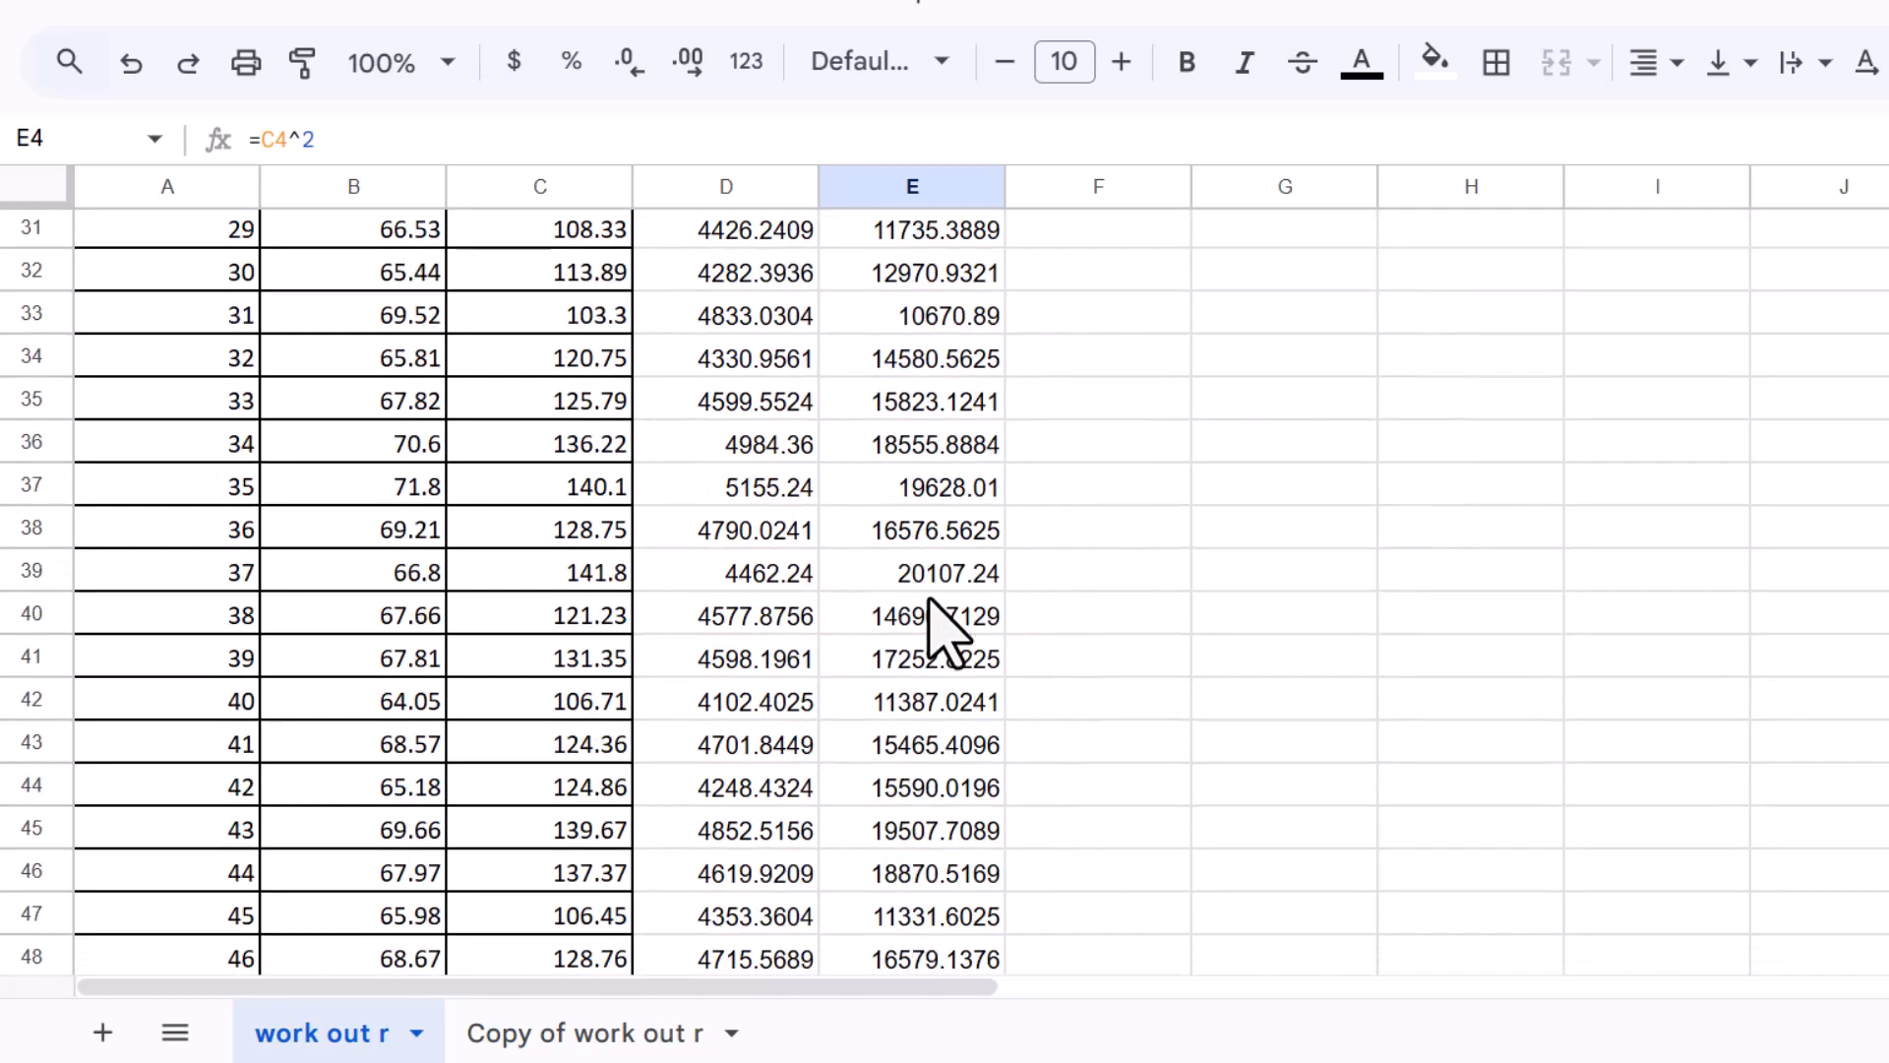
pyautogui.scroll(6, 940, 629)
pyautogui.scroll(10, 873, 498)
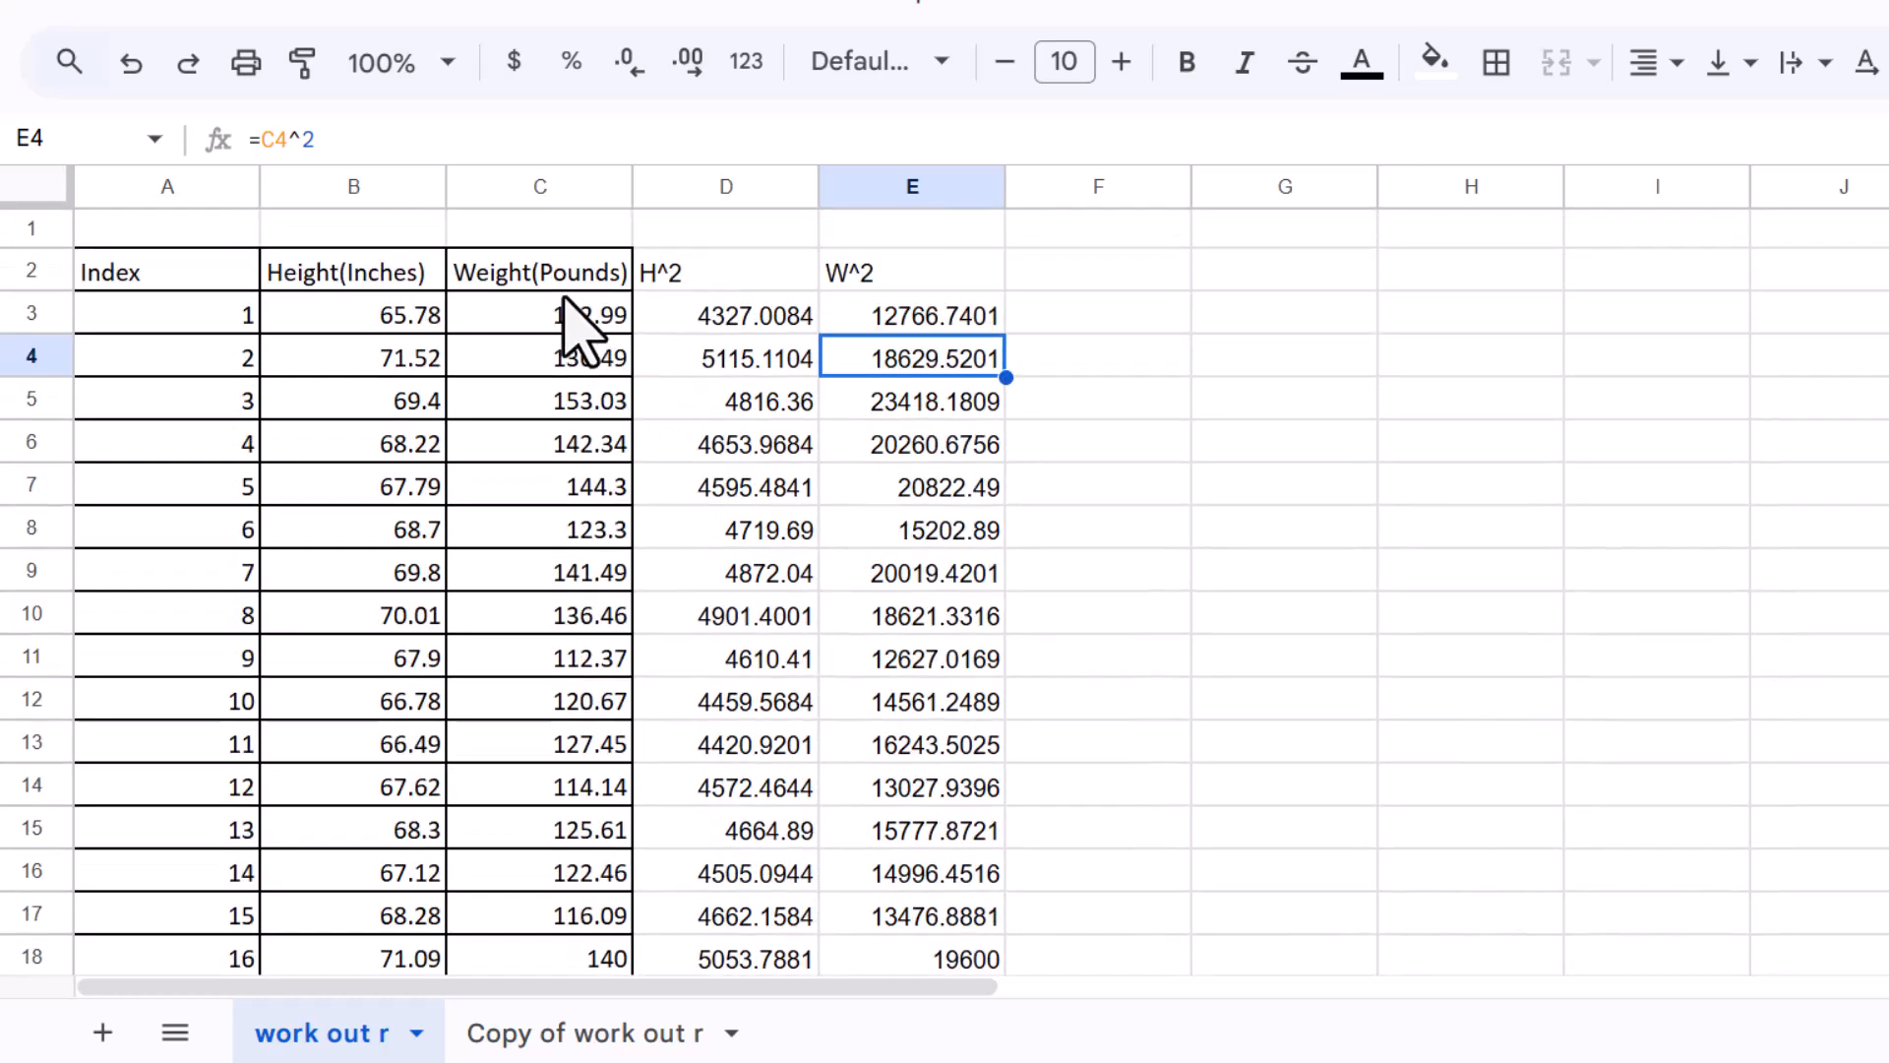
pyautogui.click(1098, 268)
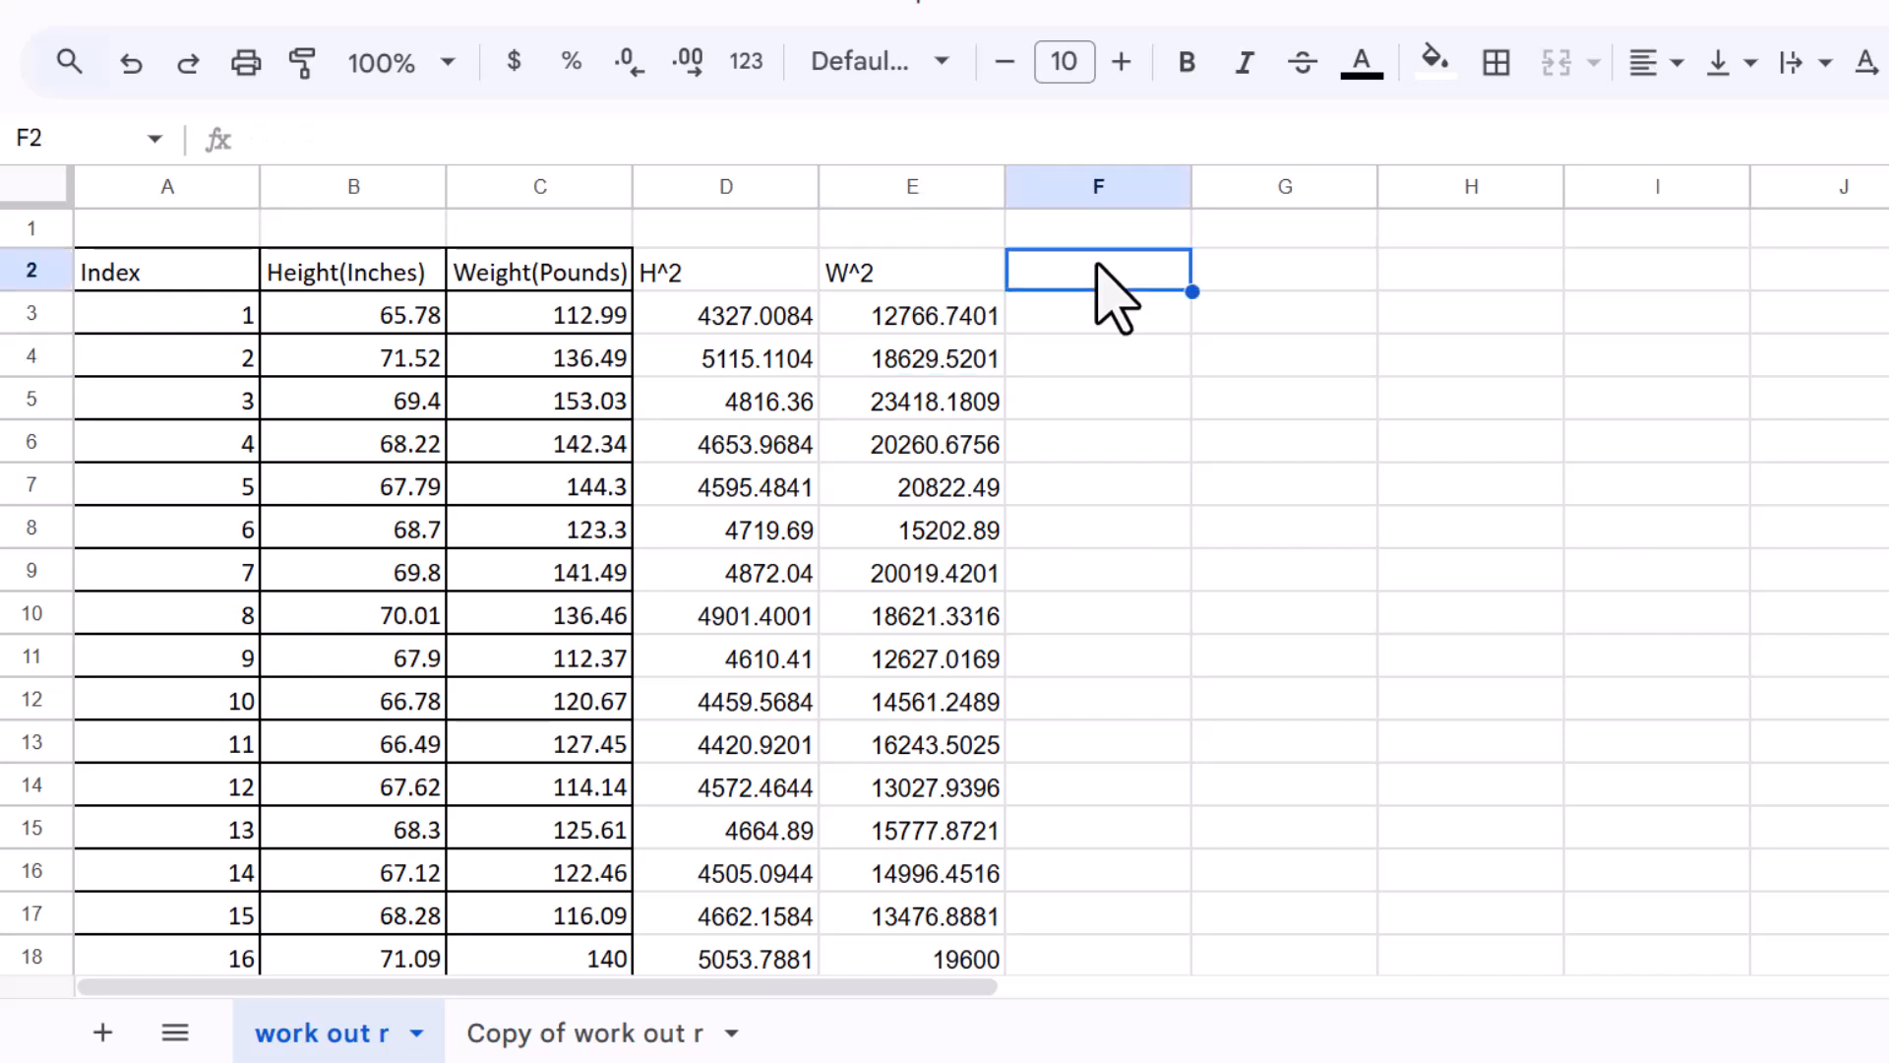
pyautogui.write('HW')
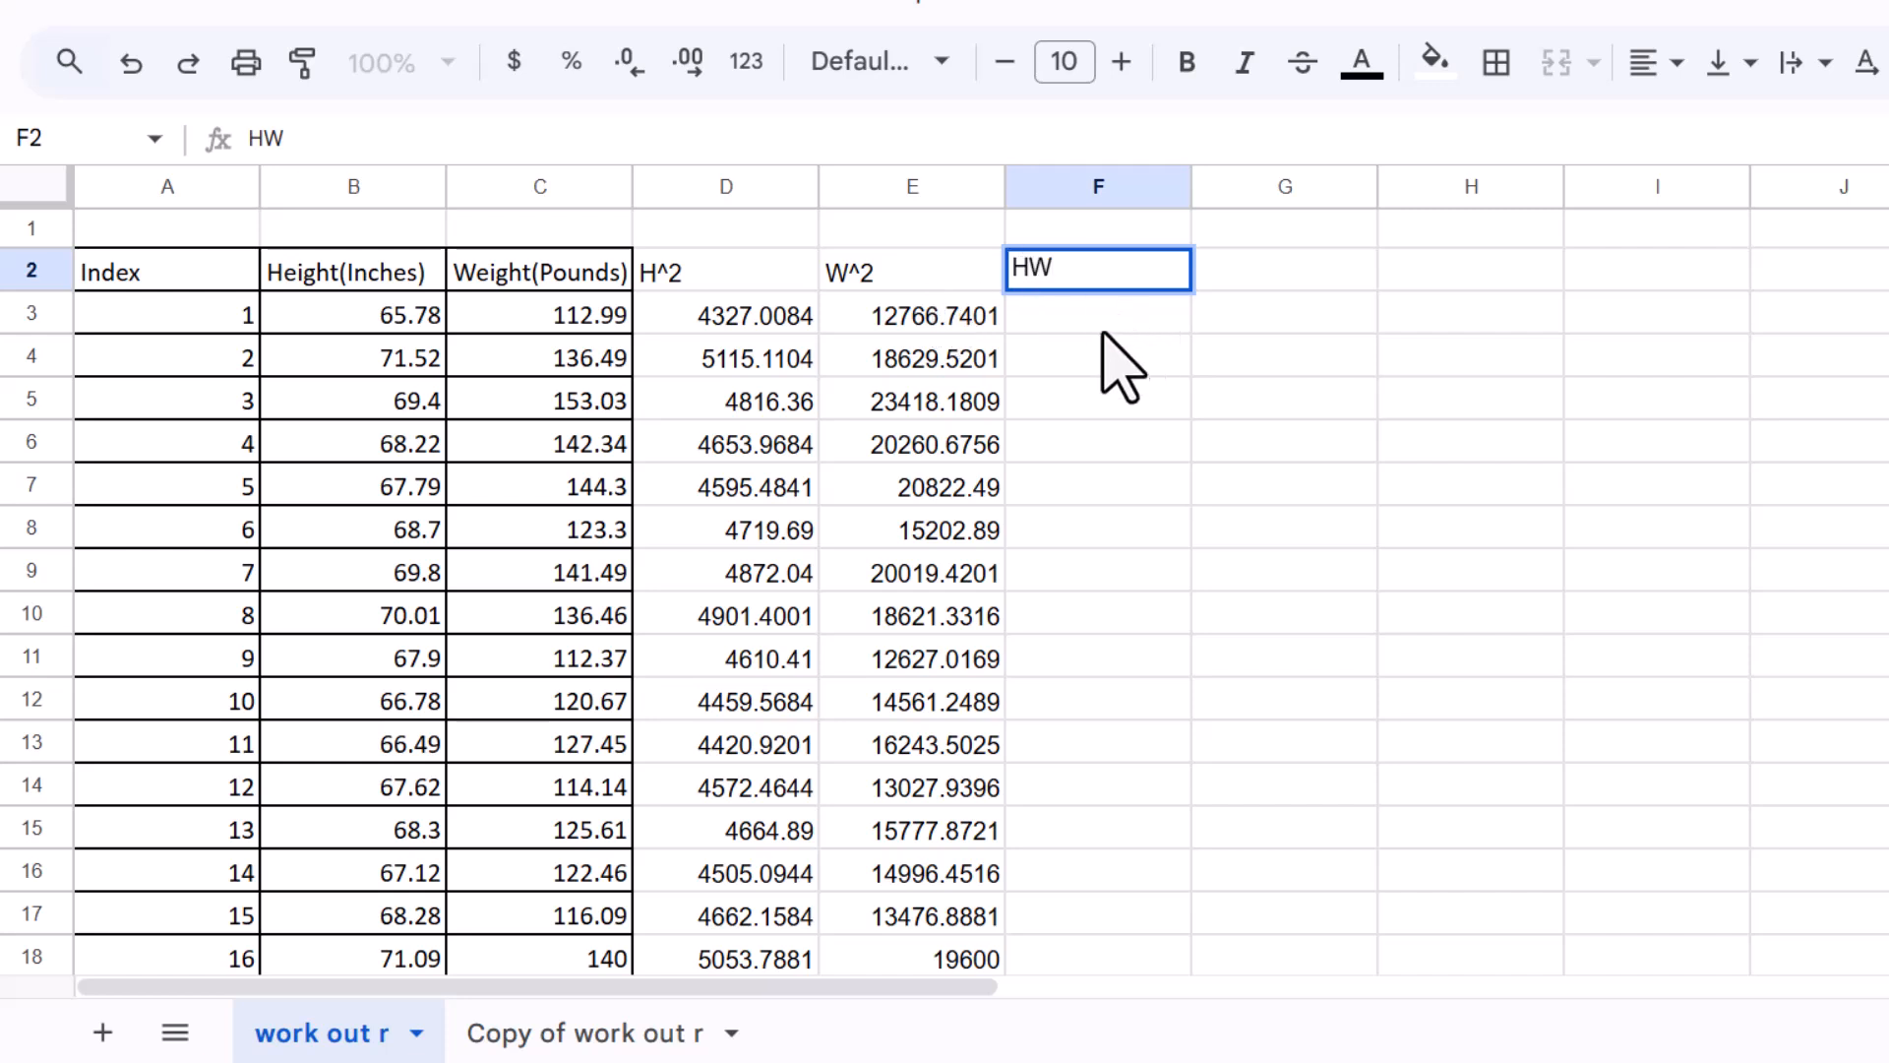
# Multiply height by weight with =B3*C3 in F3 and accept the suggested autofill for the rest of column F
pyautogui.click(1064, 316)
pyautogui.write('=')
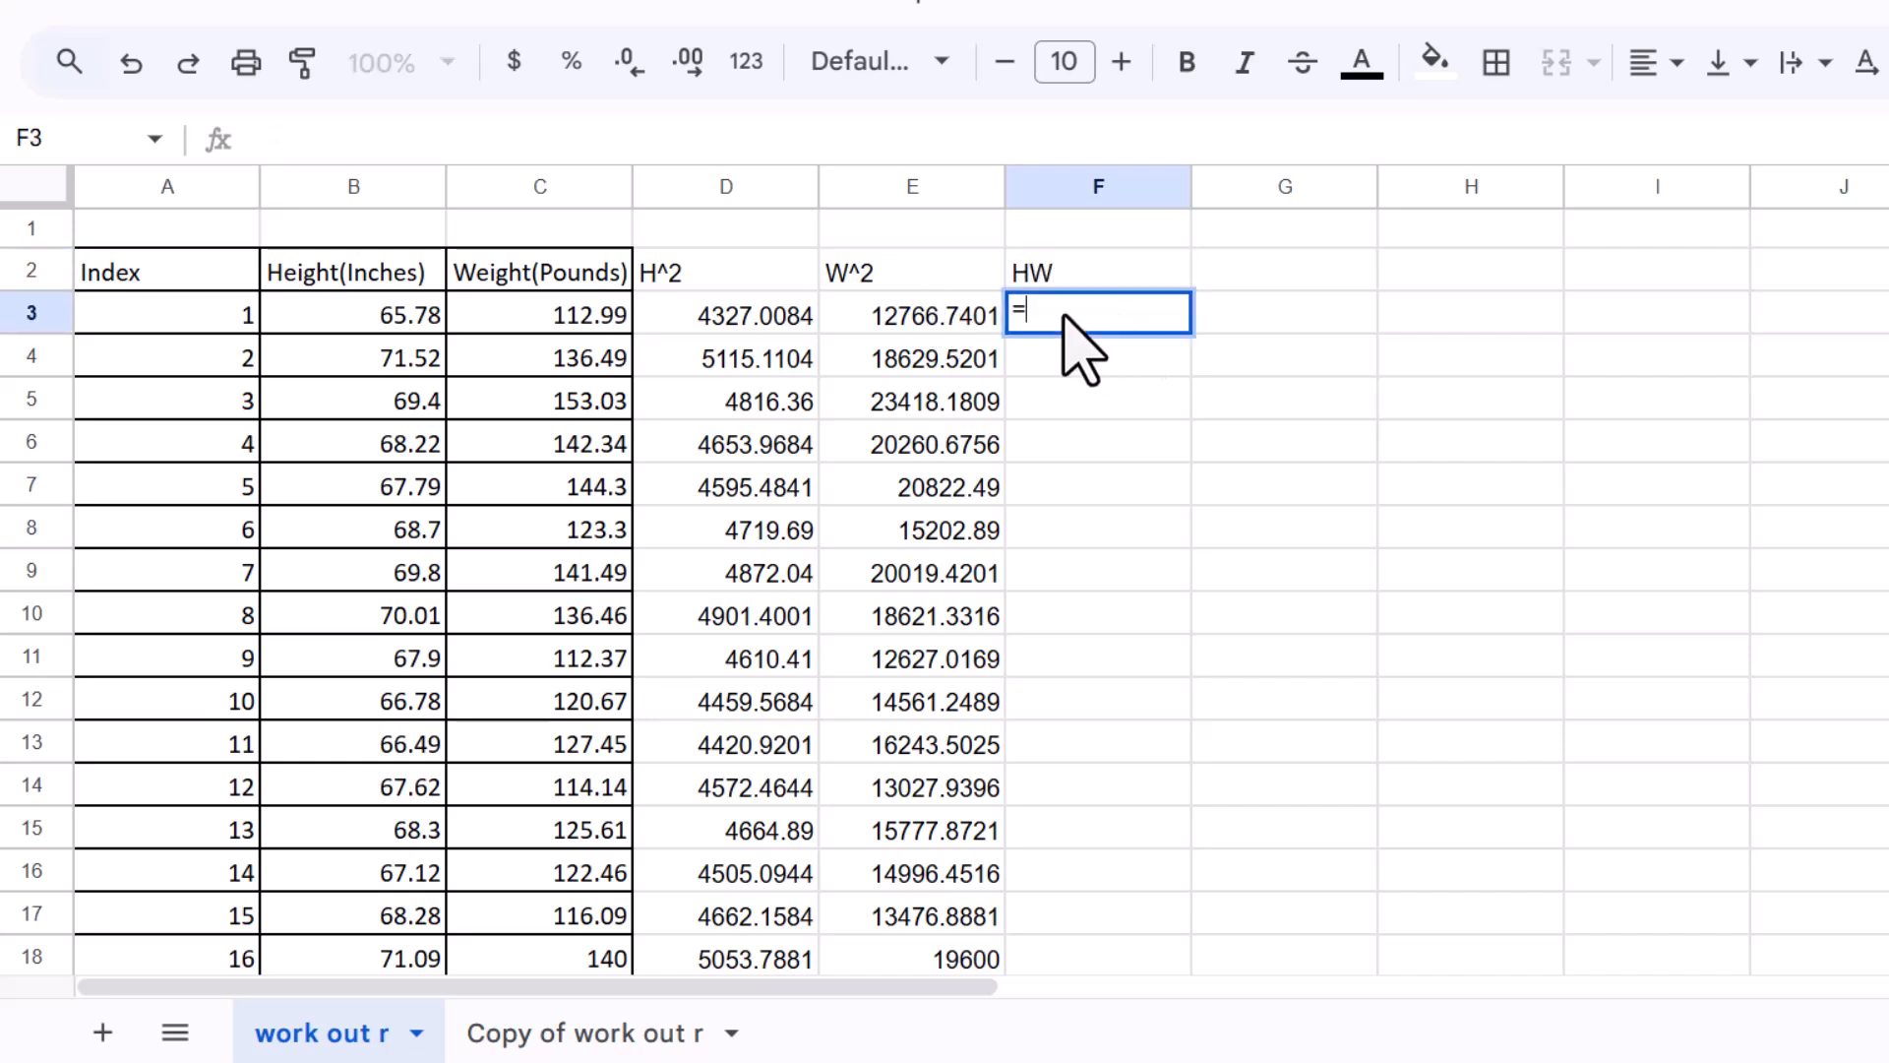
pyautogui.click(342, 325)
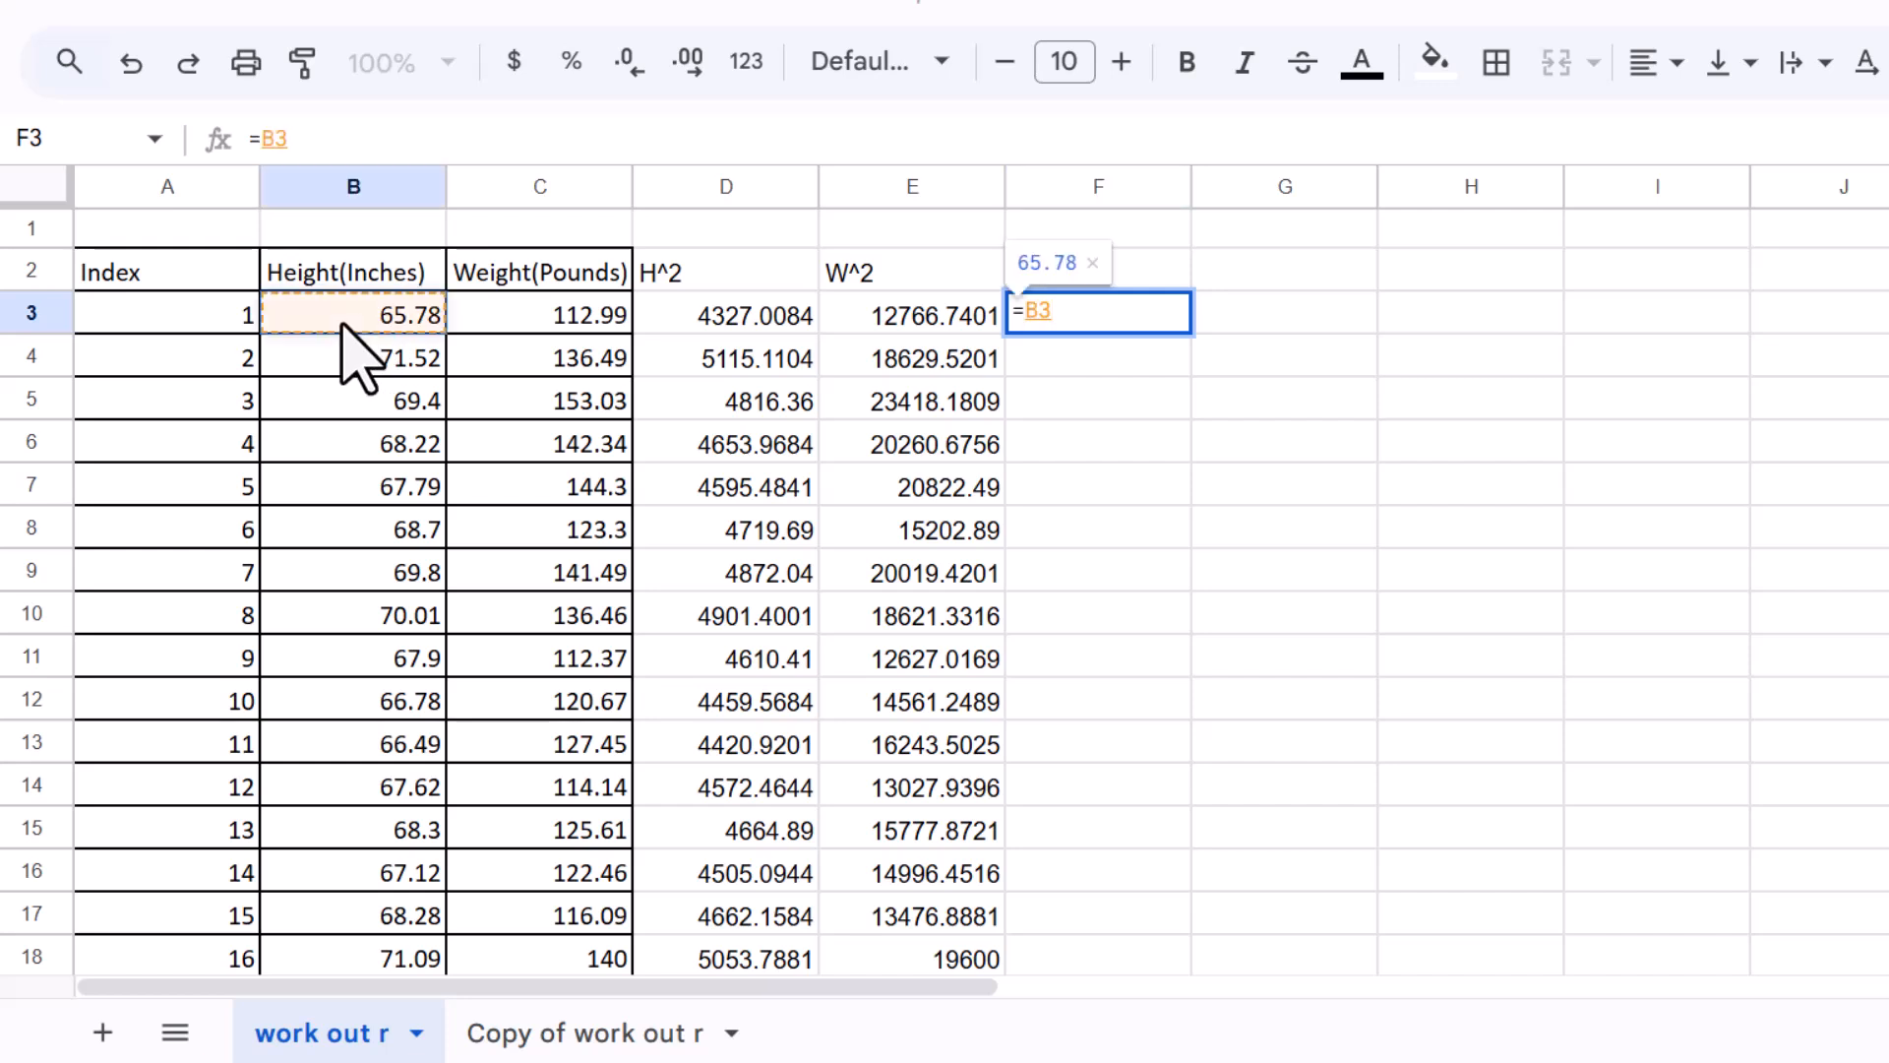
pyautogui.write('*')
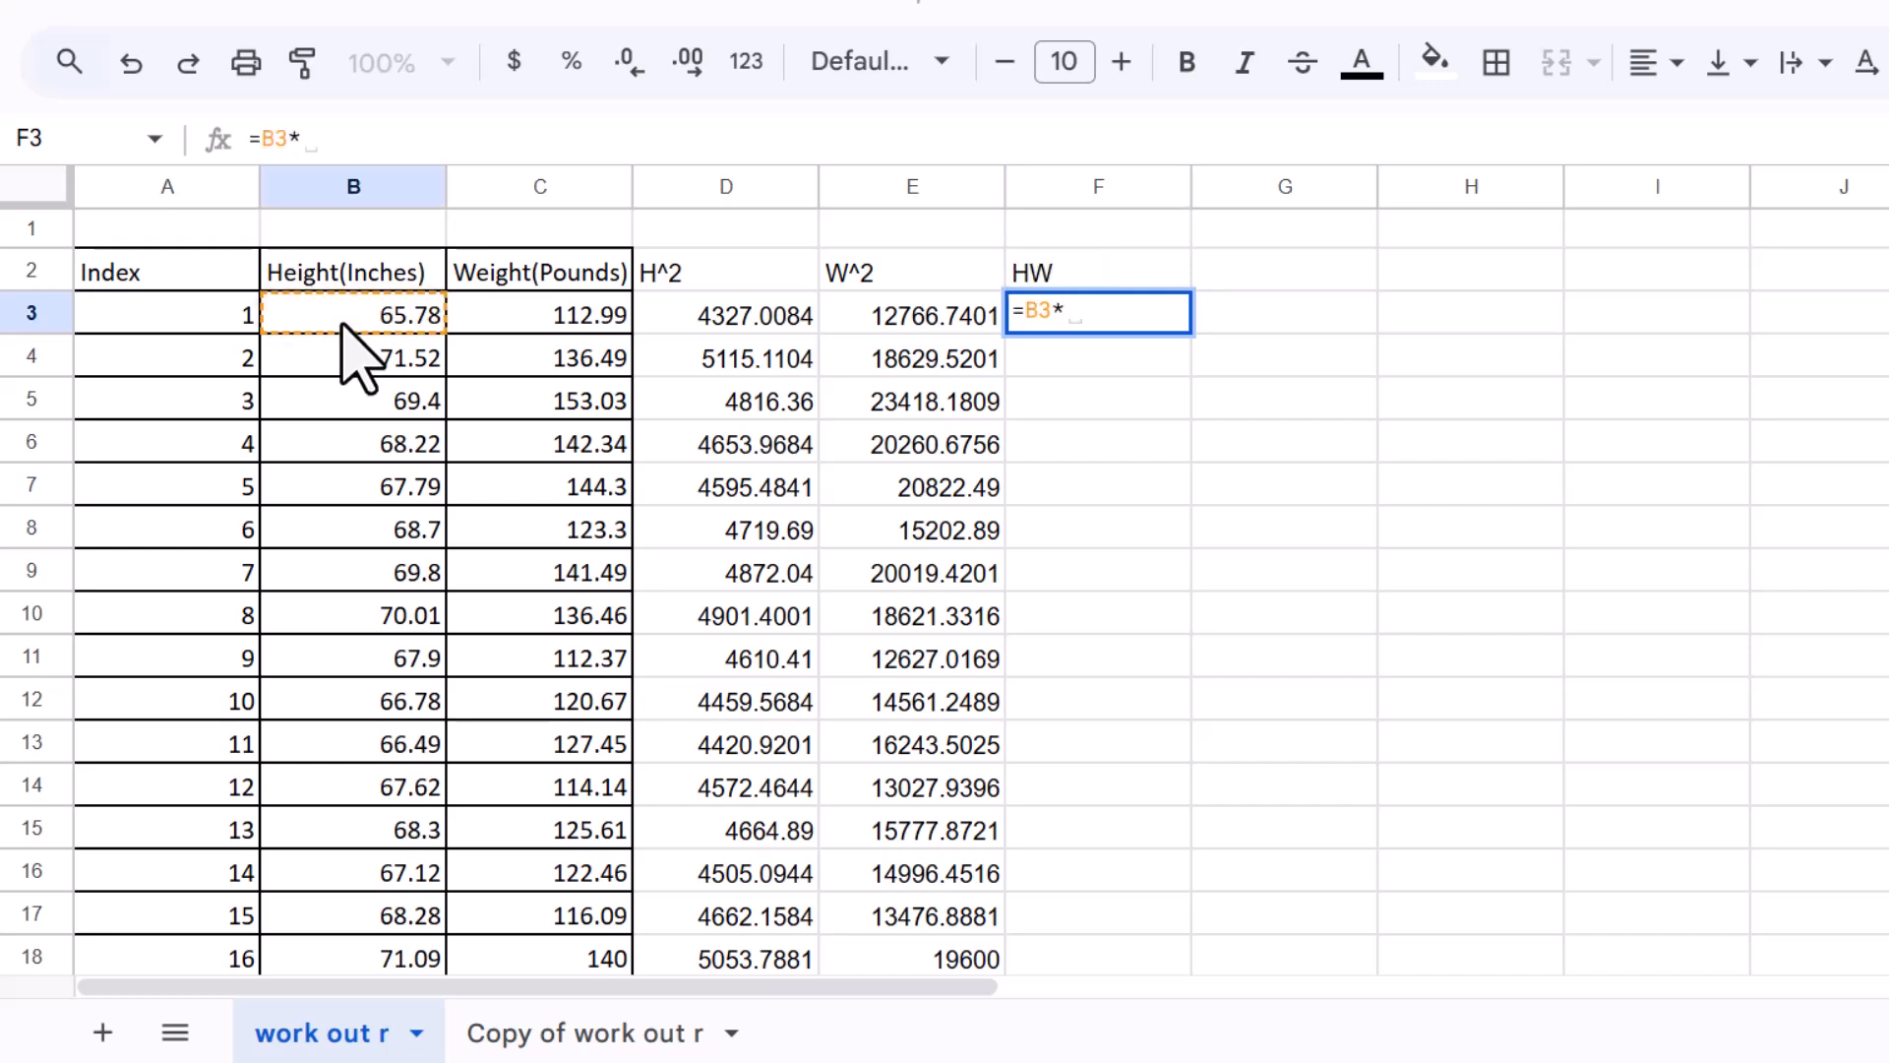
pyautogui.click(557, 317)
pyautogui.press('Return')
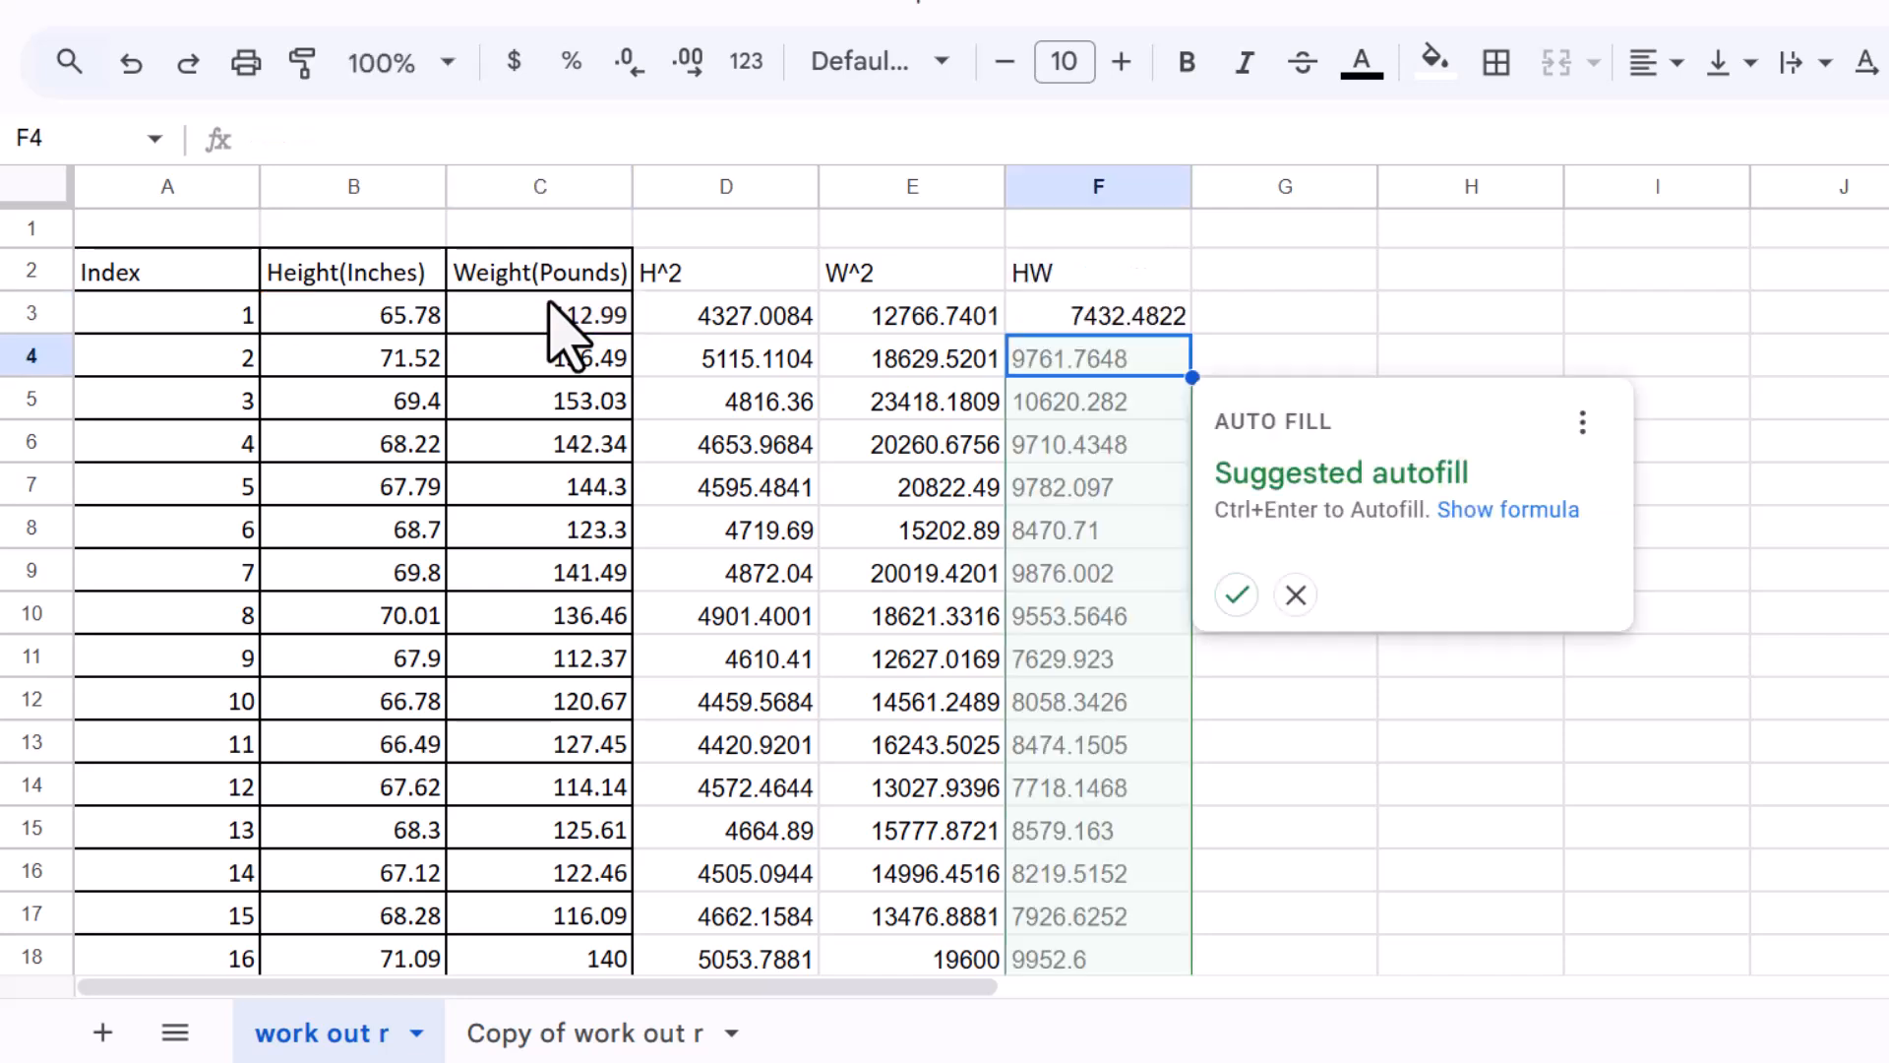
pyautogui.click(1237, 594)
# Label the two rows below the data in column A as sum in A53 and average in A54
pyautogui.scroll(-12, 1201, 524)
pyautogui.scroll(-2, 1201, 526)
pyautogui.scroll(3, 1033, 561)
pyautogui.scroll(-7, 843, 512)
pyautogui.click(154, 618)
pyautogui.write('su')
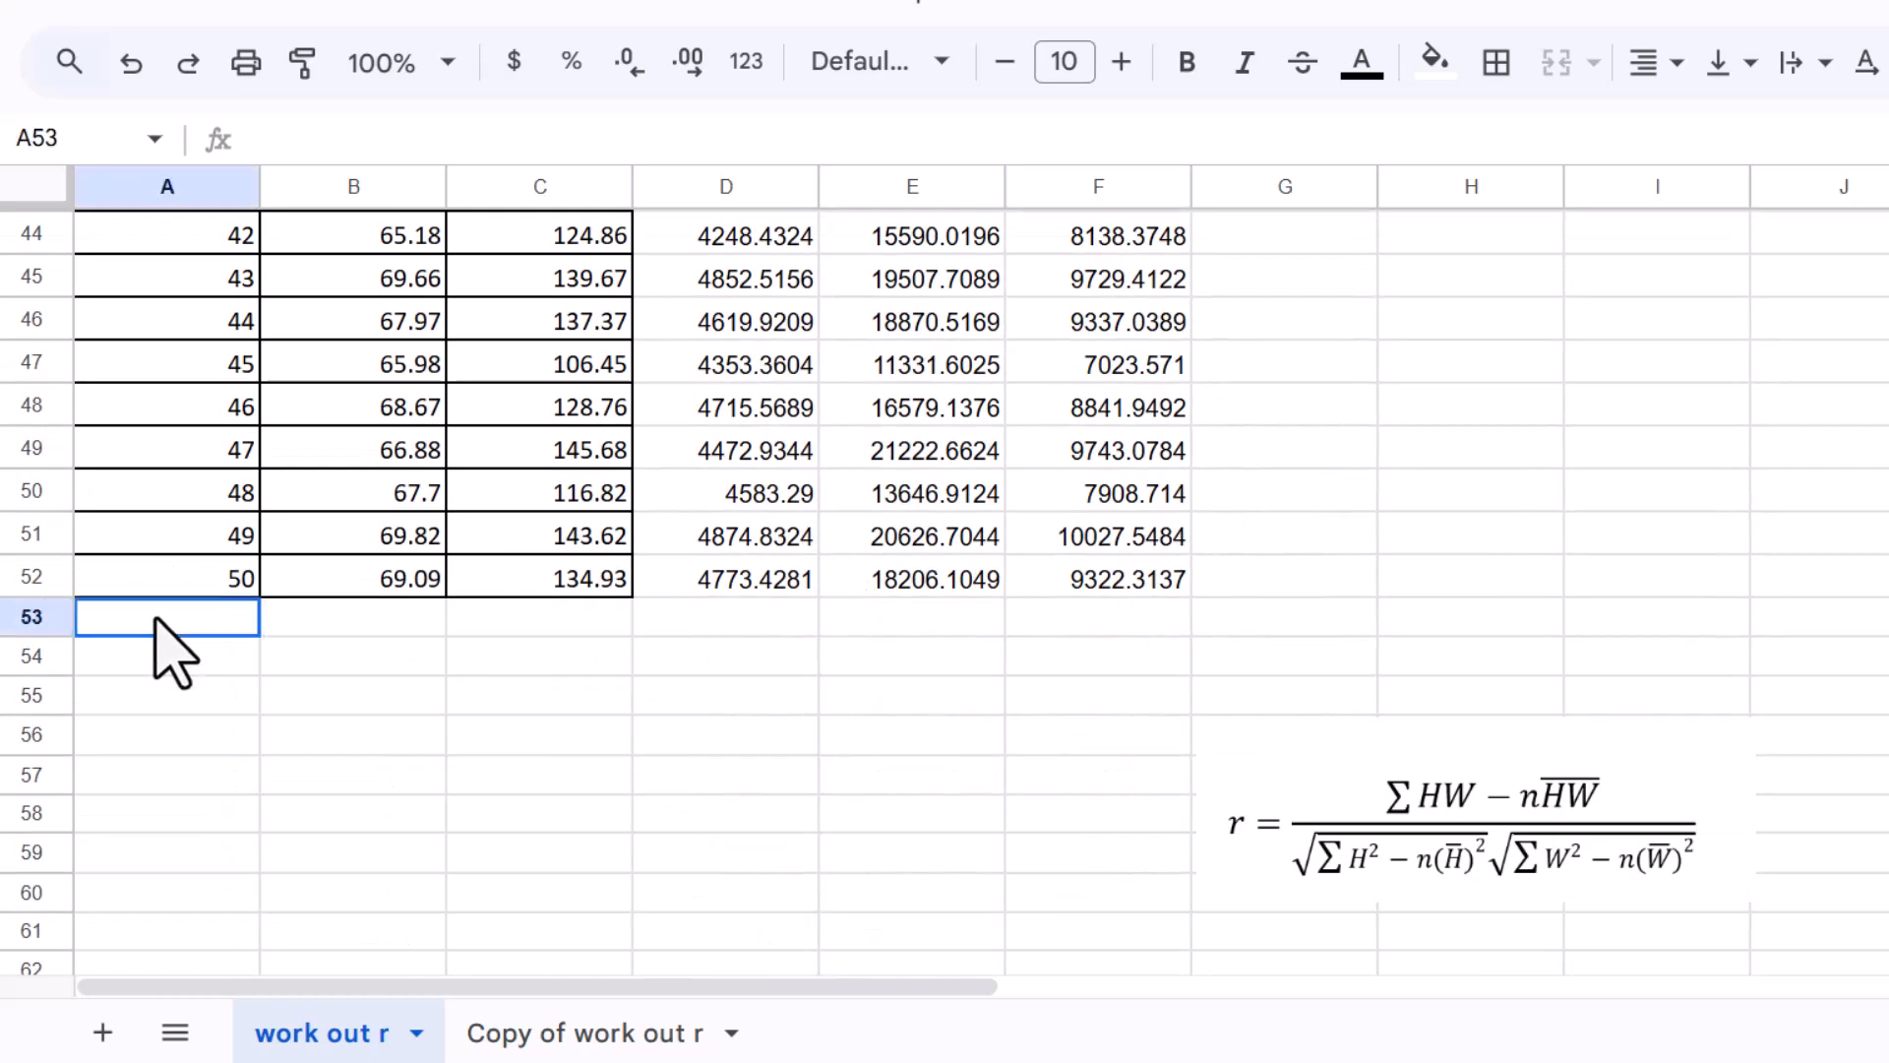
pyautogui.write('m')
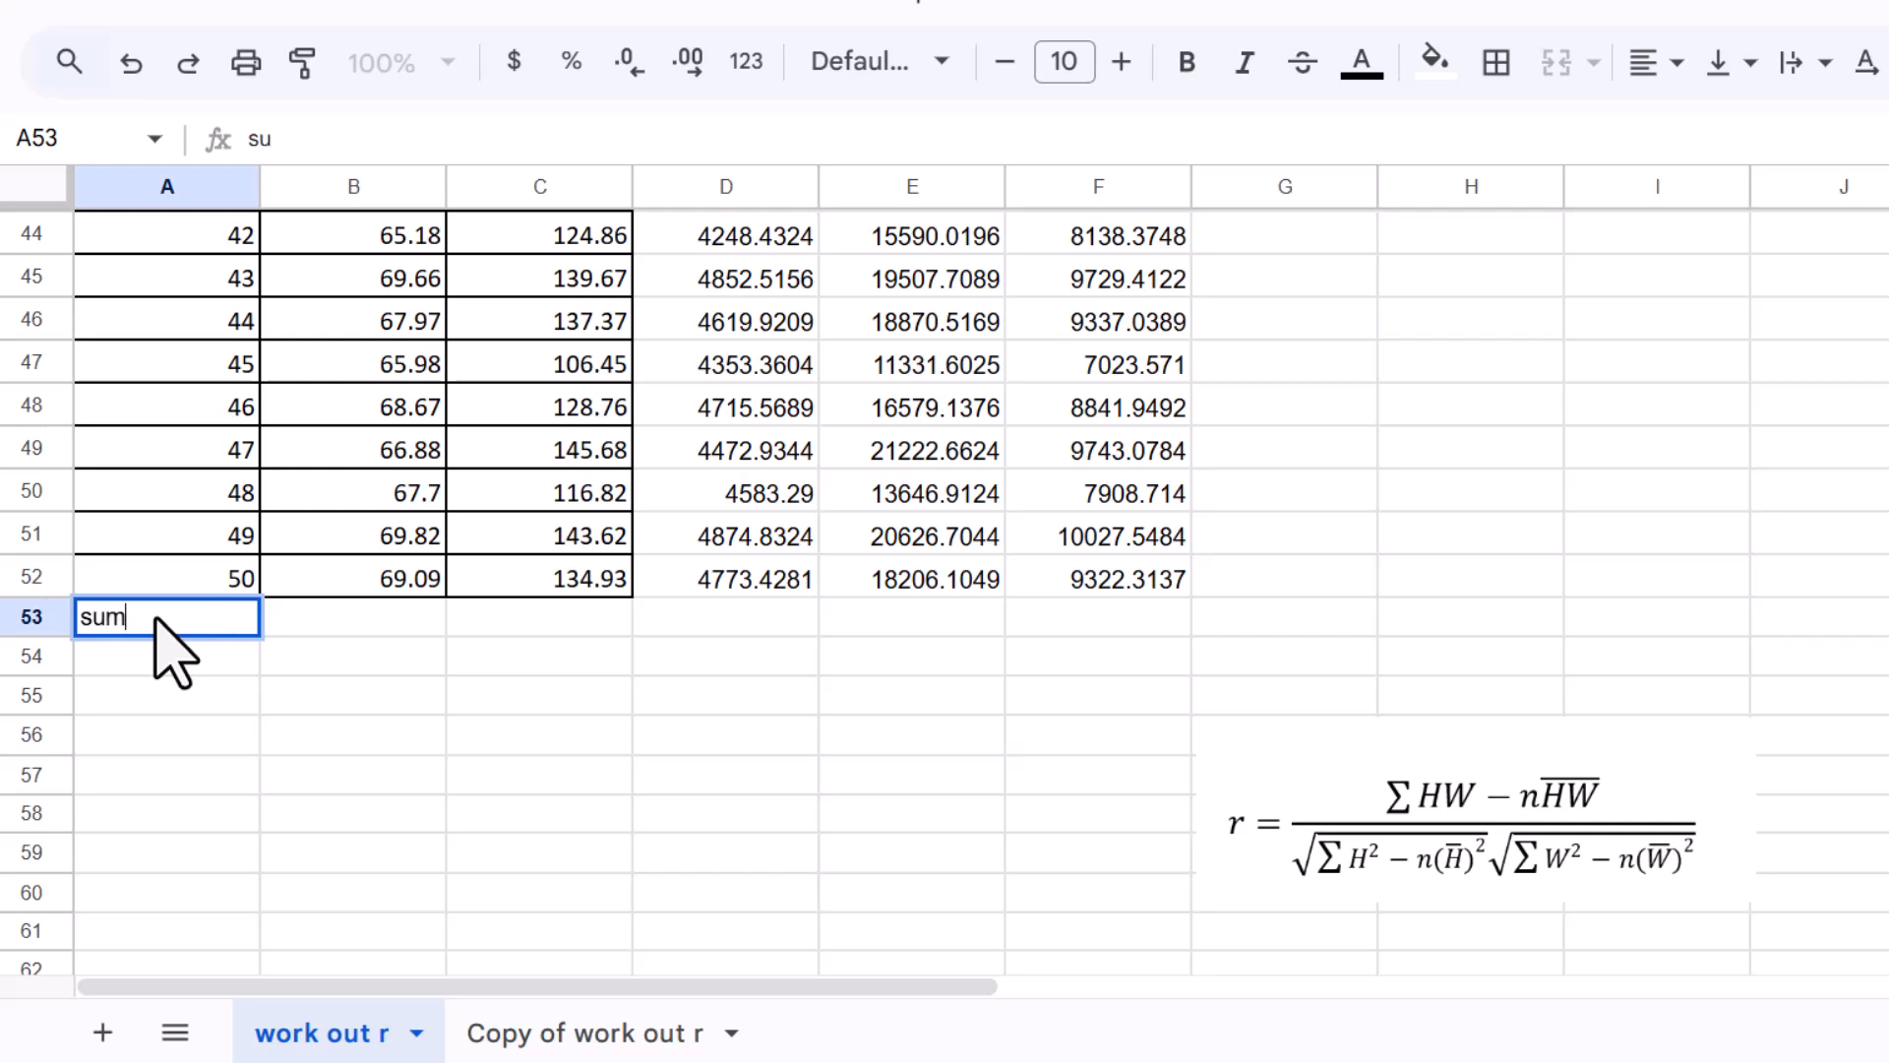
pyautogui.press('Return')
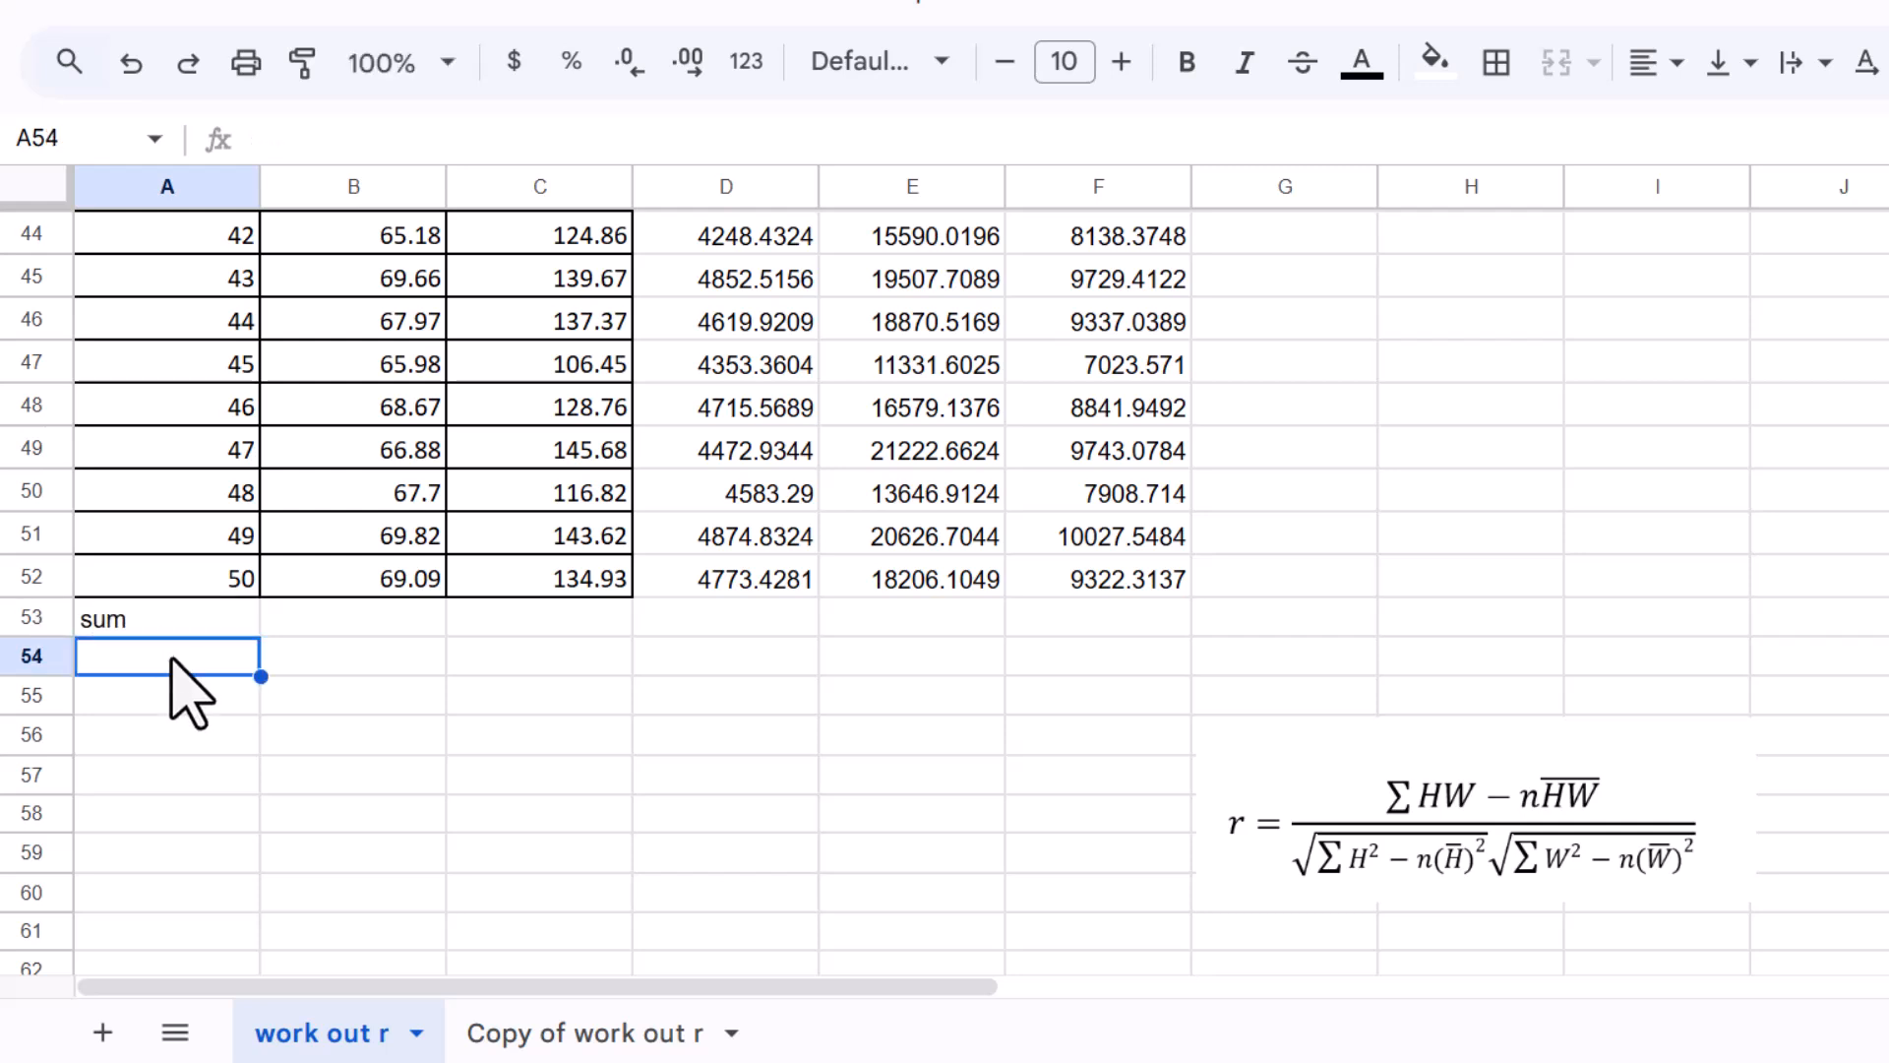
pyautogui.write('aver')
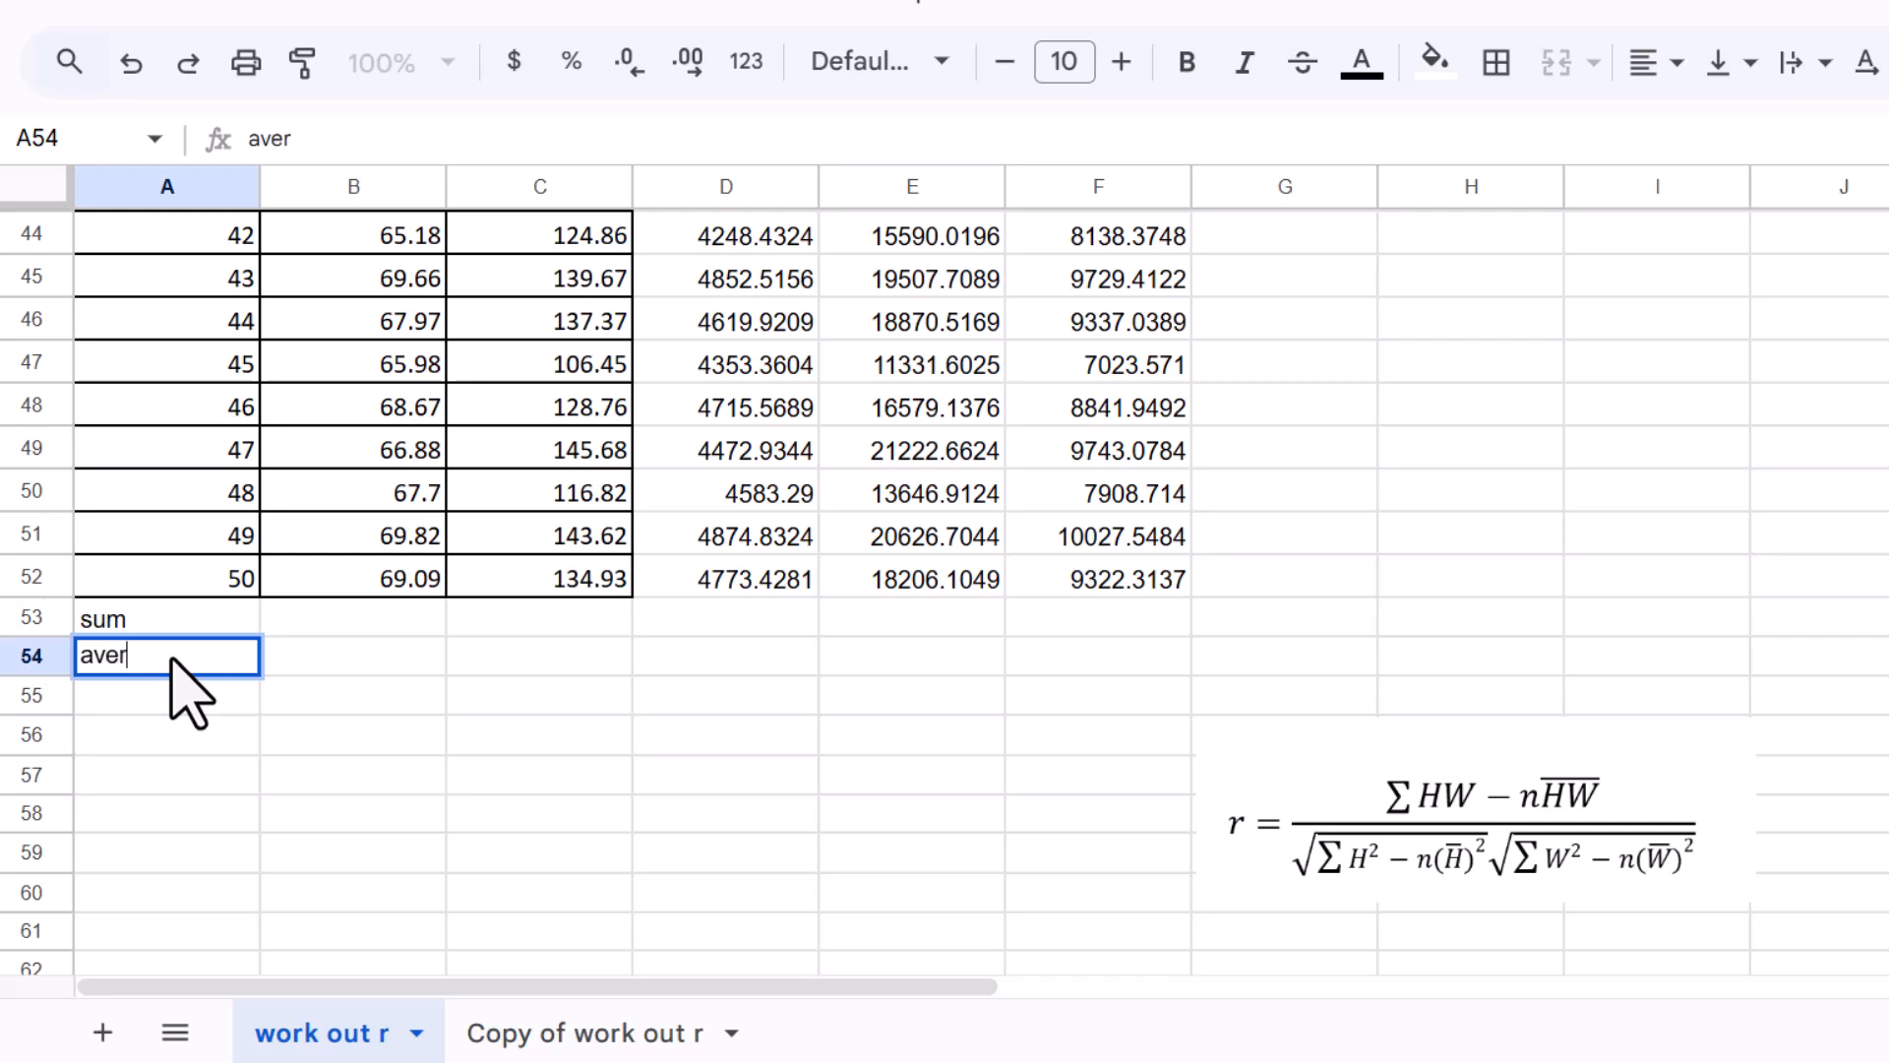
pyautogui.write('age')
# Total the height column in cell B53 with =SUM(B3:B52)
pyautogui.scroll(2, 276, 777)
pyautogui.click(399, 842)
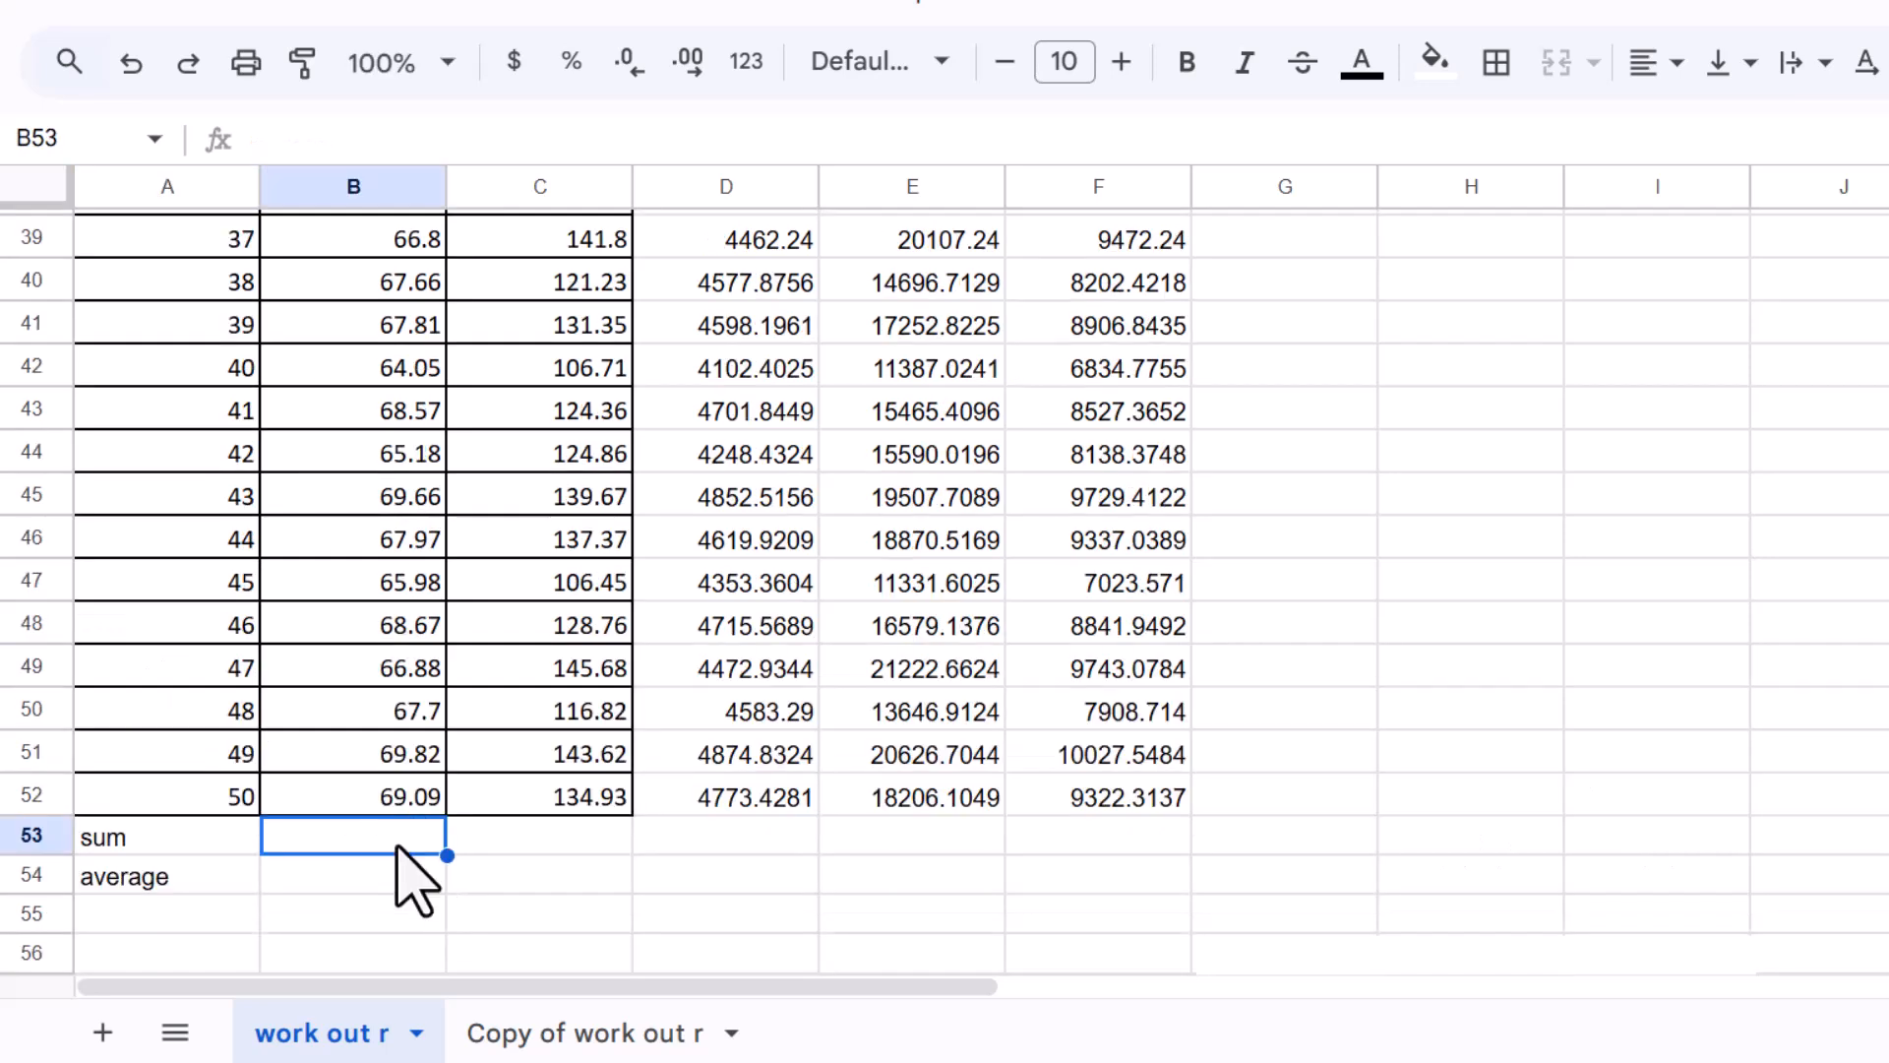
pyautogui.write('=')
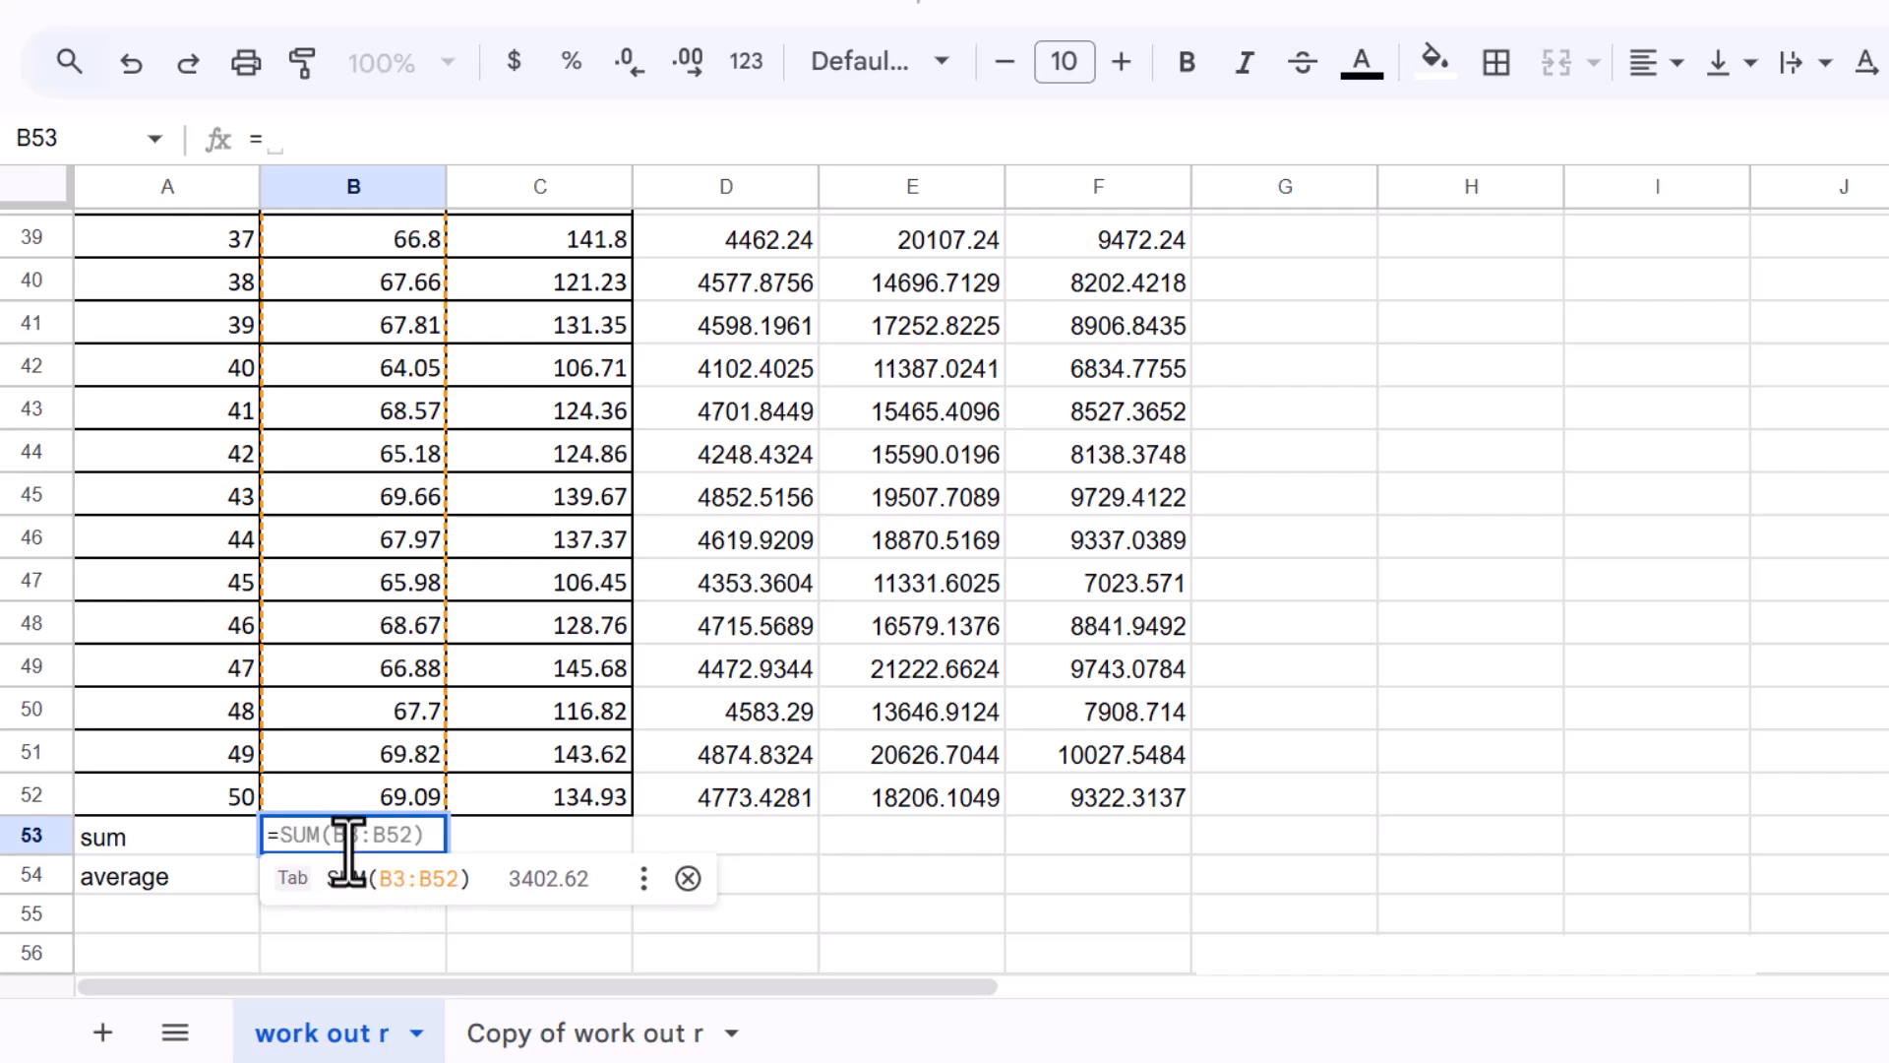
pyautogui.write('sum')
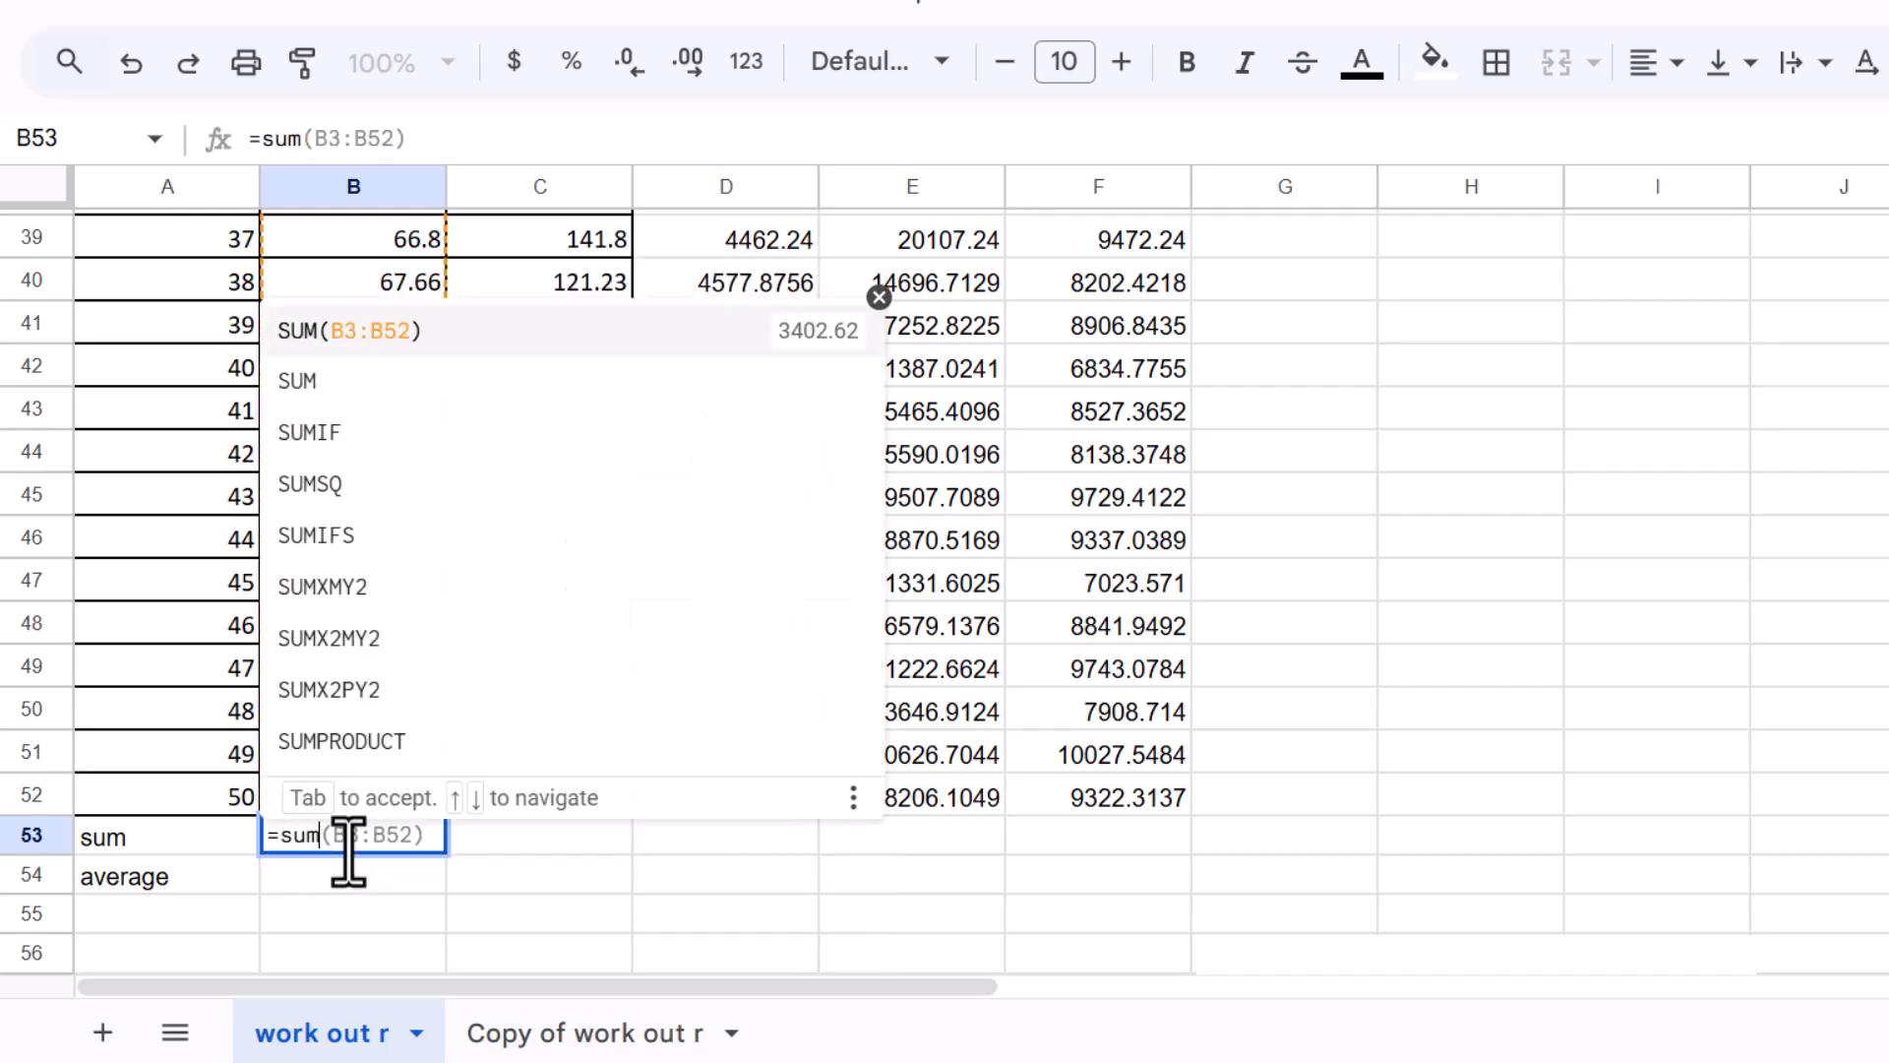
pyautogui.click(326, 335)
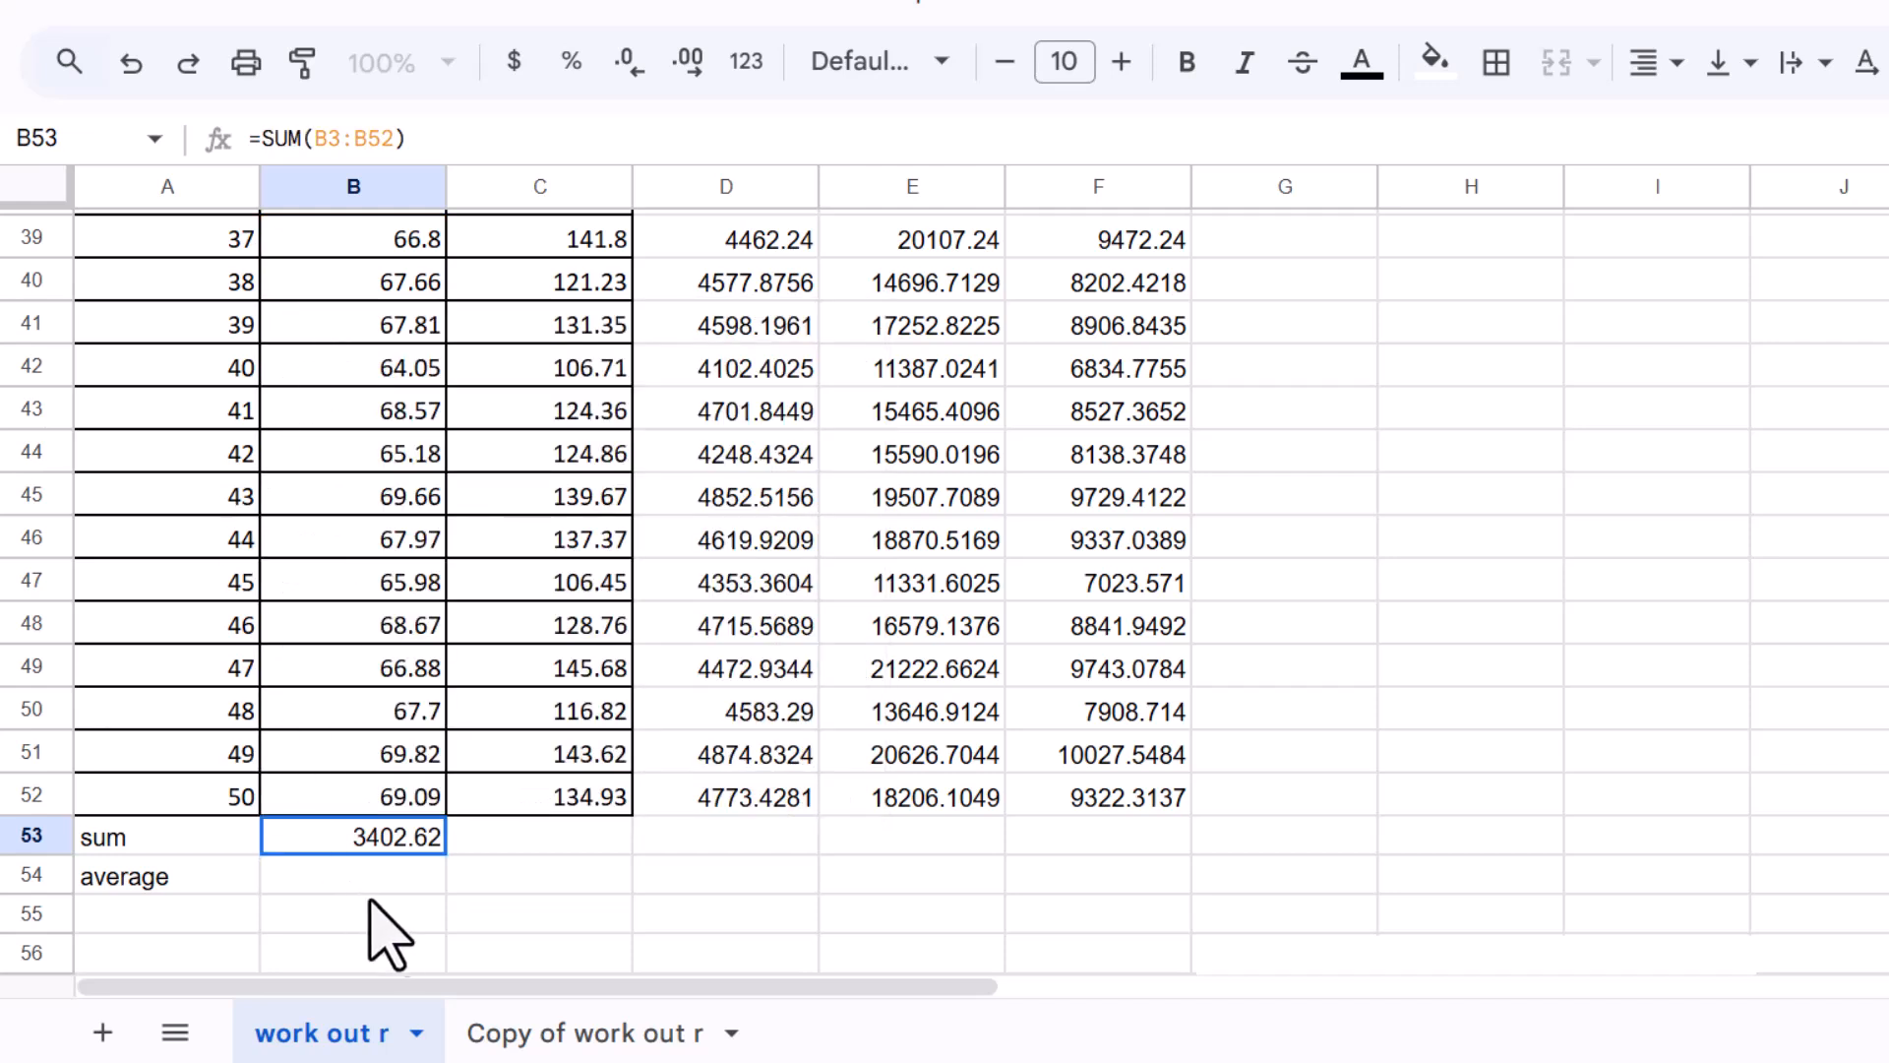
# Total the weight column in cell C53 with =SUM(C3:C52)
pyautogui.click(522, 844)
pyautogui.write('=')
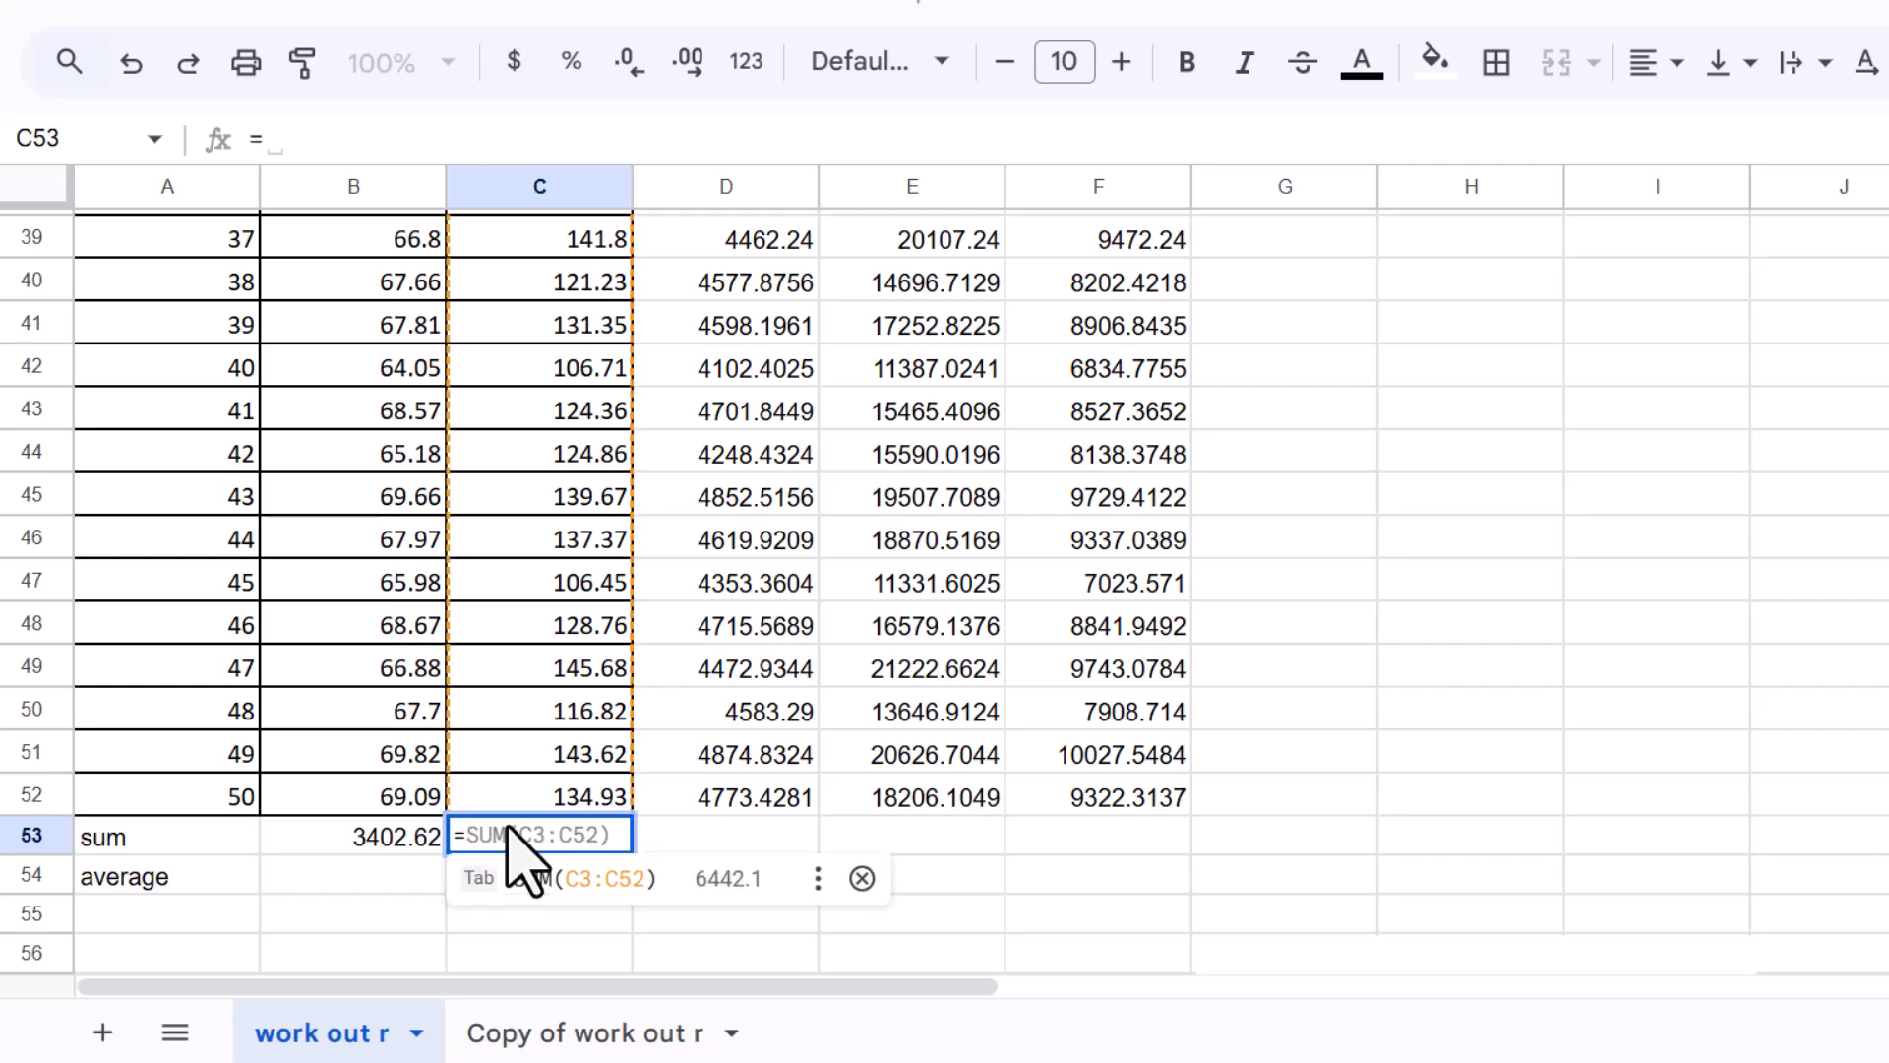
pyautogui.write('sum')
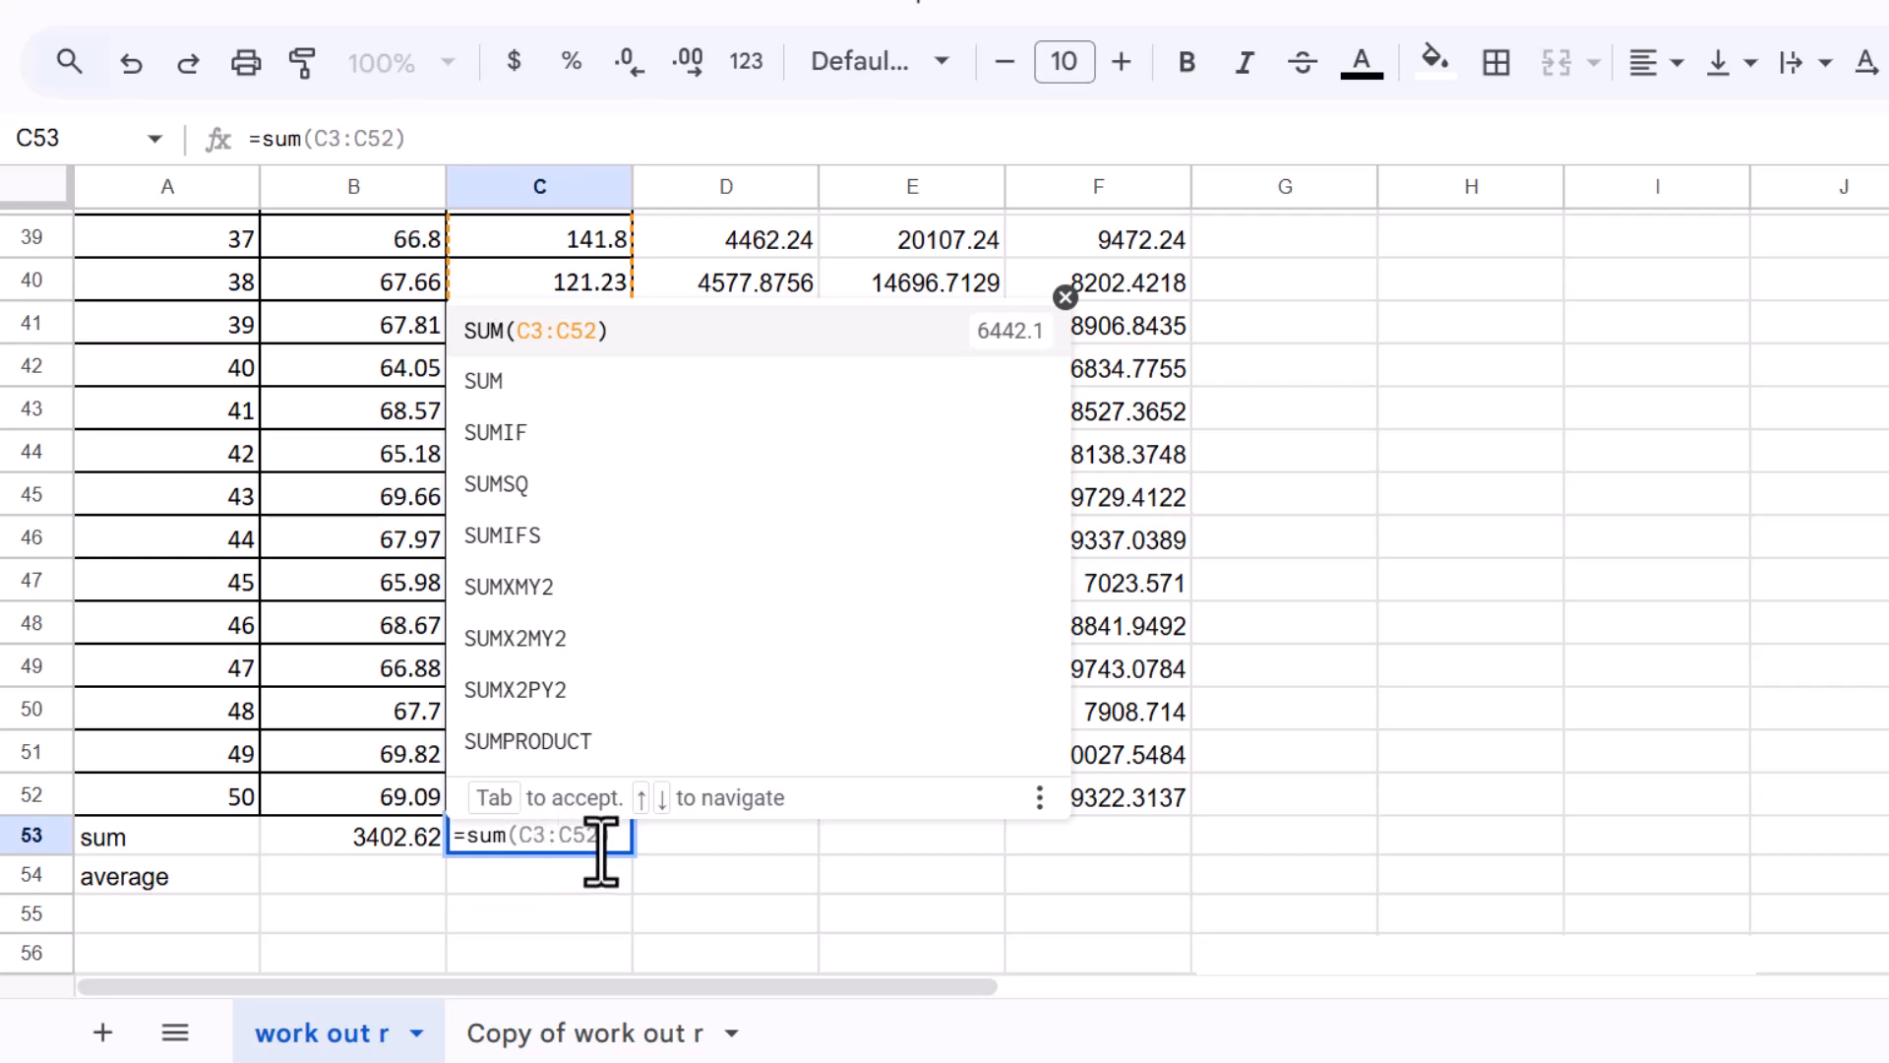
pyautogui.press('Tab')
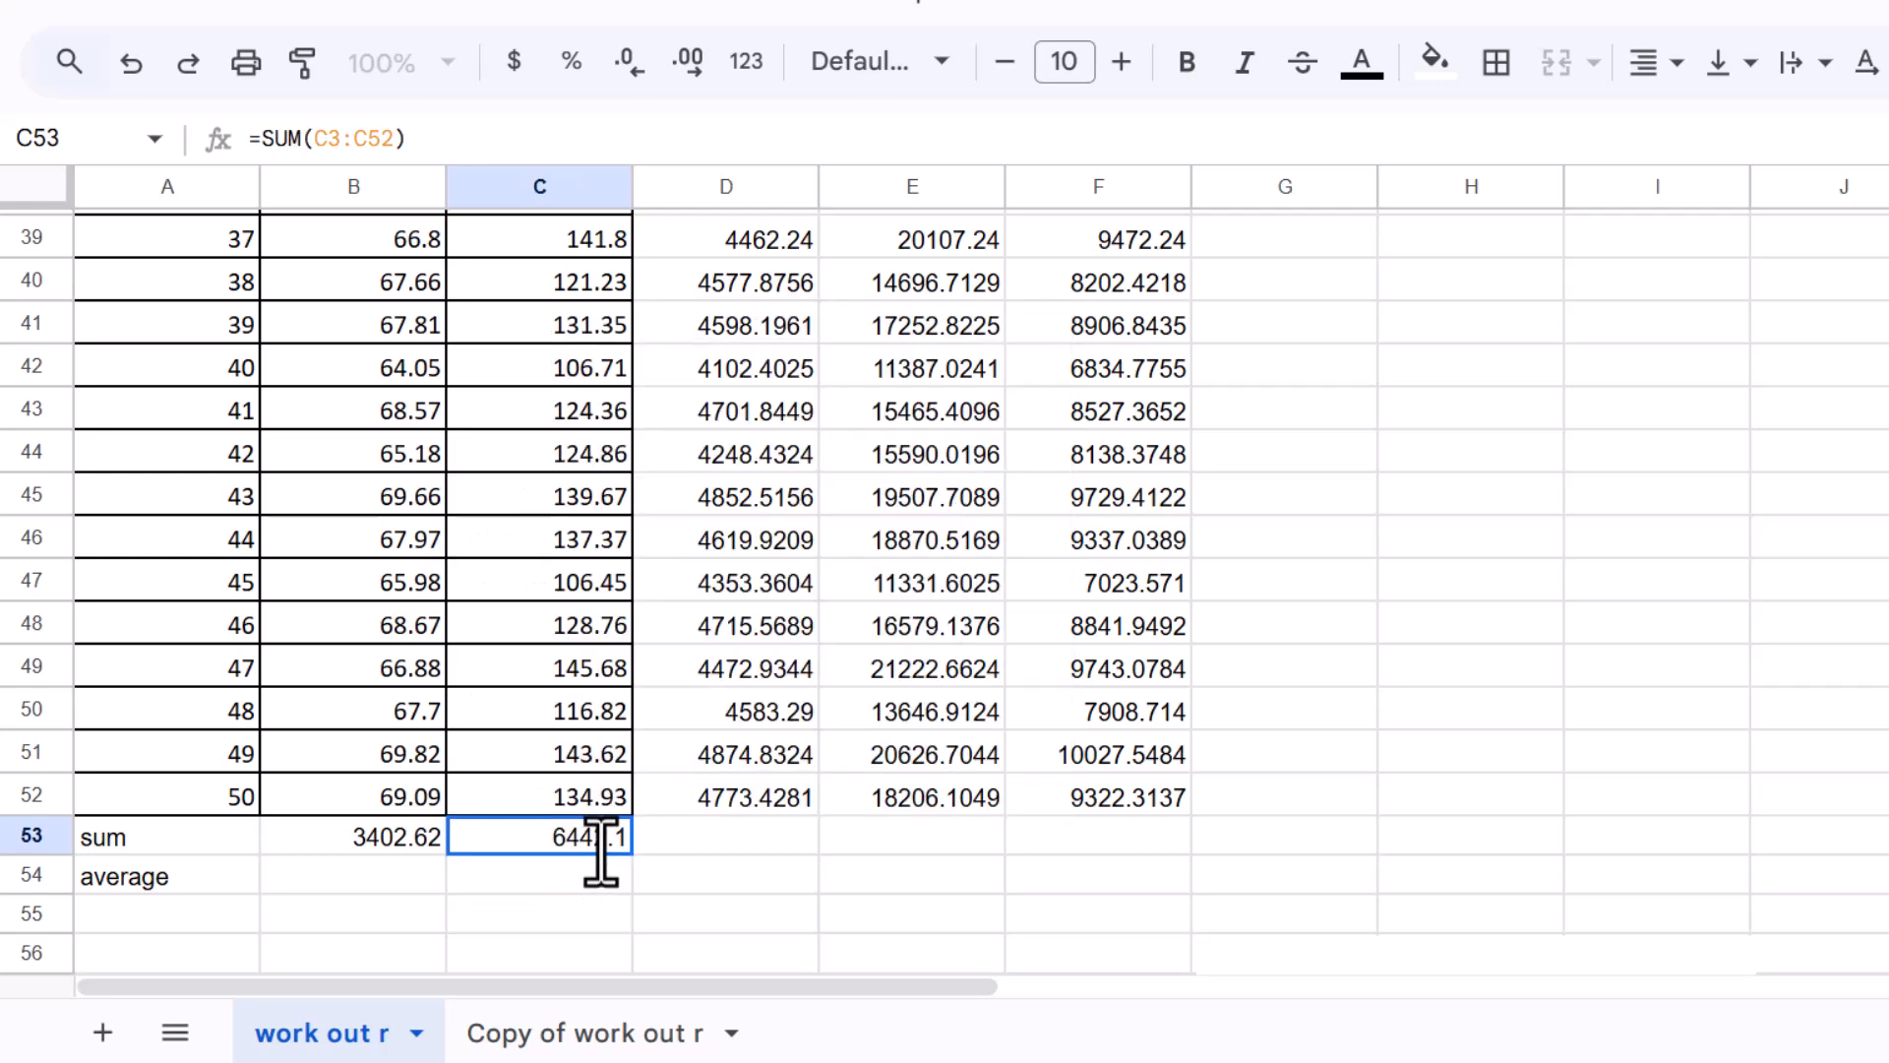
# Average the height column in cell B54 with =AVERAGE(B3:B52)
pyautogui.click(383, 872)
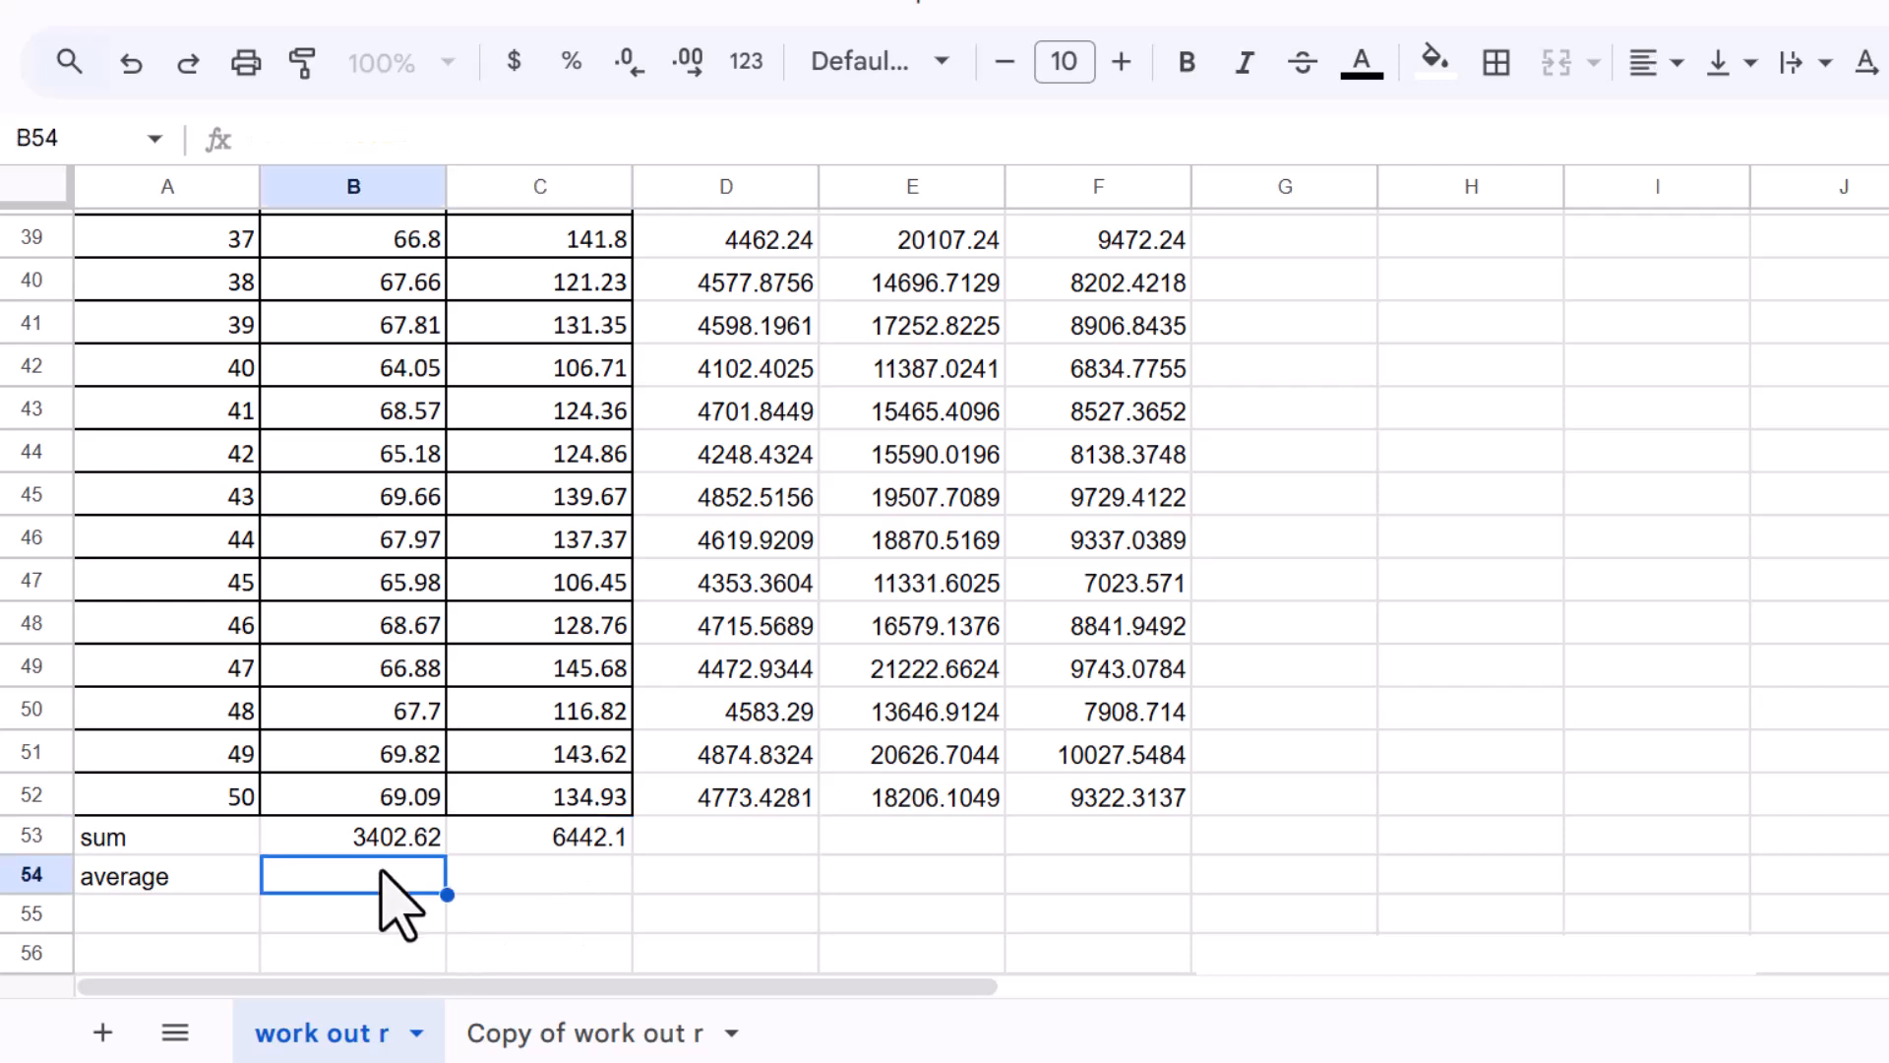
pyautogui.write('=')
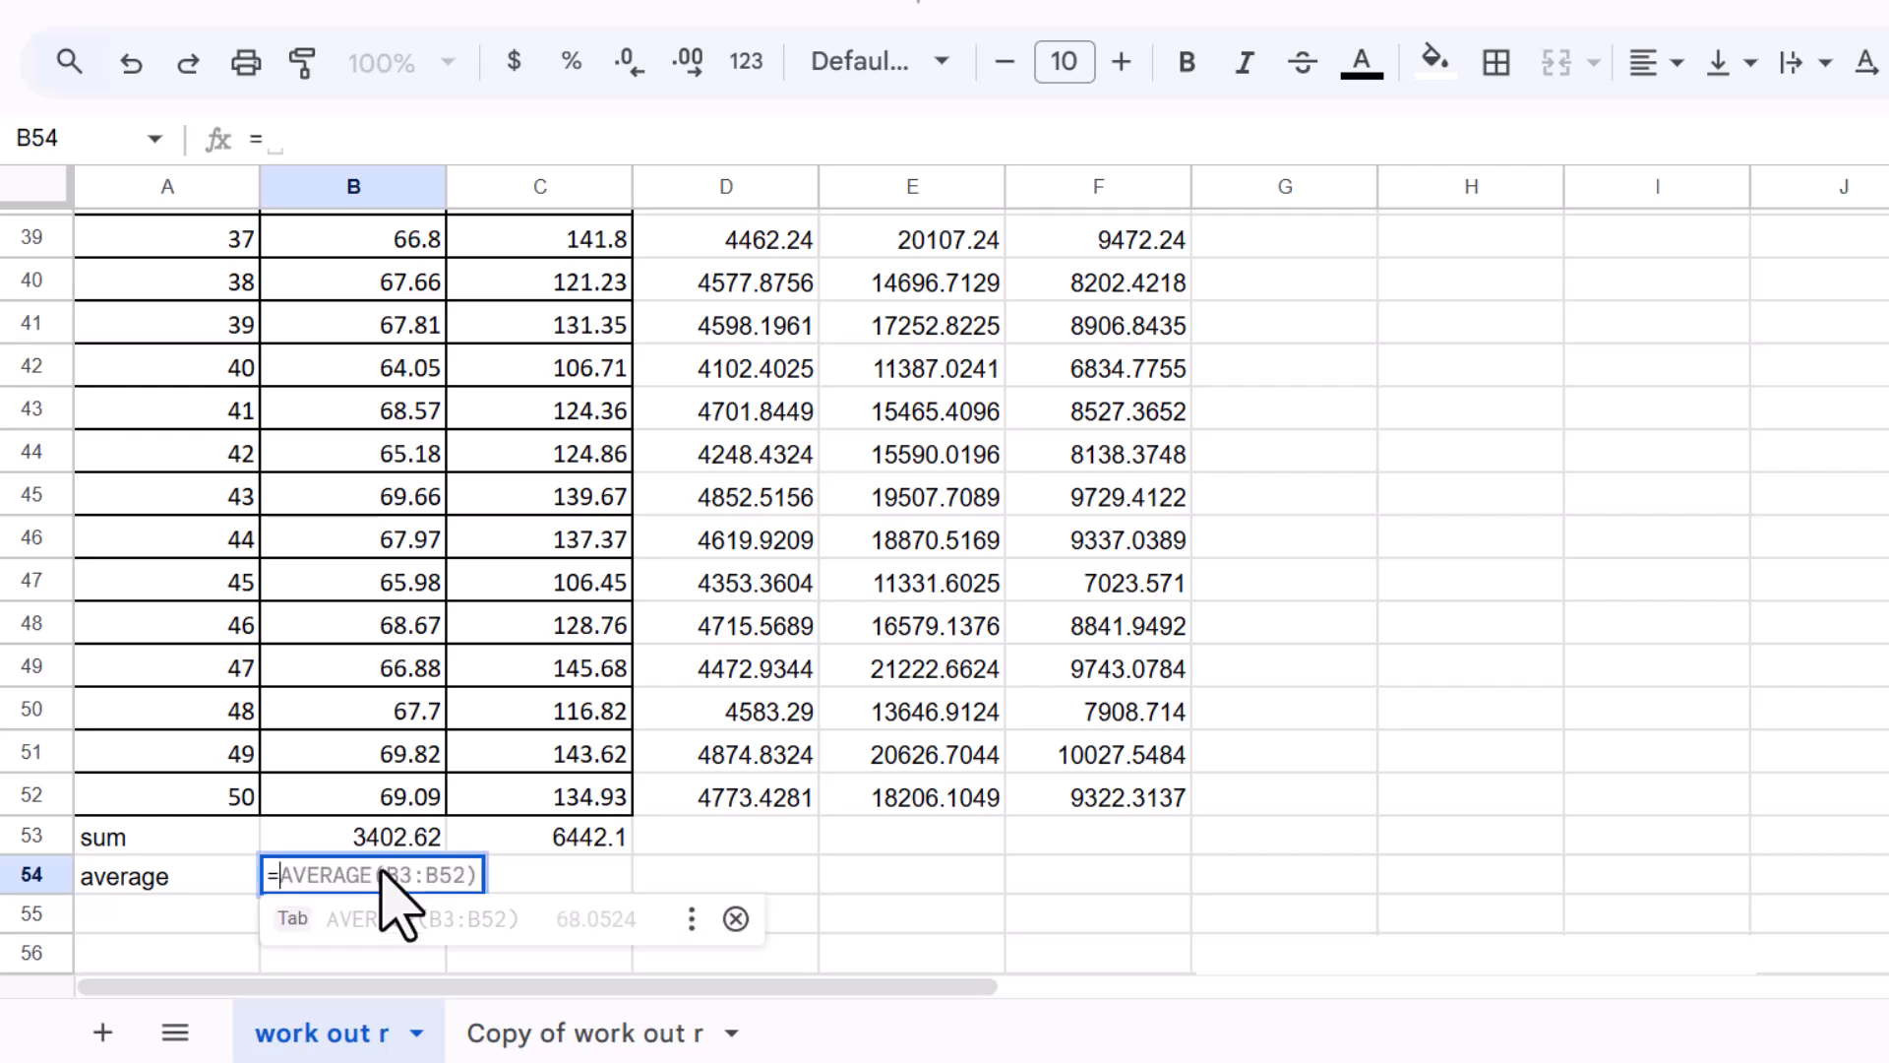
pyautogui.write('a')
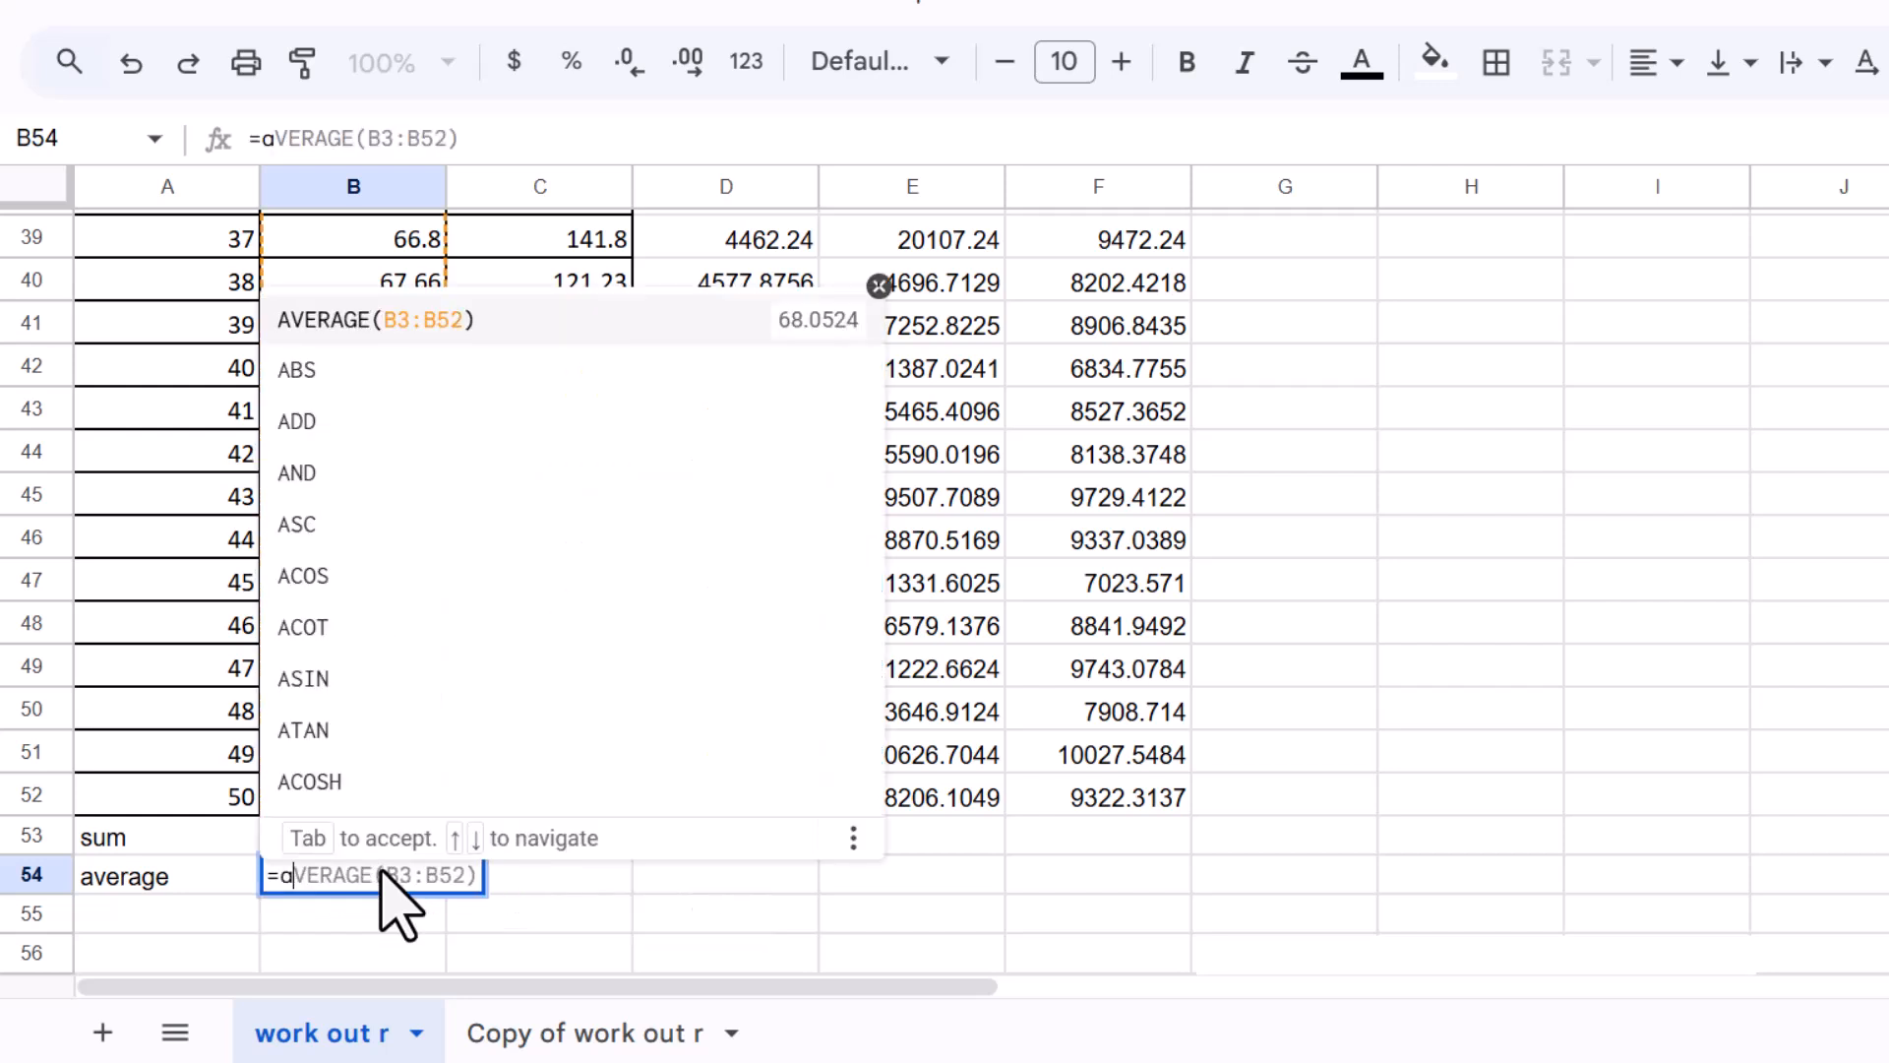
pyautogui.write('verage')
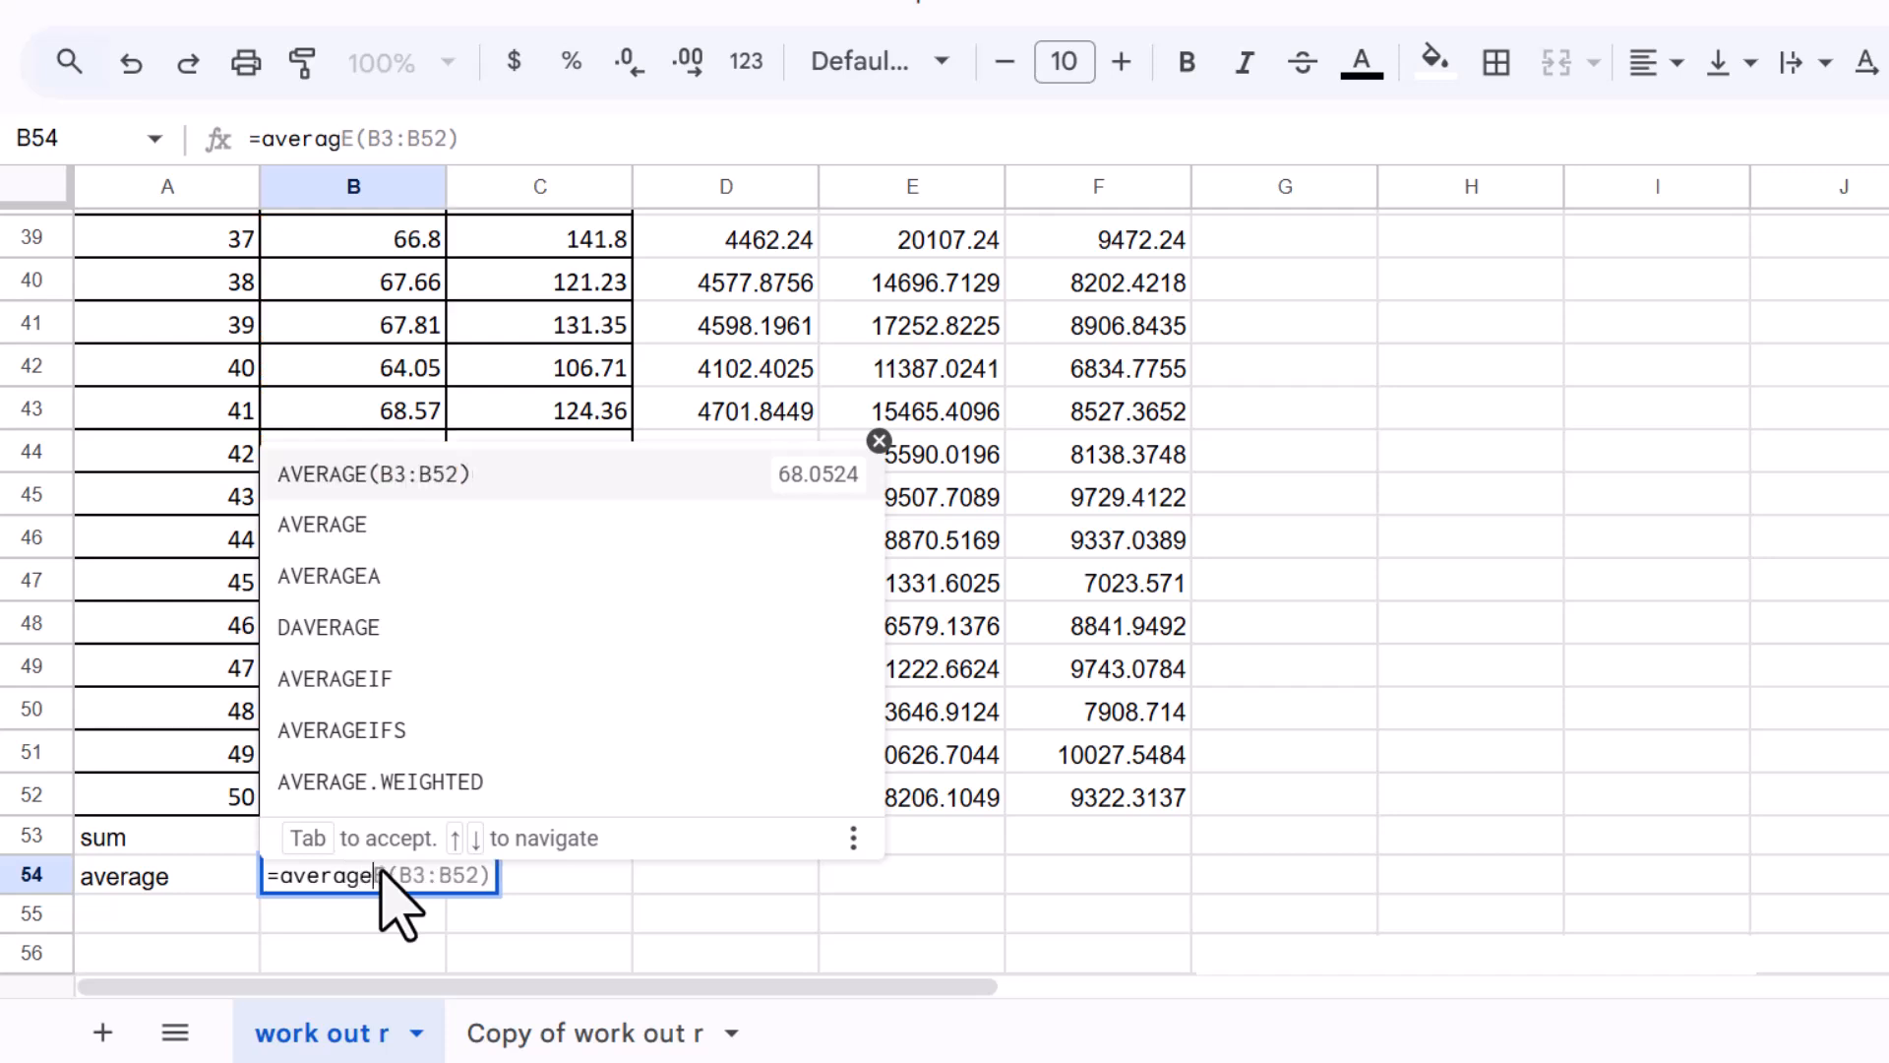
pyautogui.click(335, 474)
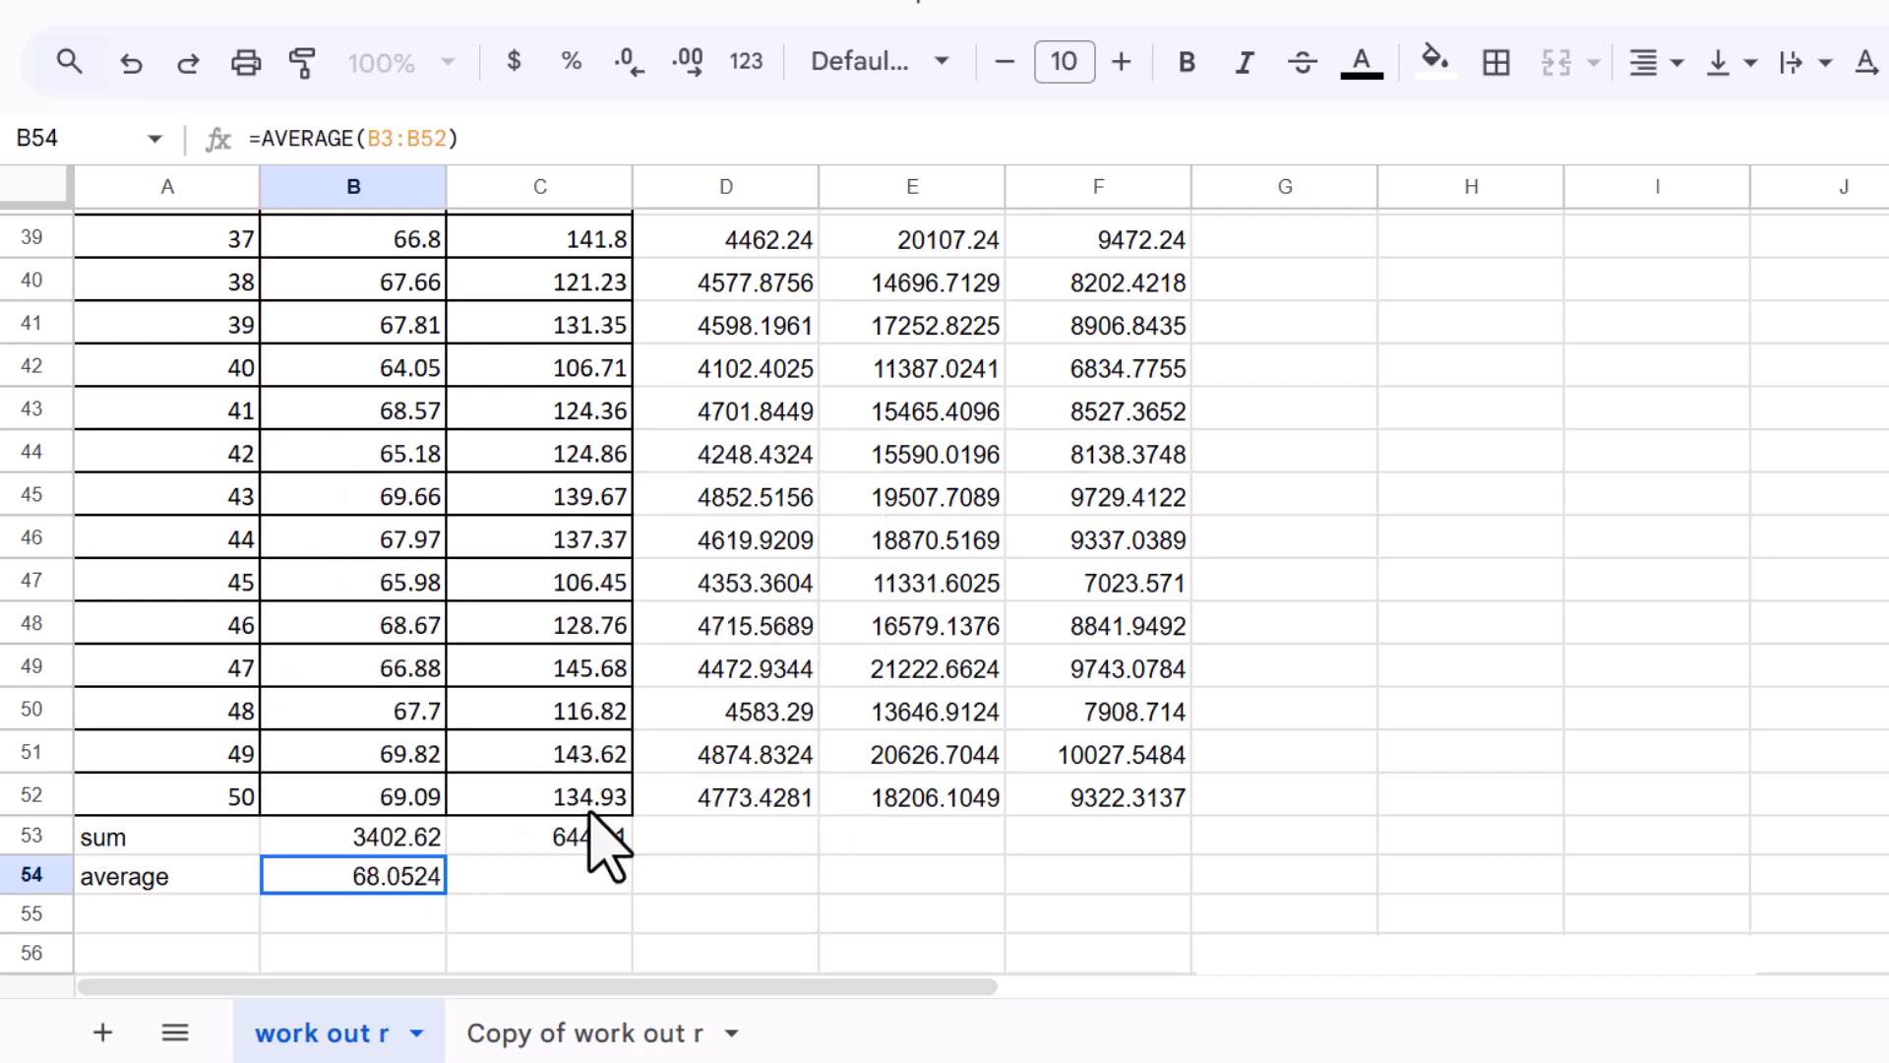
# Average the weight column in cell C54 with =AVERAGE(C3:C52)
pyautogui.click(567, 874)
pyautogui.write('=')
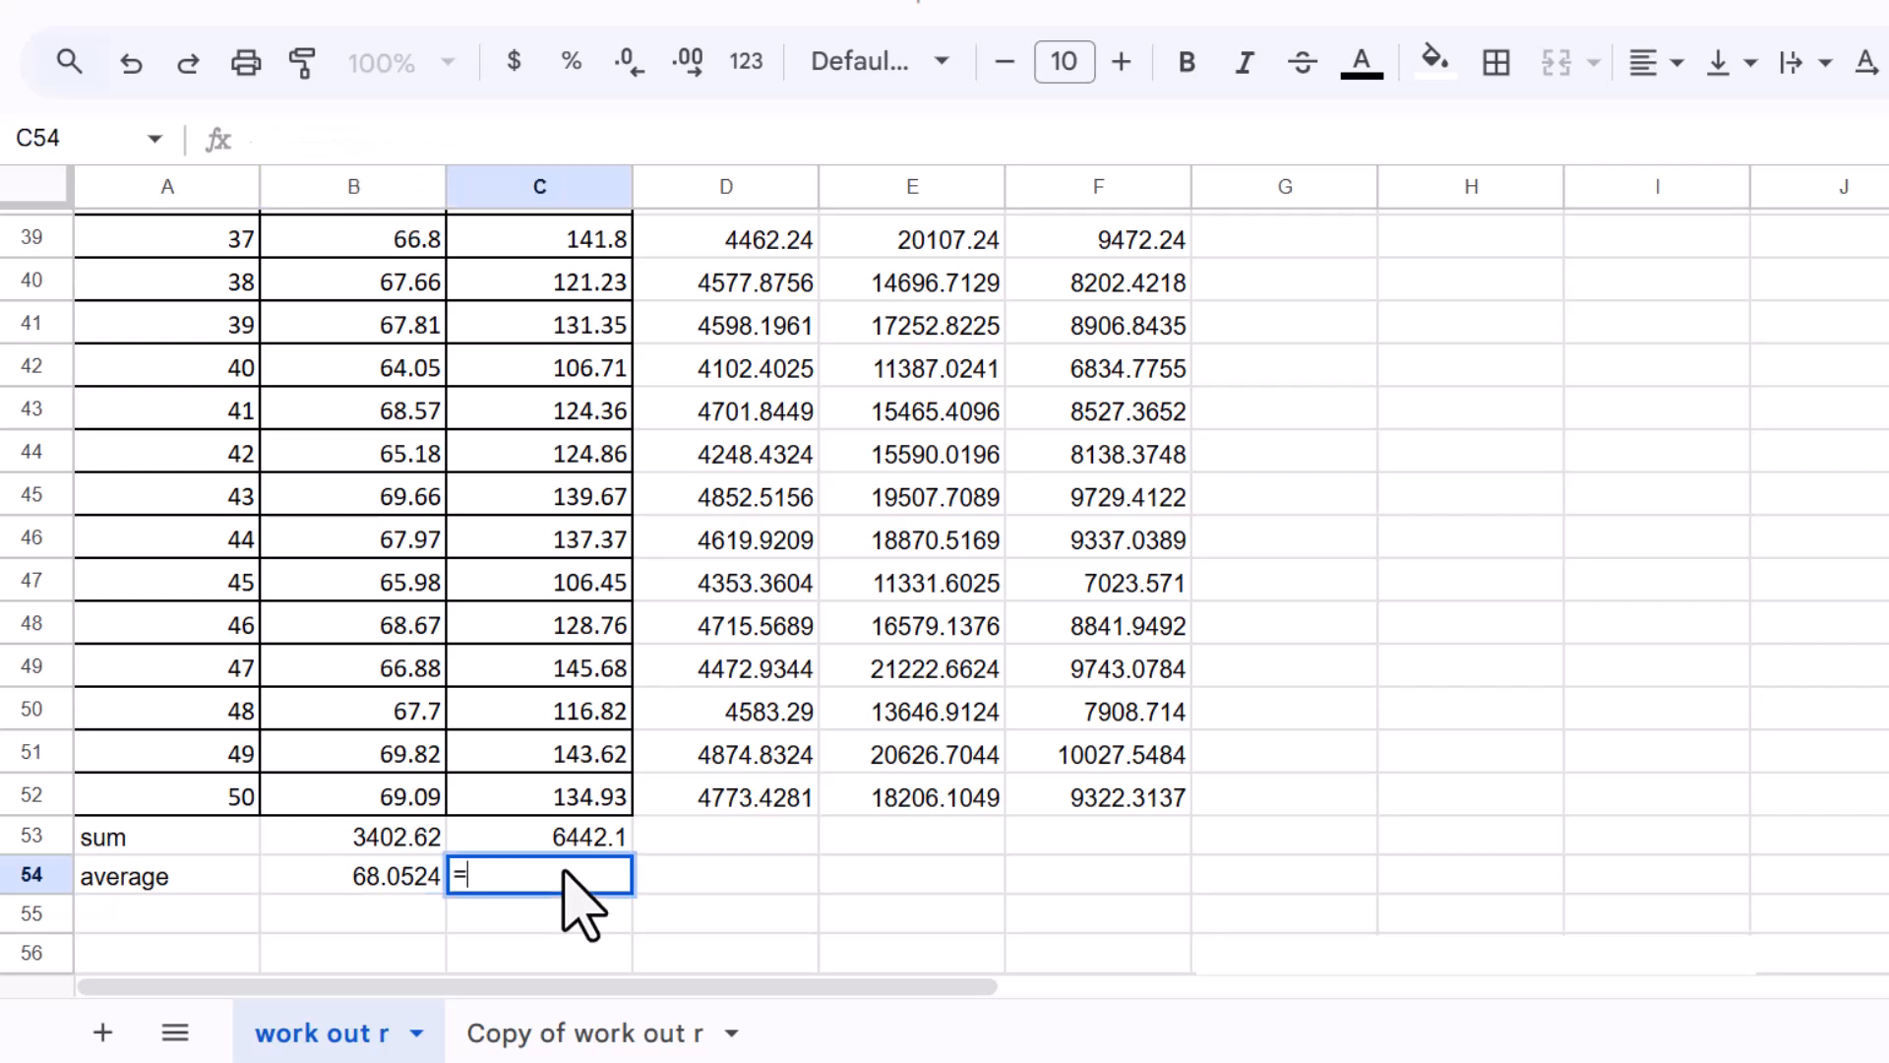
pyautogui.write('a')
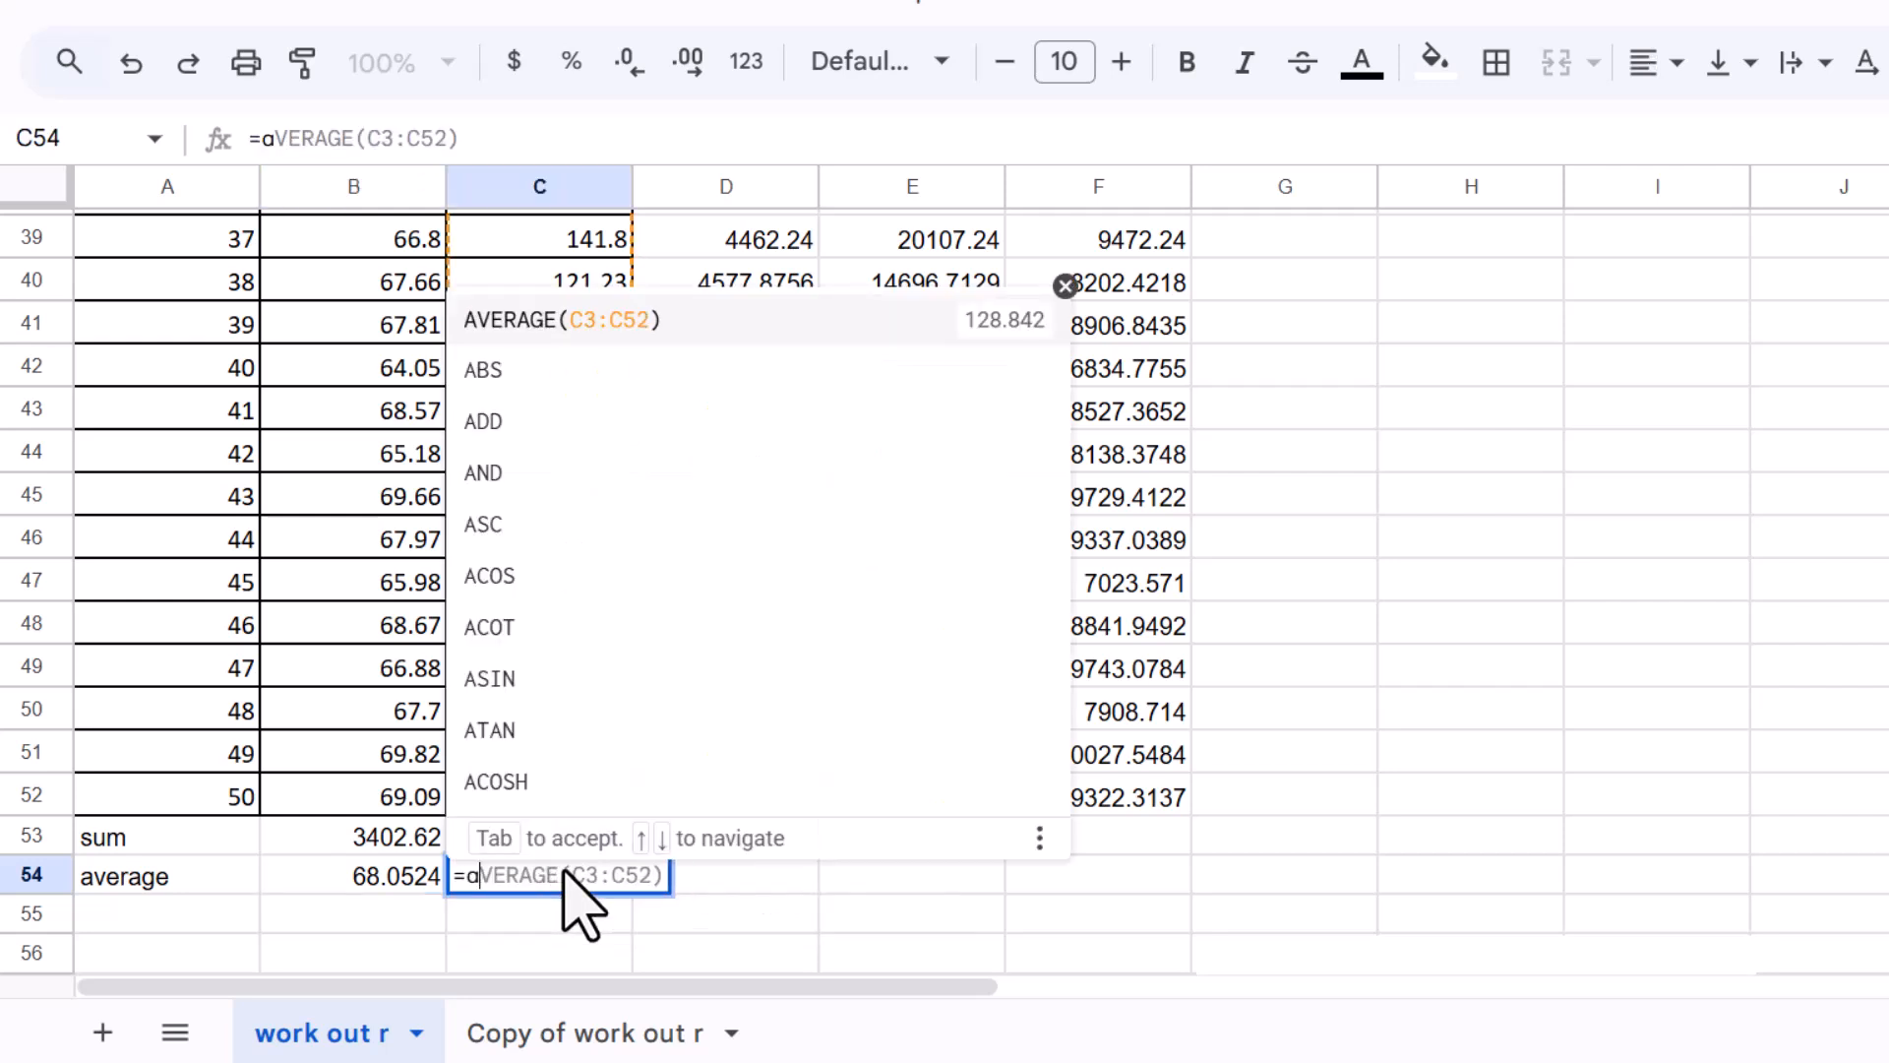
pyautogui.write('verage')
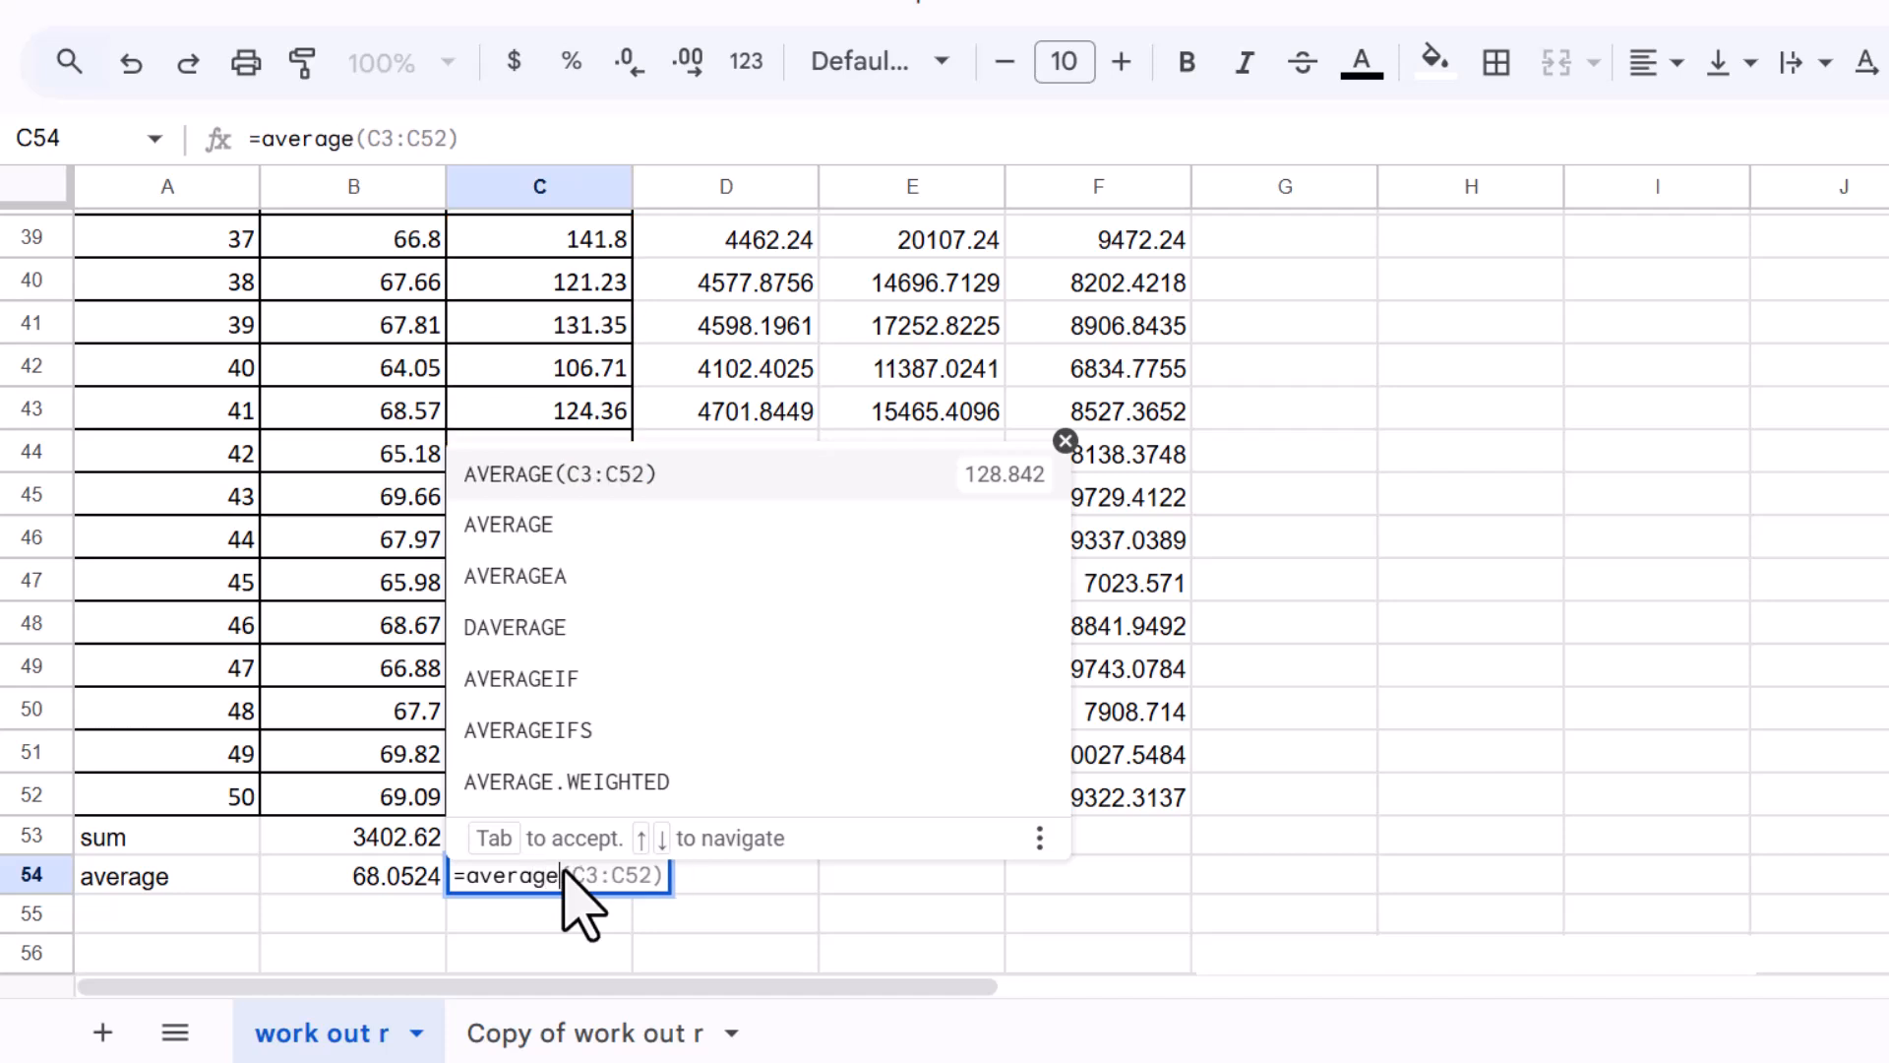
pyautogui.click(551, 474)
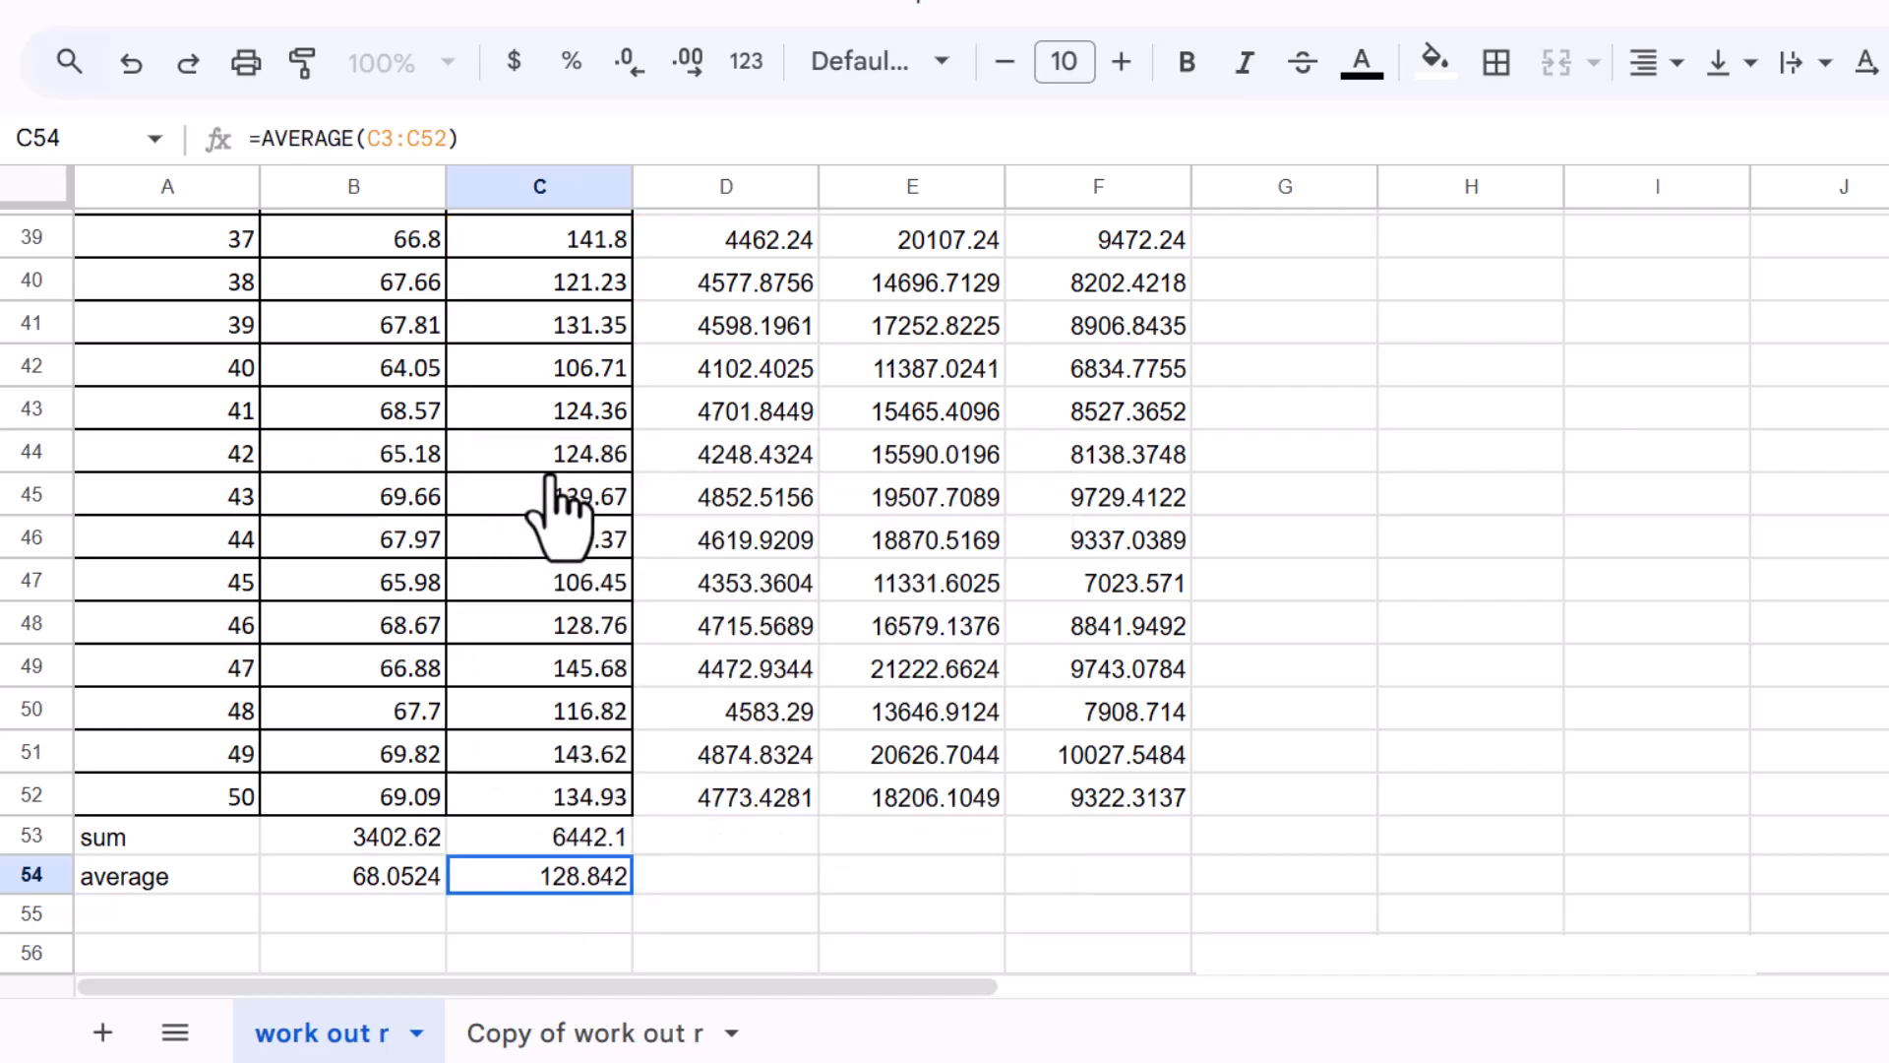
pyautogui.click(731, 879)
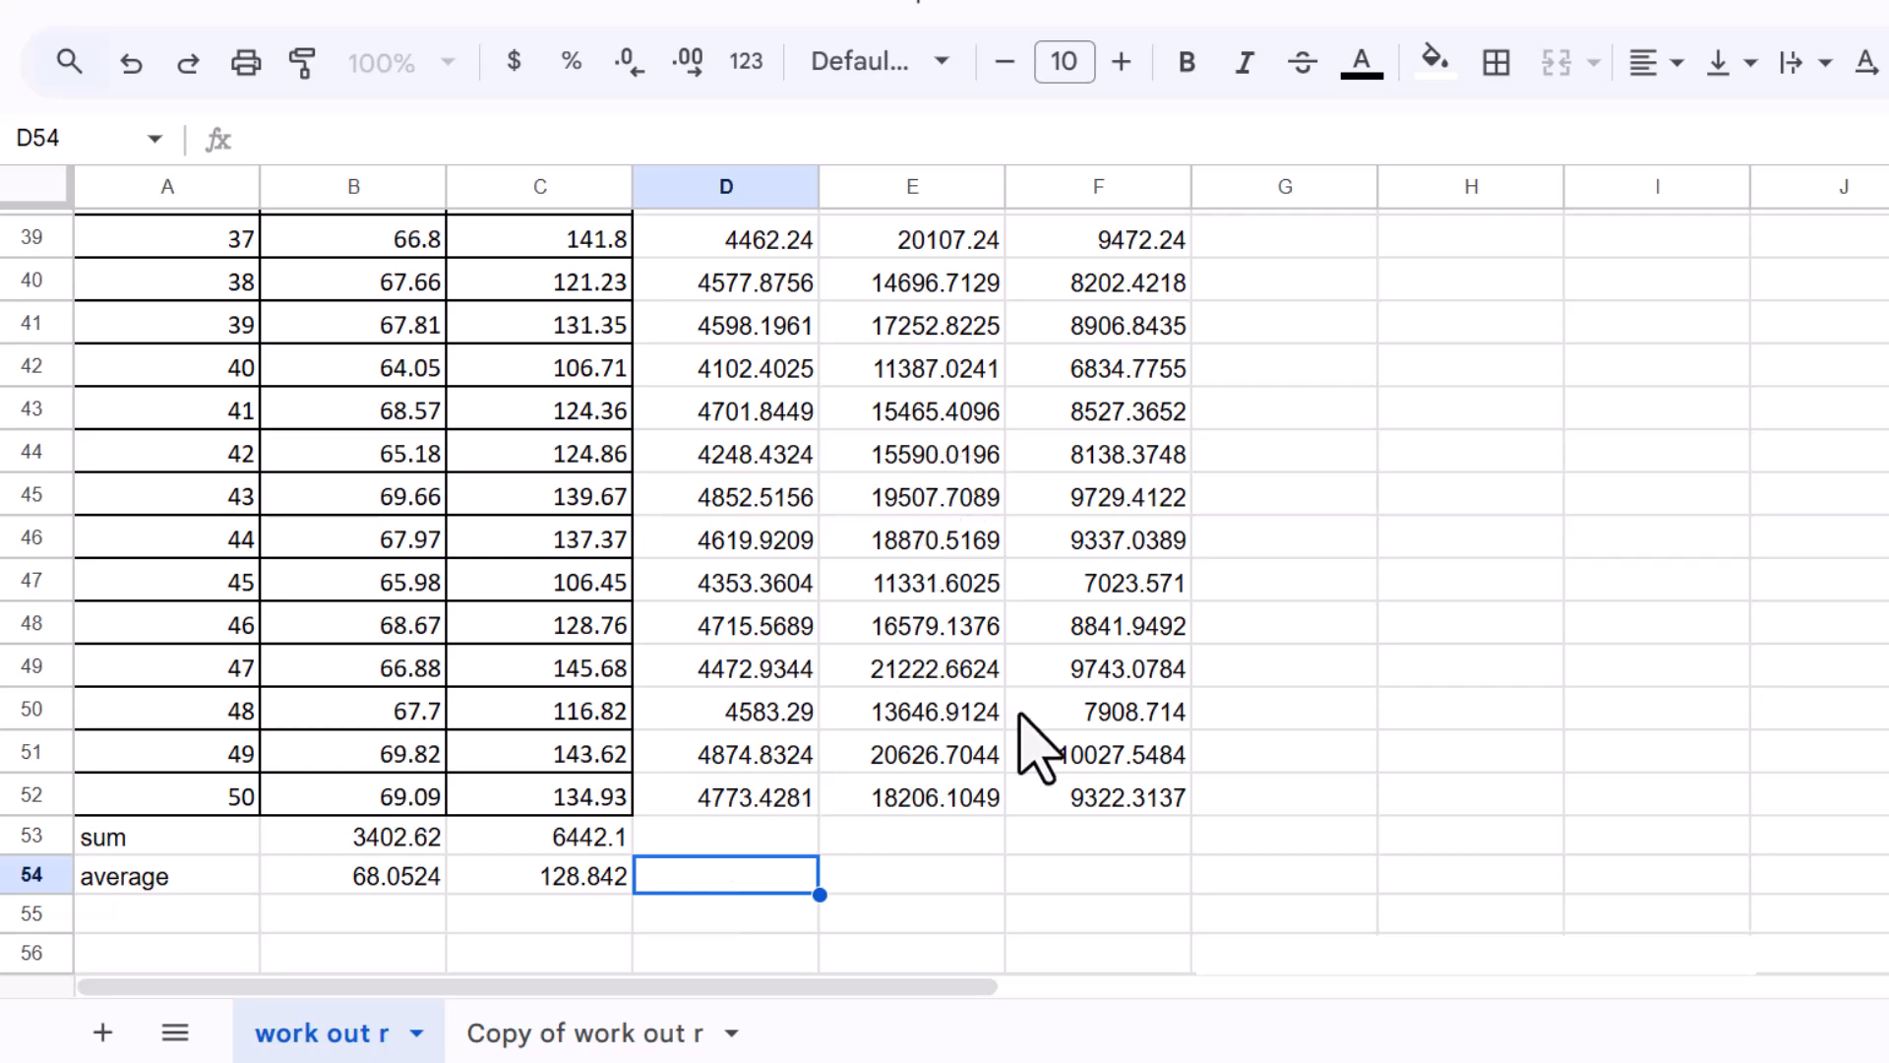
# Total the height-times-weight products in cell F53 with =SUM(F3:F52)
pyautogui.scroll(-2, 1397, 708)
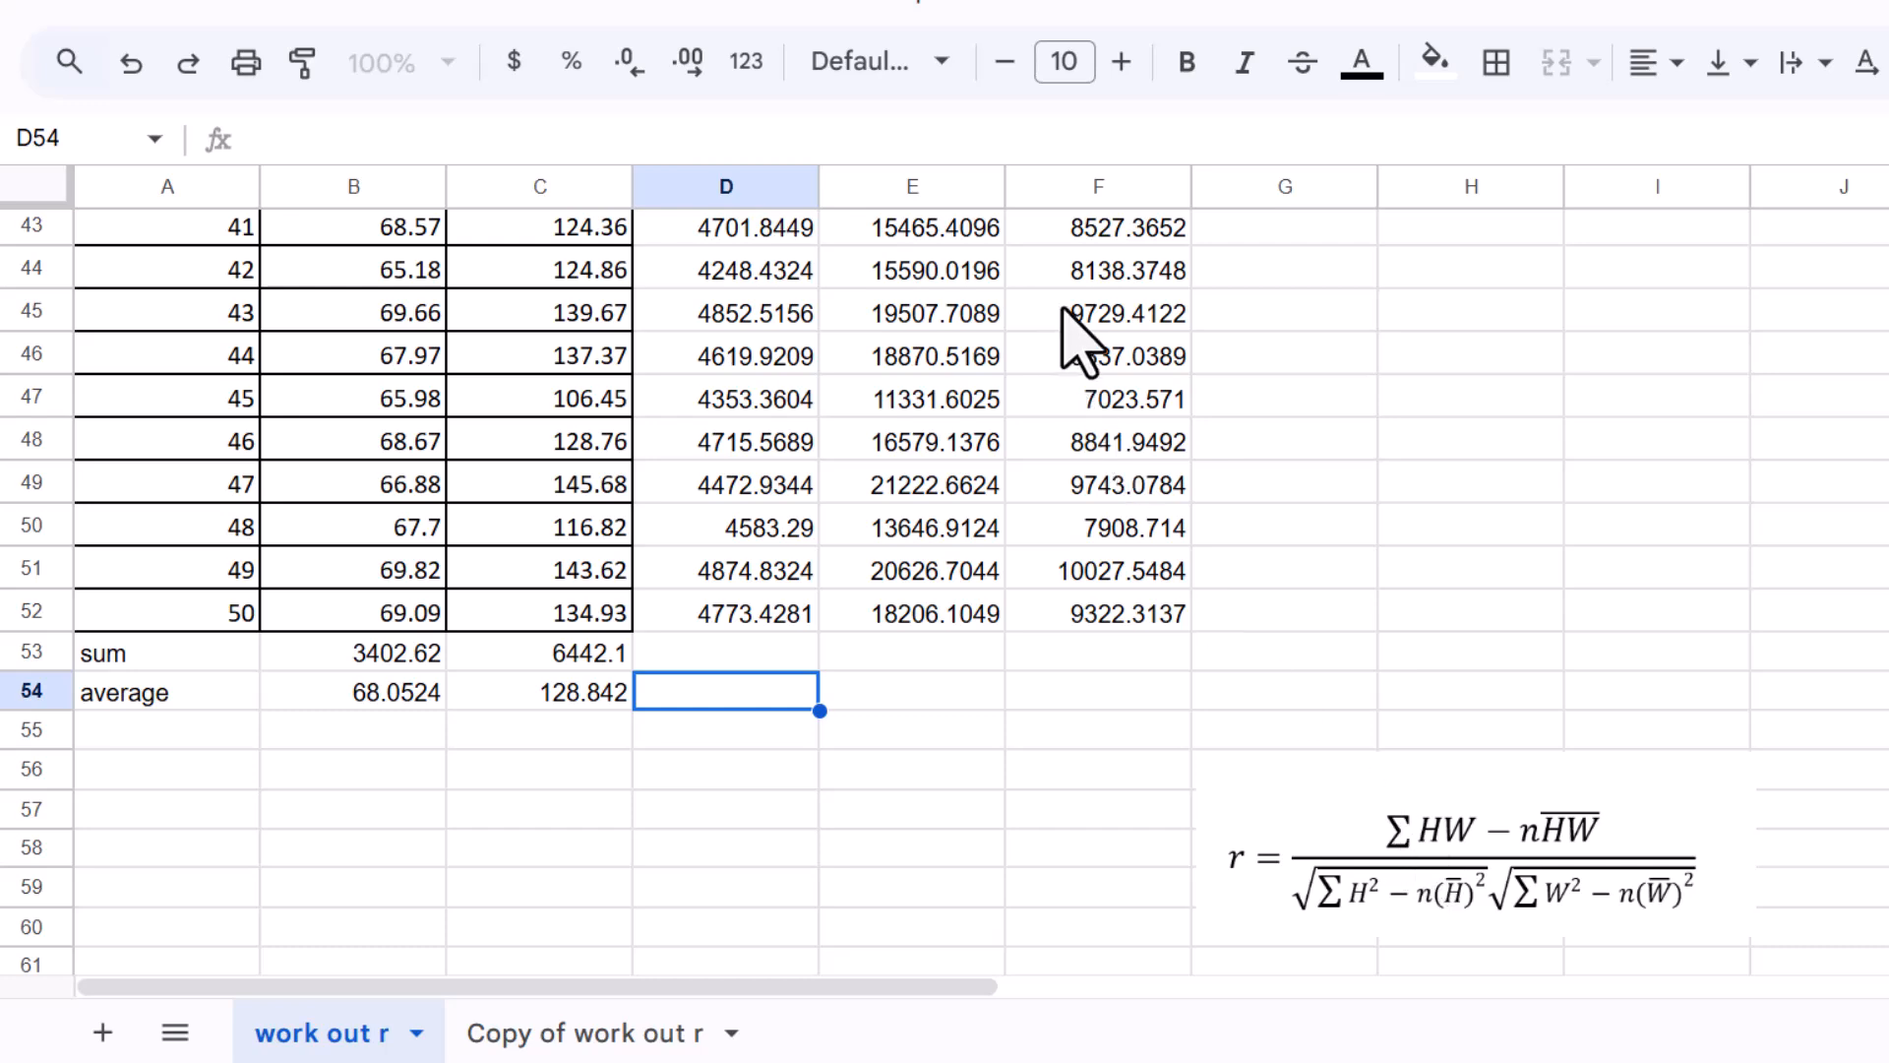
pyautogui.scroll(7, 1129, 463)
pyautogui.scroll(7, 1129, 492)
pyautogui.scroll(-12, 1130, 577)
pyautogui.click(1030, 879)
pyautogui.write('=')
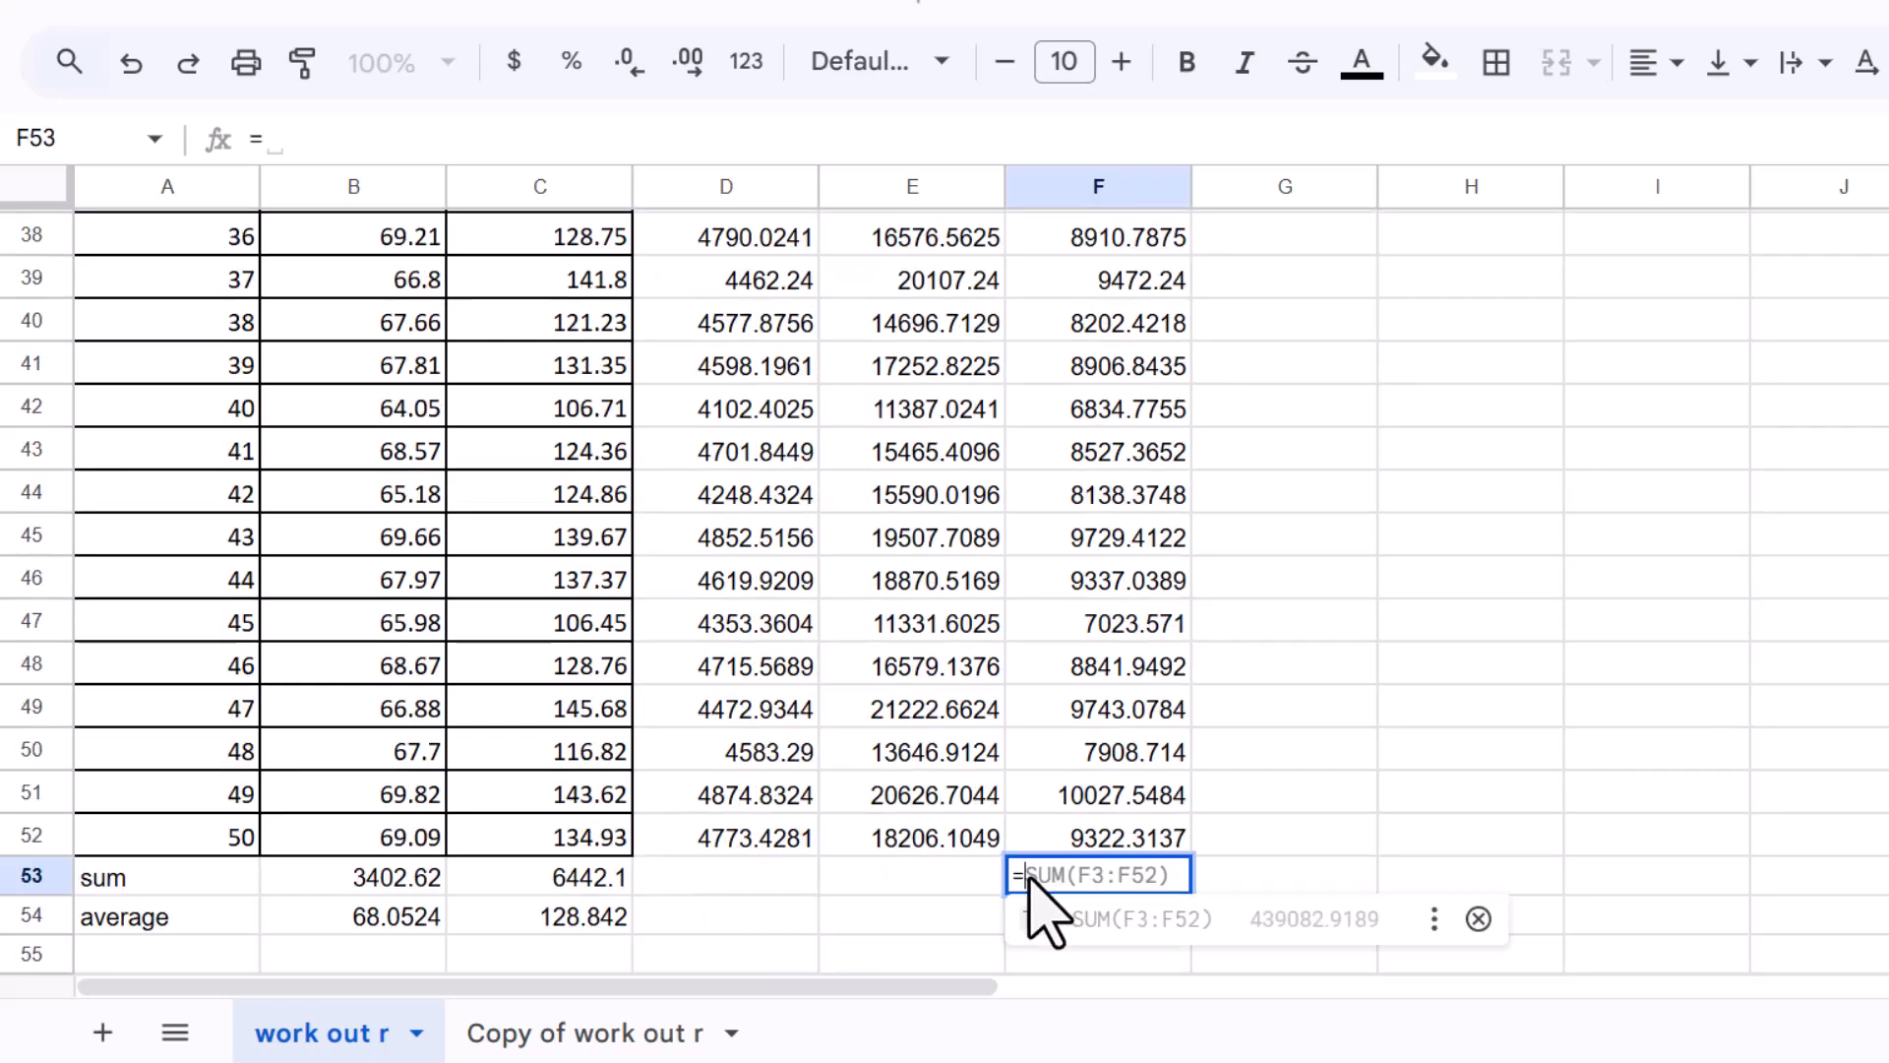
pyautogui.write('sum')
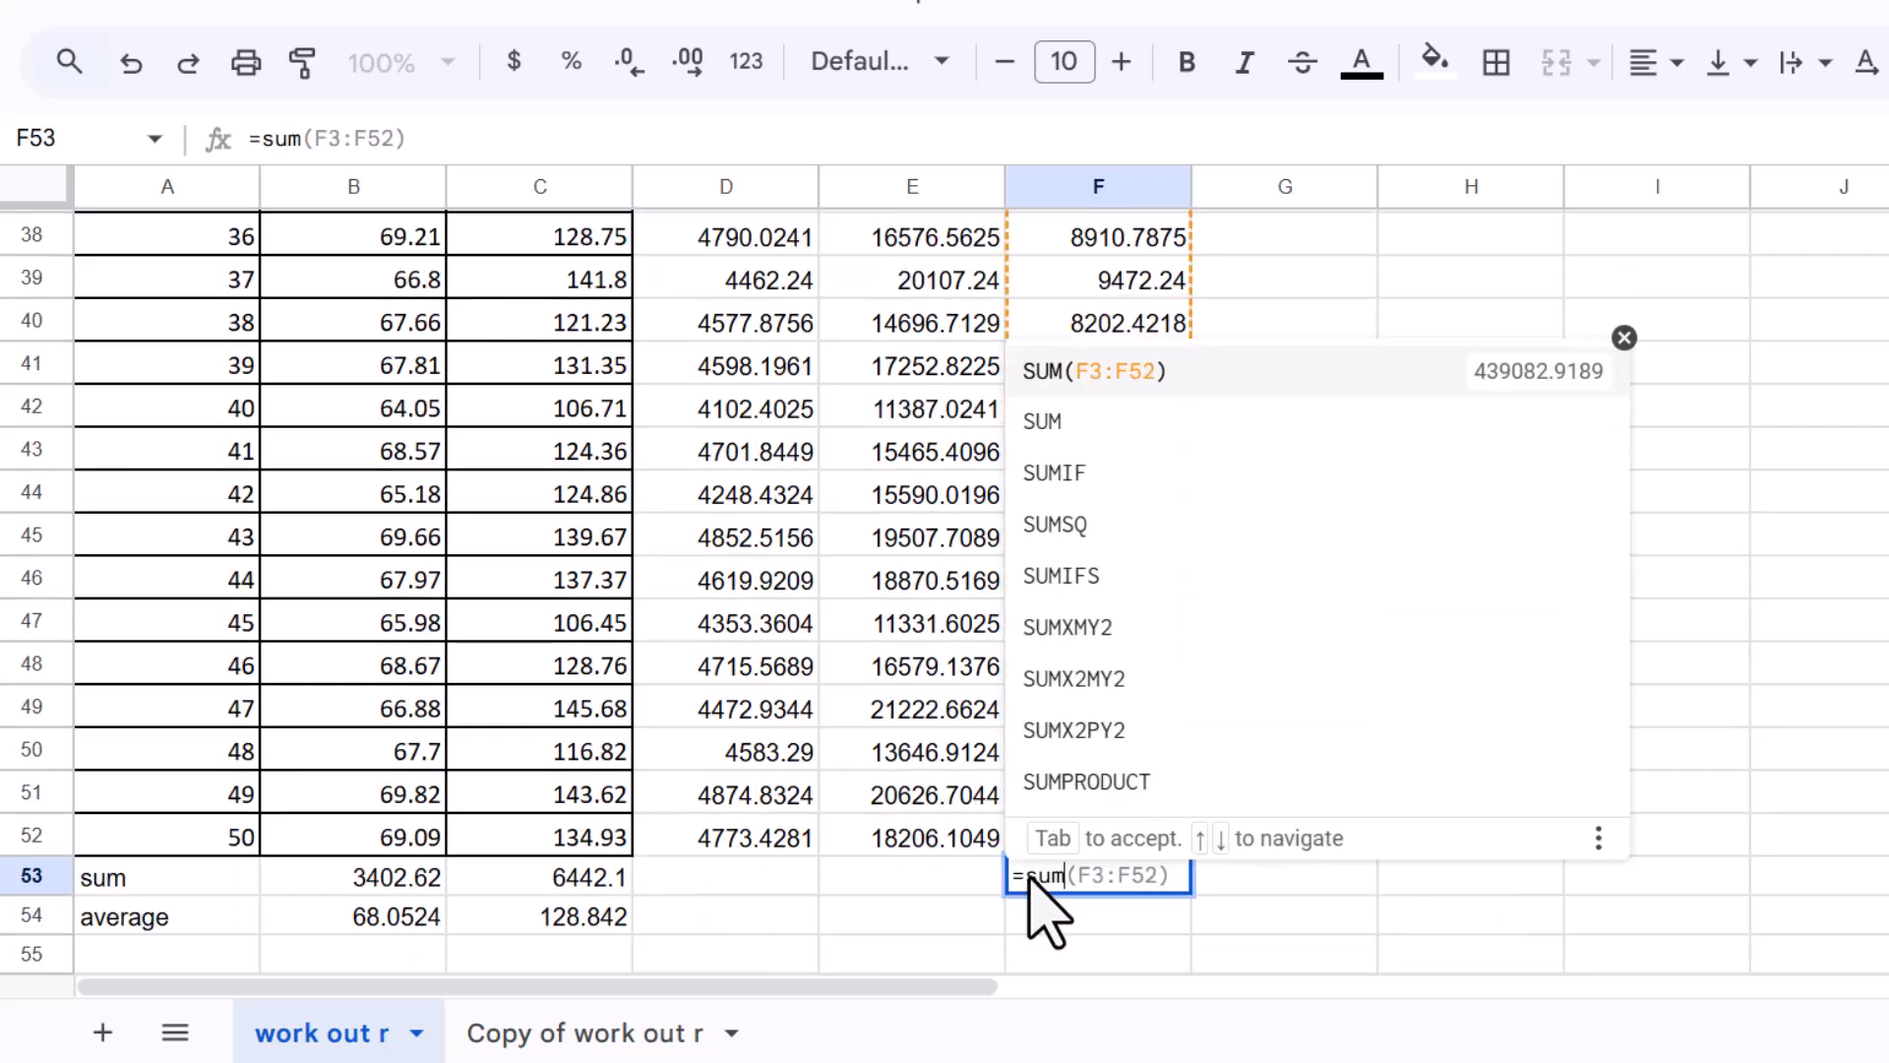
pyautogui.click(1090, 383)
pyautogui.click(1457, 877)
# Total the squared heights in cell D53 with =SUM(D3:D52)
pyautogui.scroll(-3, 1454, 778)
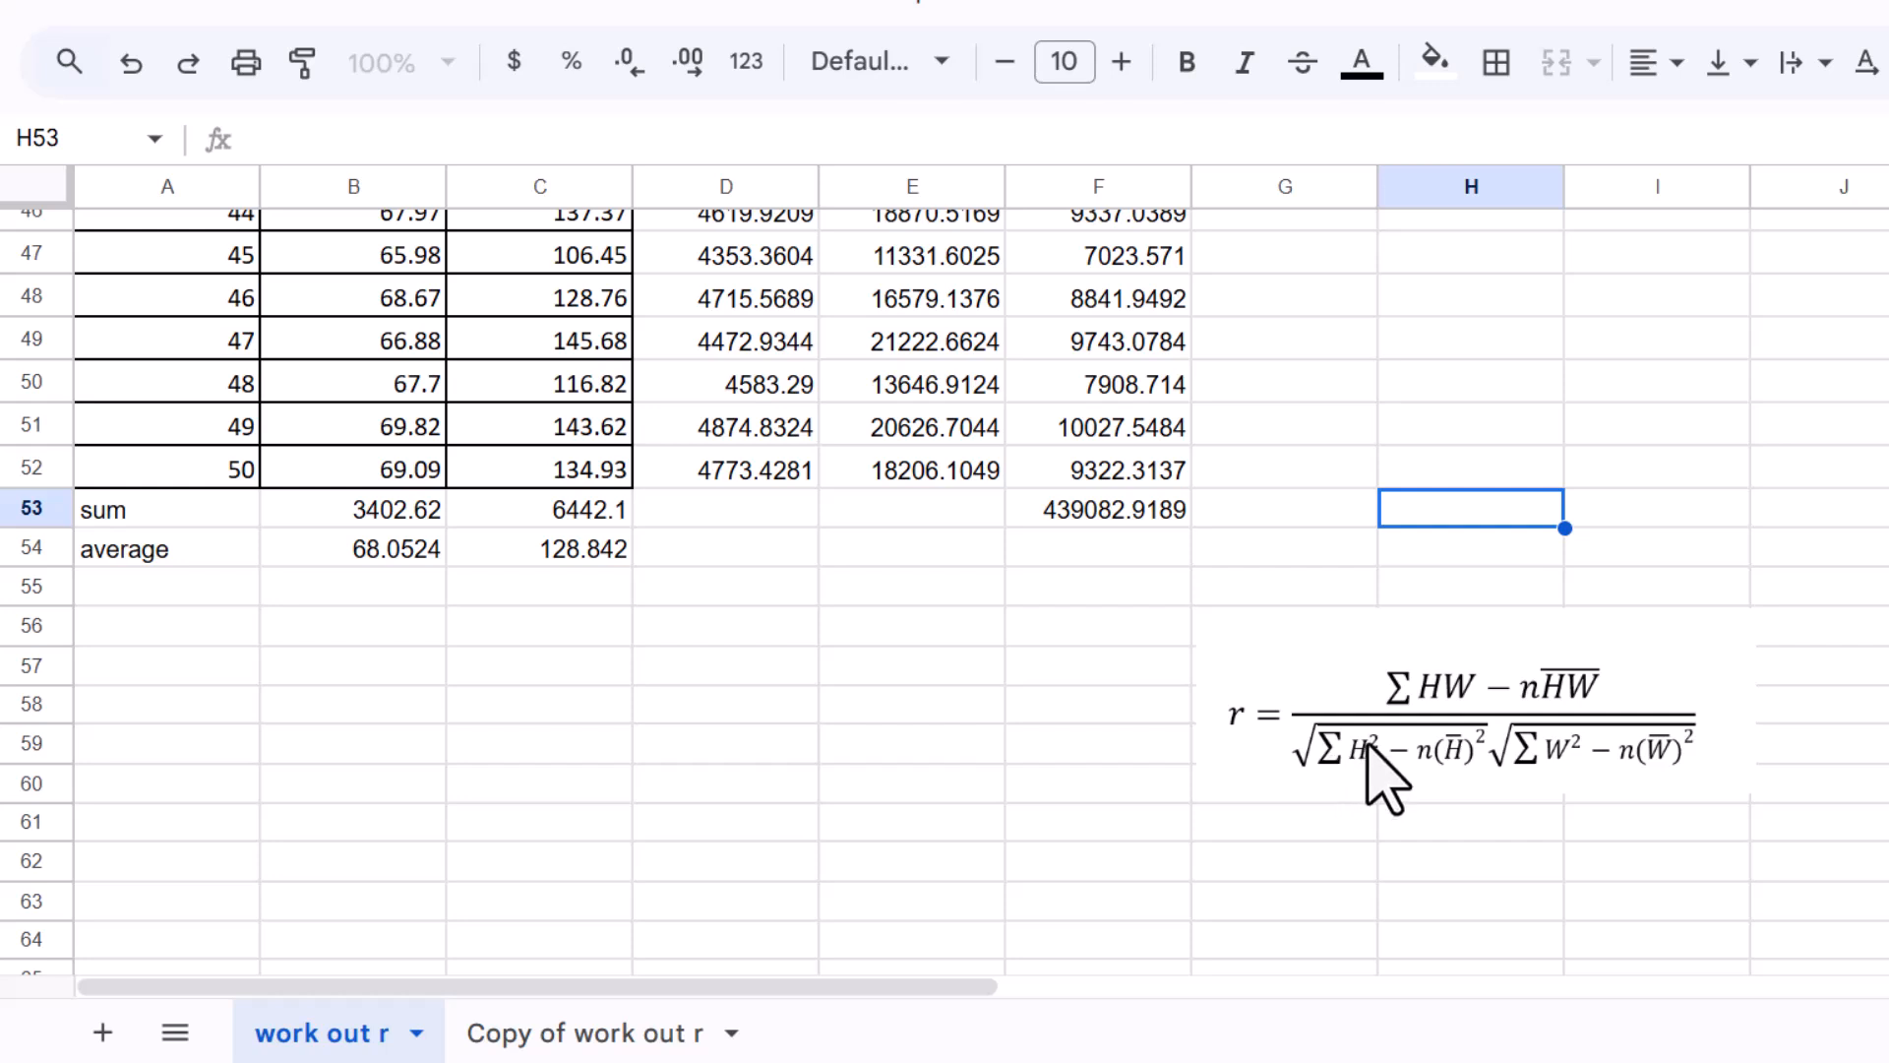
pyautogui.click(752, 504)
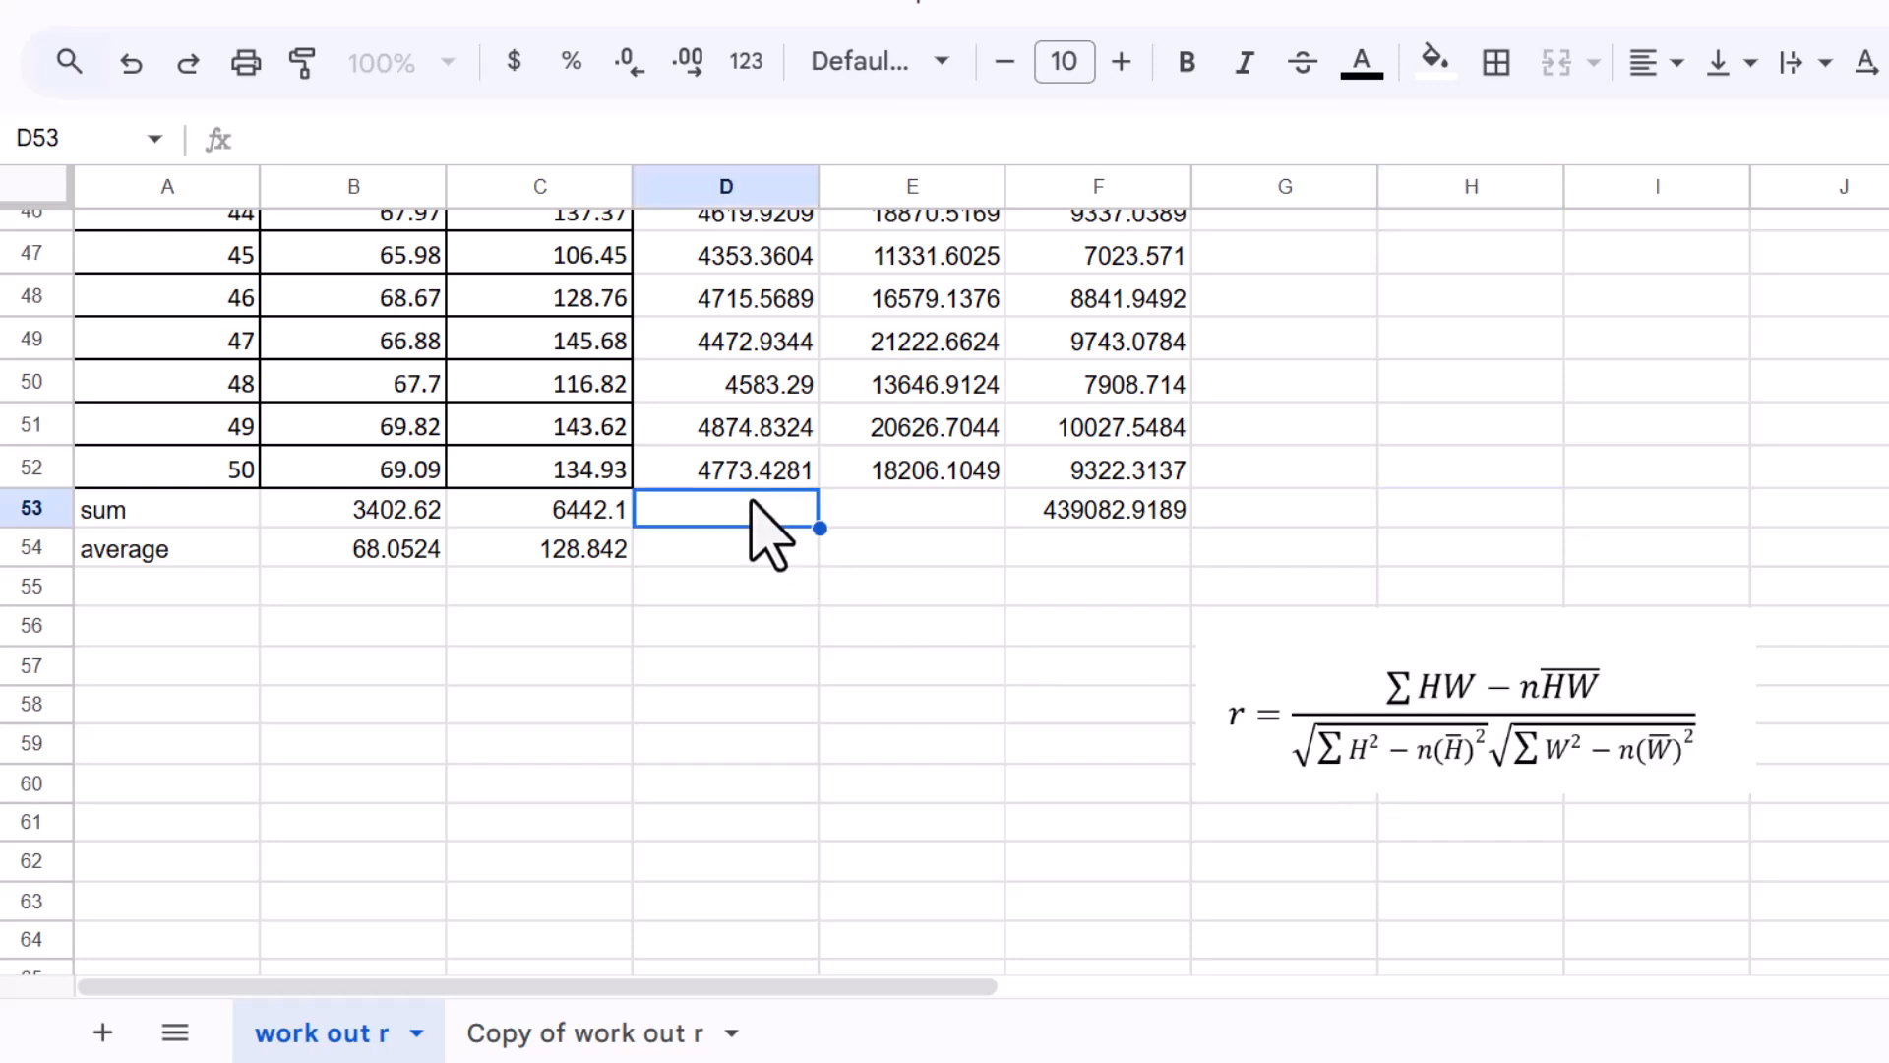
pyautogui.write('=sum')
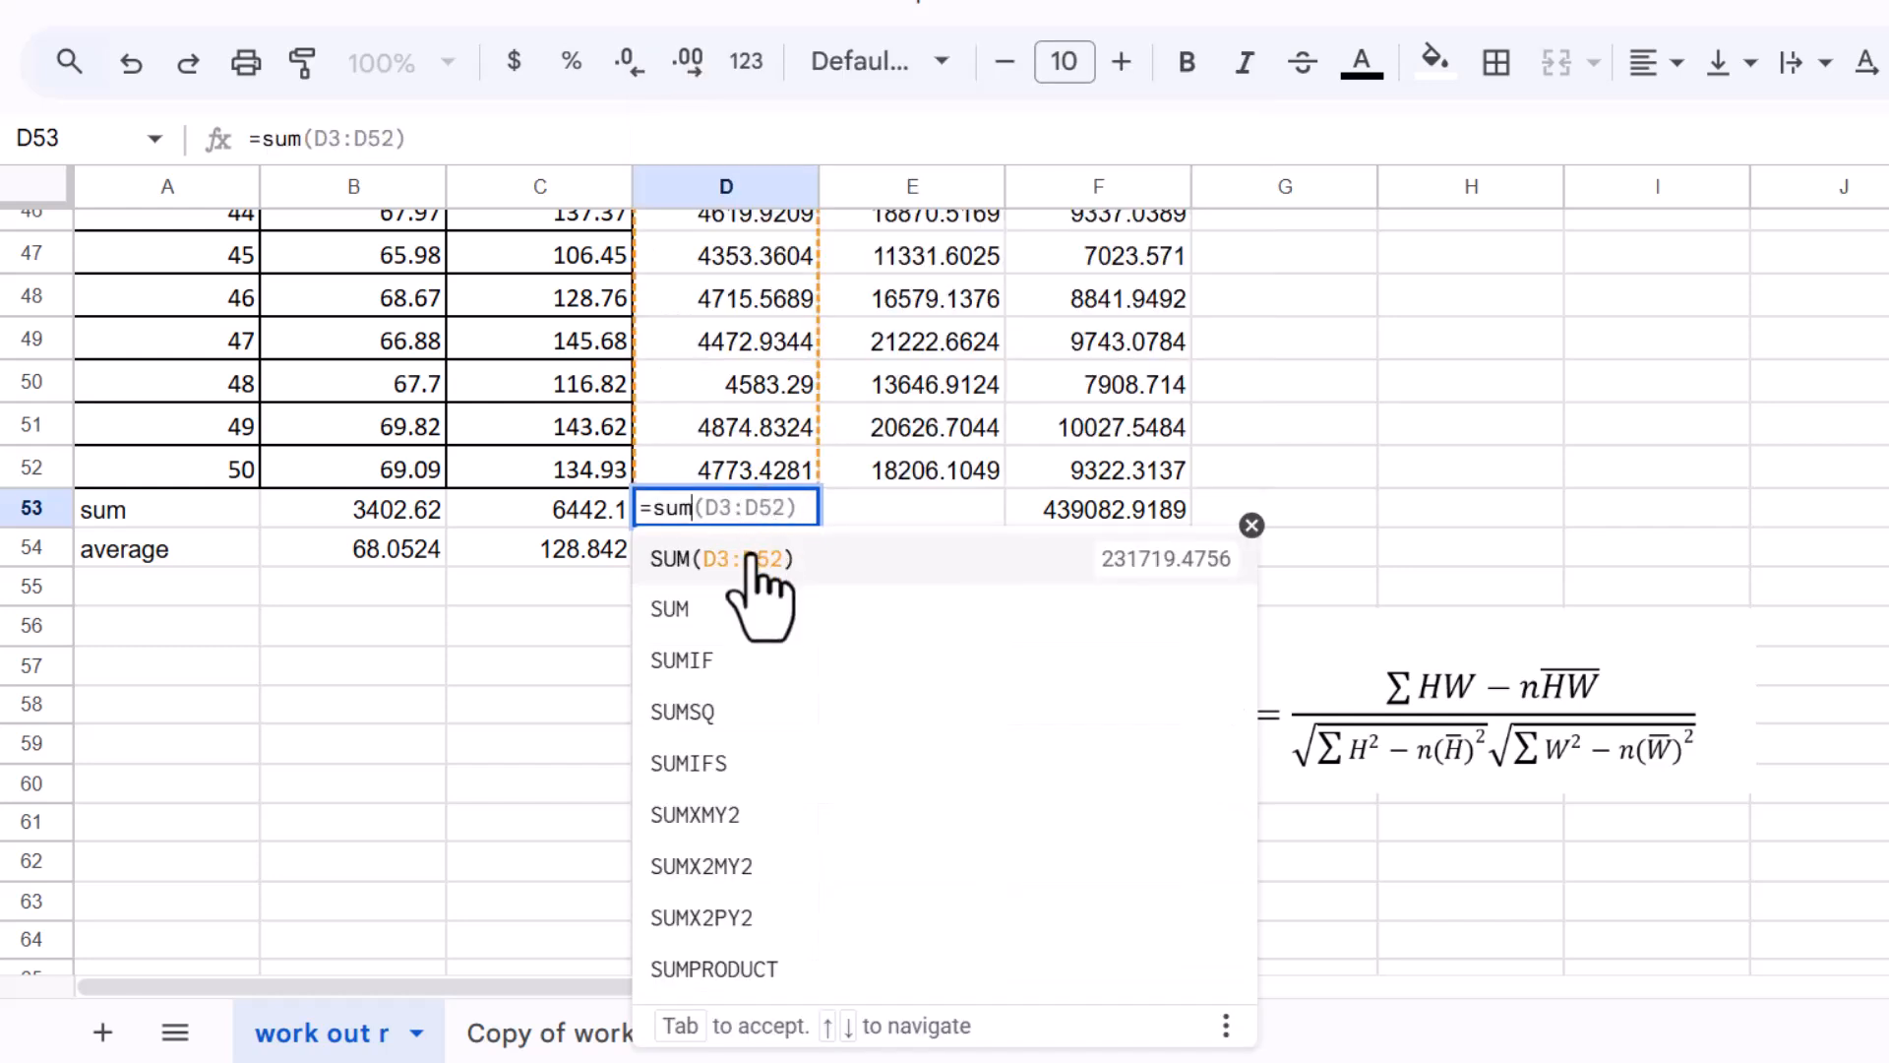
pyautogui.click(752, 557)
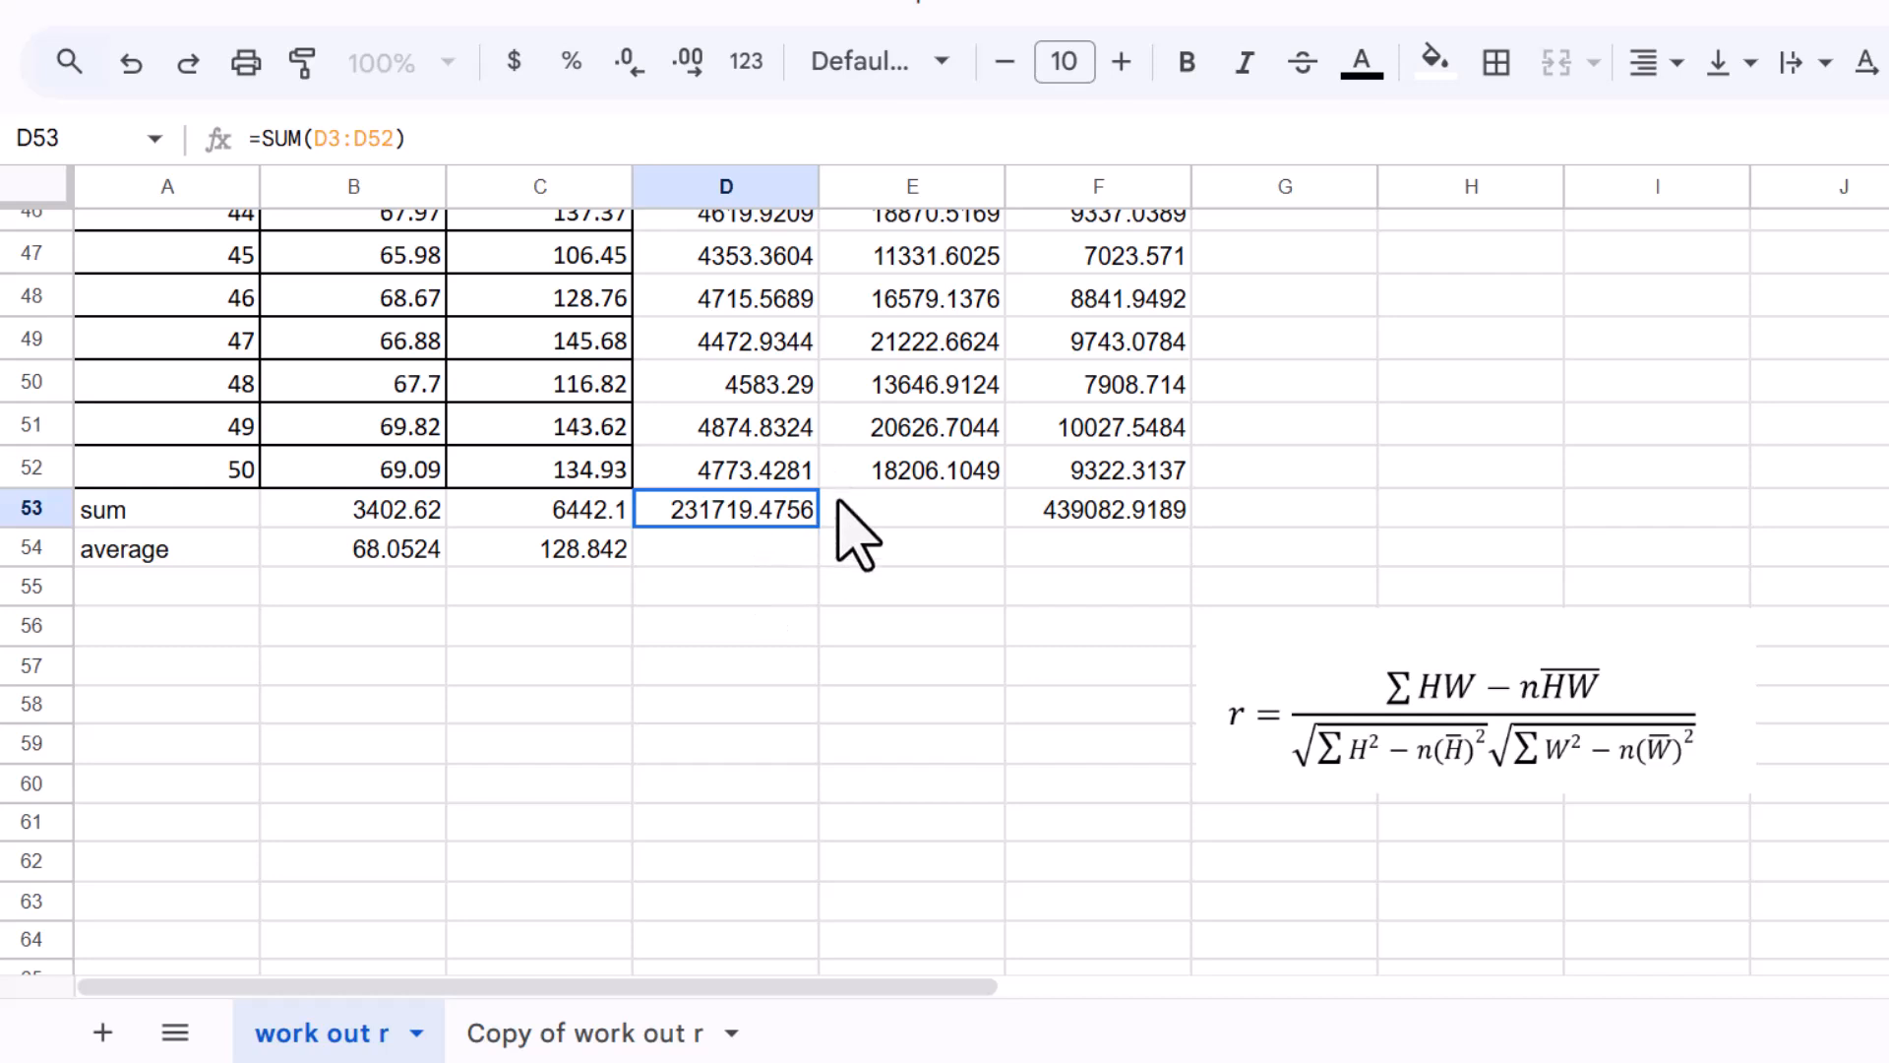
# Total the squared weights in cell E53 with =SUM(E3:E52)
pyautogui.click(874, 512)
pyautogui.write('=')
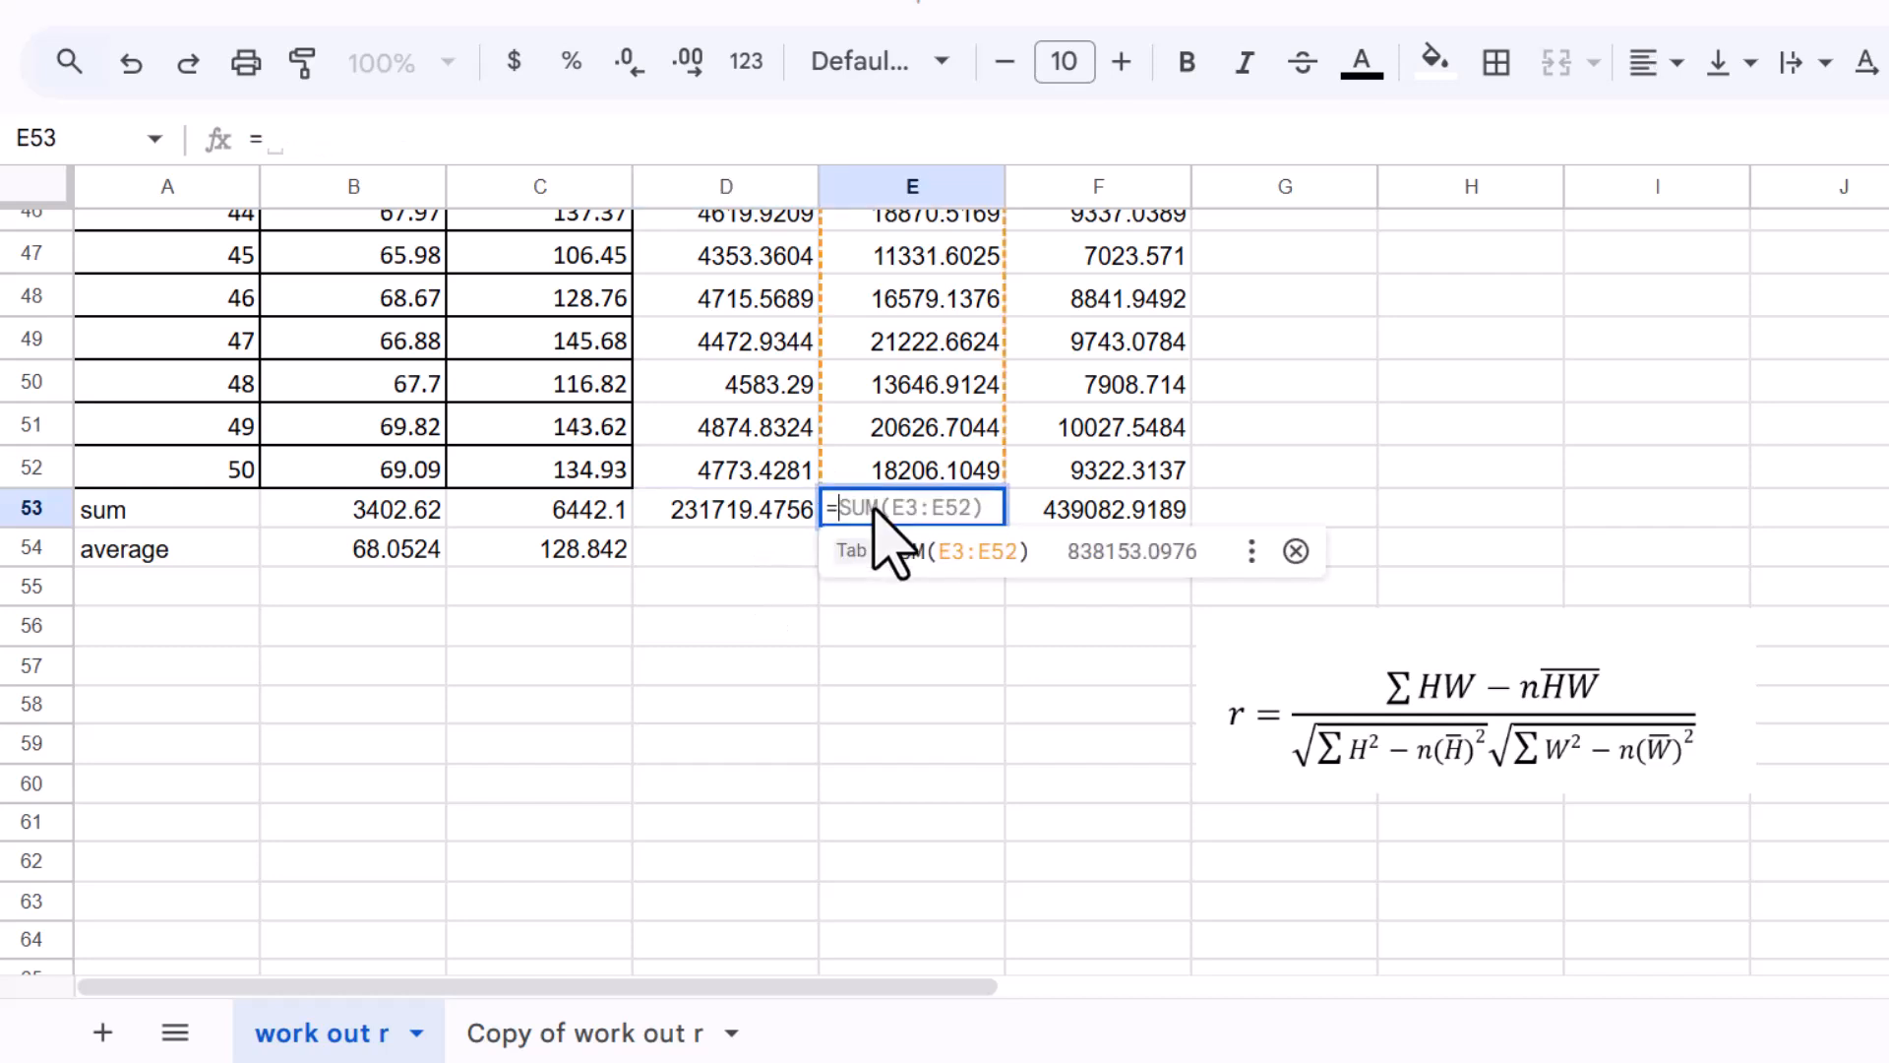
pyautogui.write('sum')
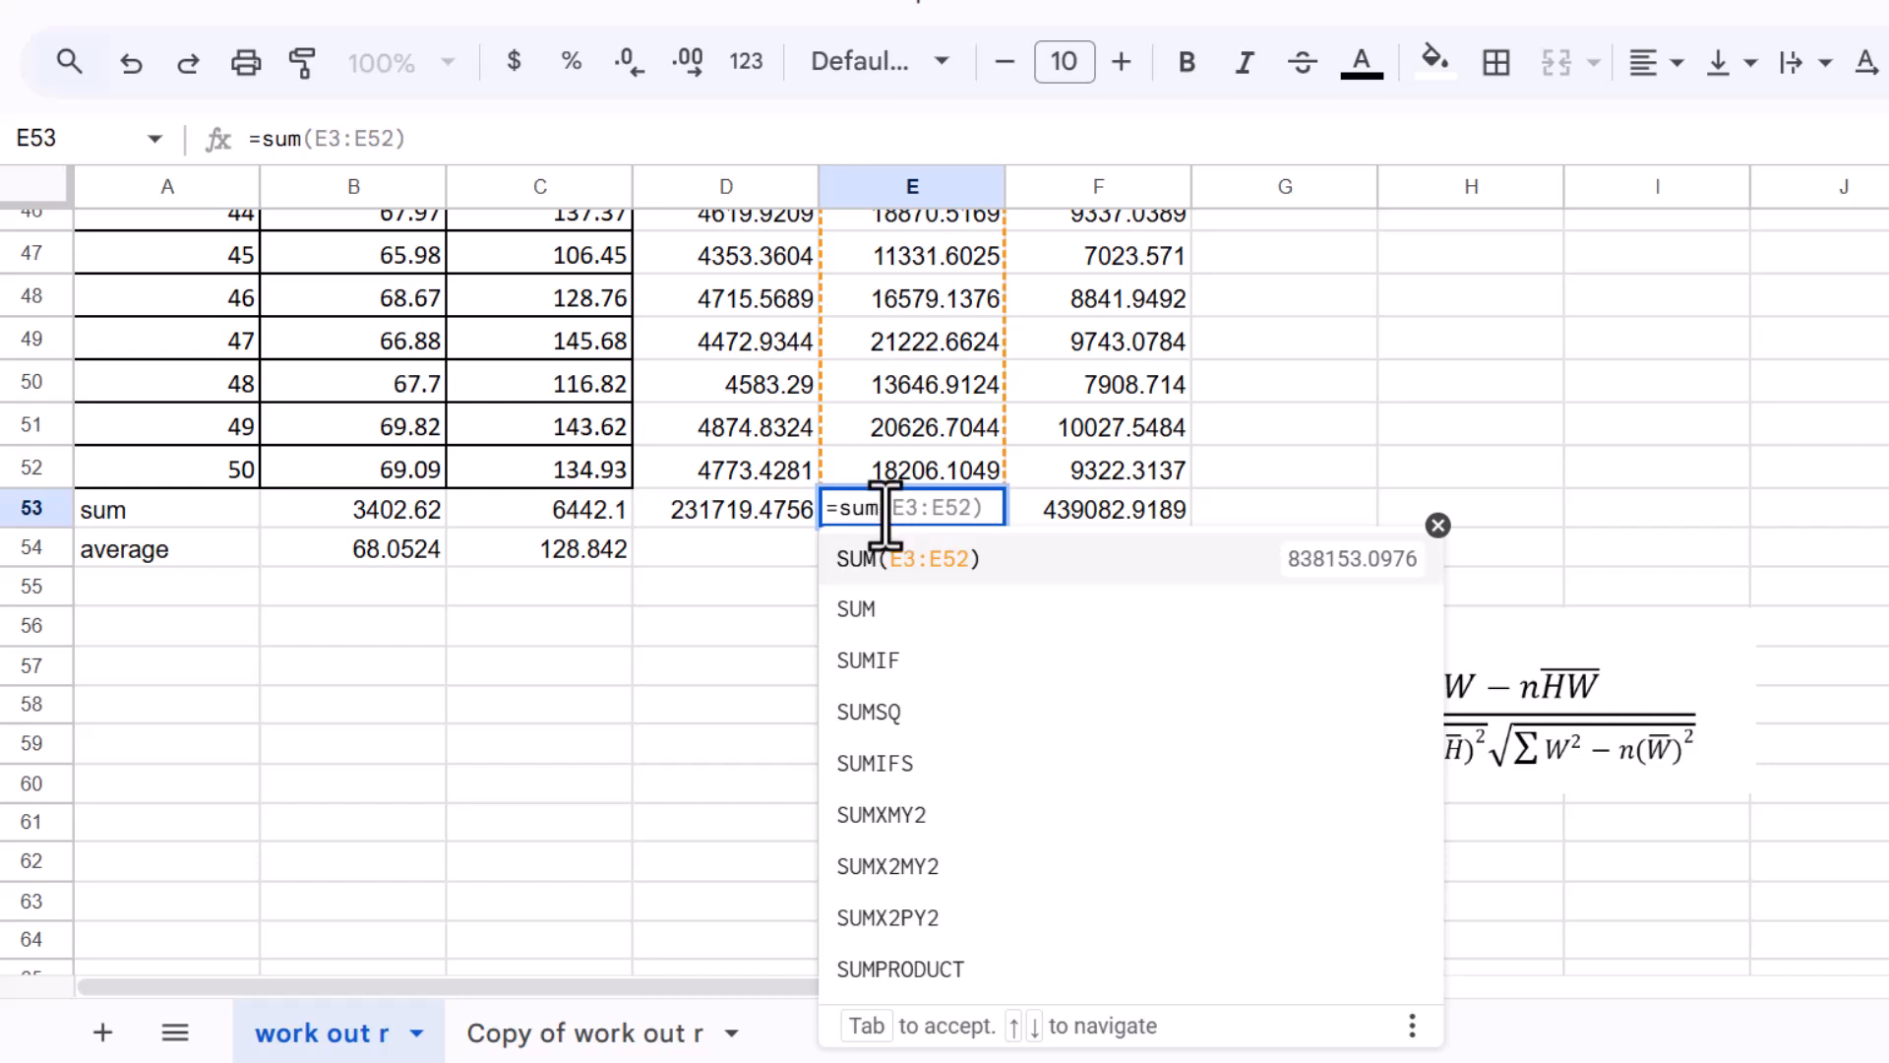
pyautogui.press('Tab')
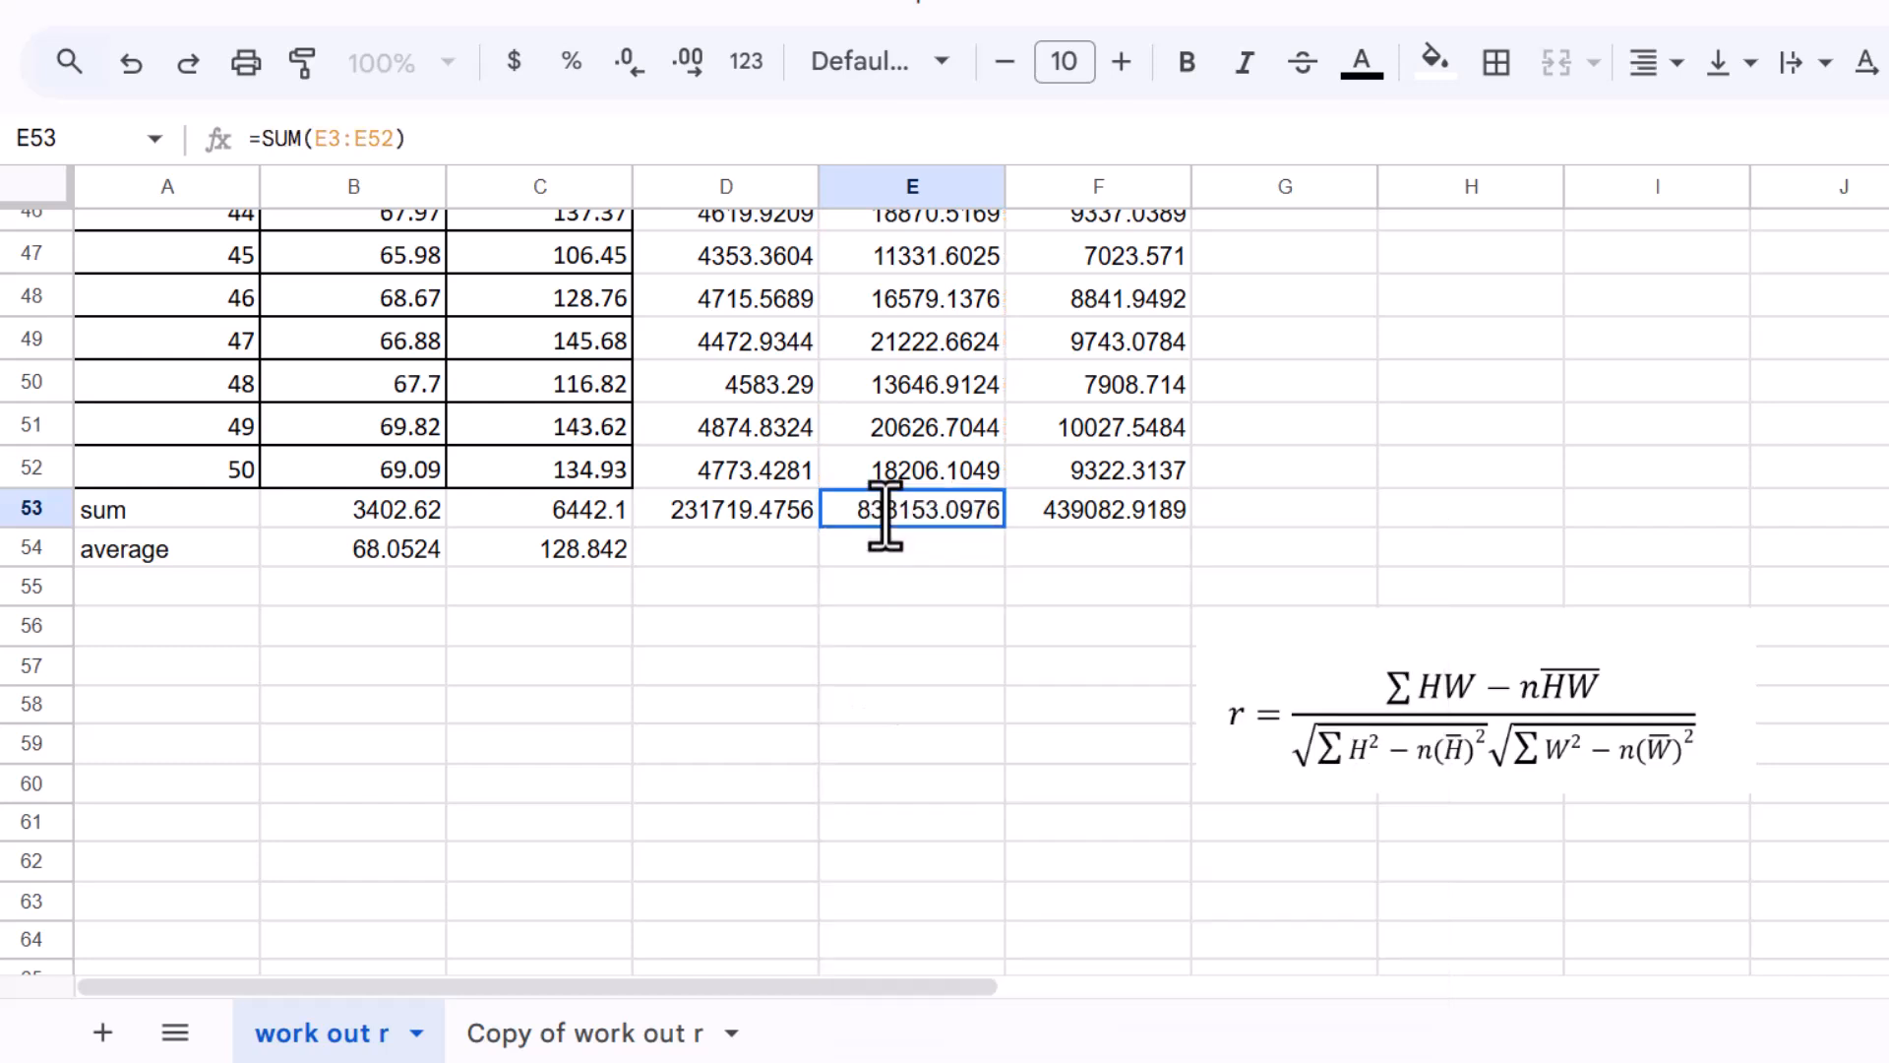
pyautogui.click(969, 674)
# Label the columns below the average row, in B55 to F55, as H, W, H^2, W^2 and HW
pyautogui.click(381, 585)
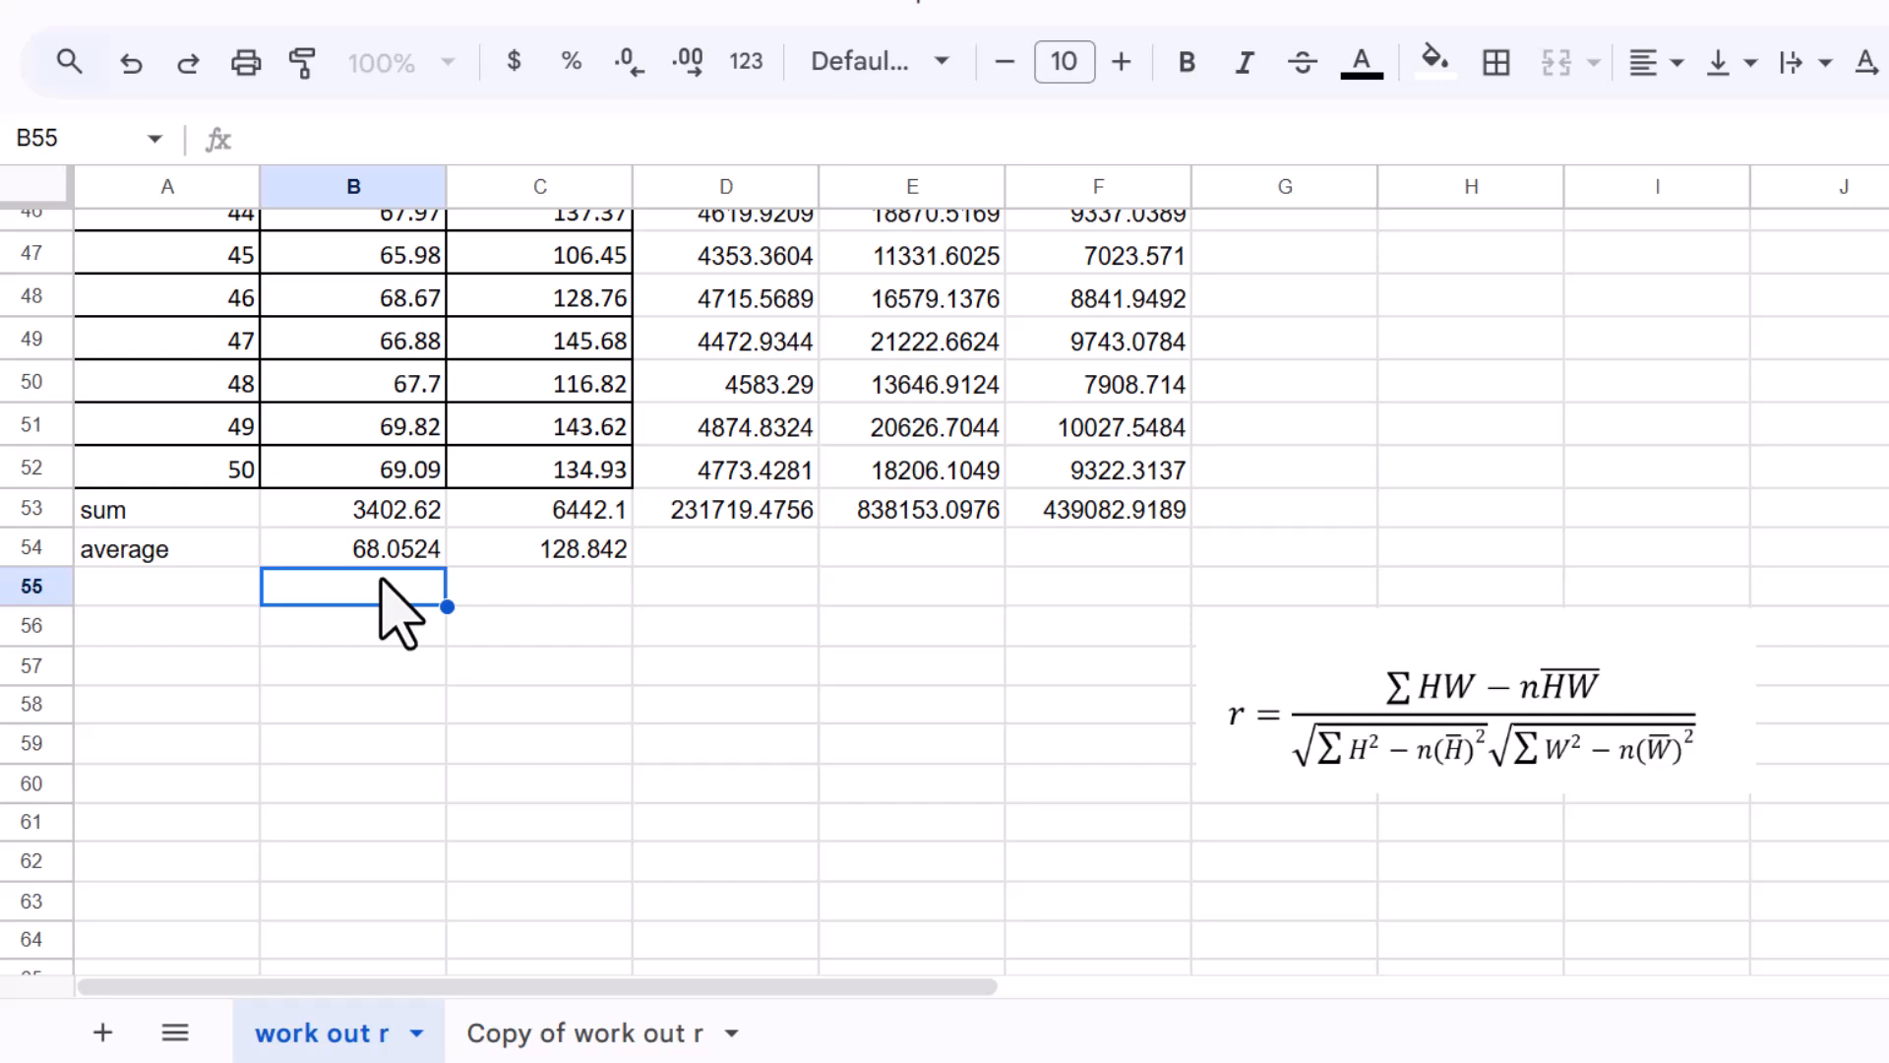
pyautogui.write('H')
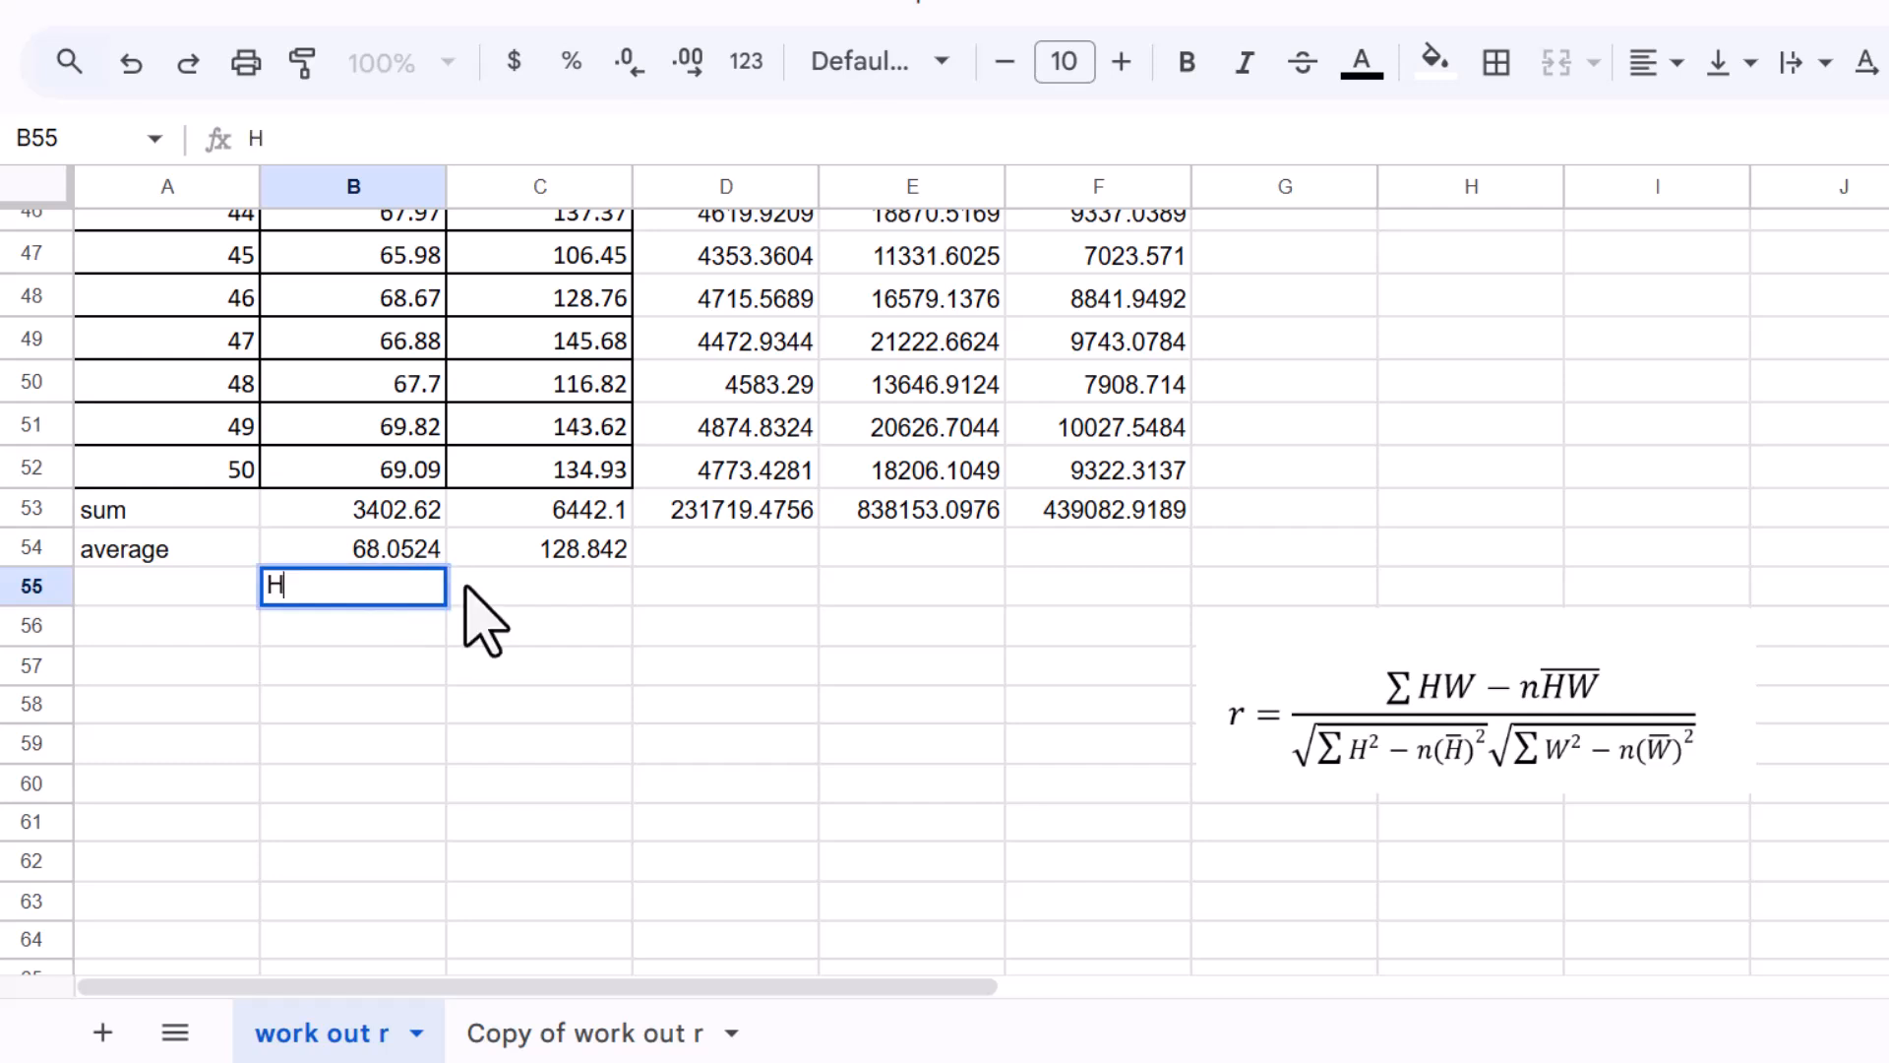
pyautogui.click(548, 600)
pyautogui.write('W')
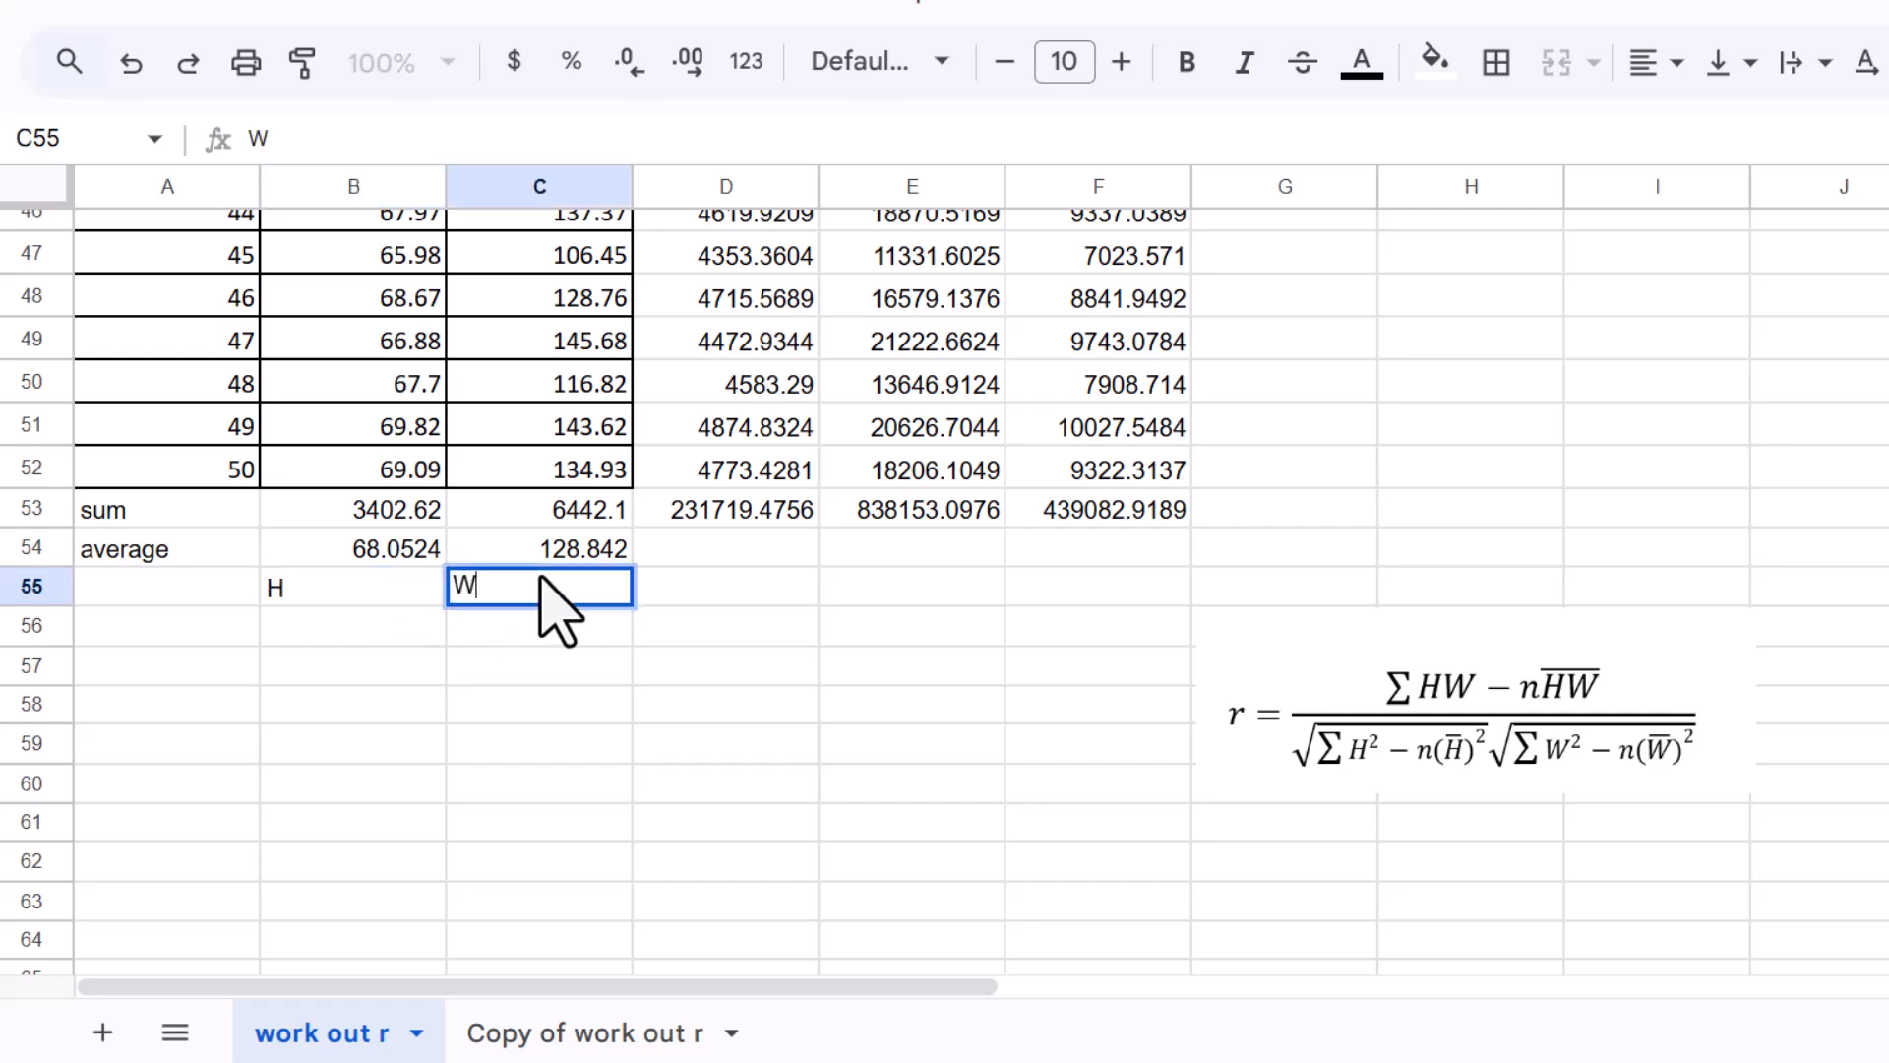
pyautogui.click(712, 601)
pyautogui.write('H')
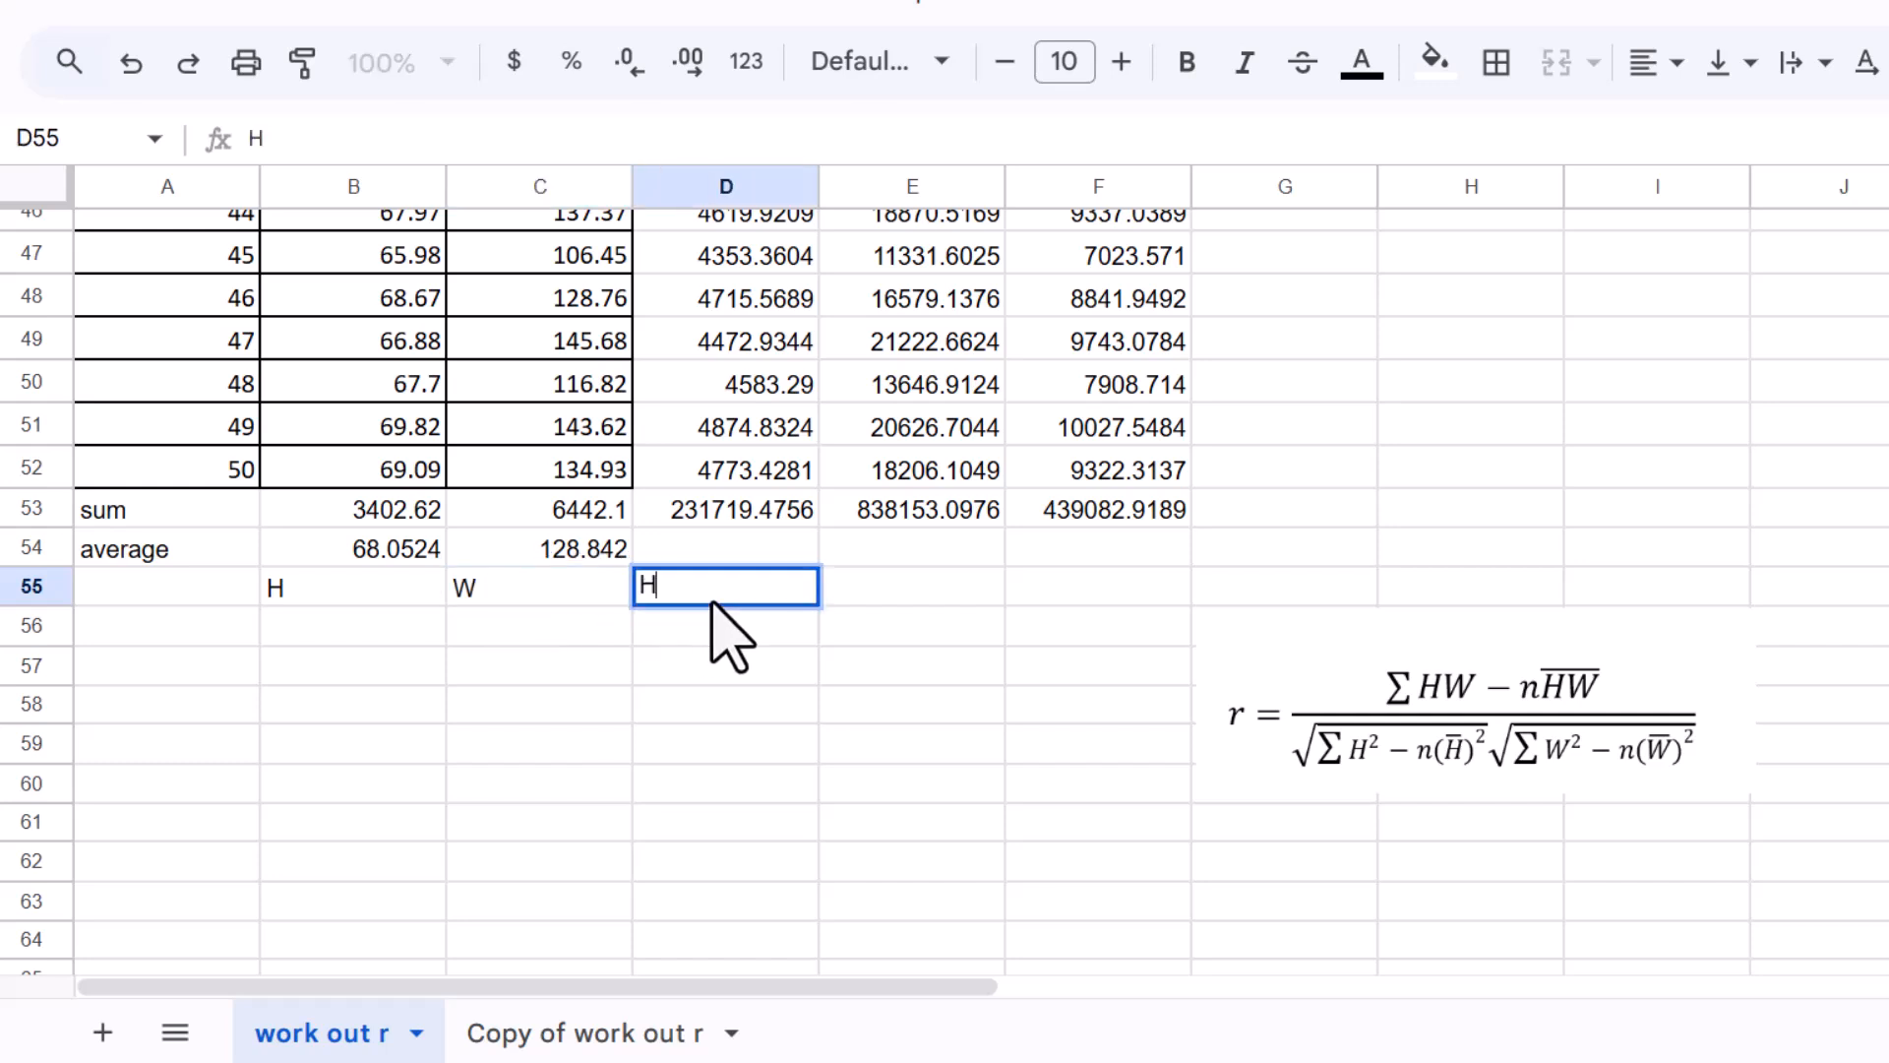
pyautogui.write('^2')
pyautogui.click(904, 600)
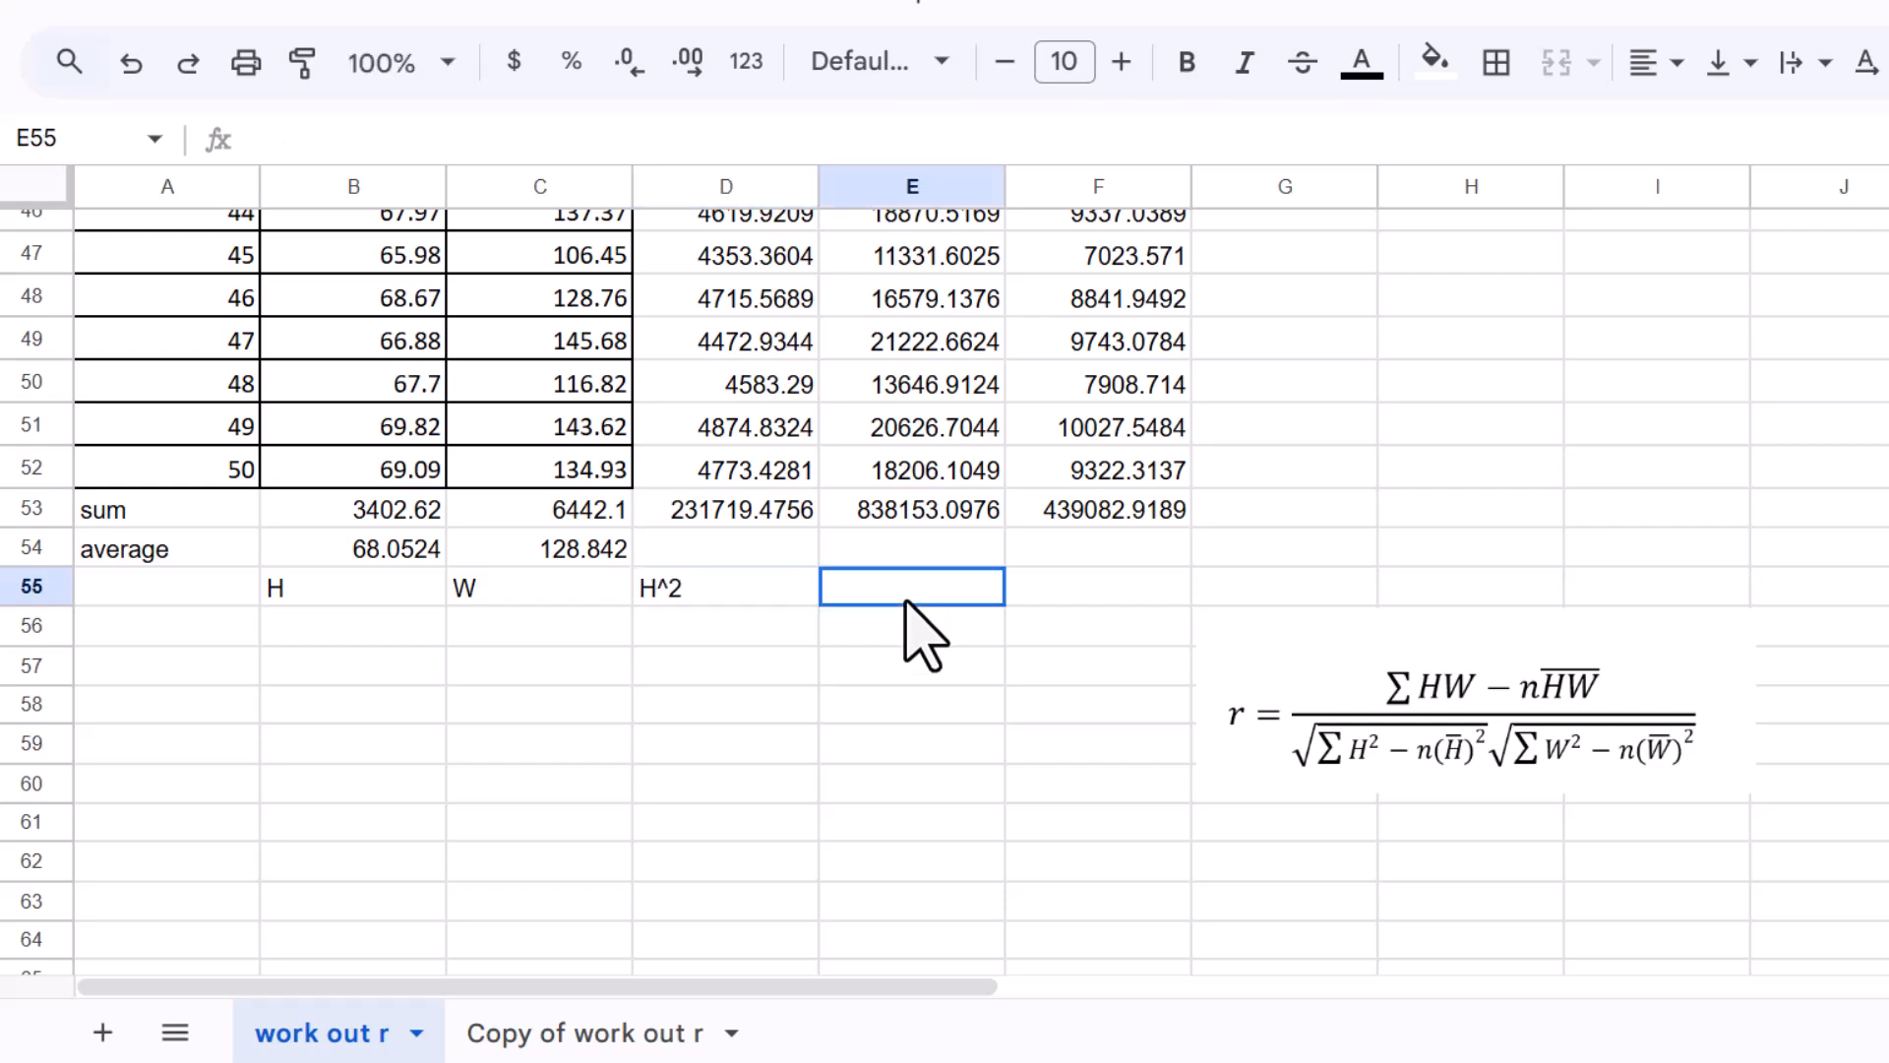
pyautogui.write('W')
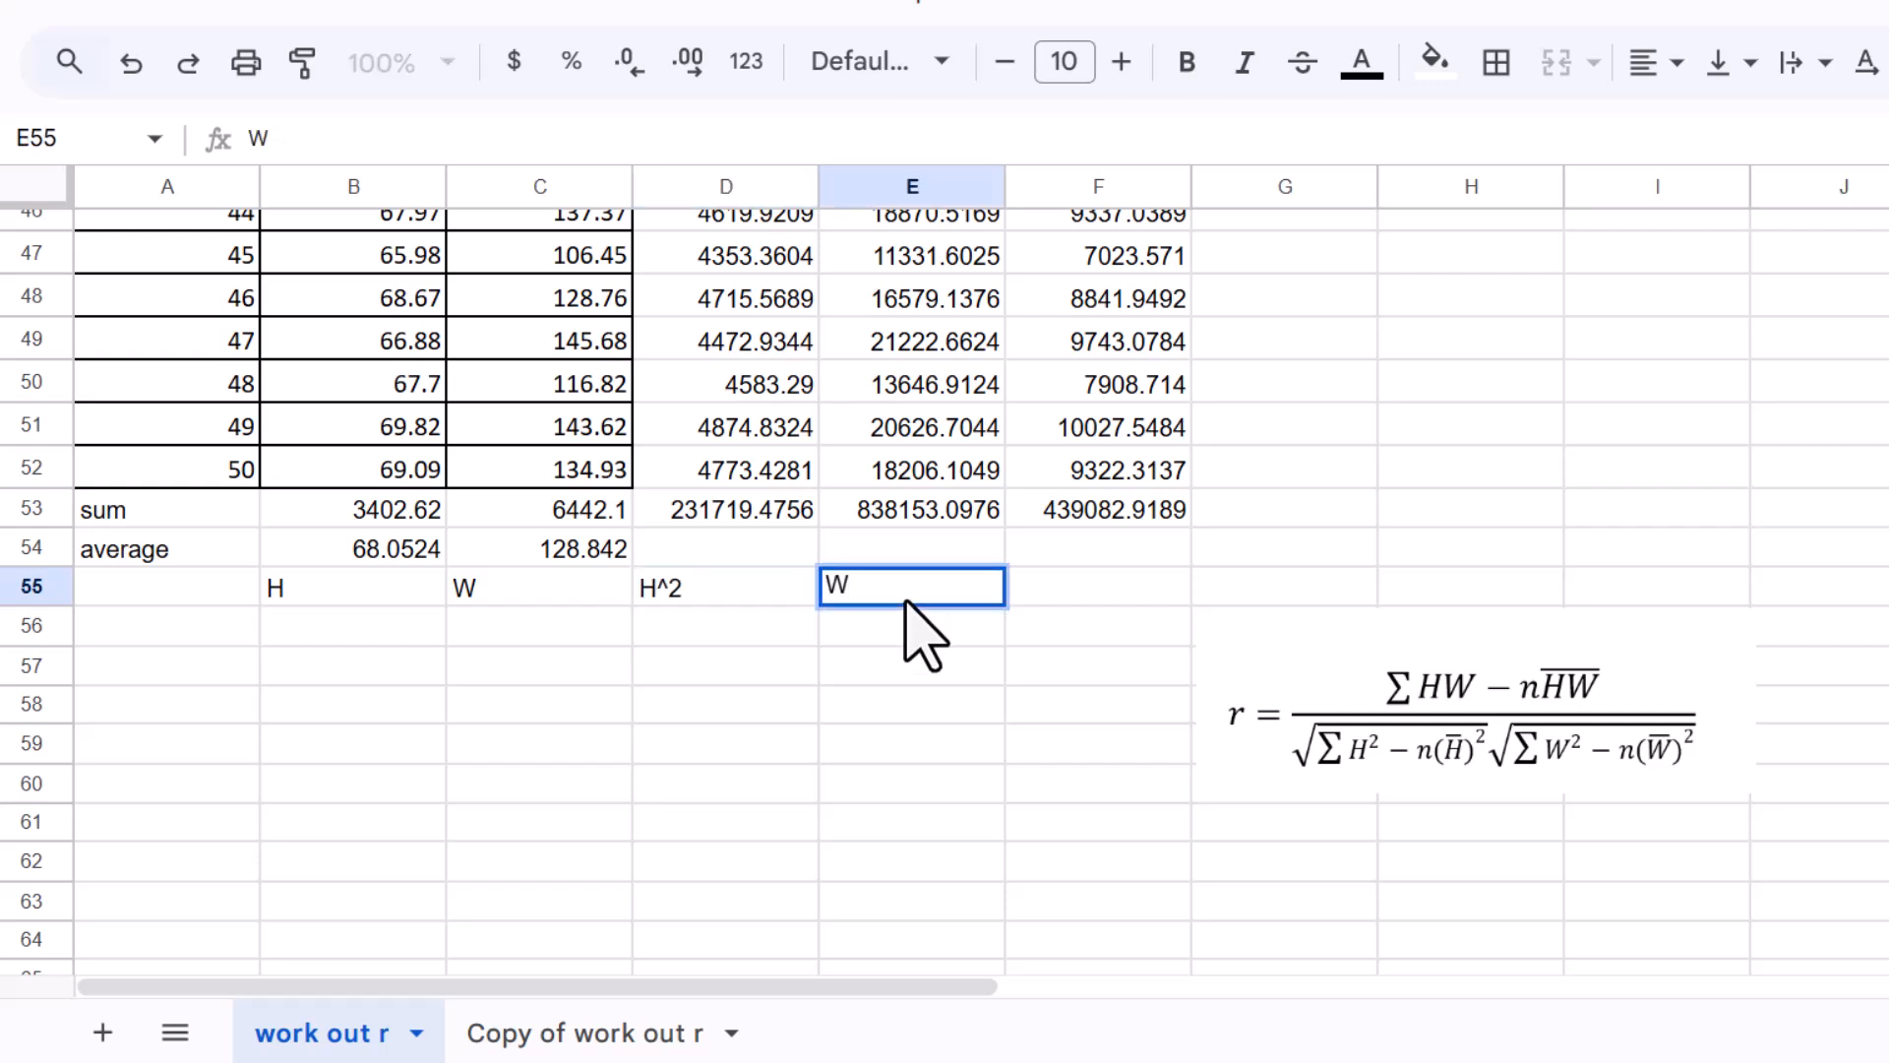
pyautogui.write('^2')
pyautogui.click(1069, 589)
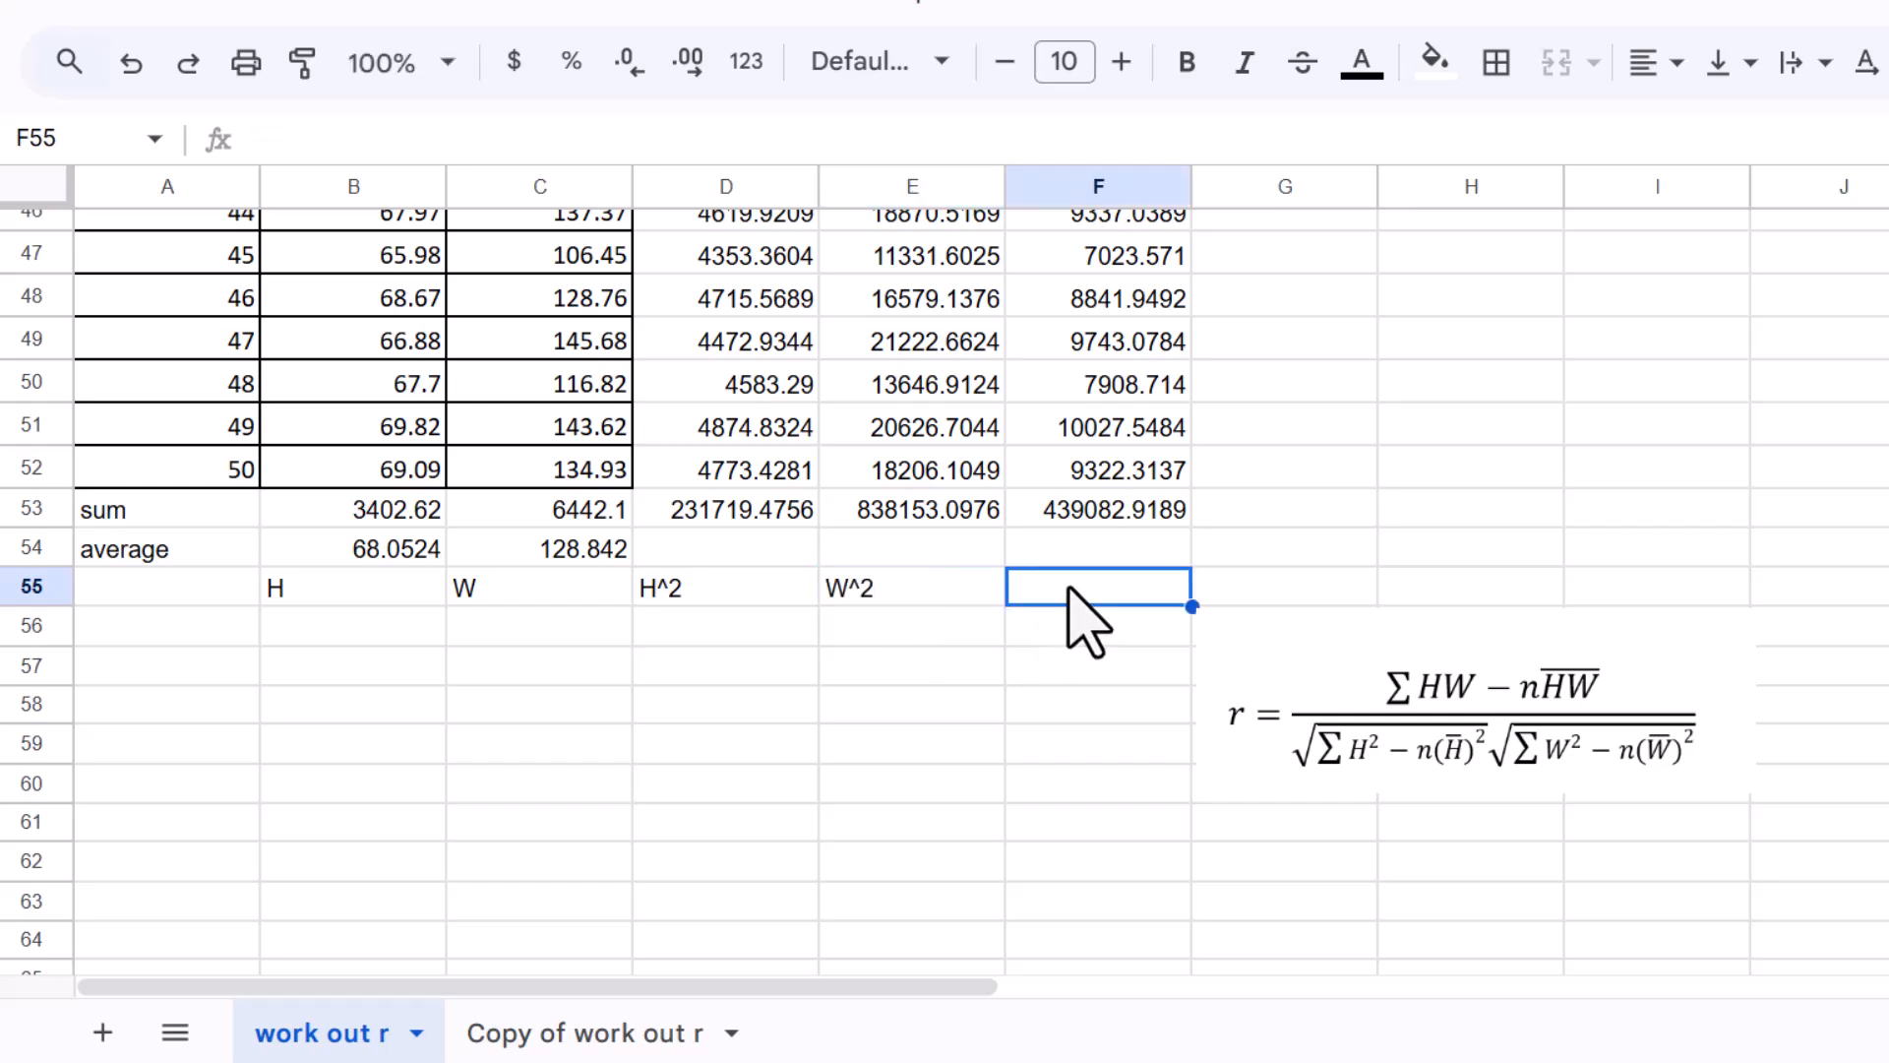
pyautogui.write('HW')
pyautogui.click(366, 783)
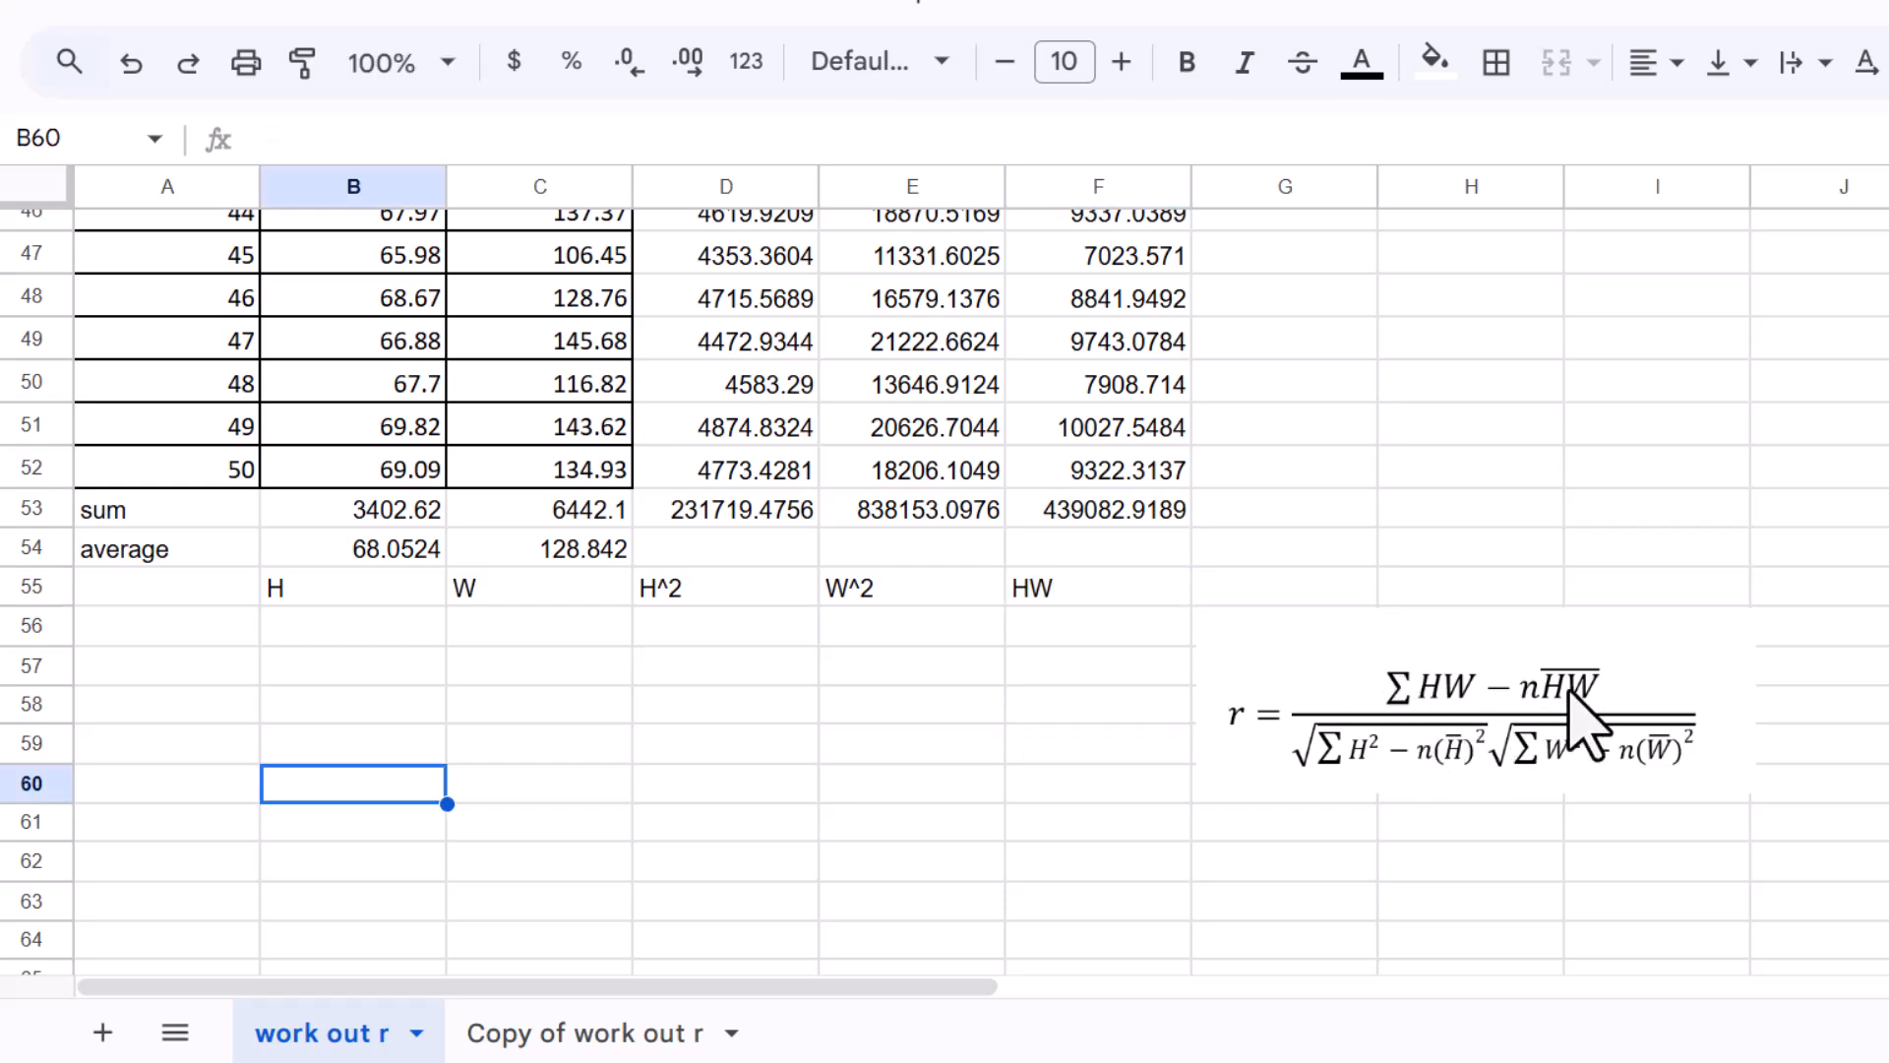
# Calculate the numerator of r in cell A57 with =F53-50*B54*C54
pyautogui.click(179, 666)
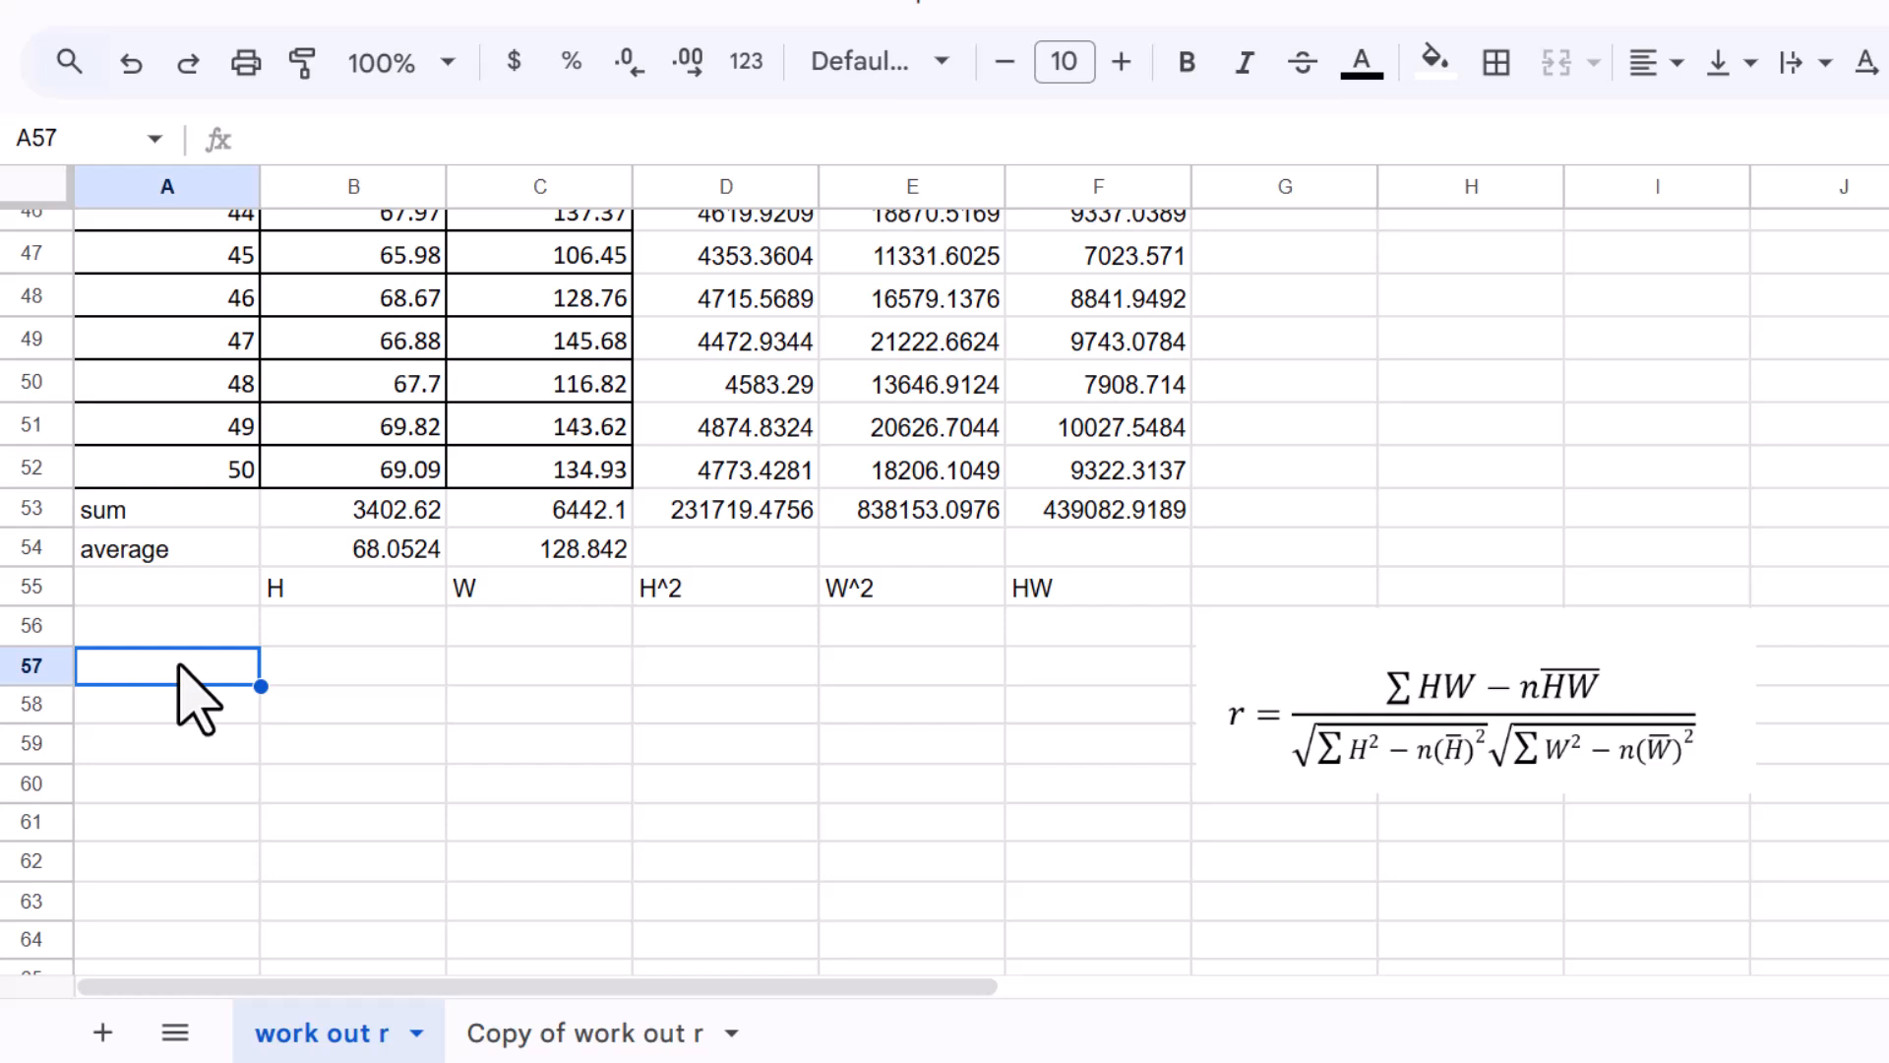
pyautogui.write('=')
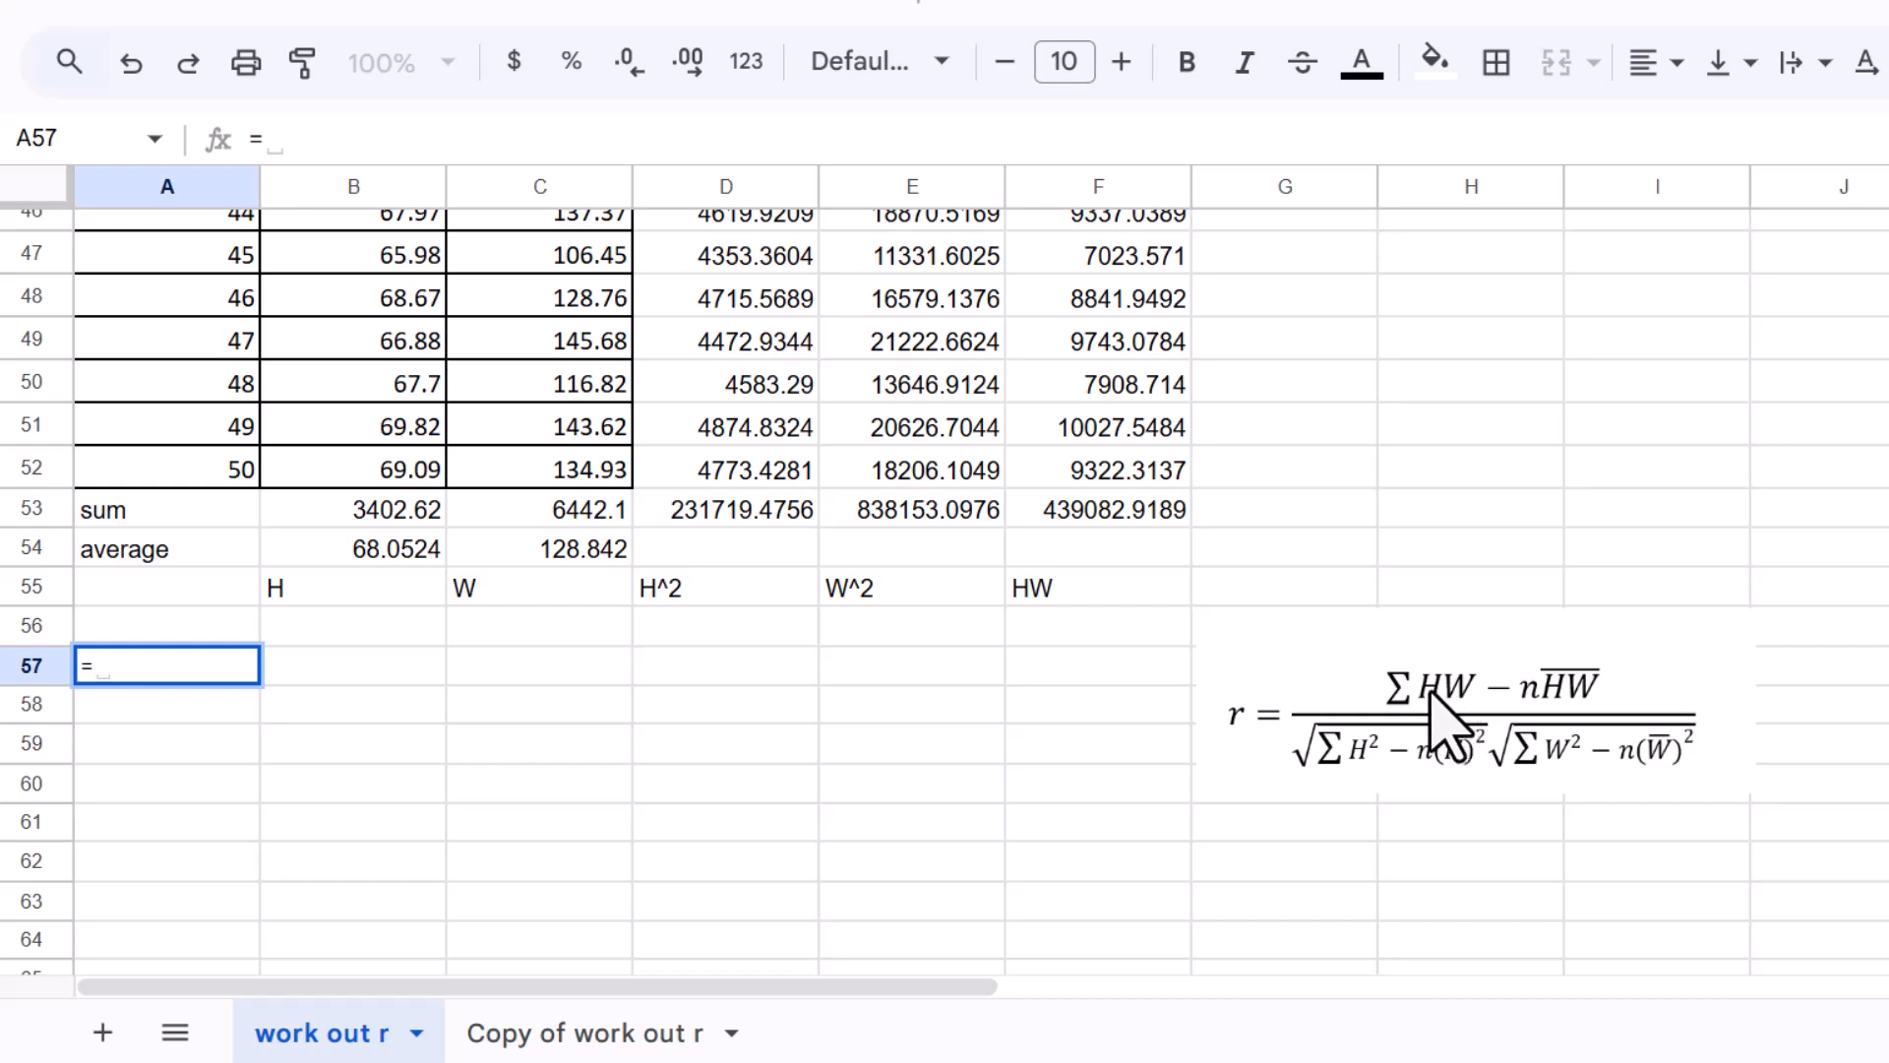
pyautogui.click(1127, 539)
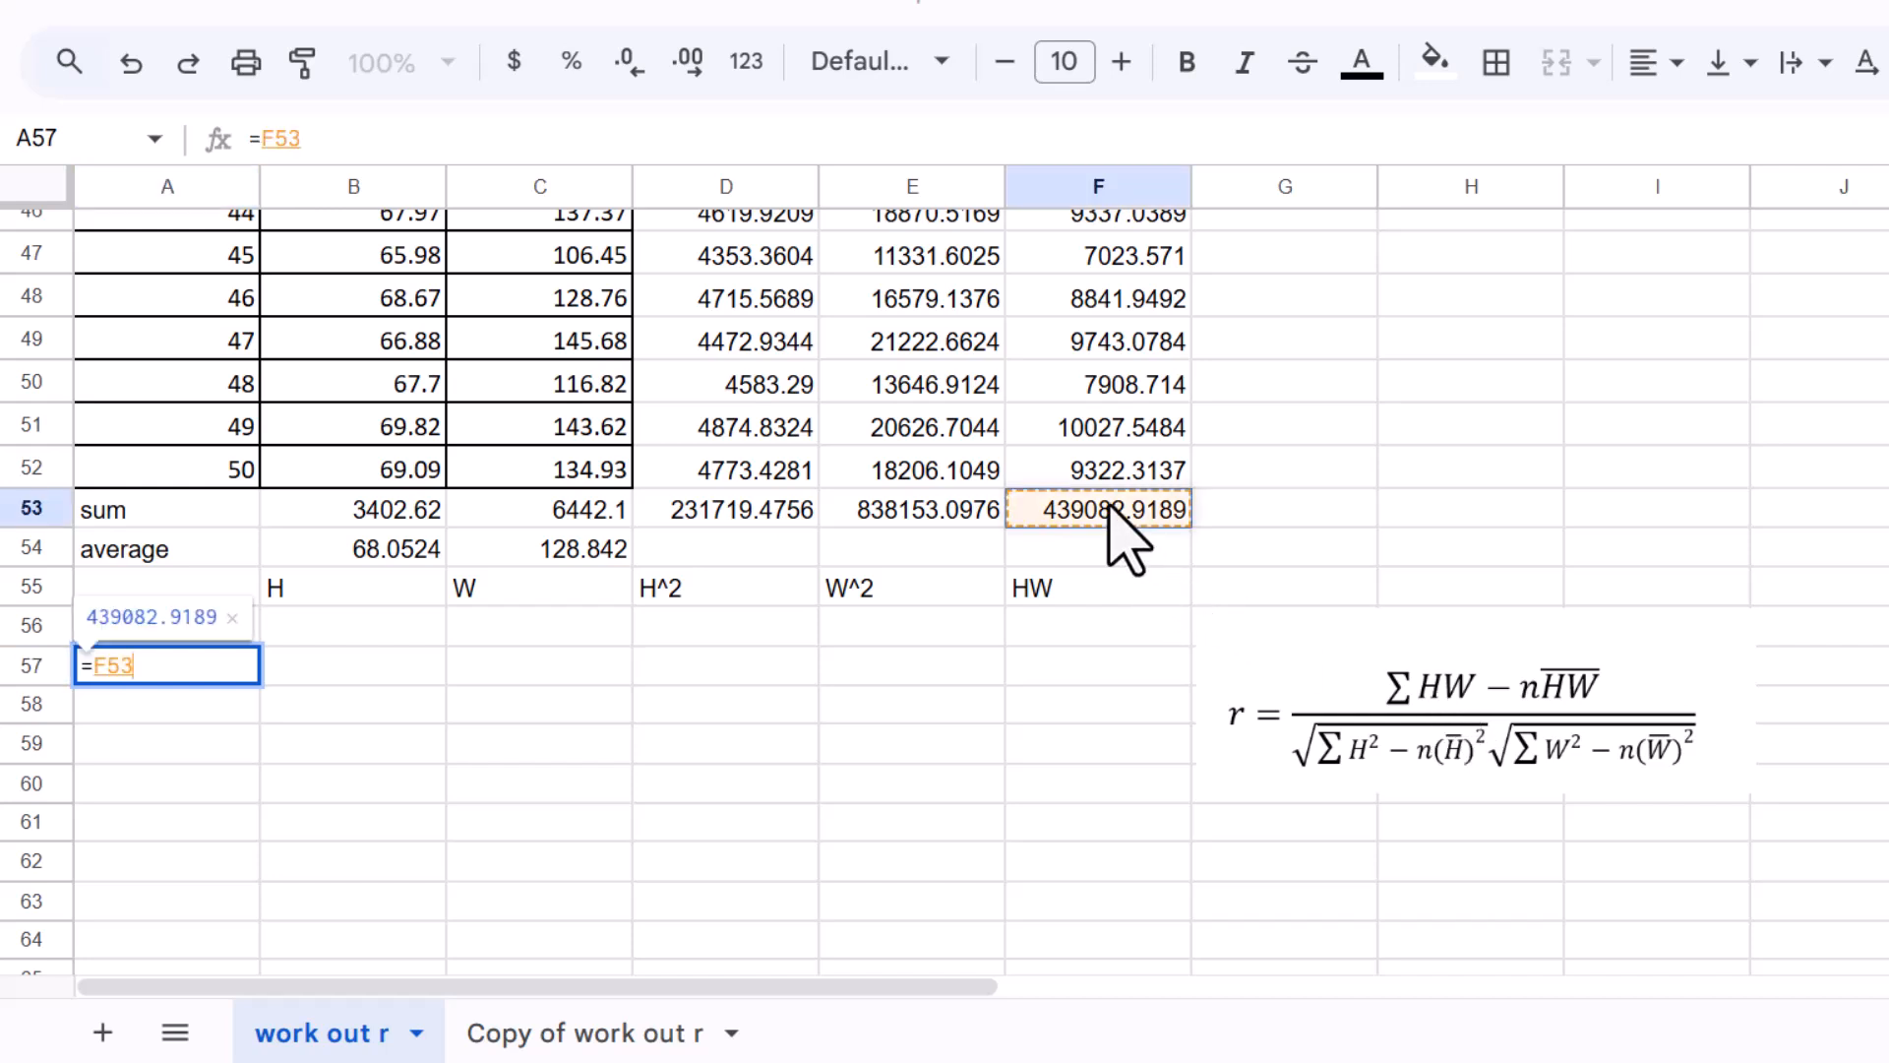
pyautogui.write('-')
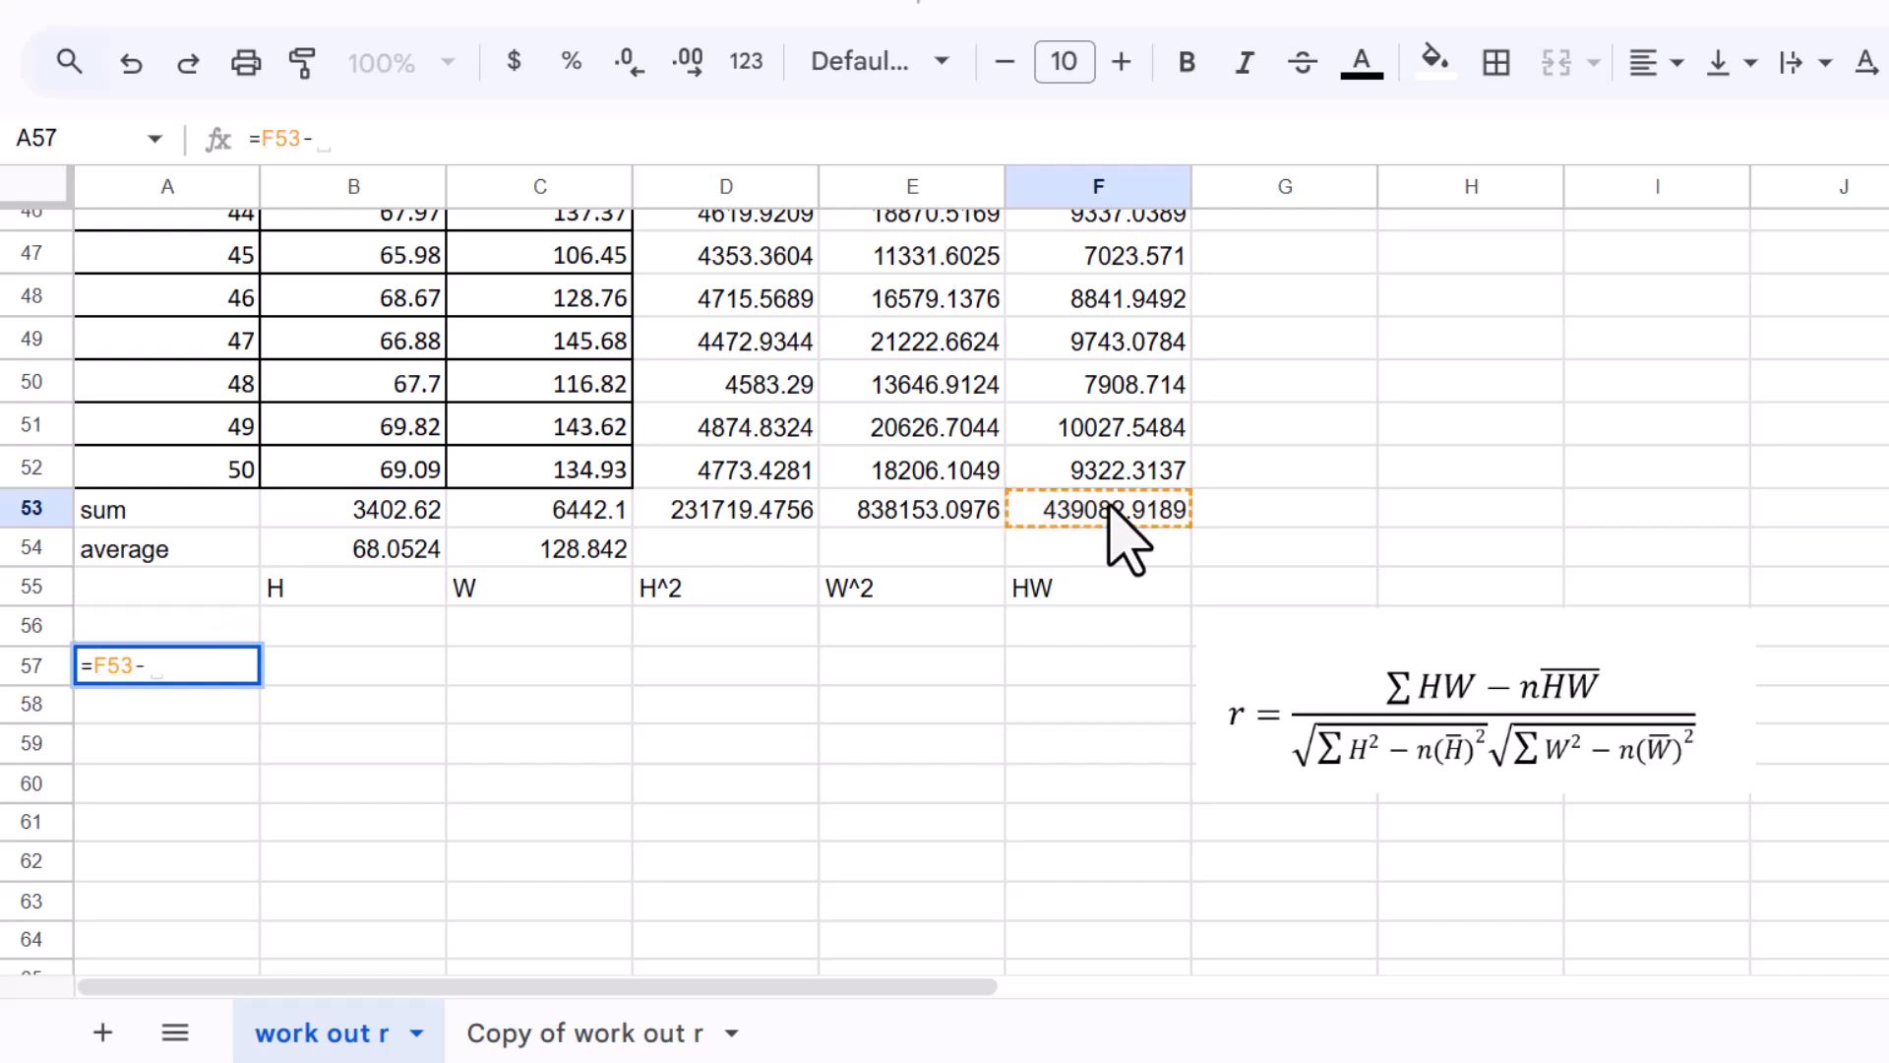
pyautogui.write('5')
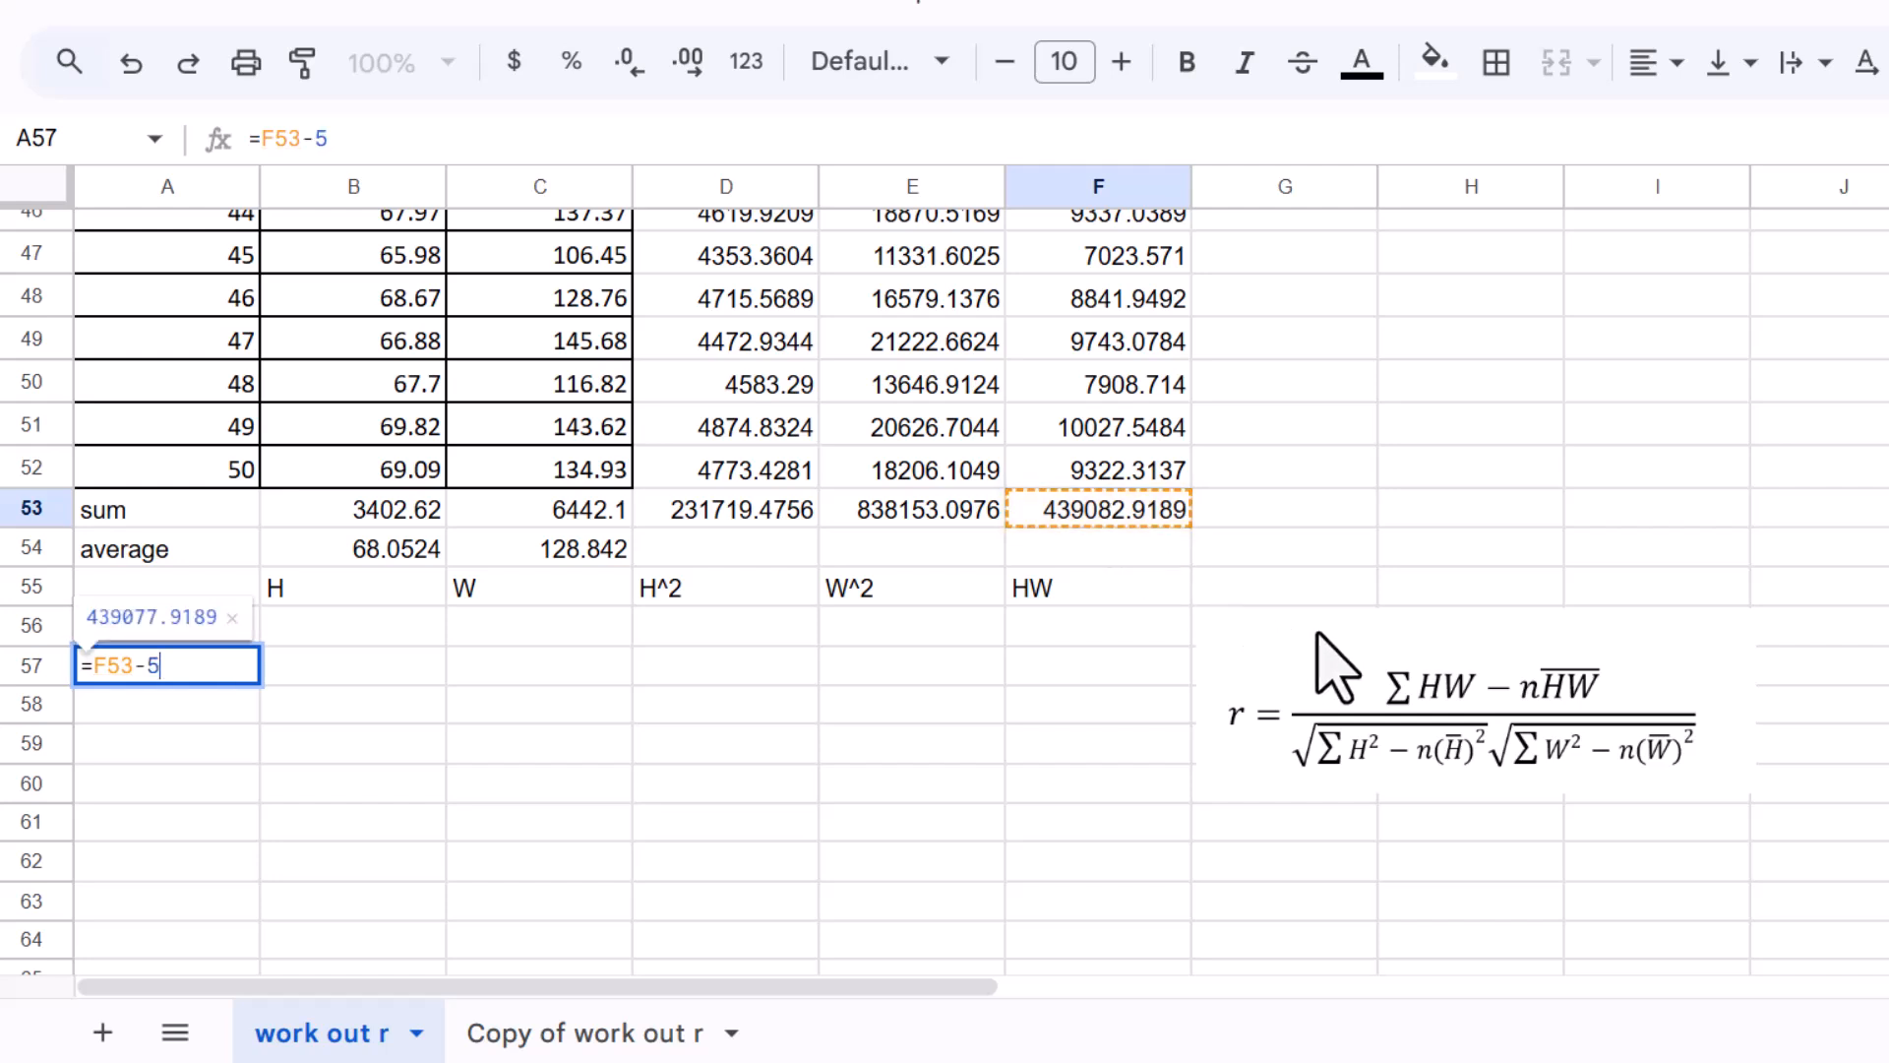
pyautogui.write('0*')
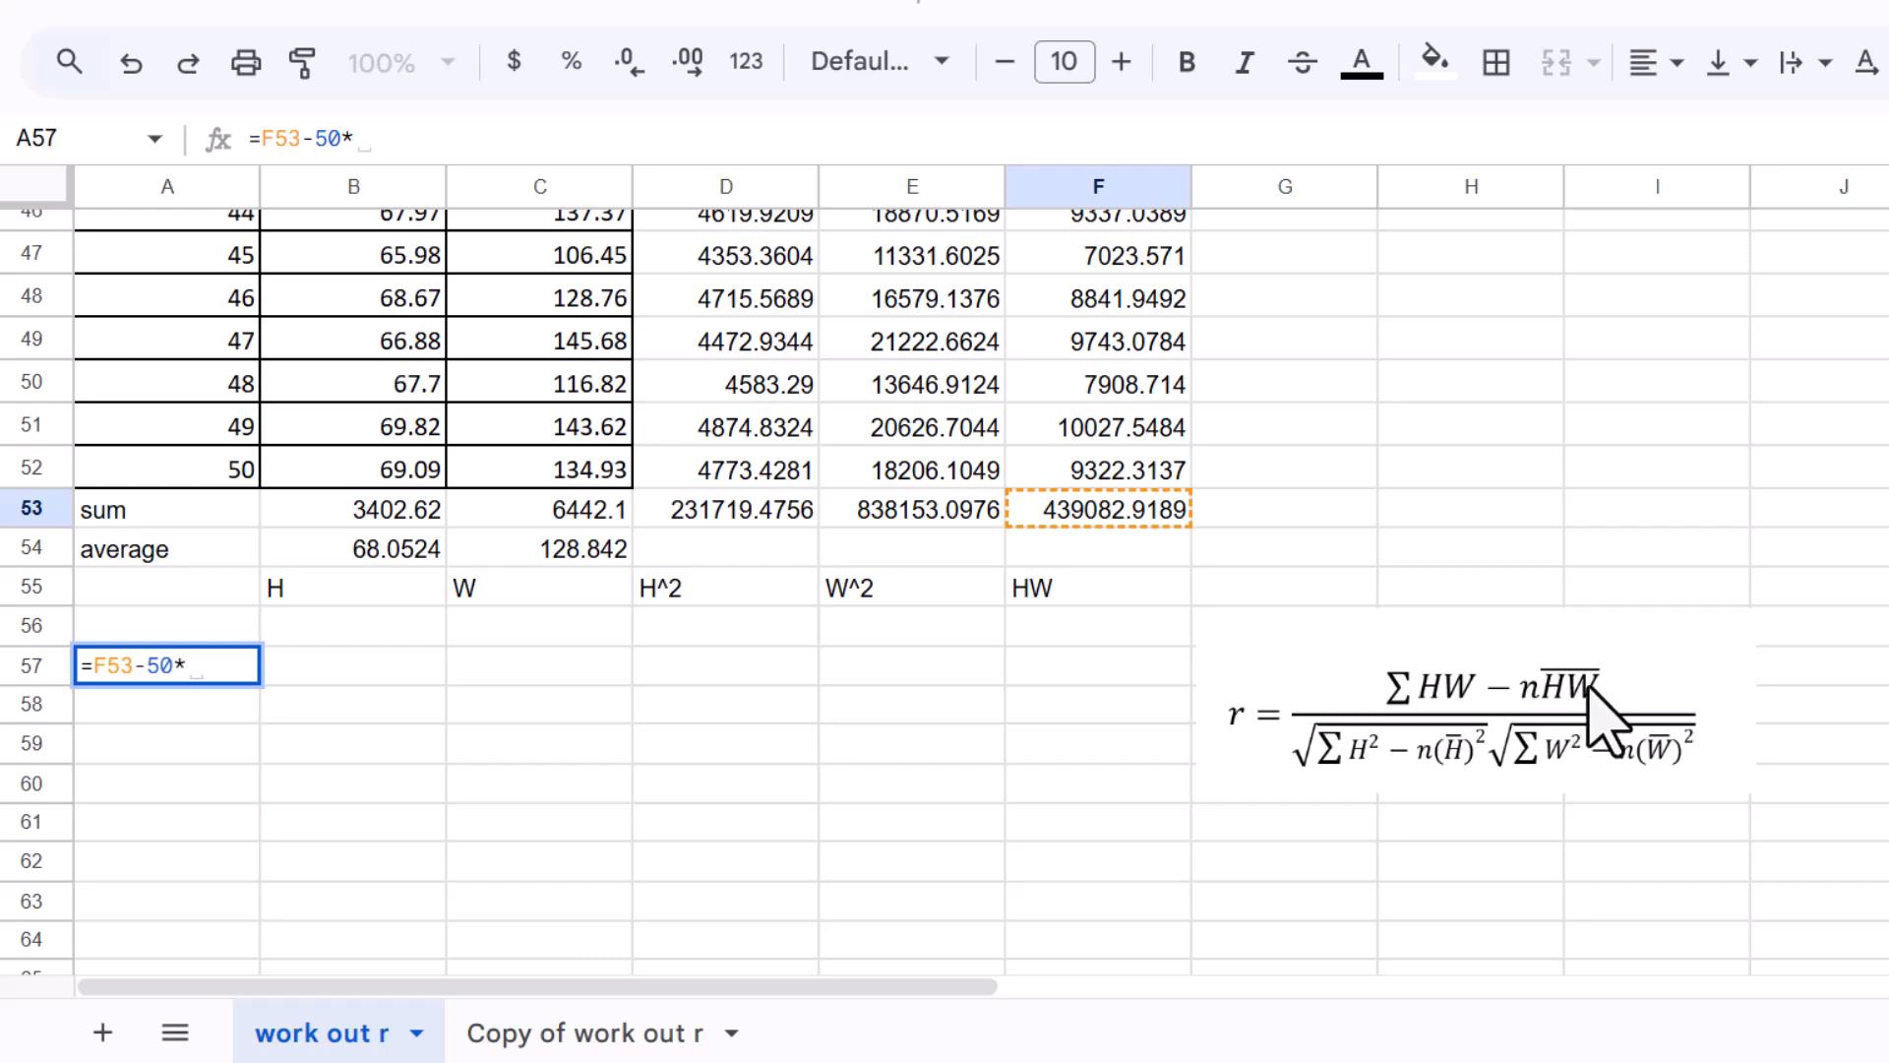
pyautogui.click(367, 571)
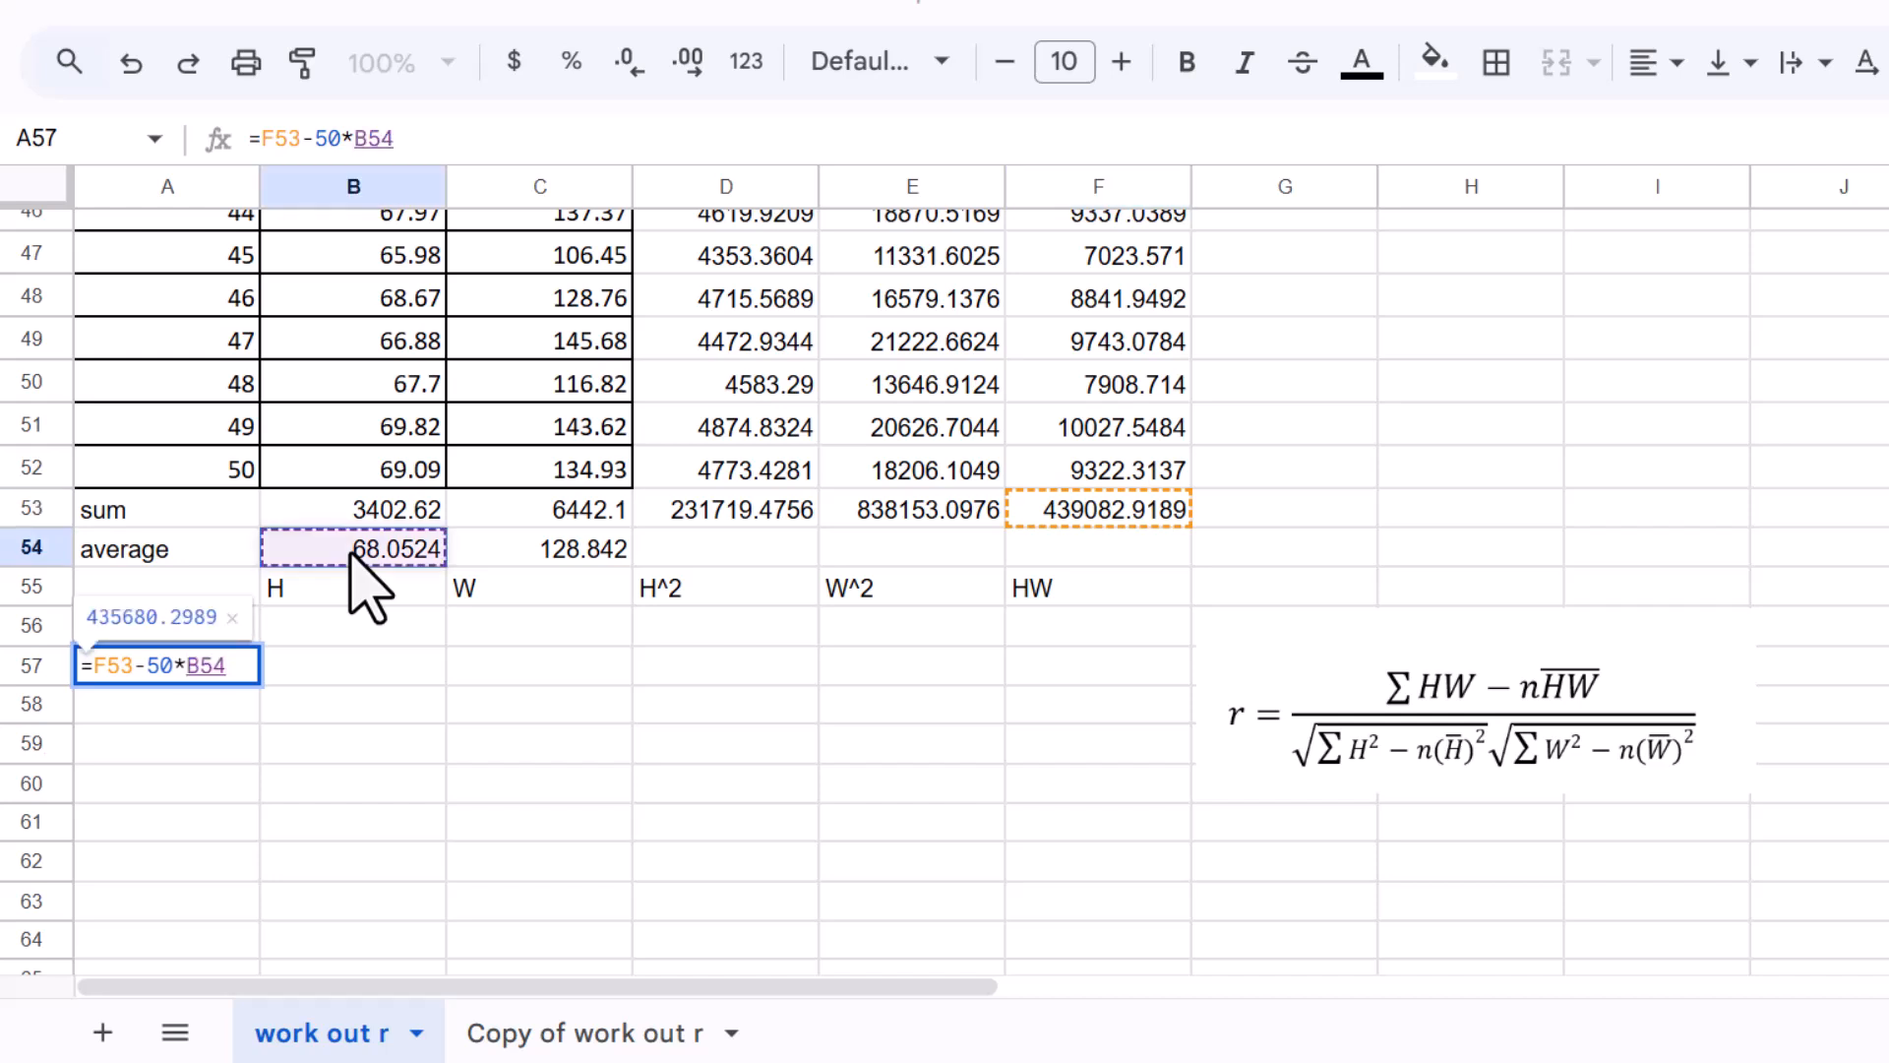
pyautogui.write('*')
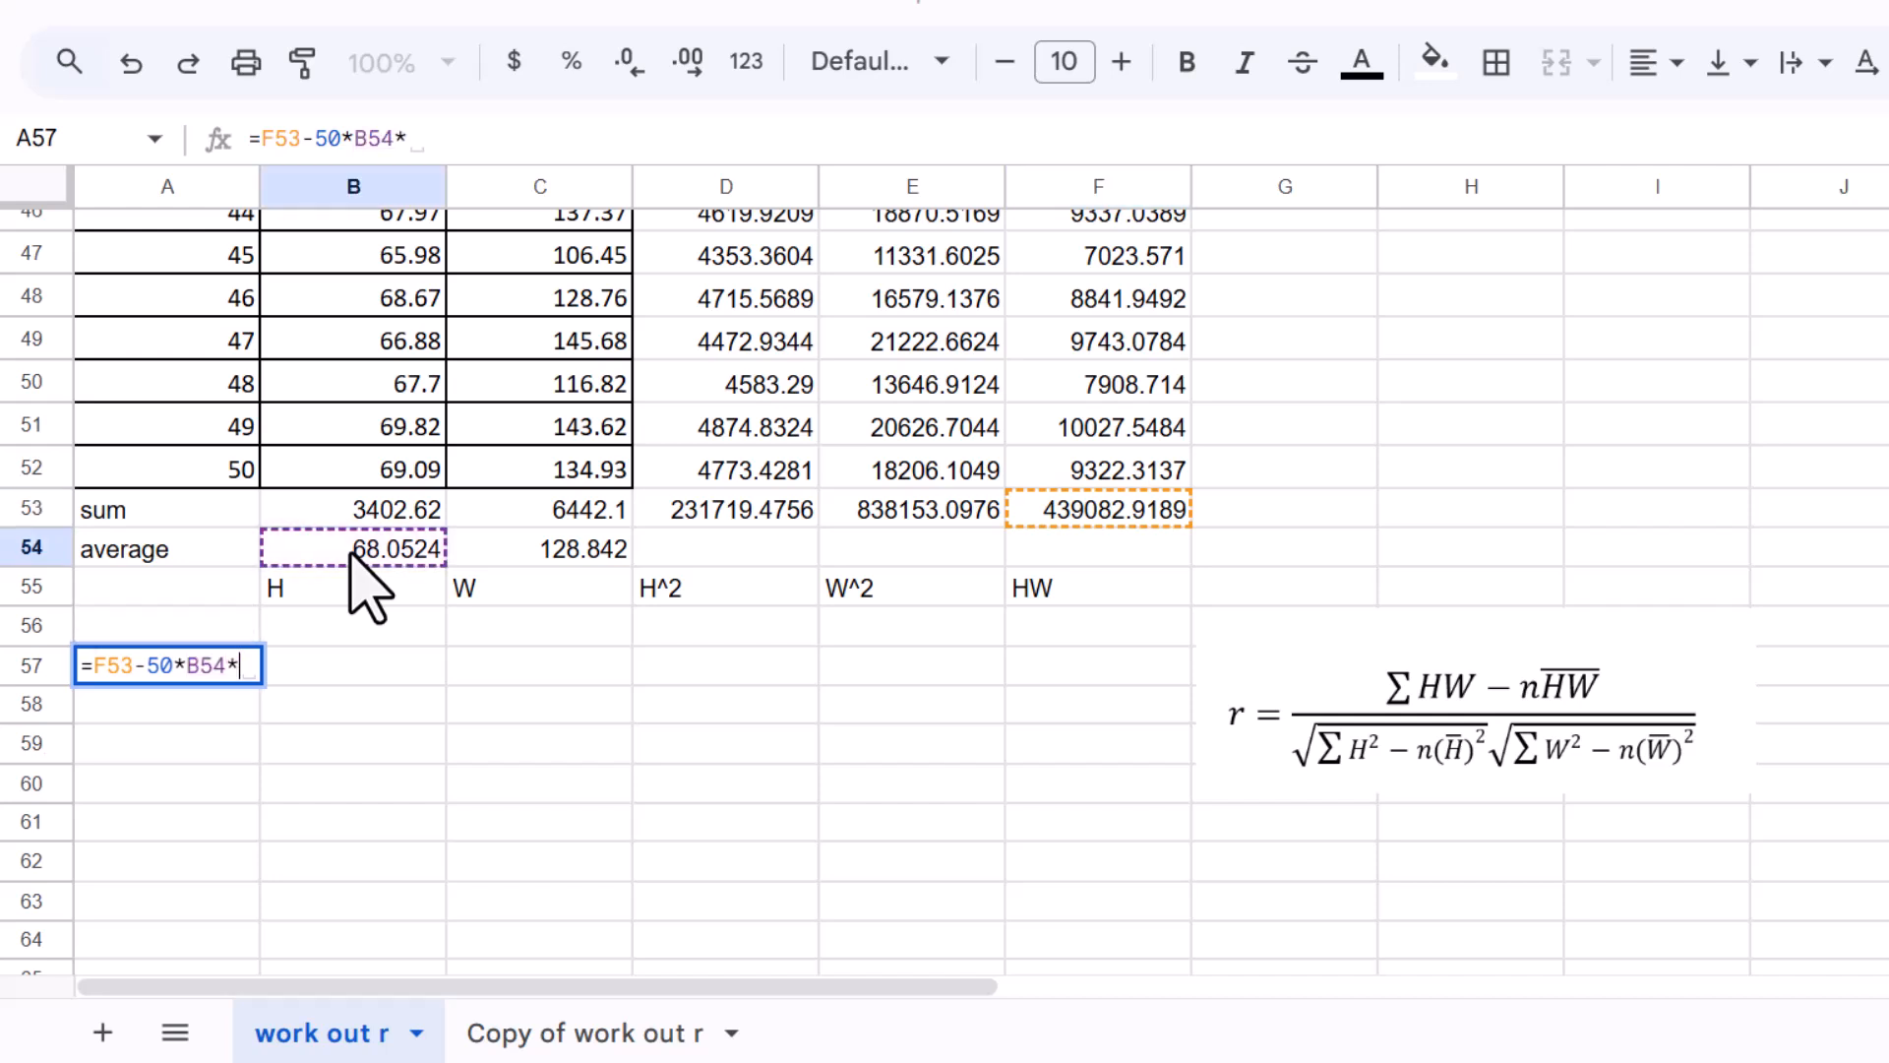
pyautogui.click(576, 549)
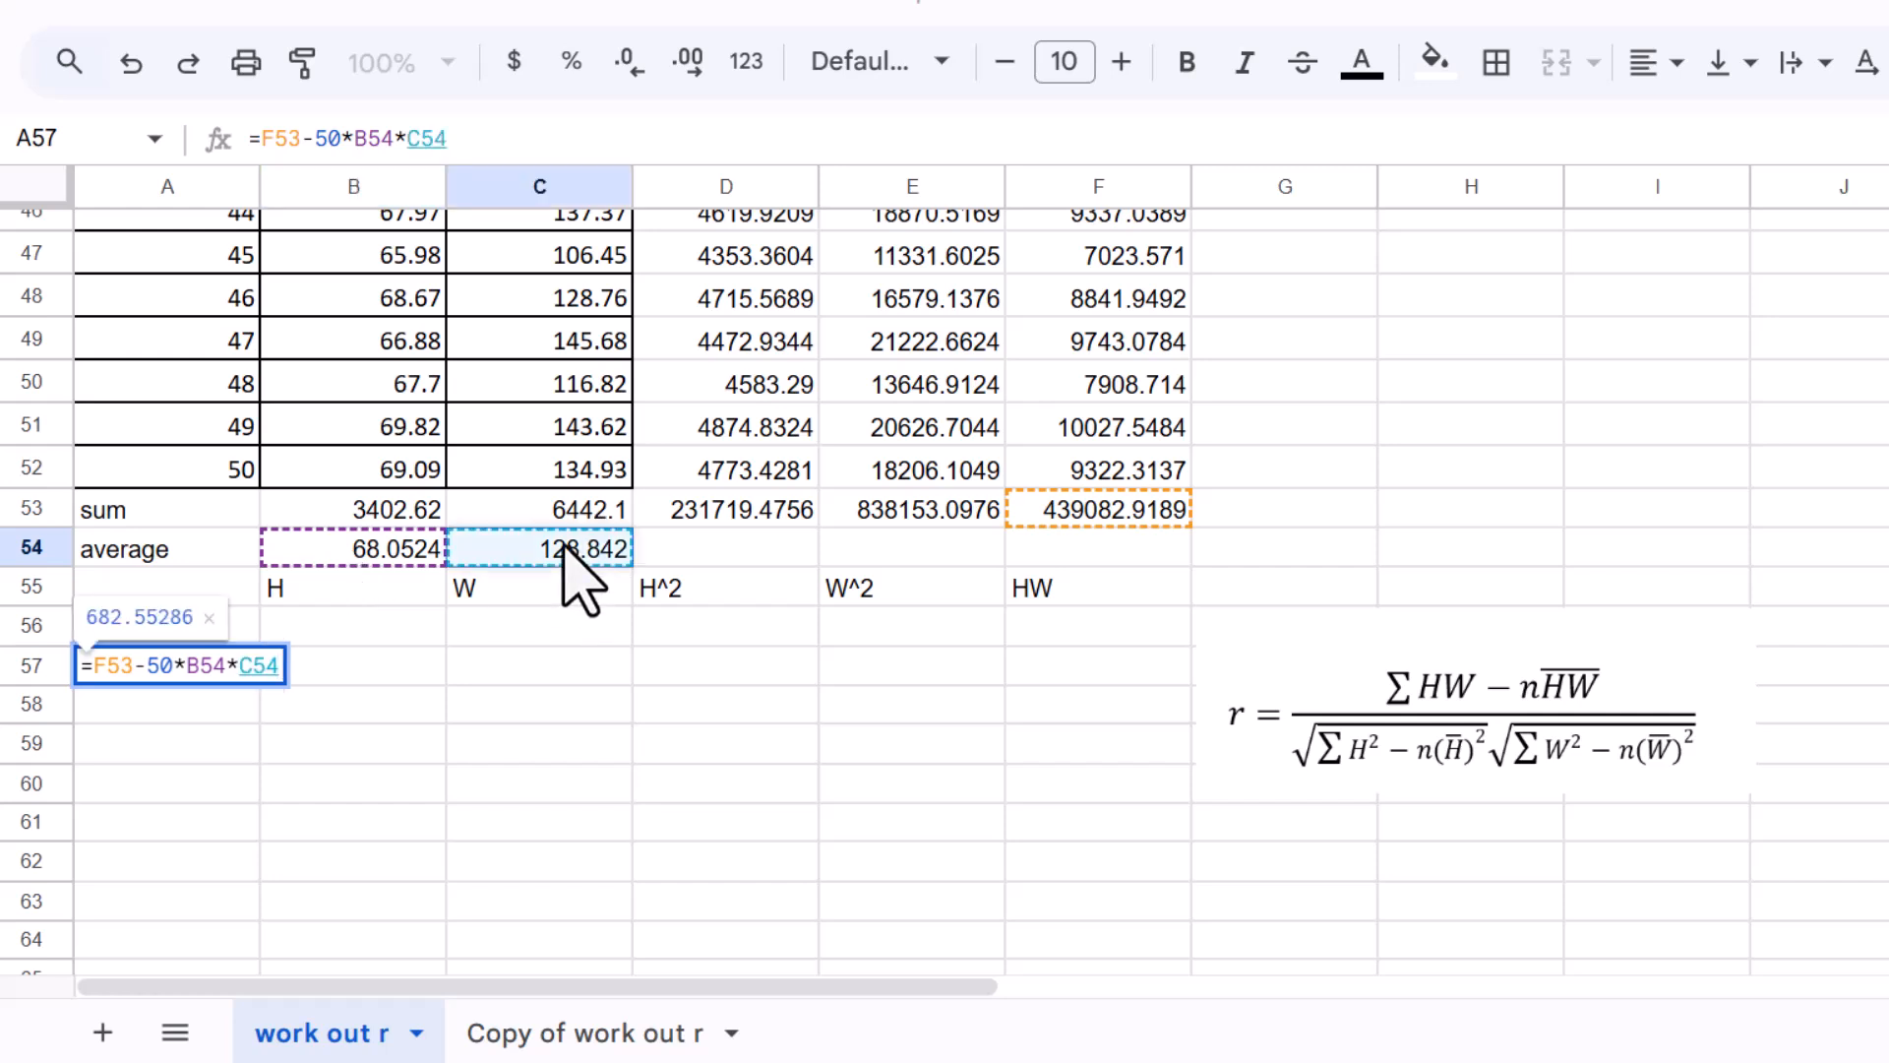
pyautogui.press('Return')
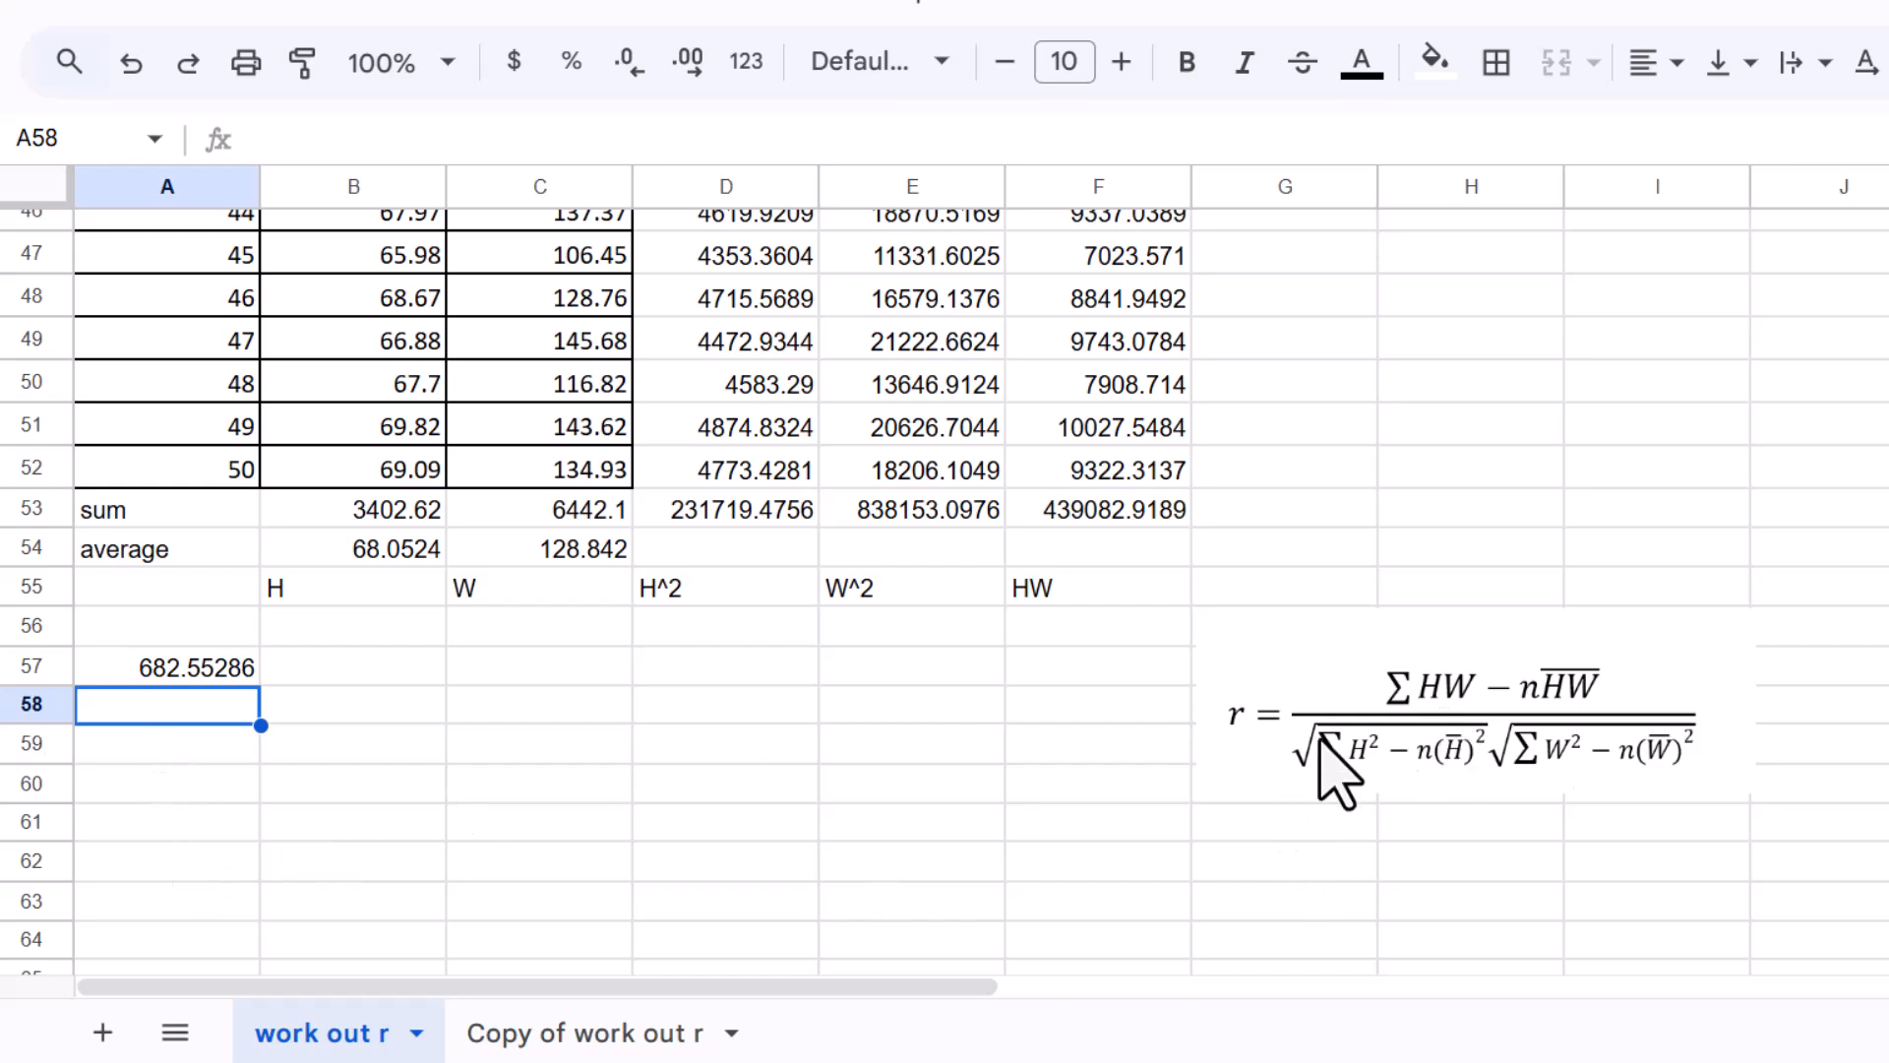
# Start the denominator of r in cell A58 with the height square root, =SQRT(D53-50*B54^2)
pyautogui.write('=')
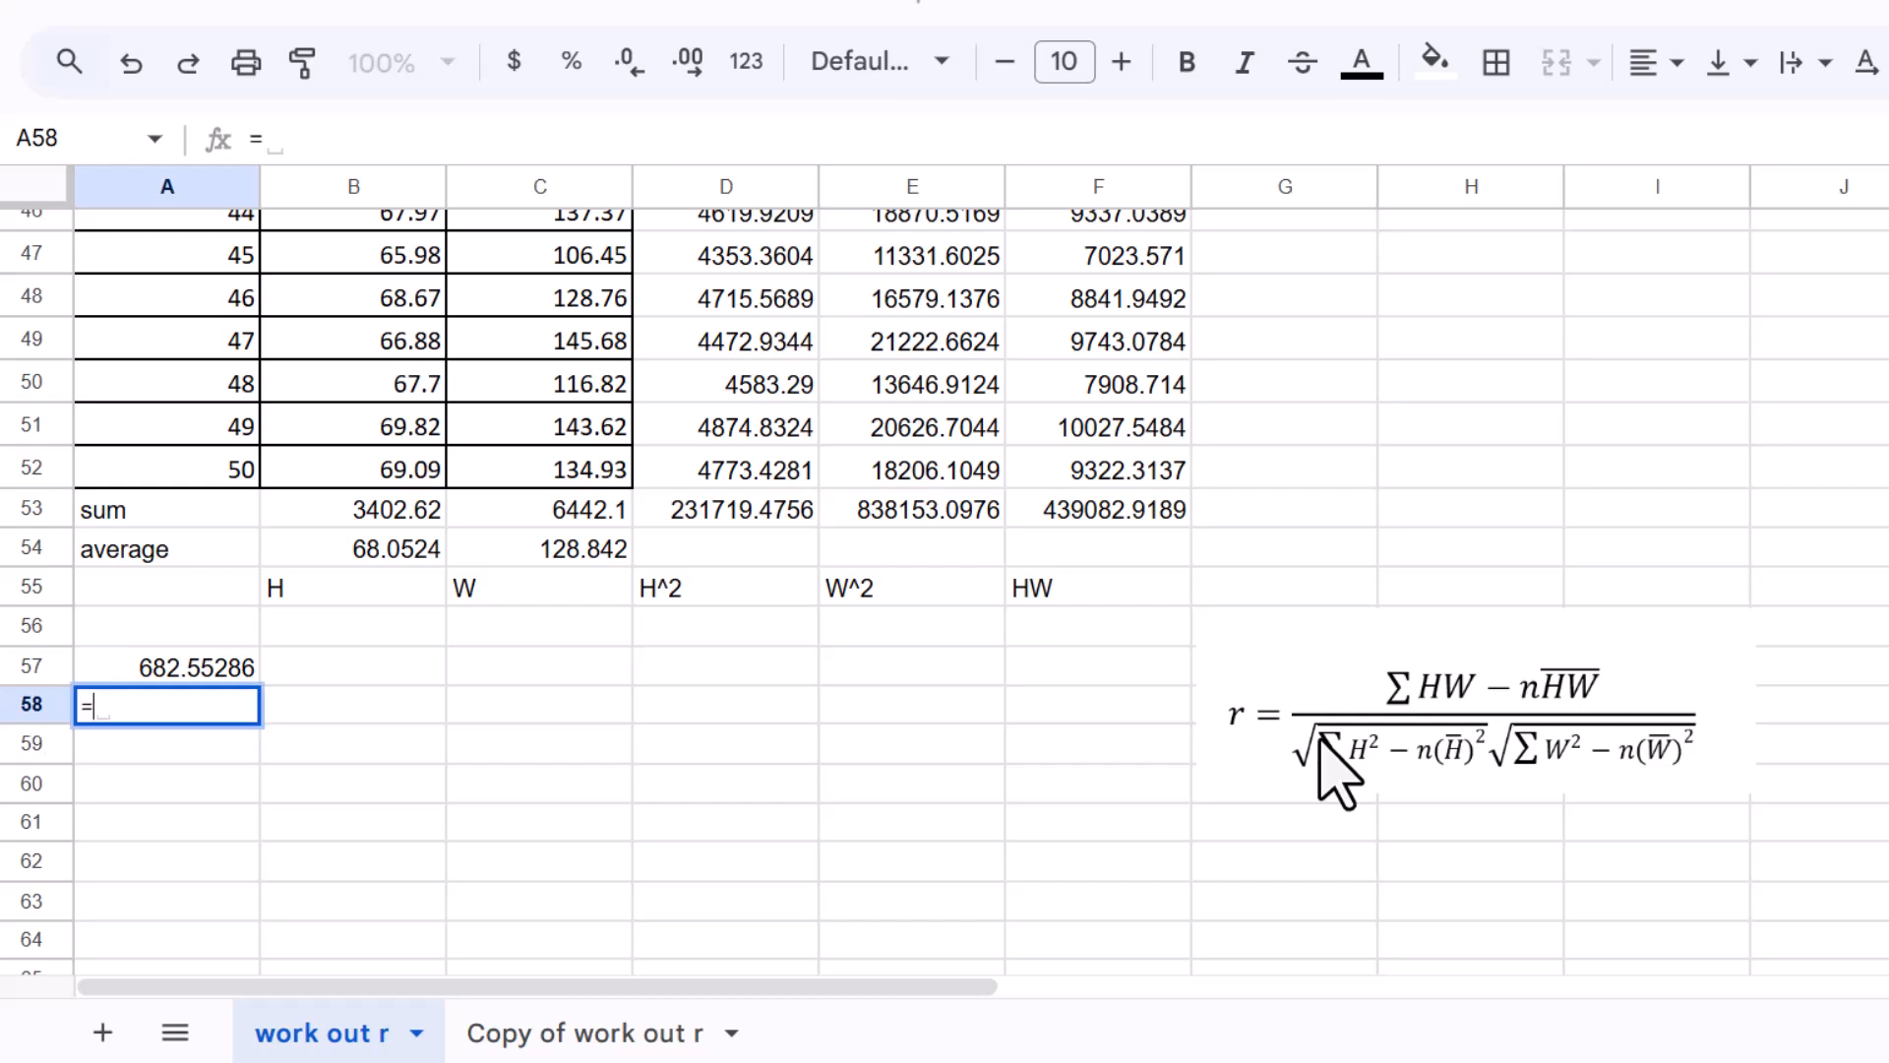
pyautogui.write('Sq')
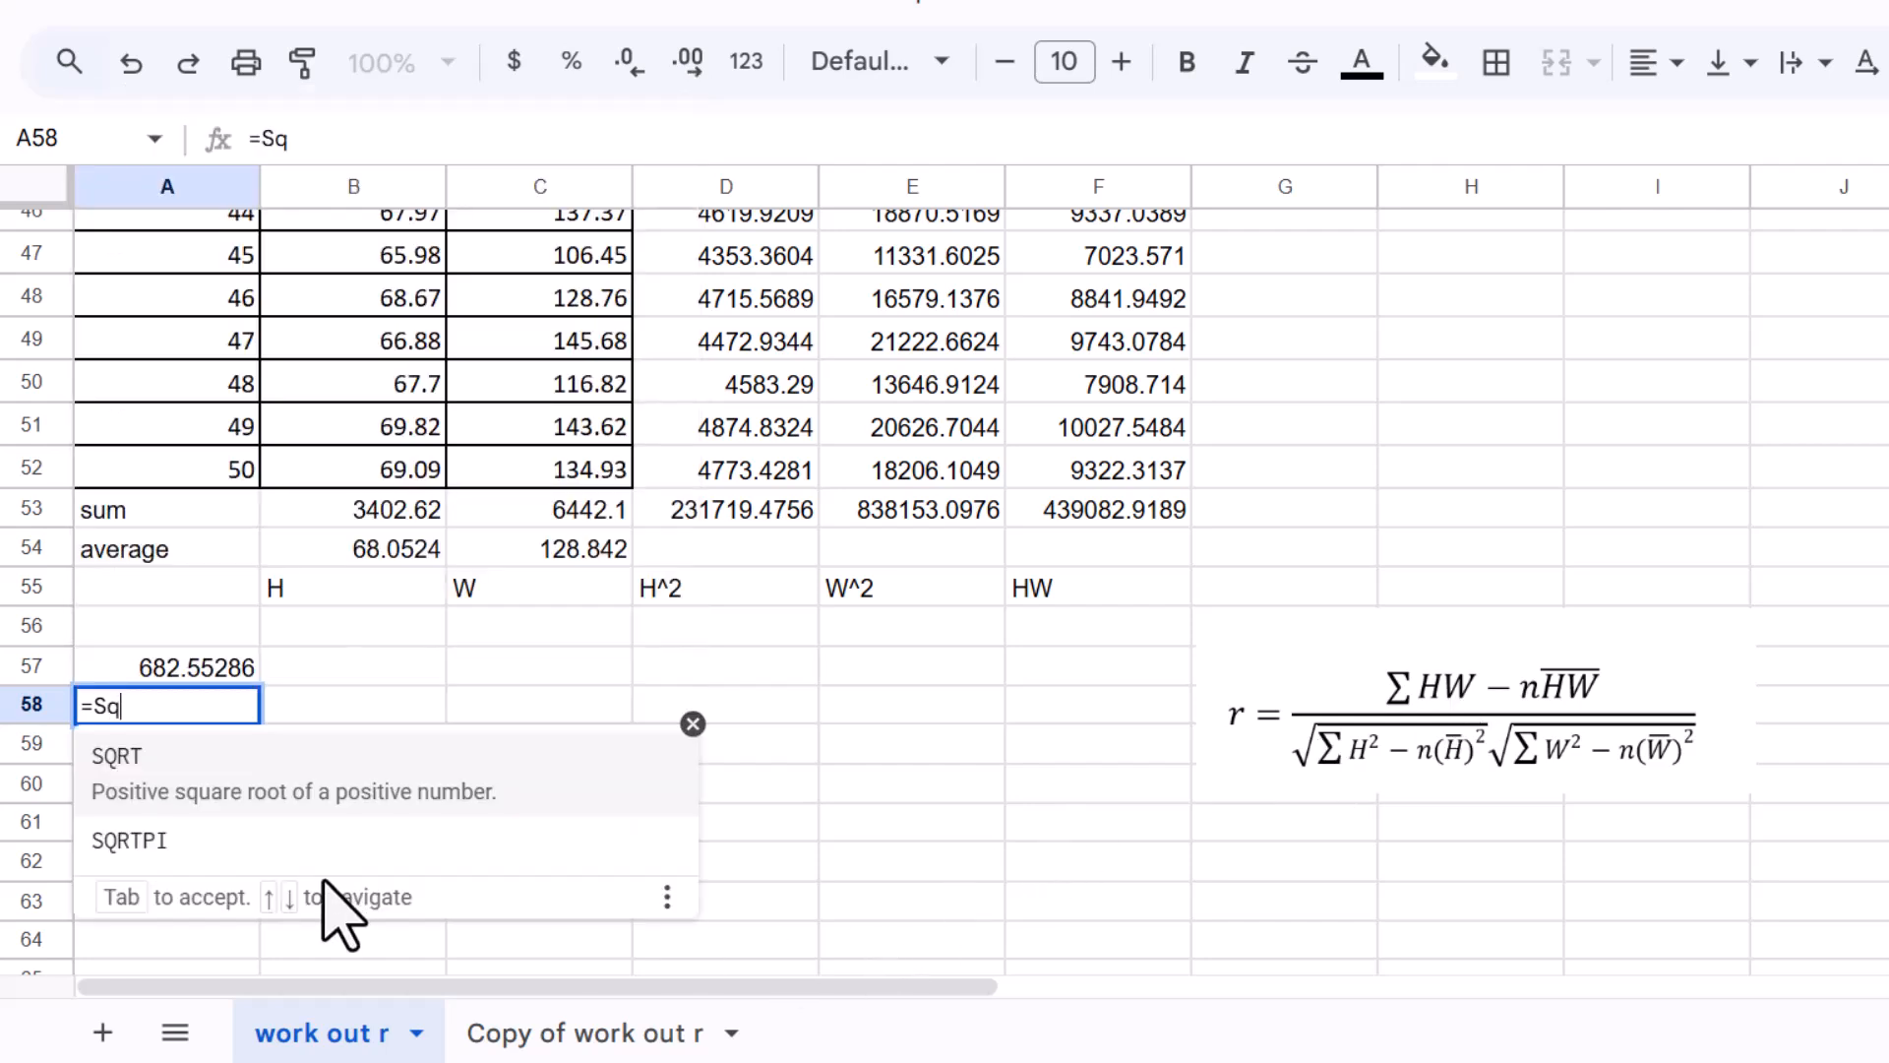
pyautogui.click(107, 760)
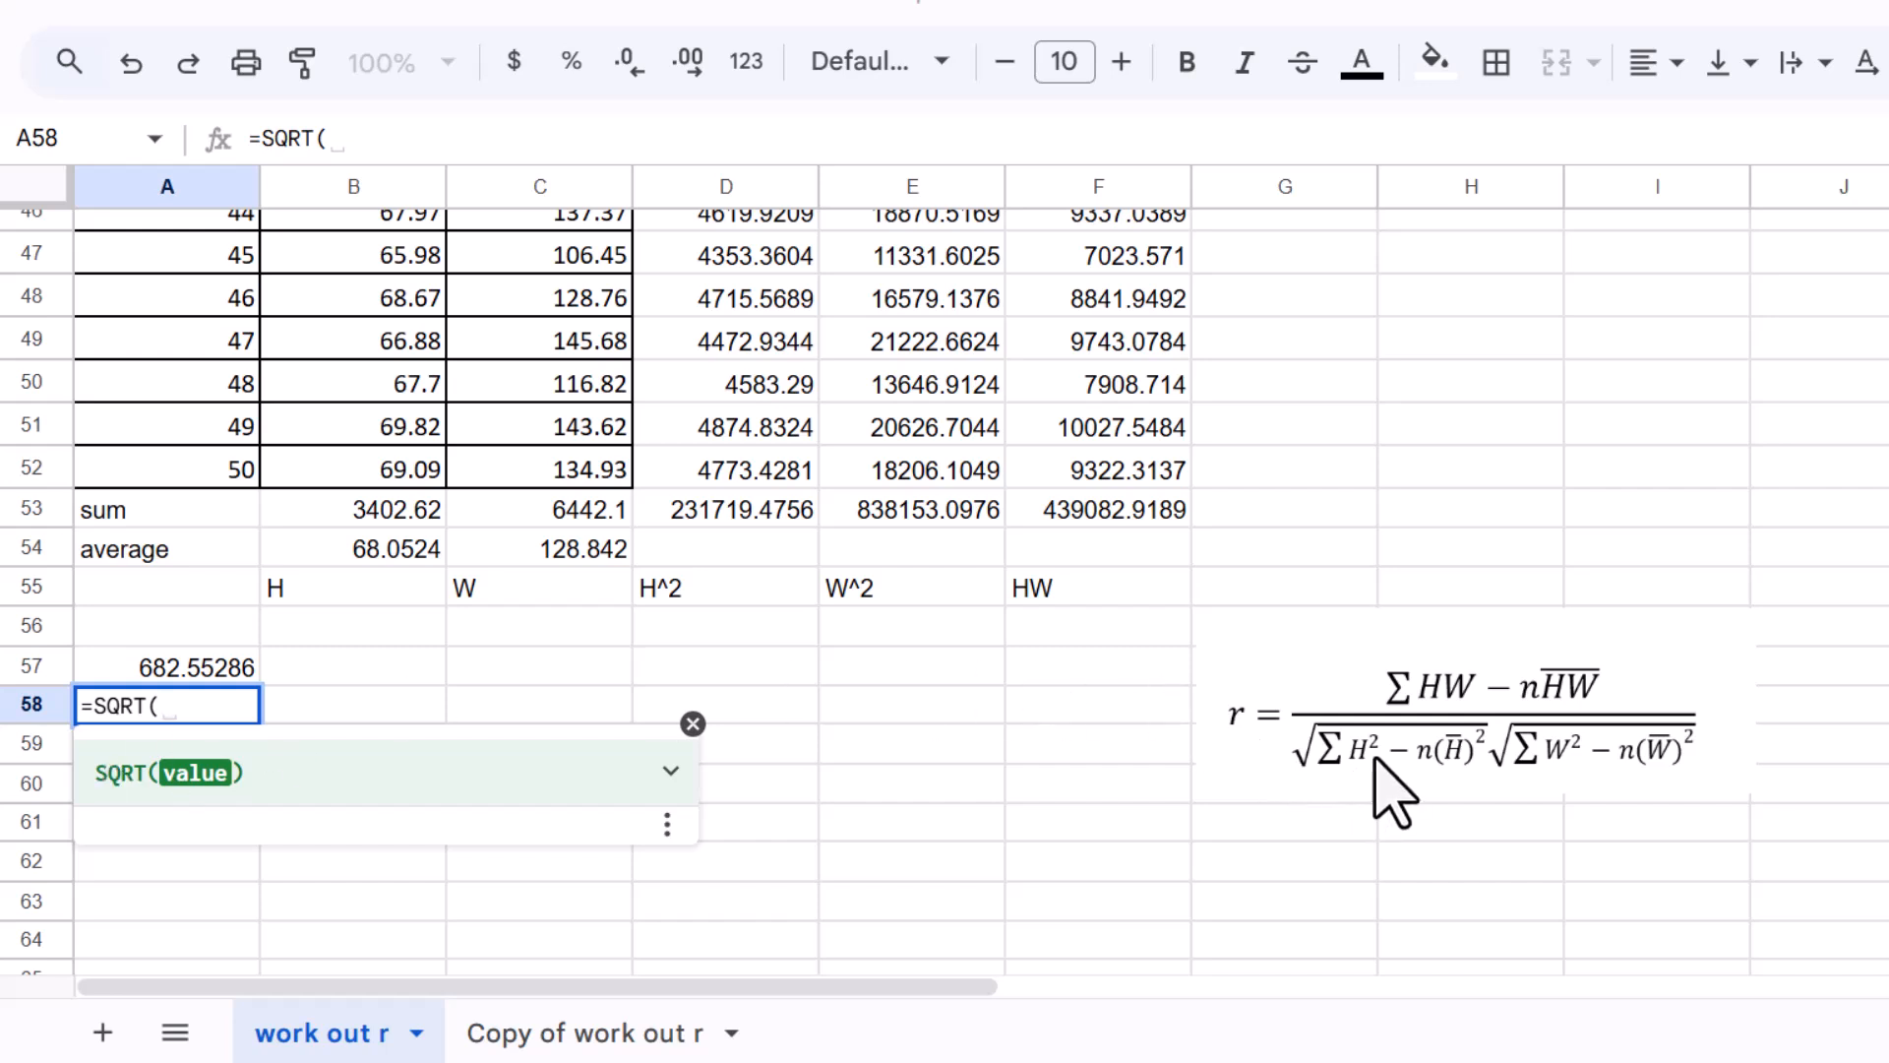
pyautogui.click(740, 518)
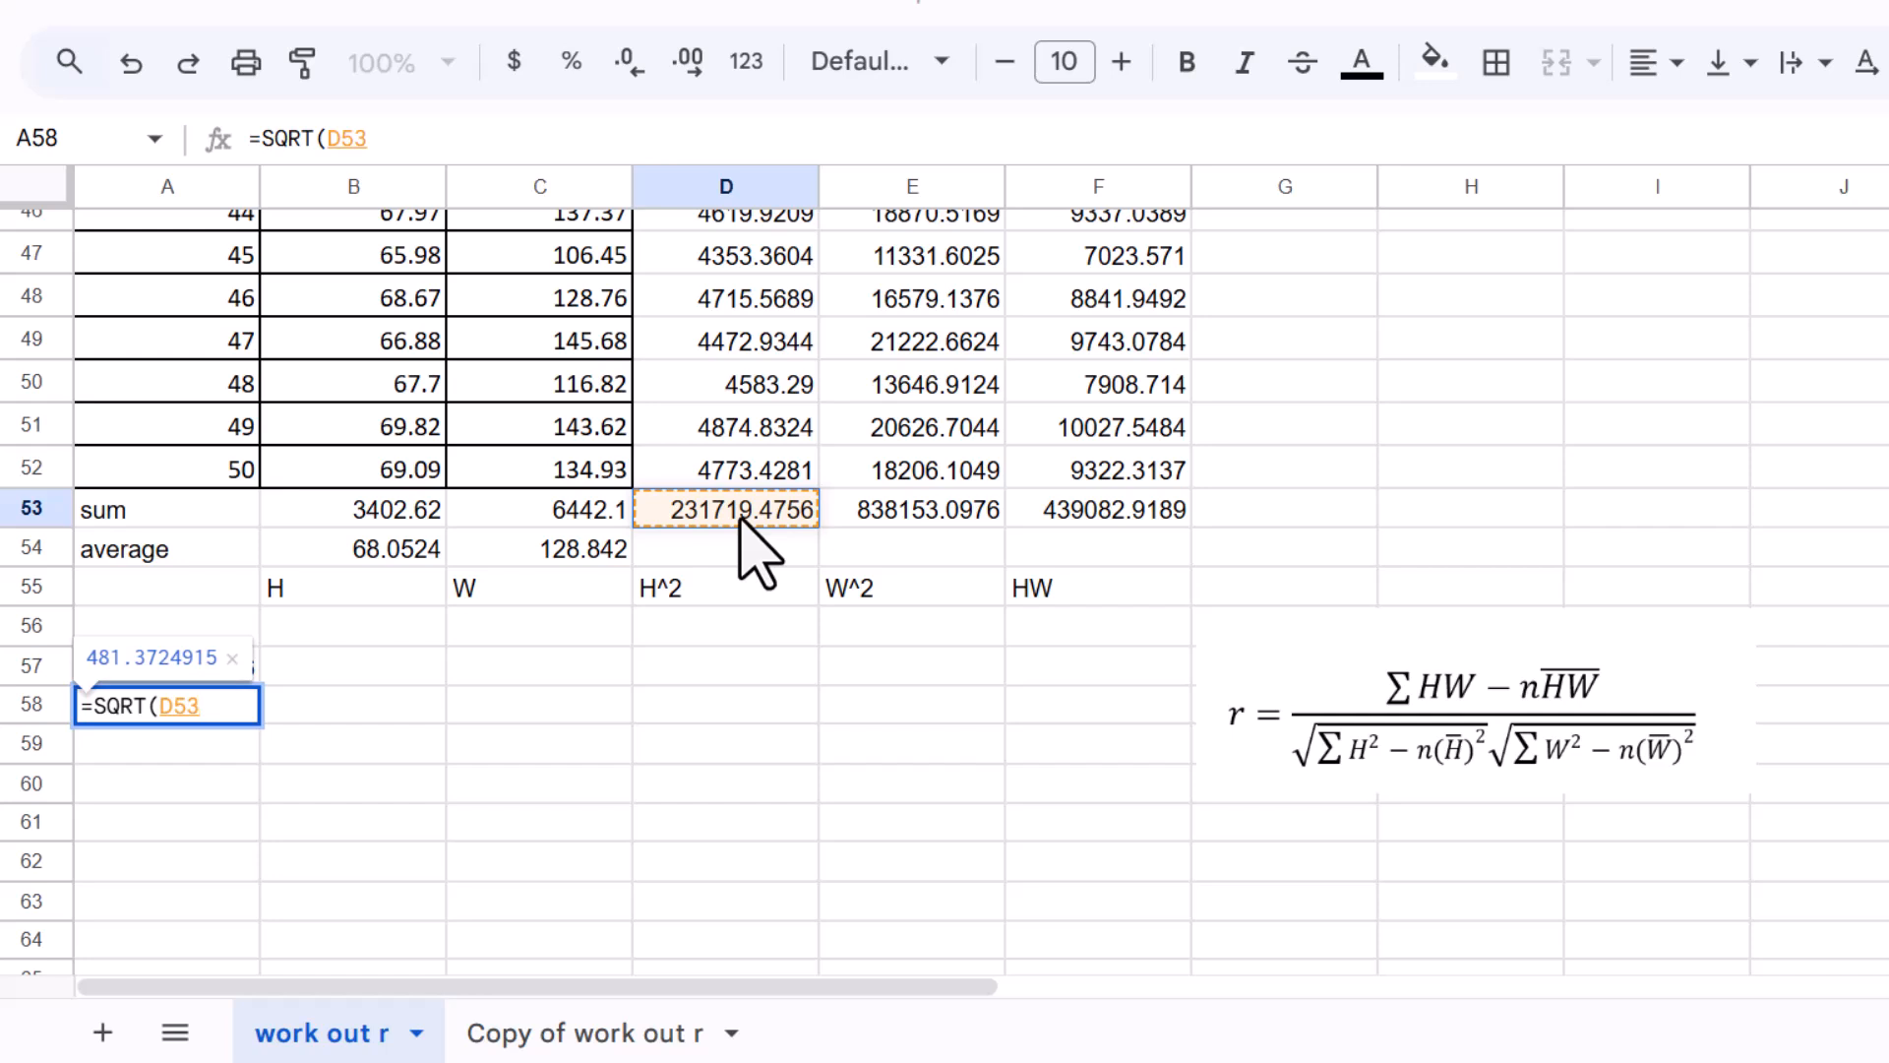
pyautogui.write('-')
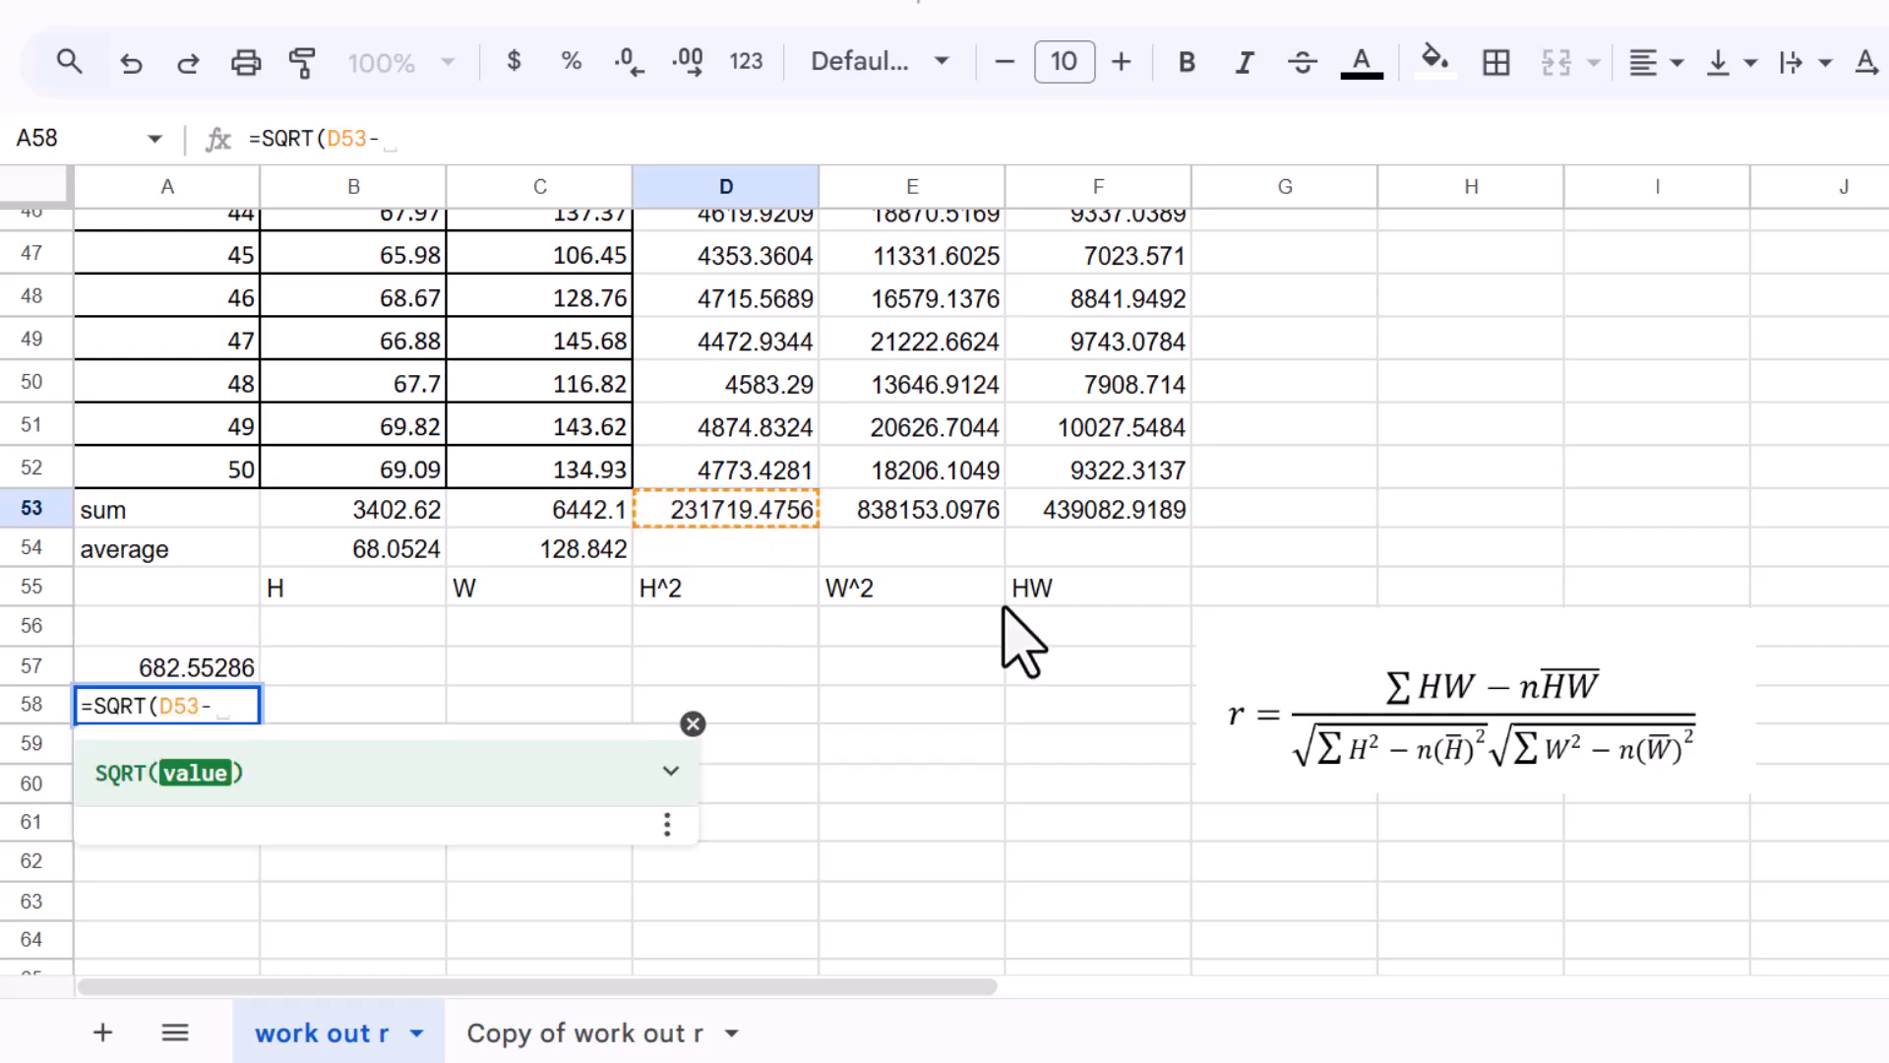
pyautogui.write('50')
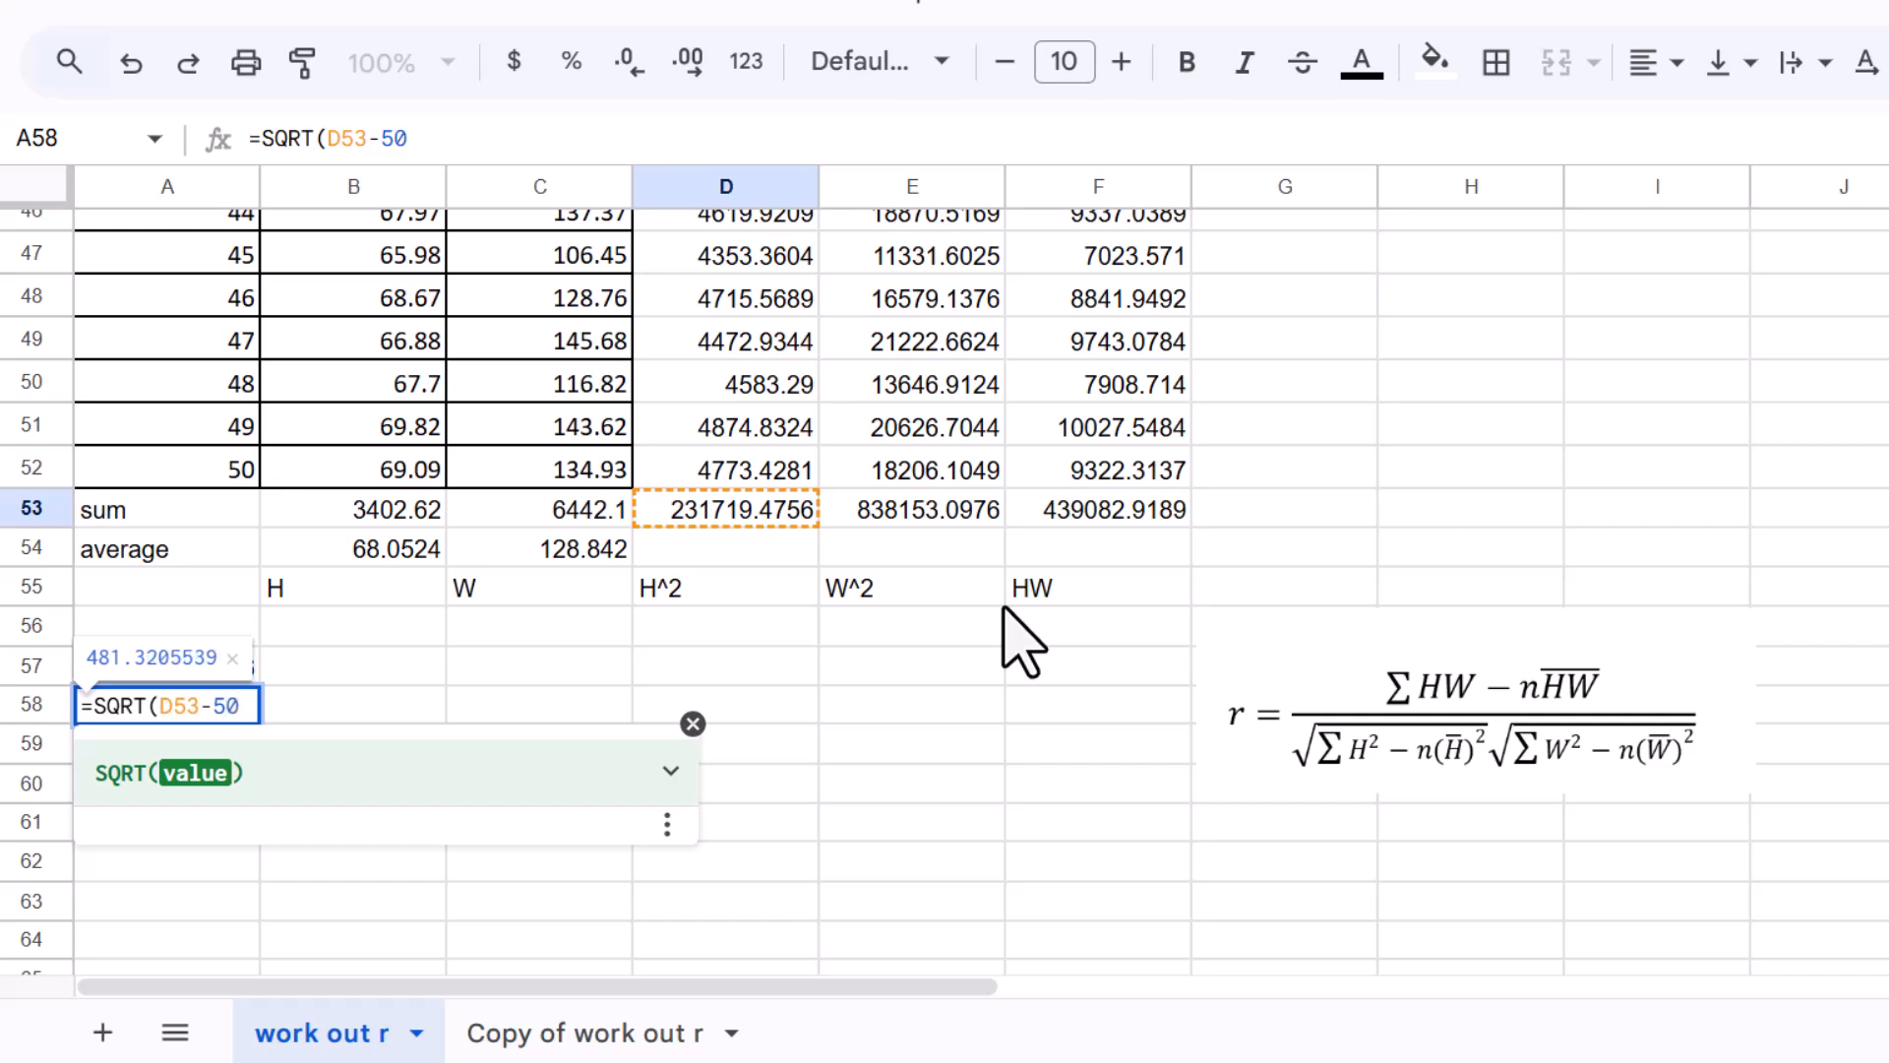
pyautogui.write('*')
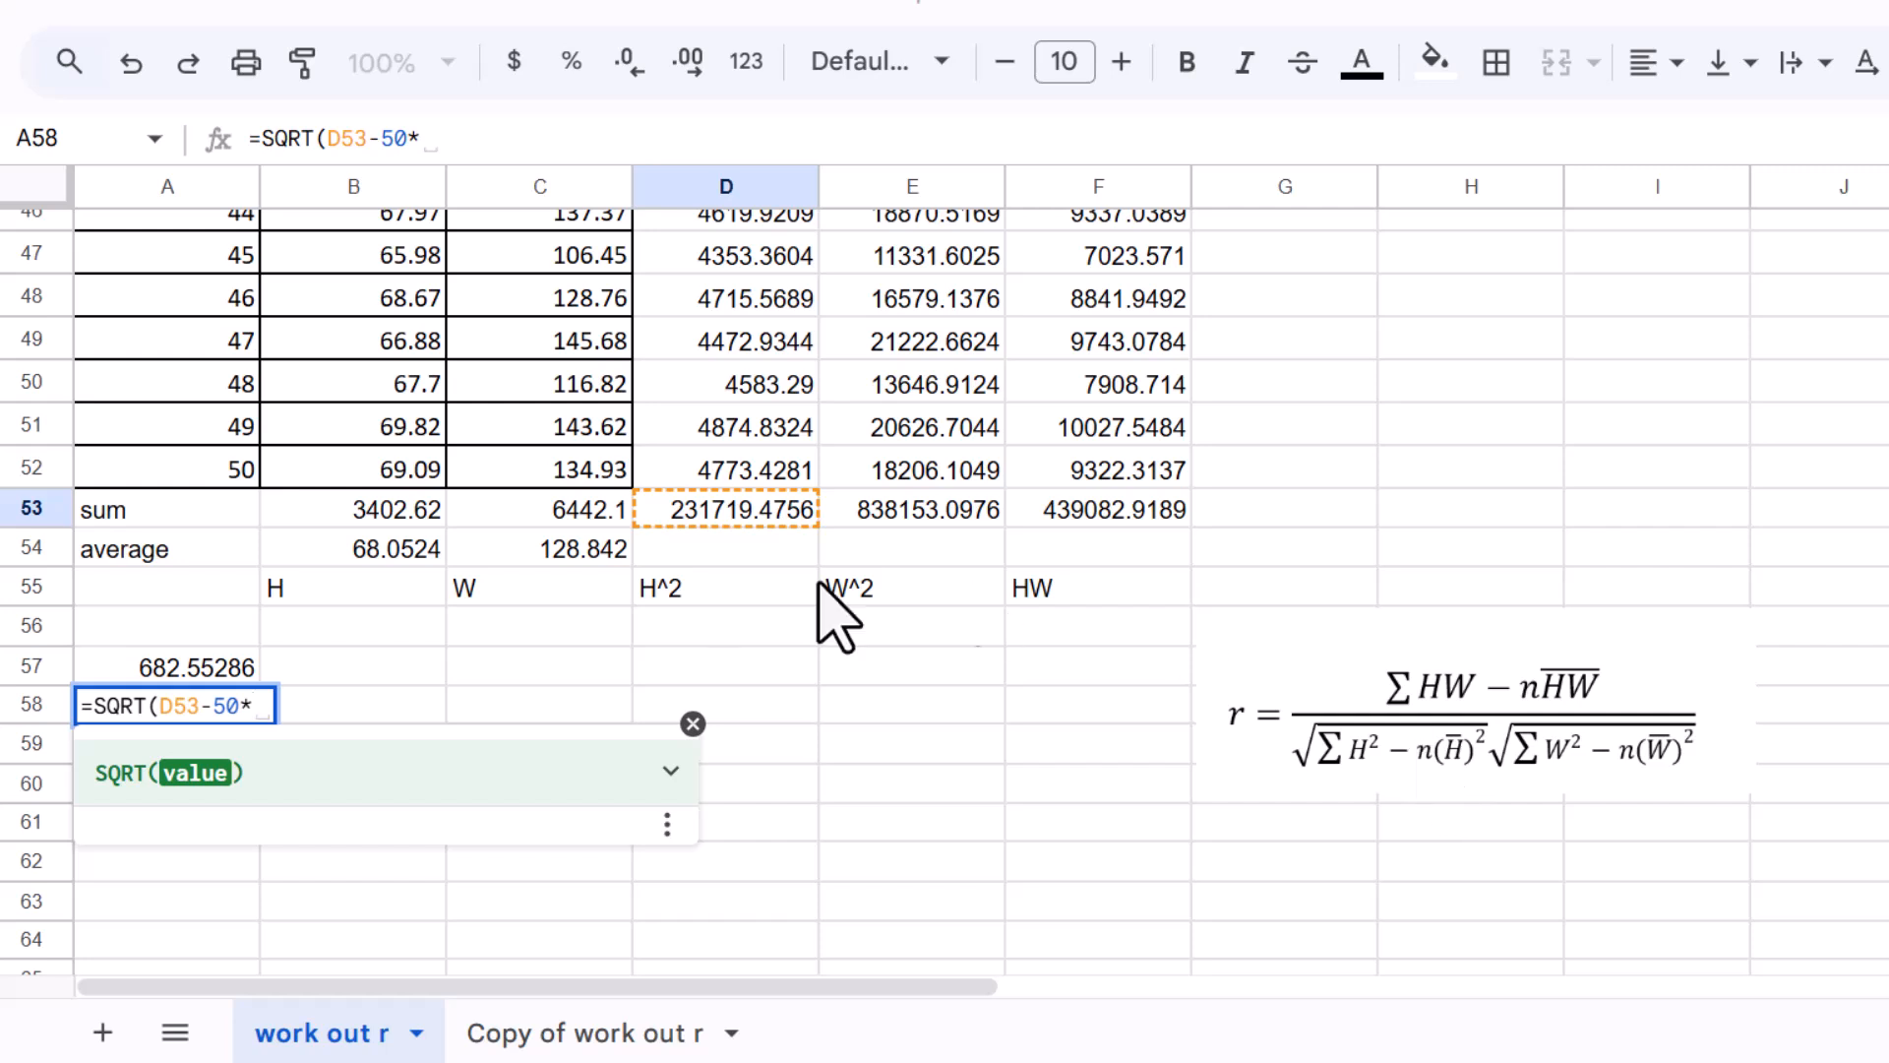
pyautogui.click(399, 551)
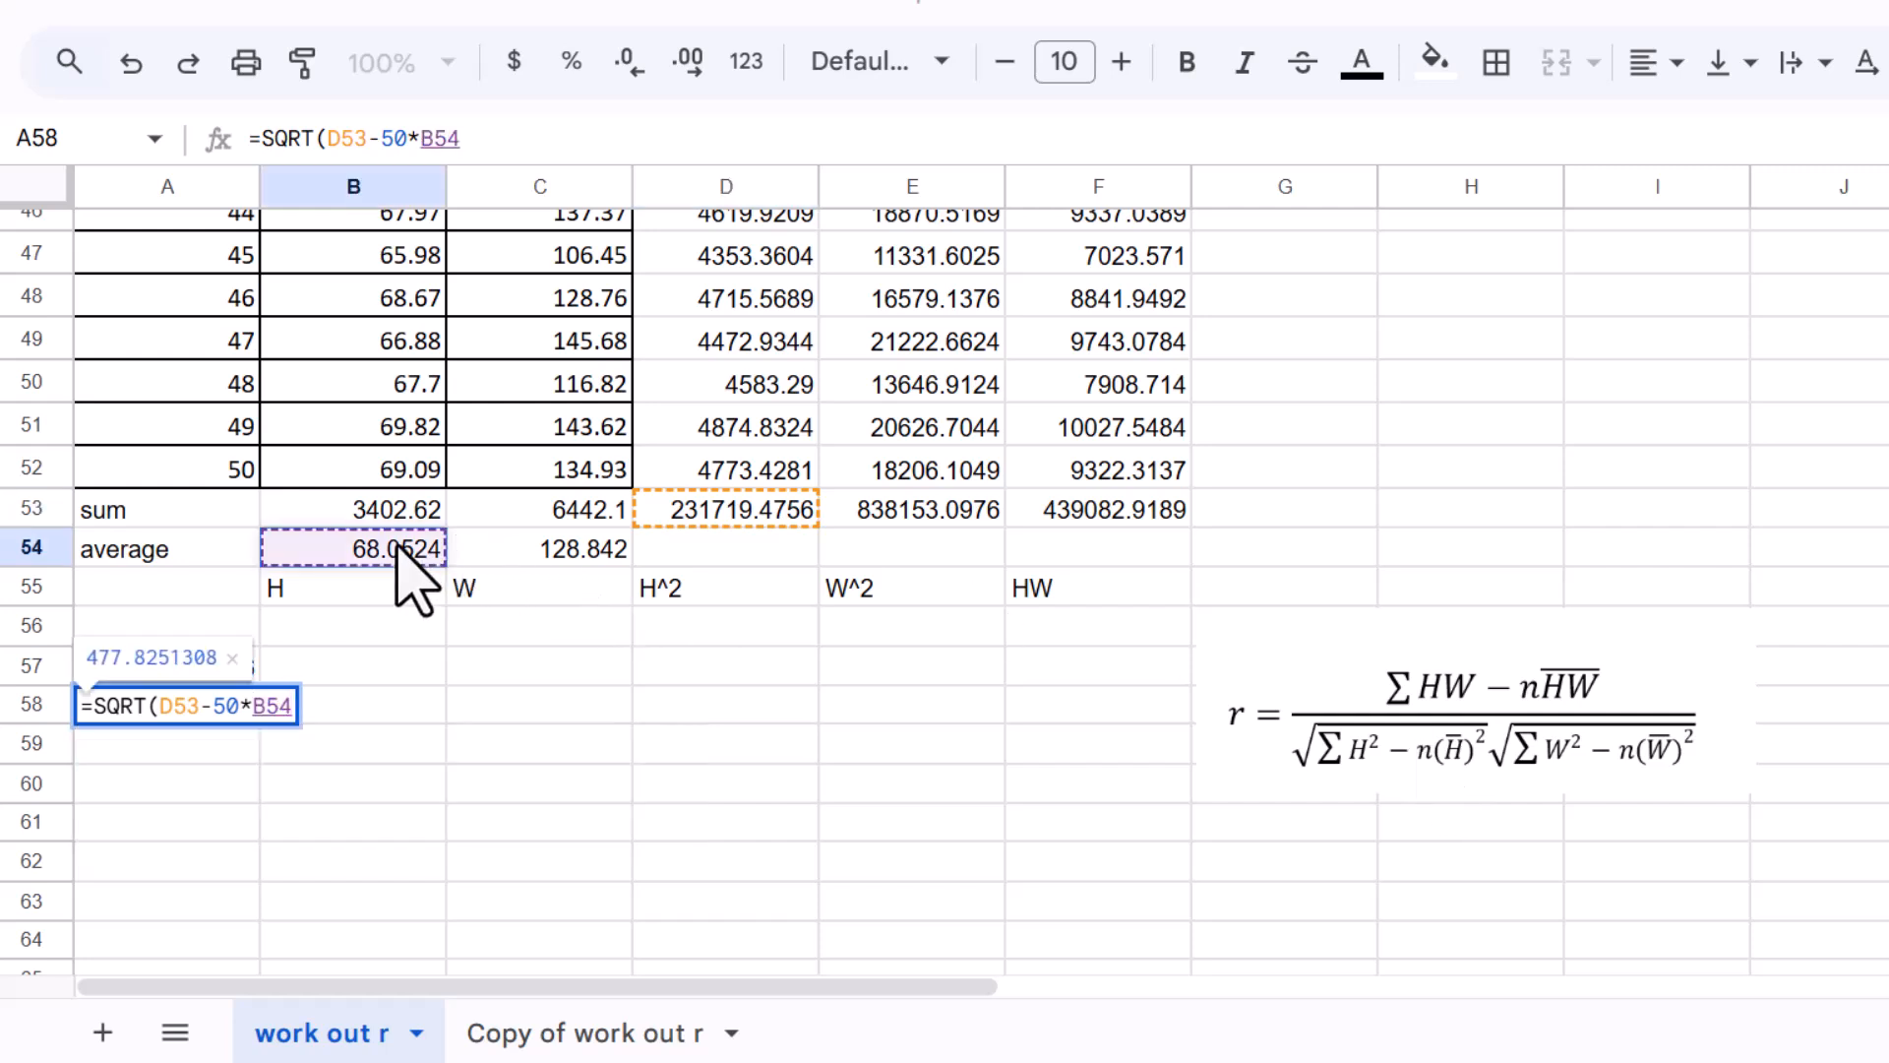
pyautogui.write('^2')
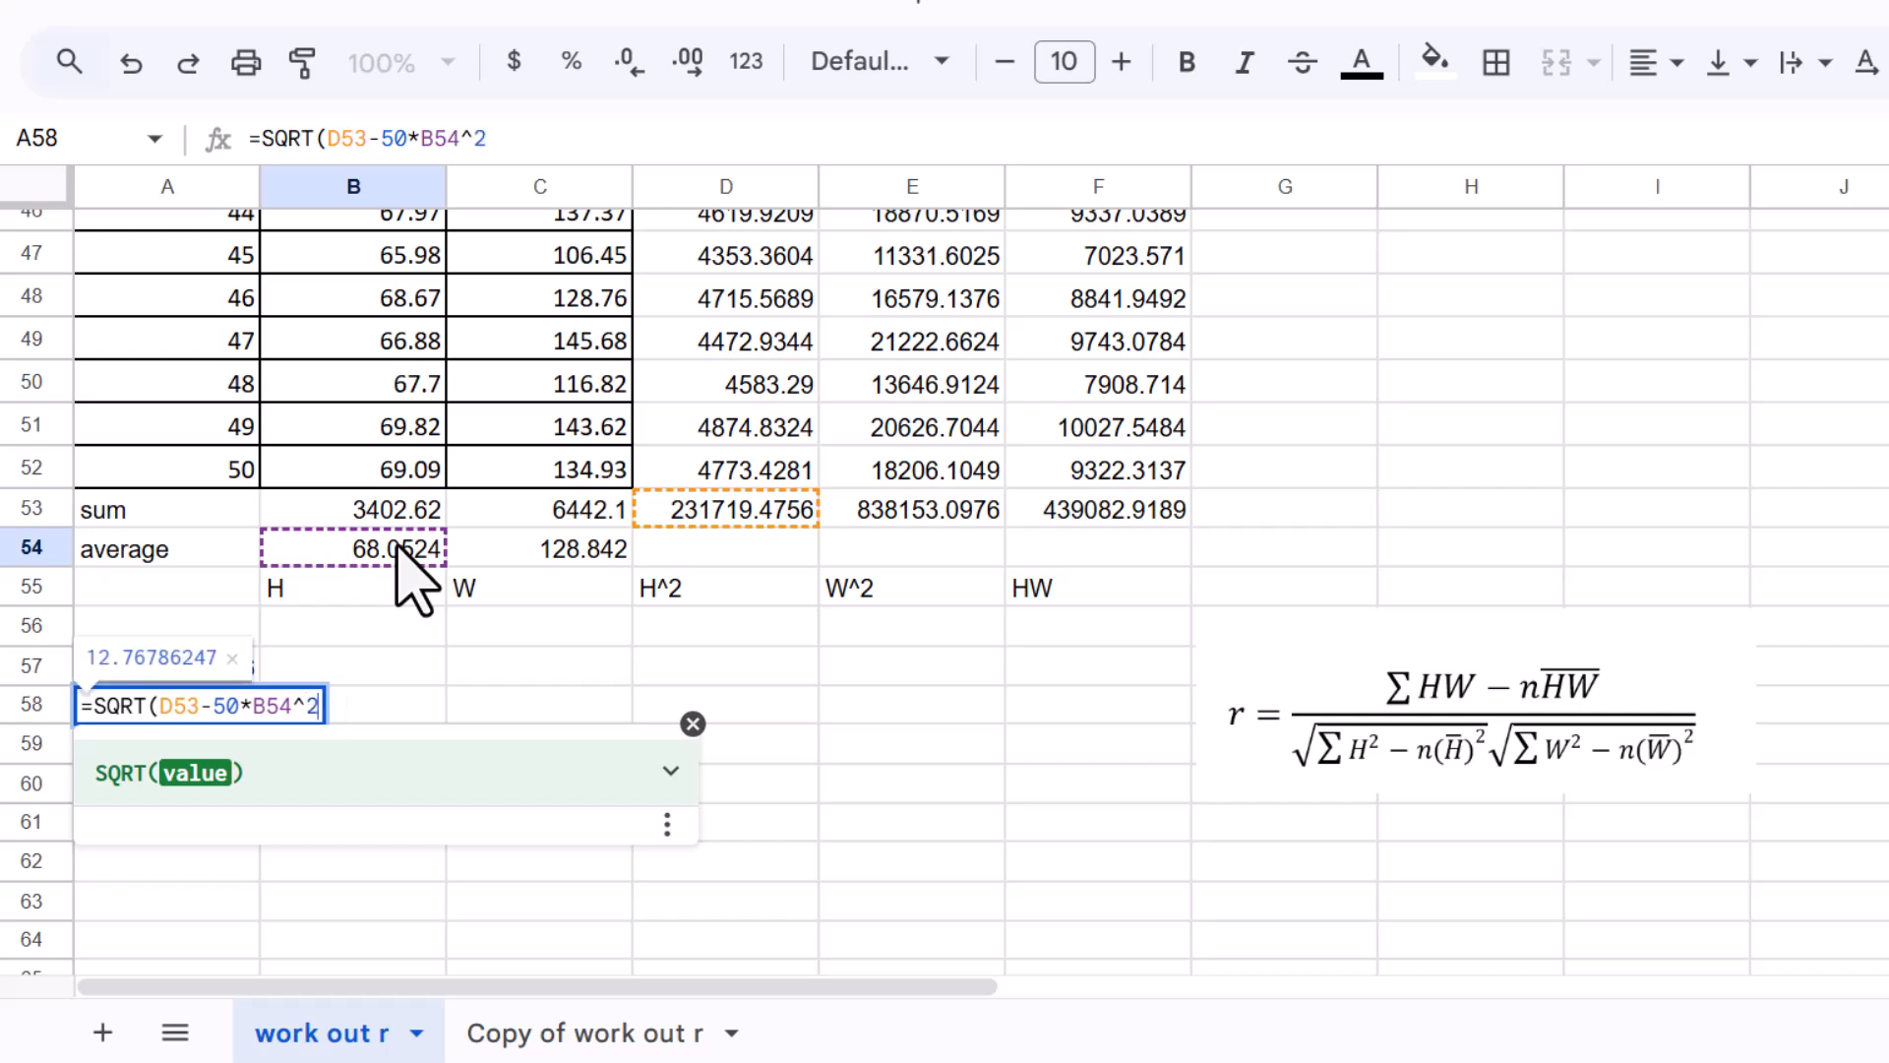
pyautogui.write(')')
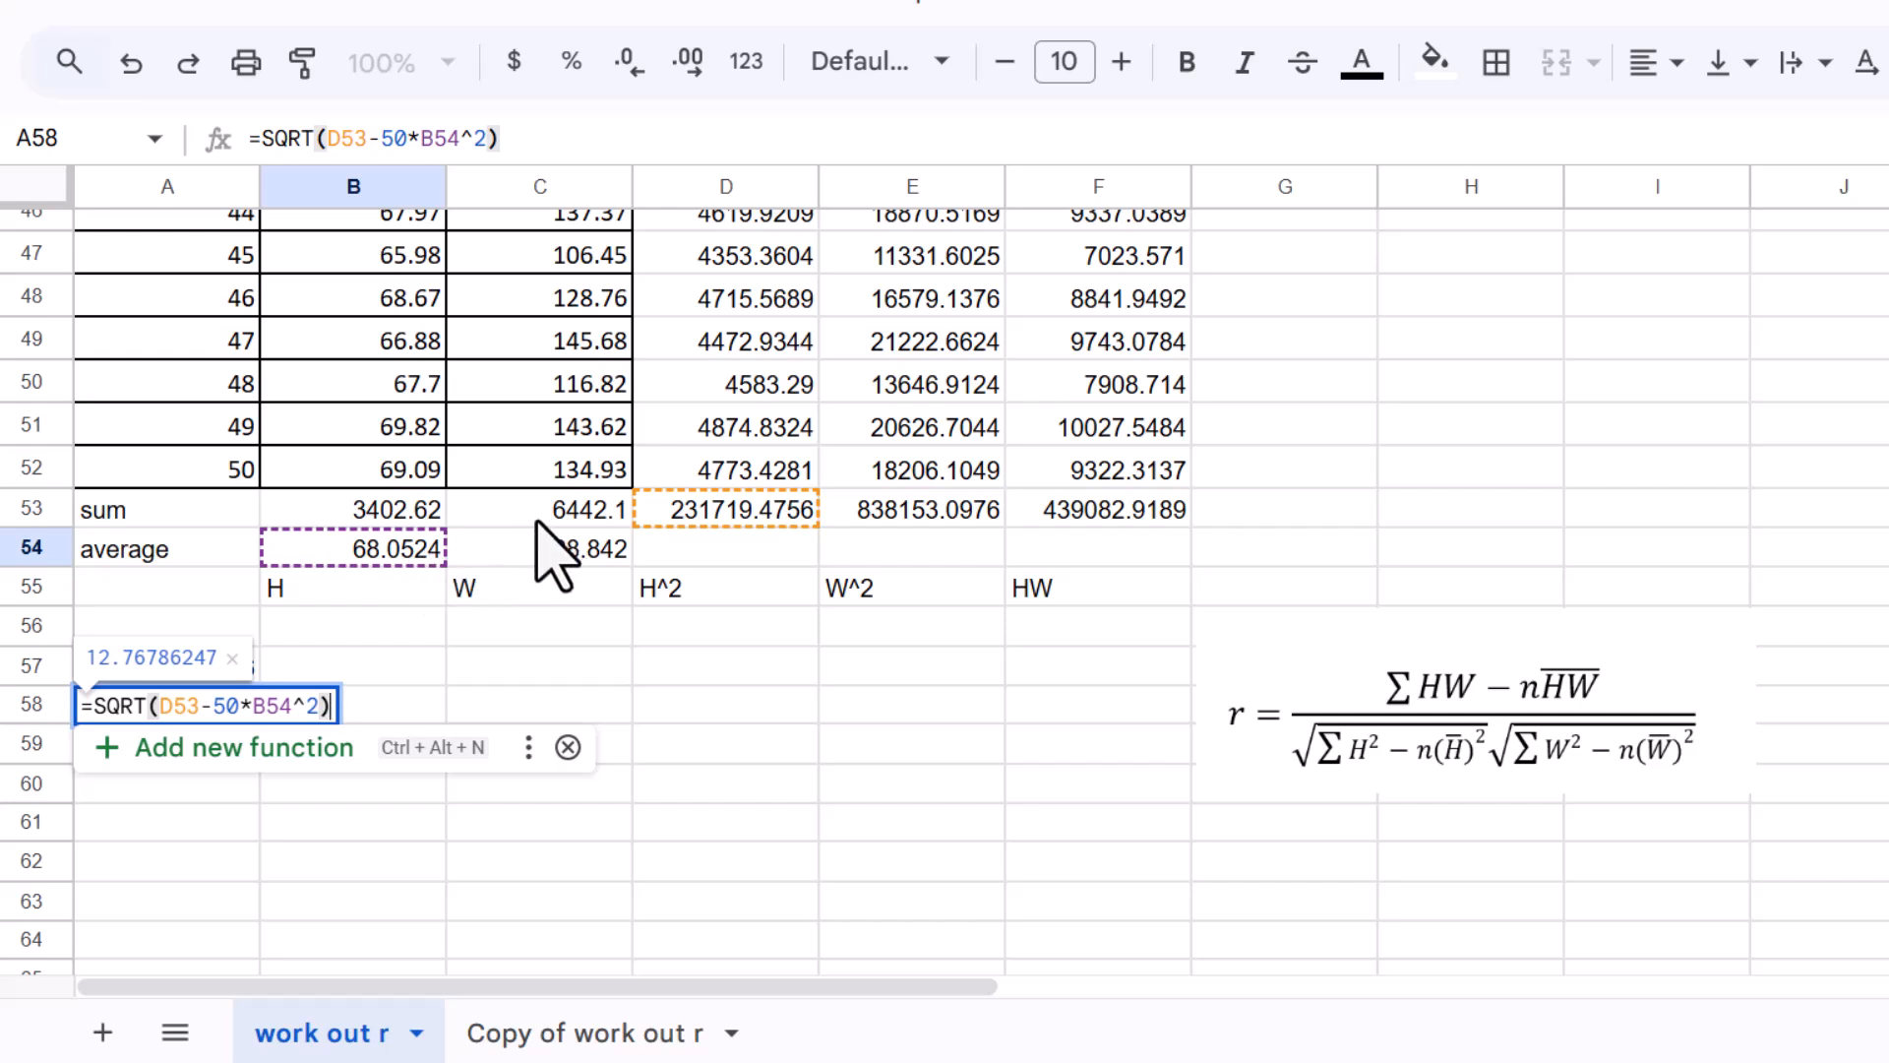
# Complete the denominator formula in A58 by multiplying the height root by the weight root, SQRT(E53-50*C54^2)
pyautogui.write('*')
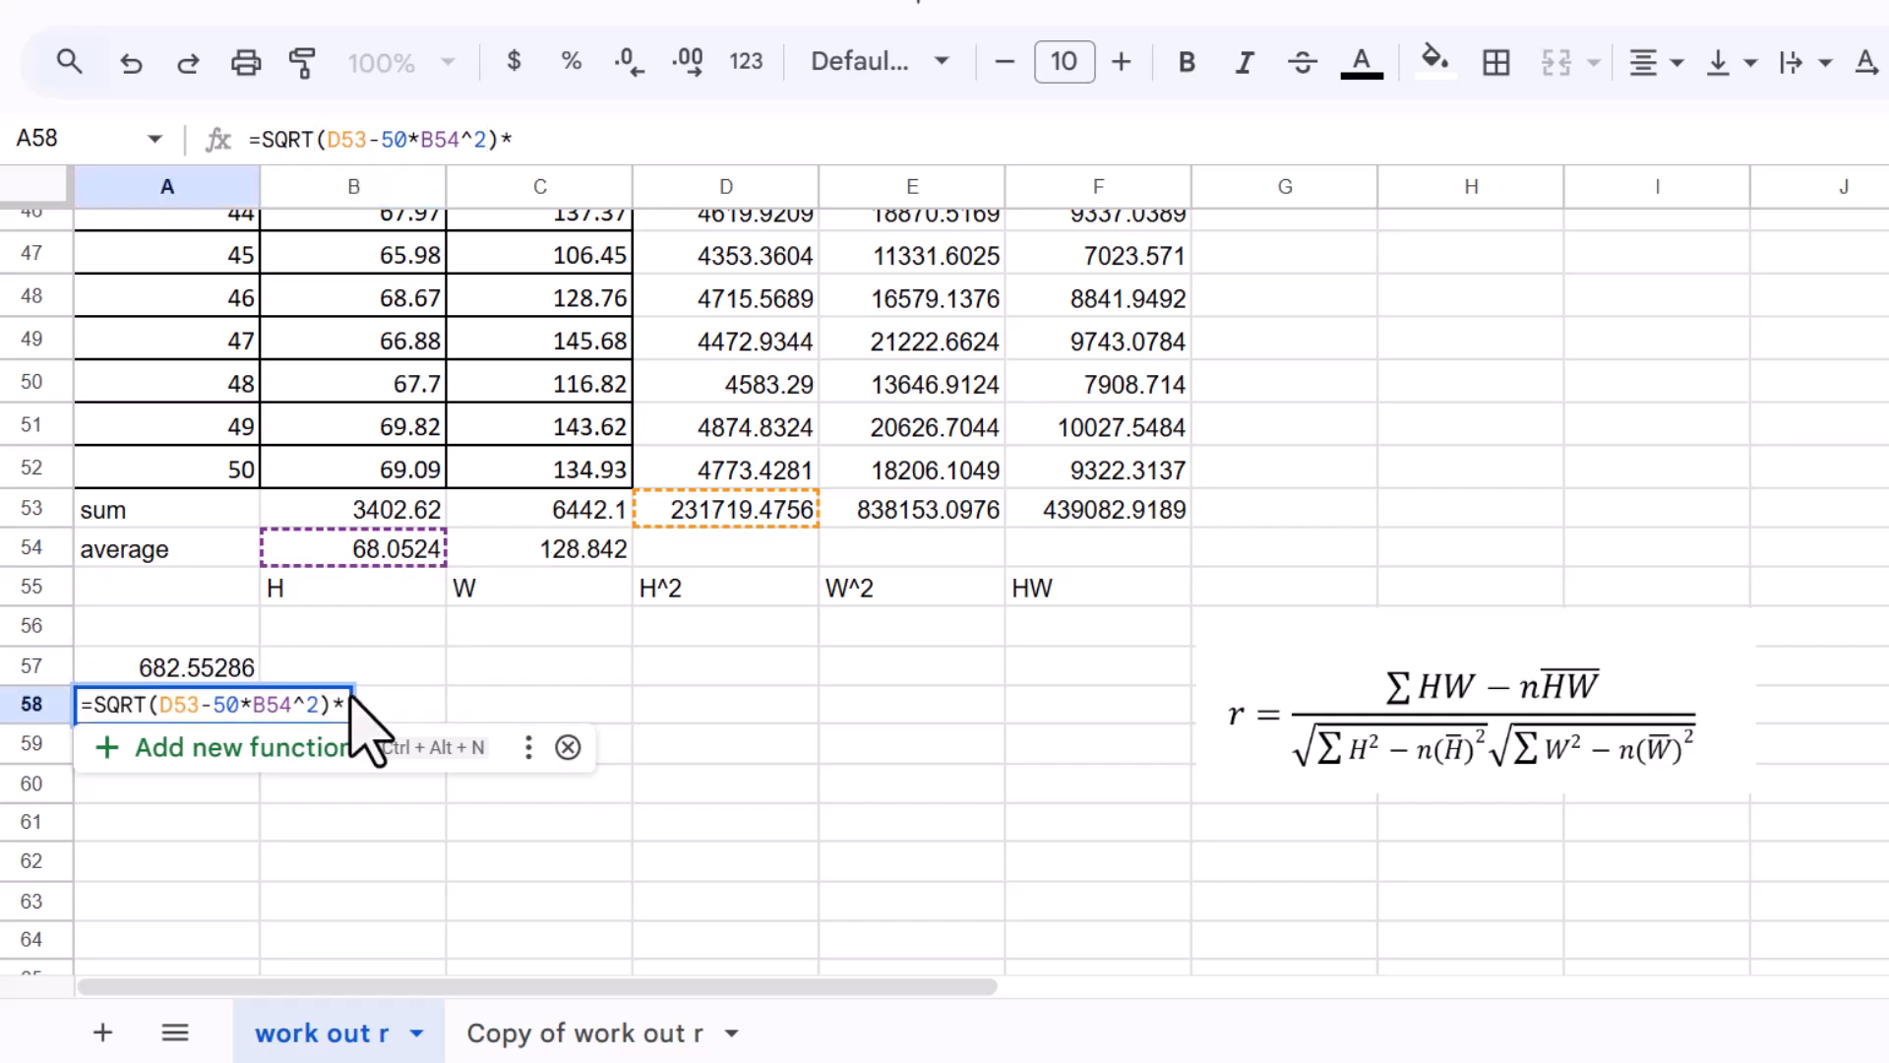
pyautogui.write('sq')
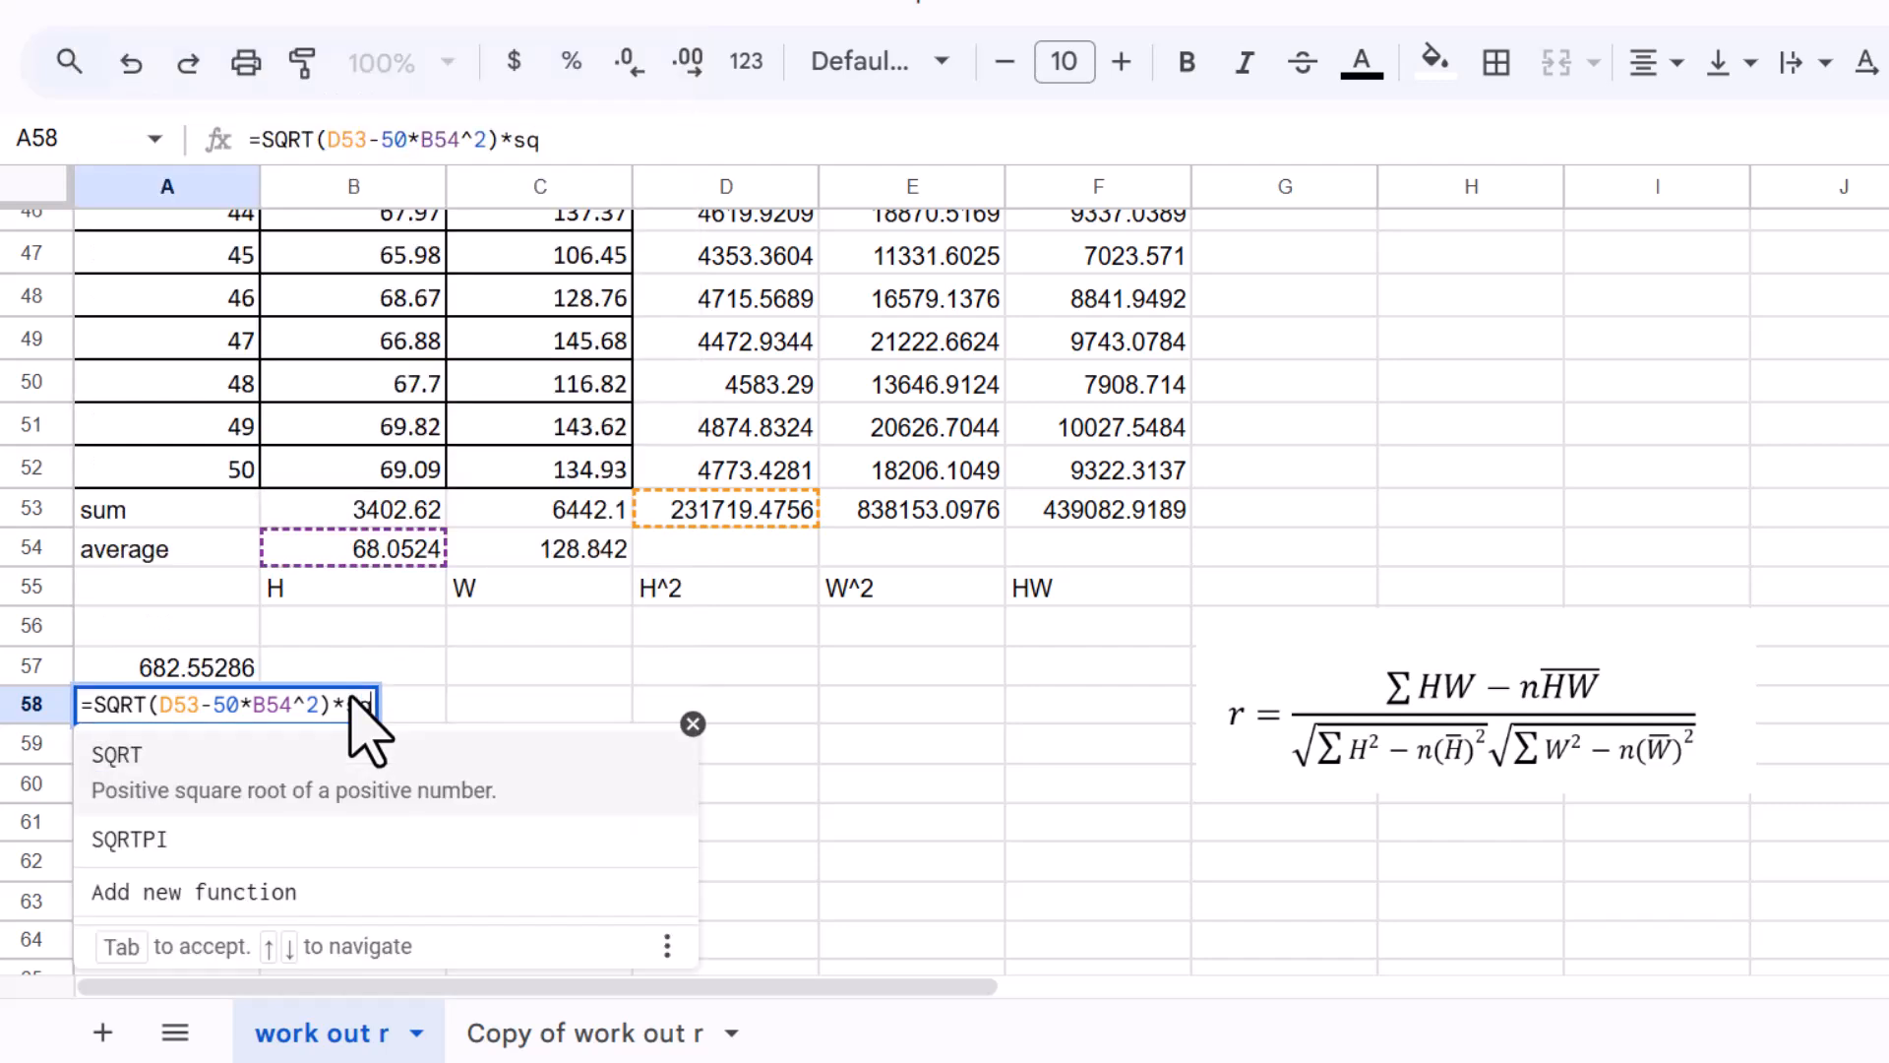
pyautogui.click(162, 782)
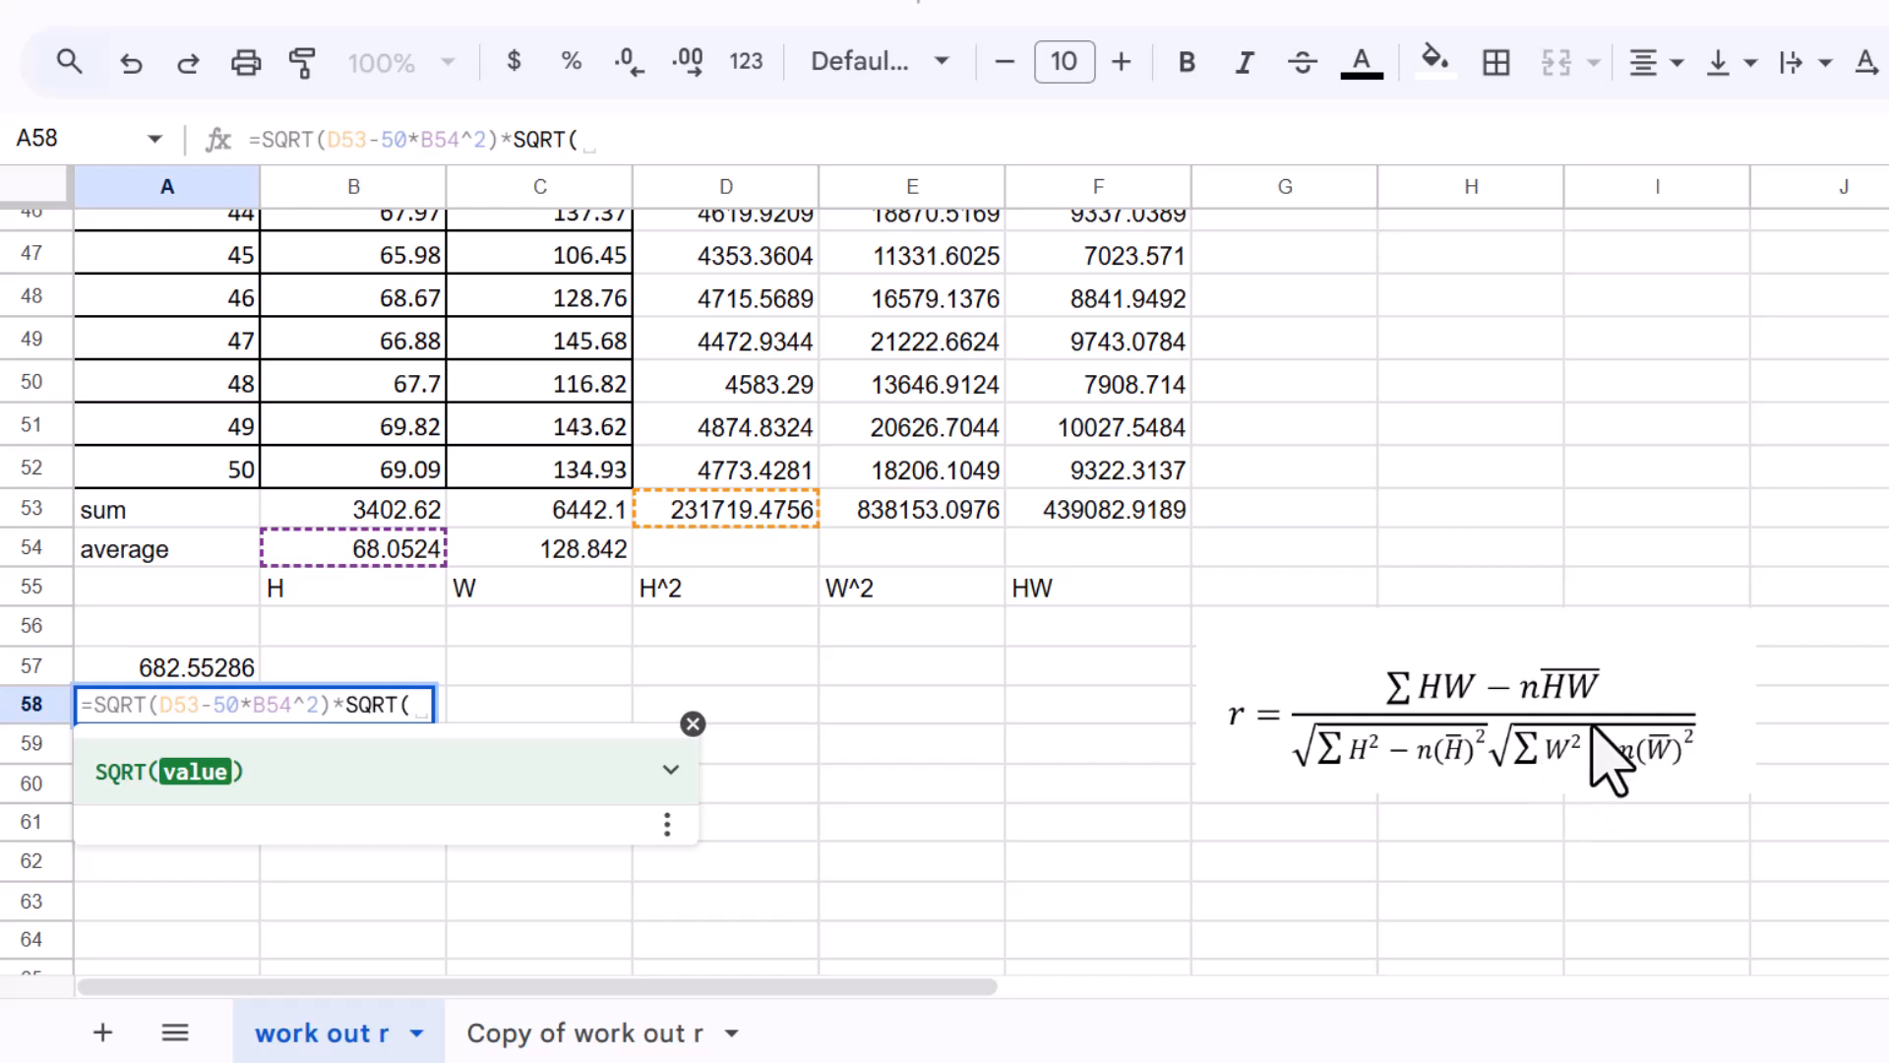
pyautogui.click(915, 512)
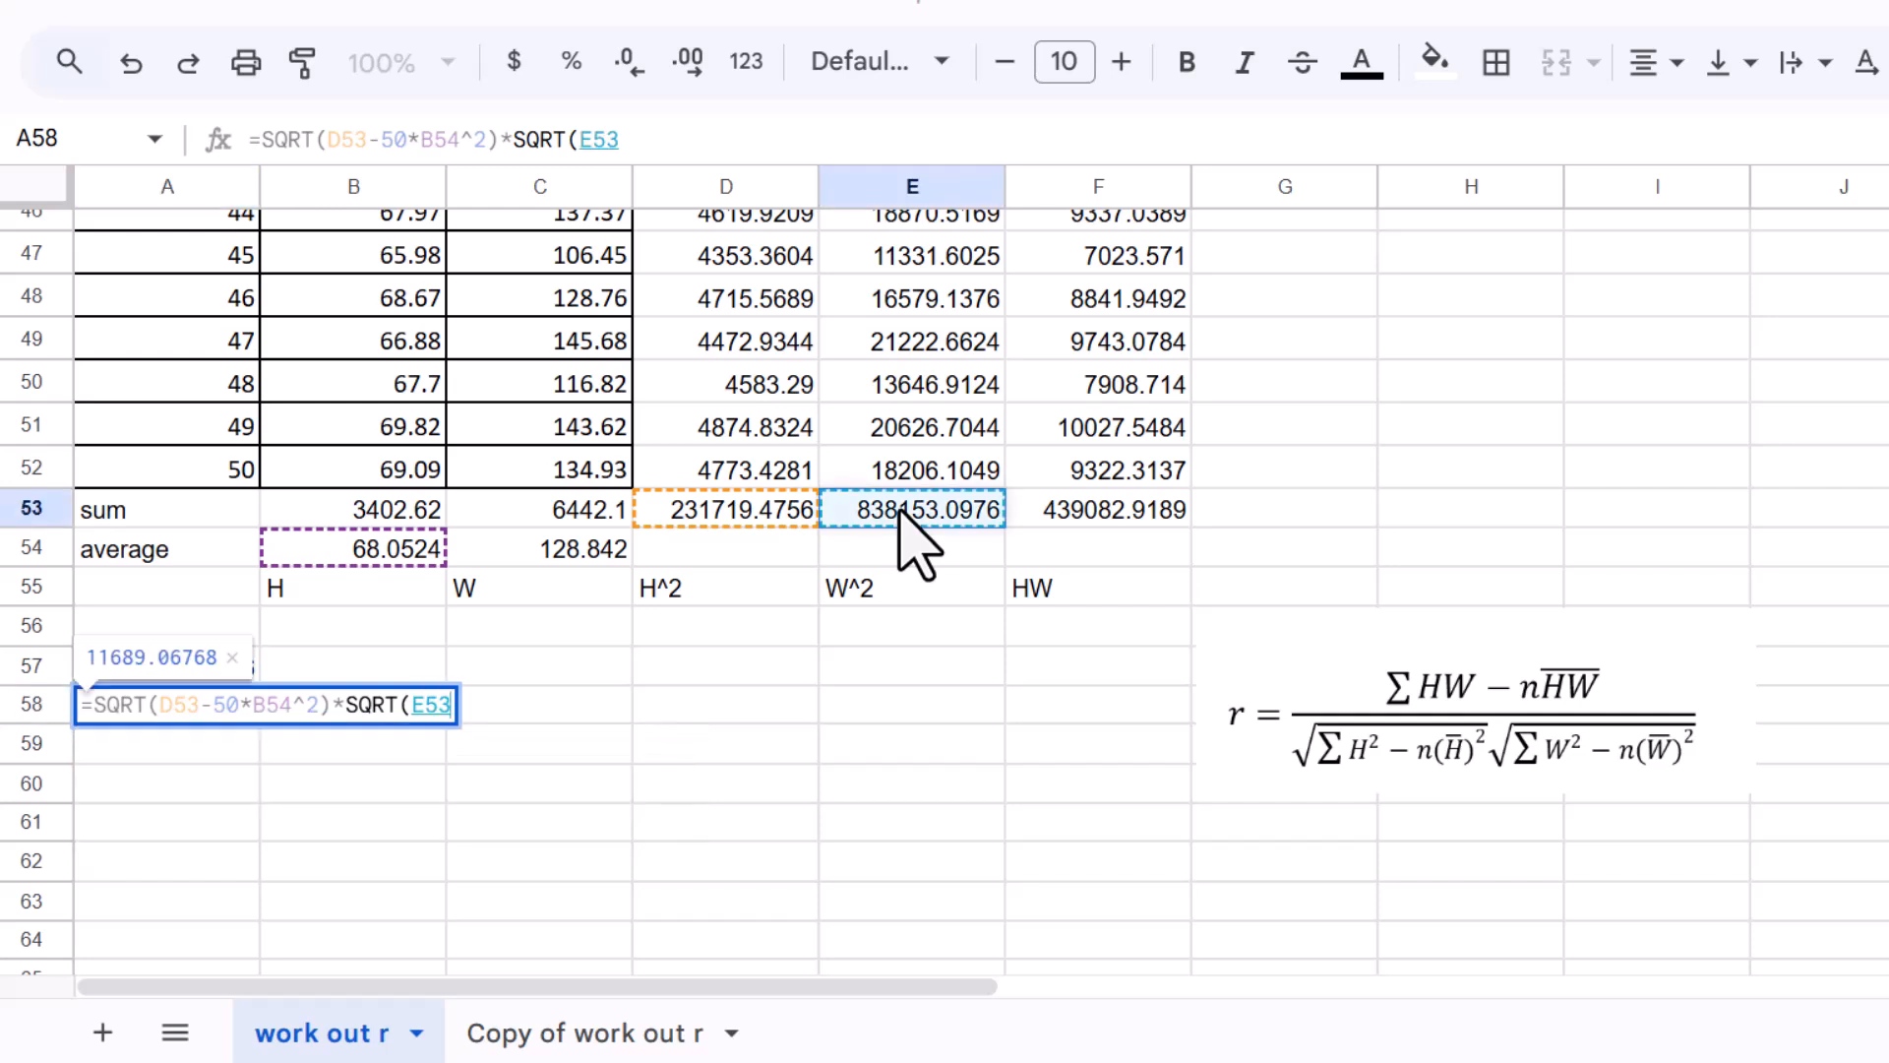
pyautogui.write('-')
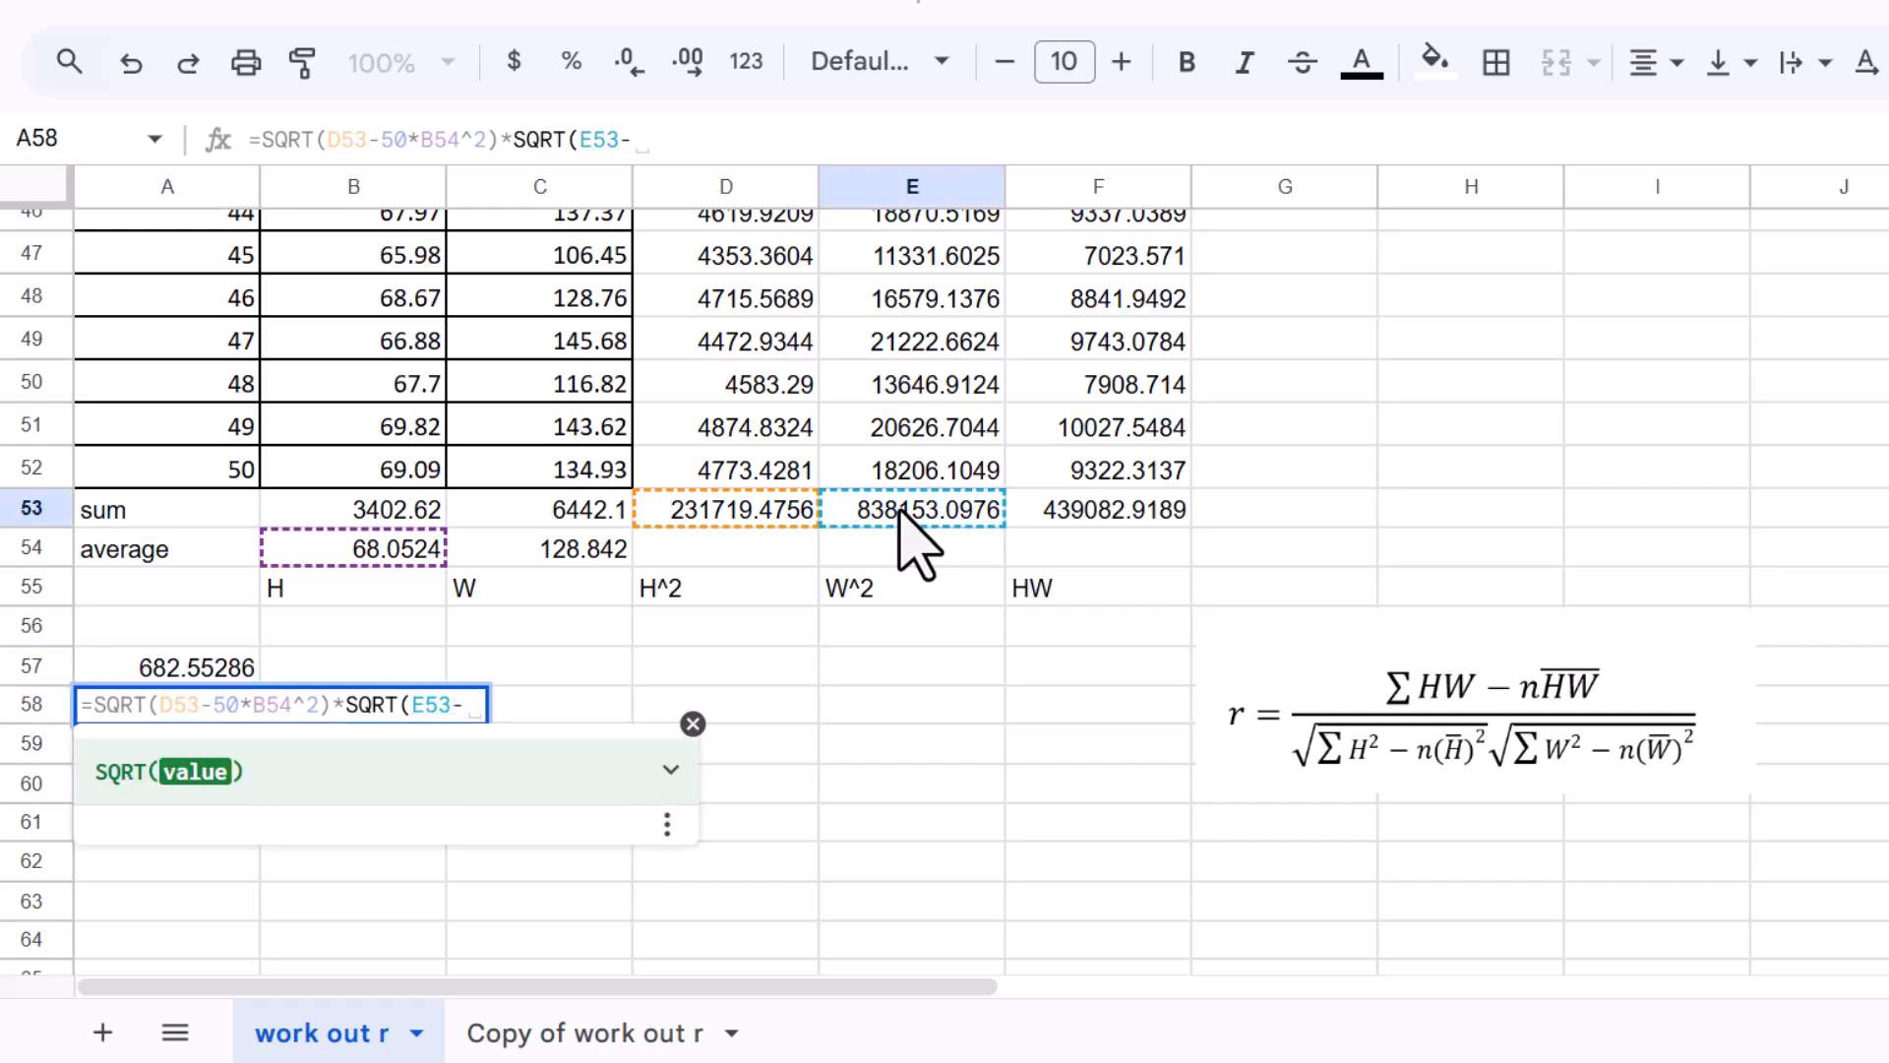
pyautogui.write('50')
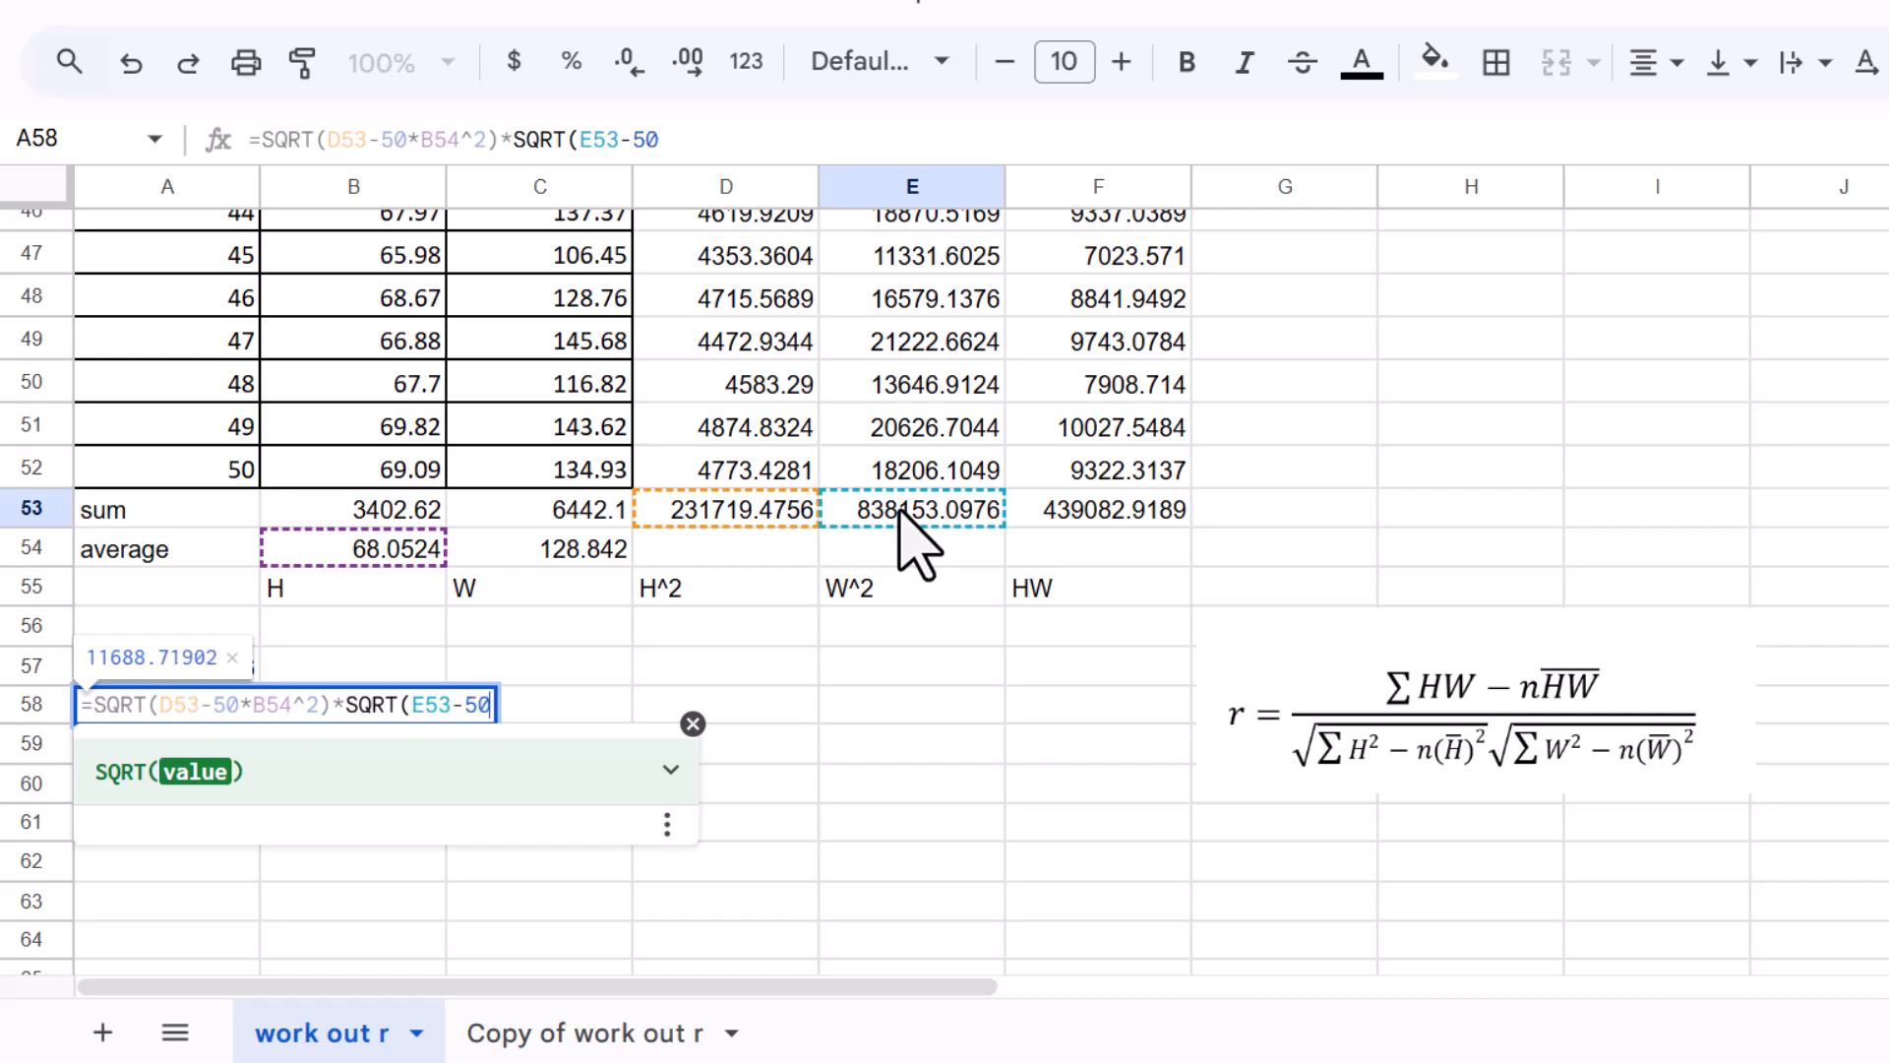
pyautogui.write('*')
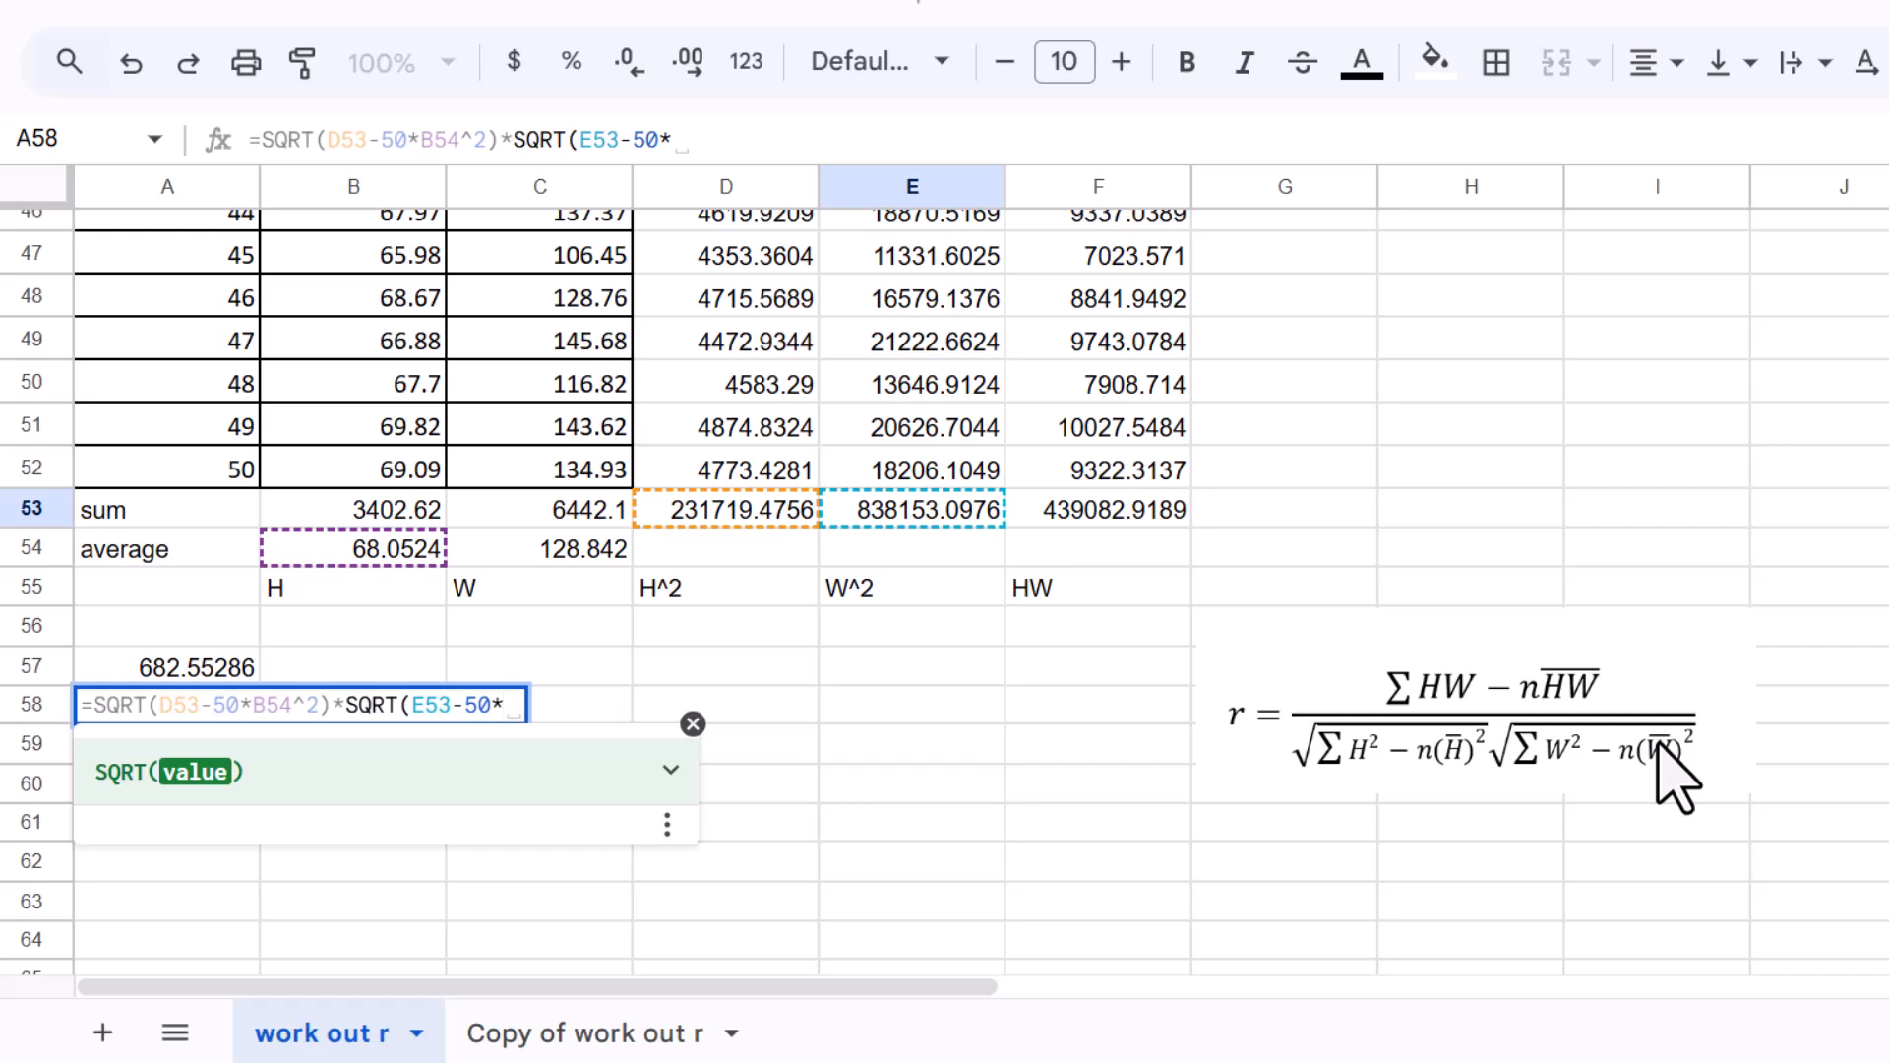
pyautogui.click(565, 556)
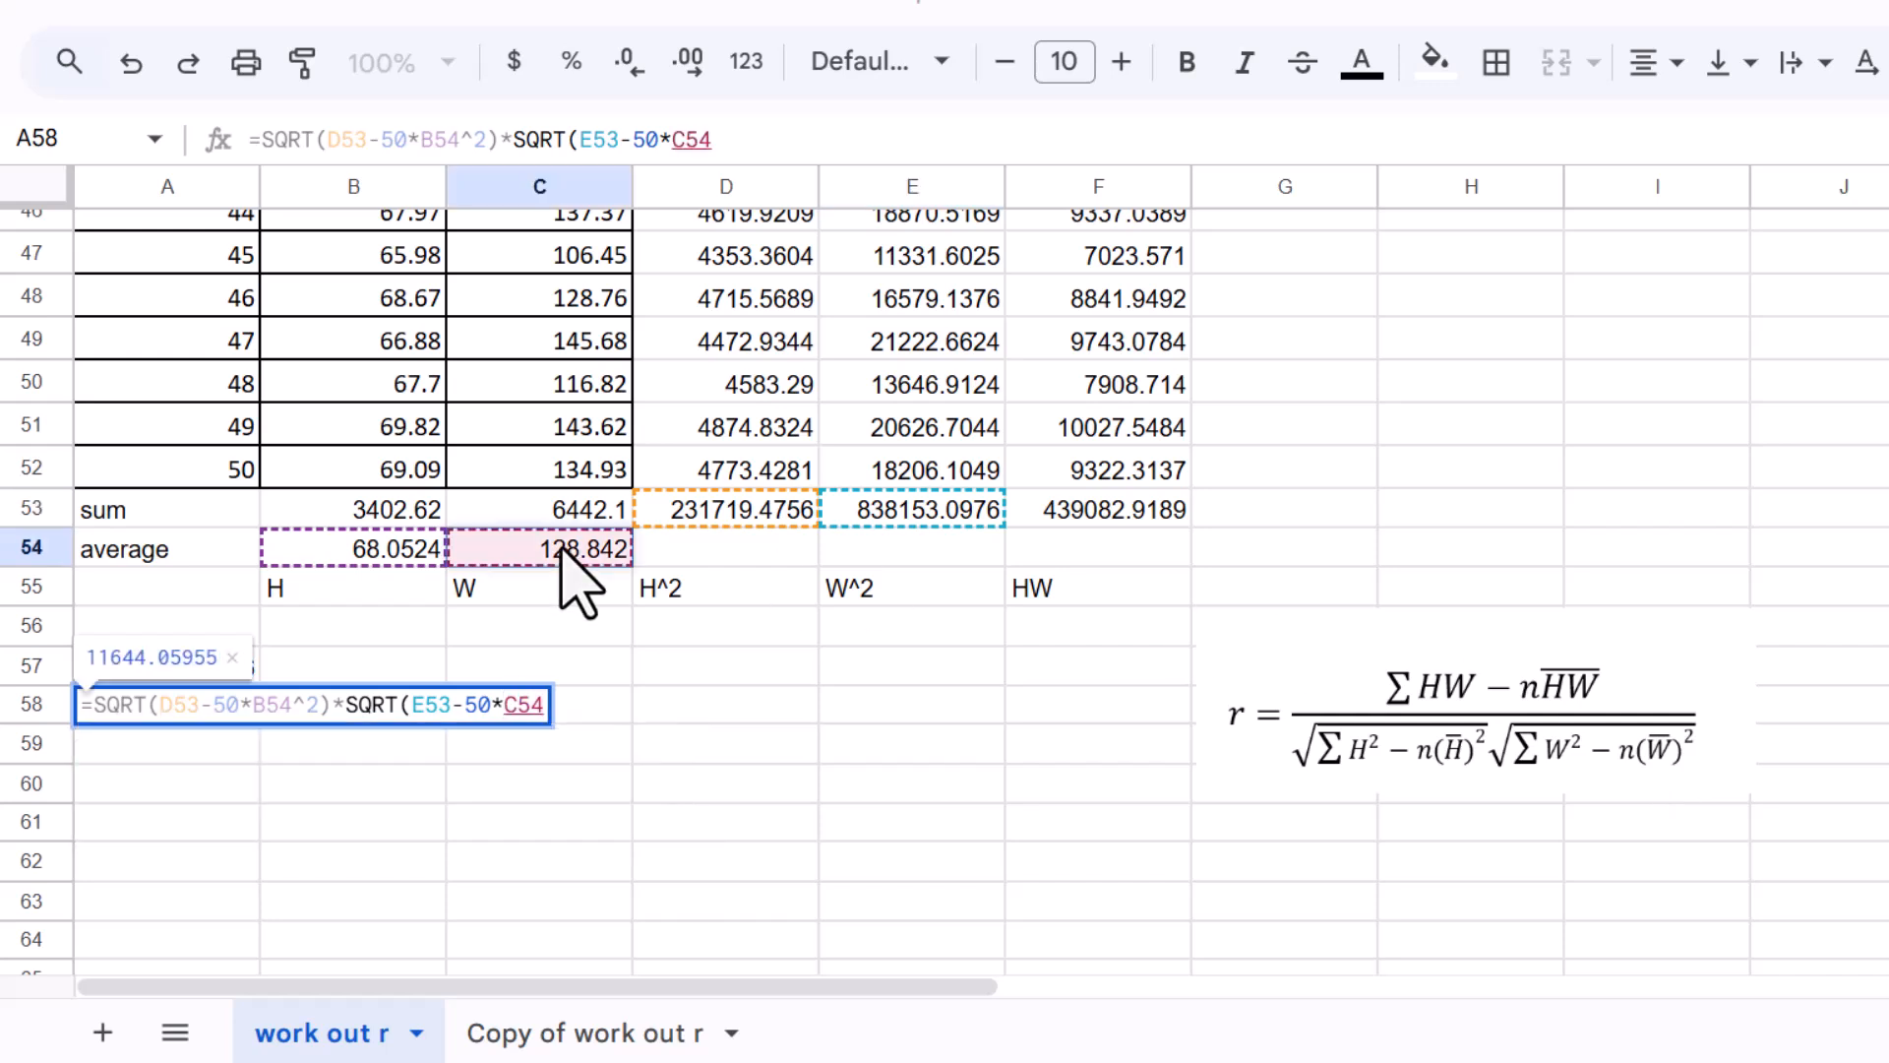
pyautogui.write('^')
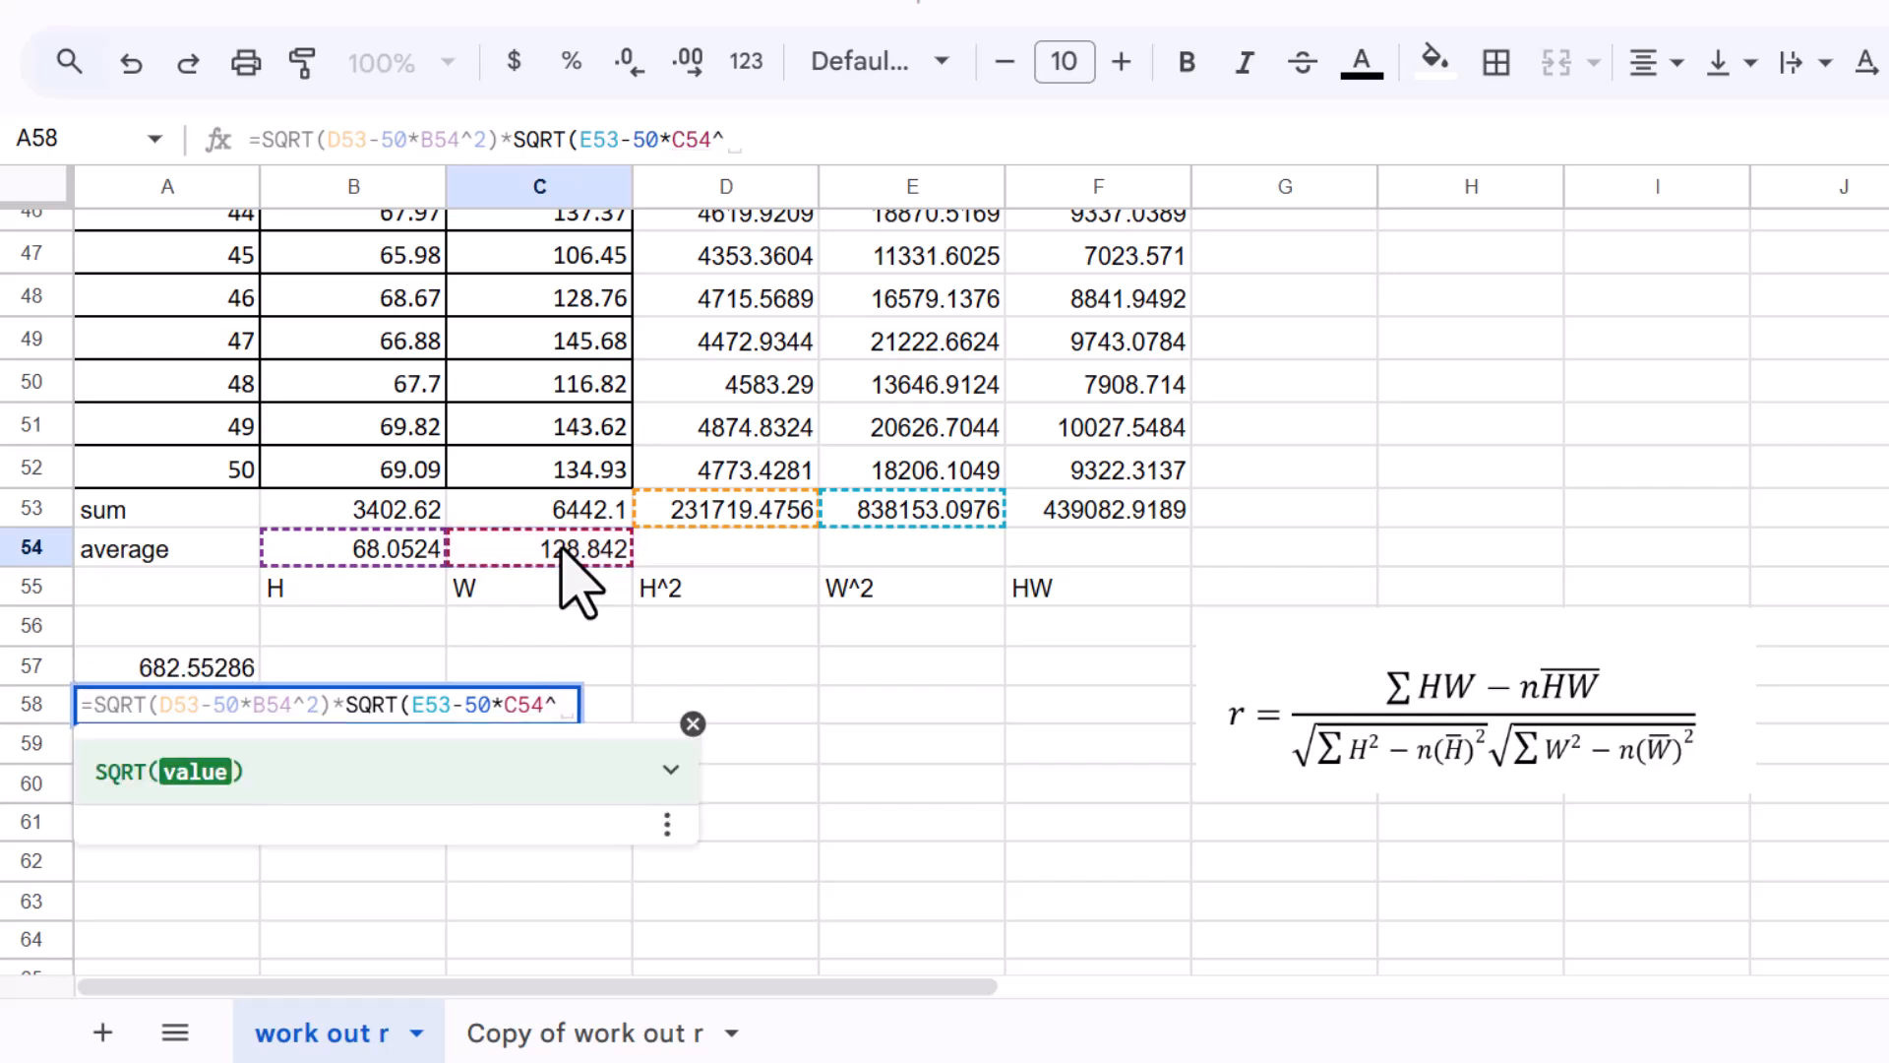
pyautogui.write('2')
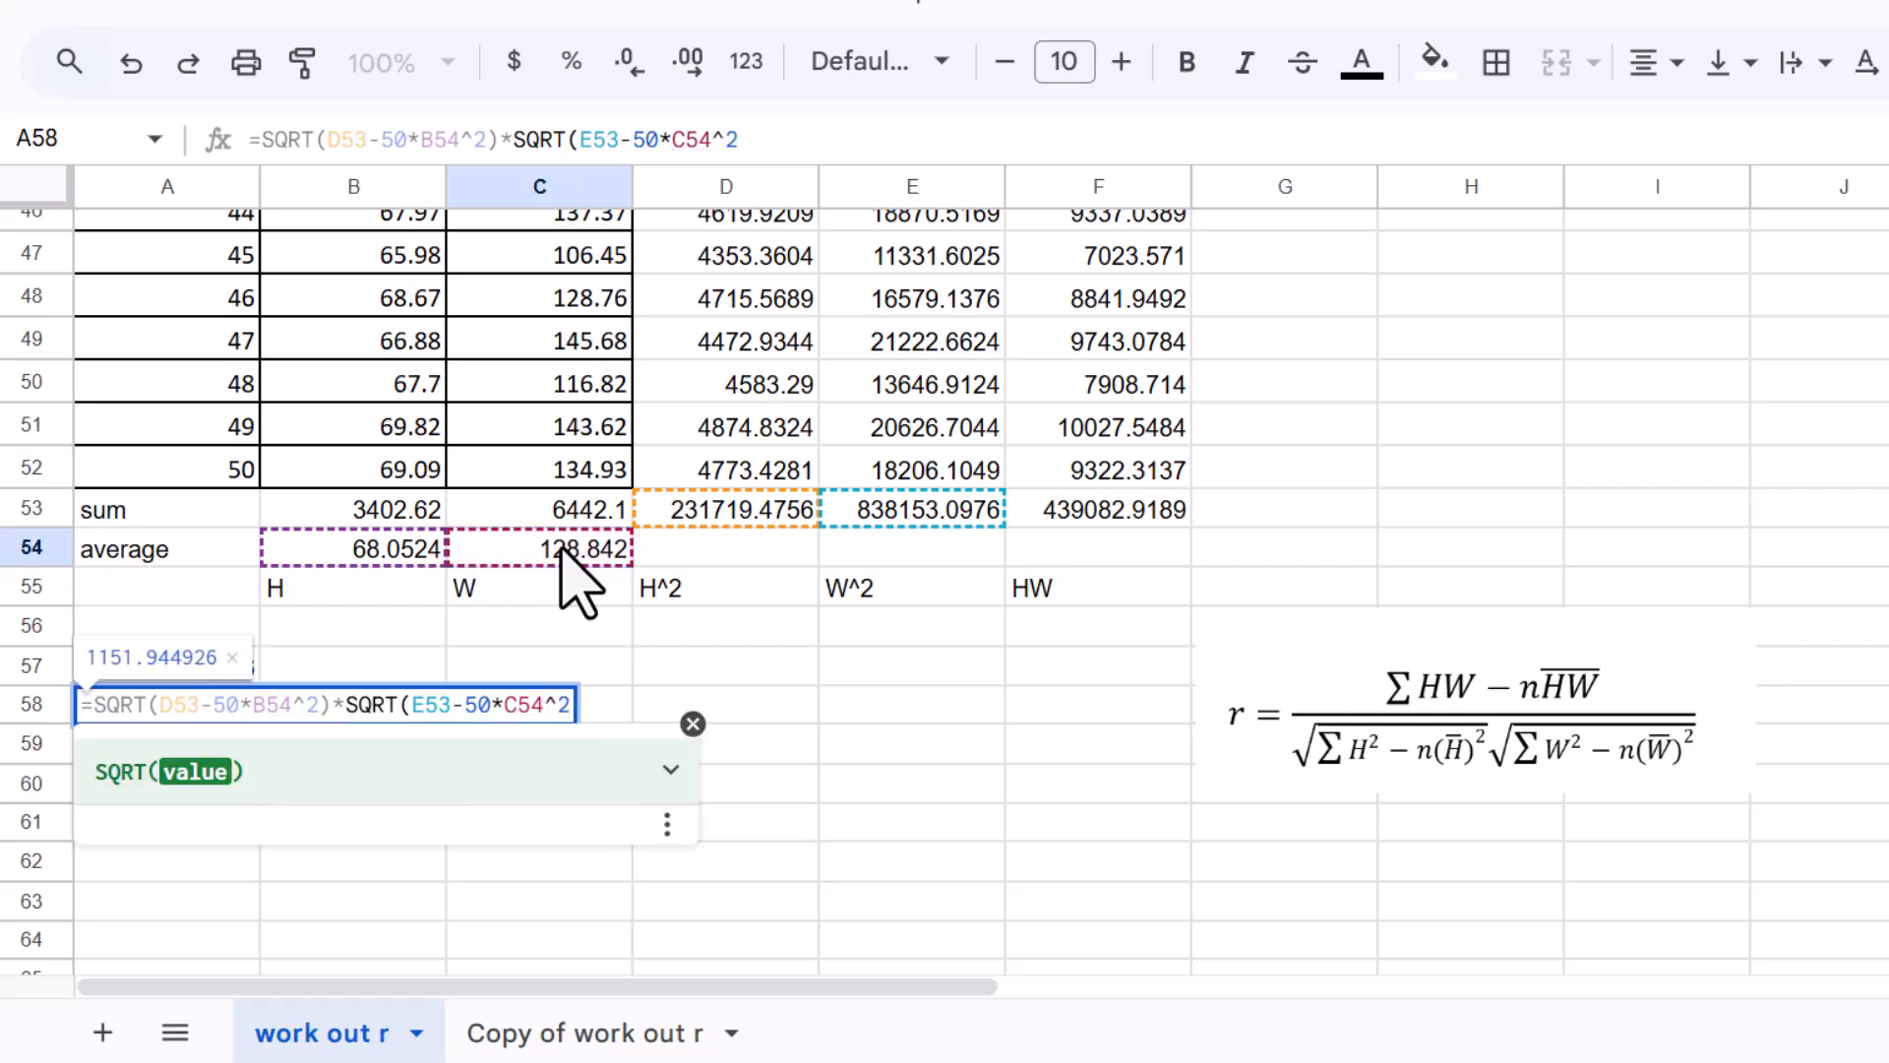
pyautogui.write(')')
pyautogui.press('Return')
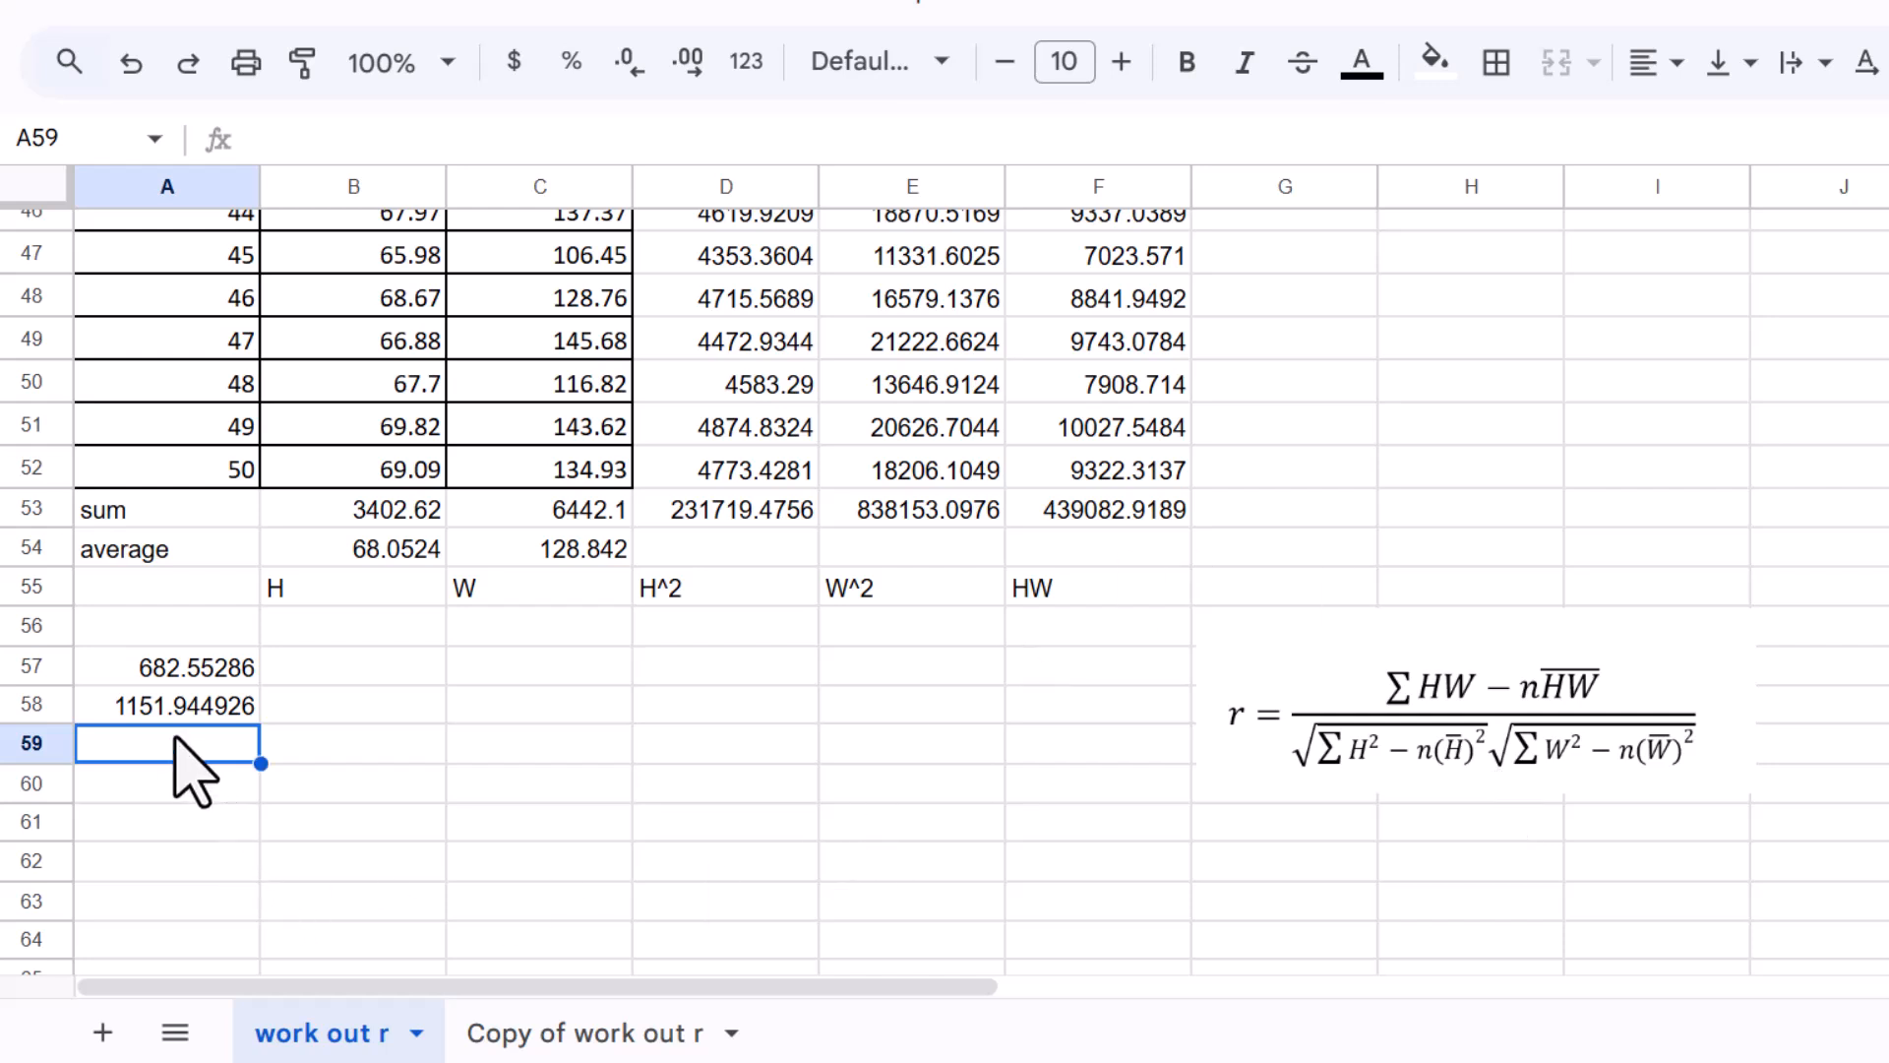
# Calculate r in cell A59 by dividing the numerator by the denominator with =A57/A58
pyautogui.write('=')
pyautogui.click(185, 669)
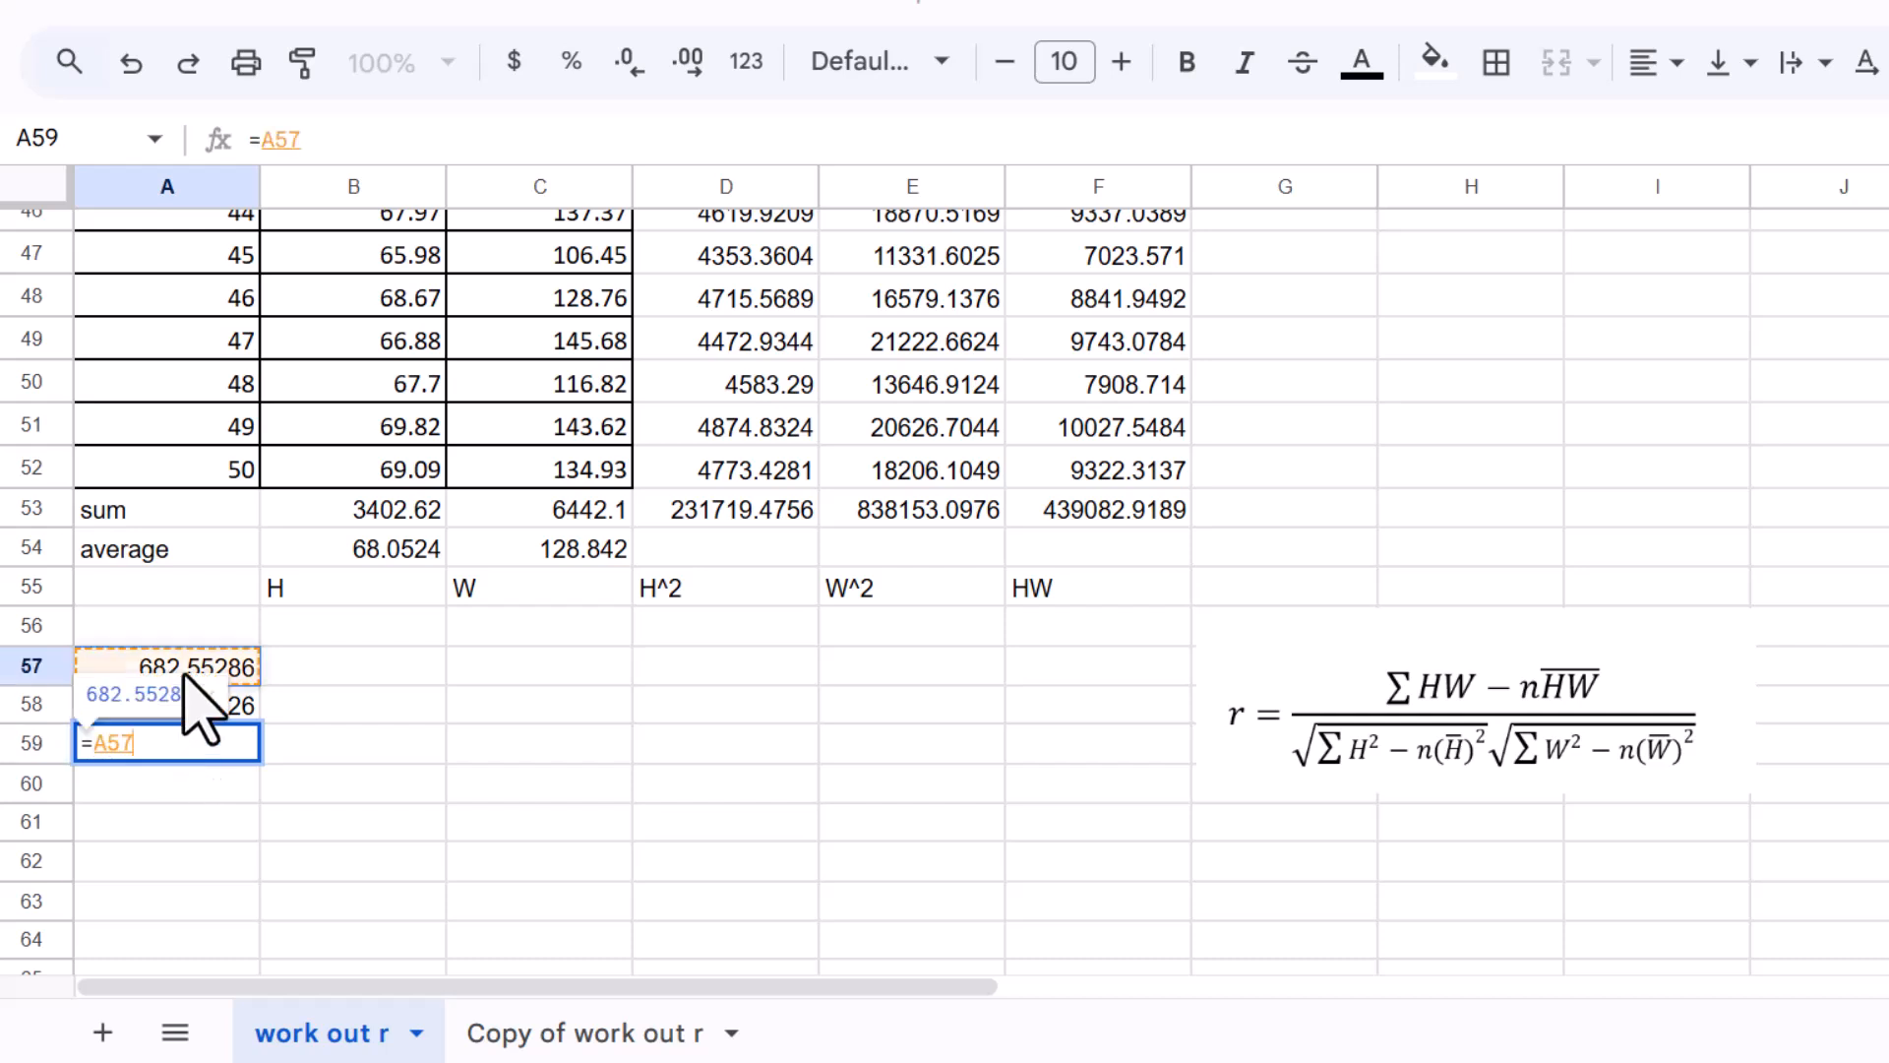
pyautogui.write('/')
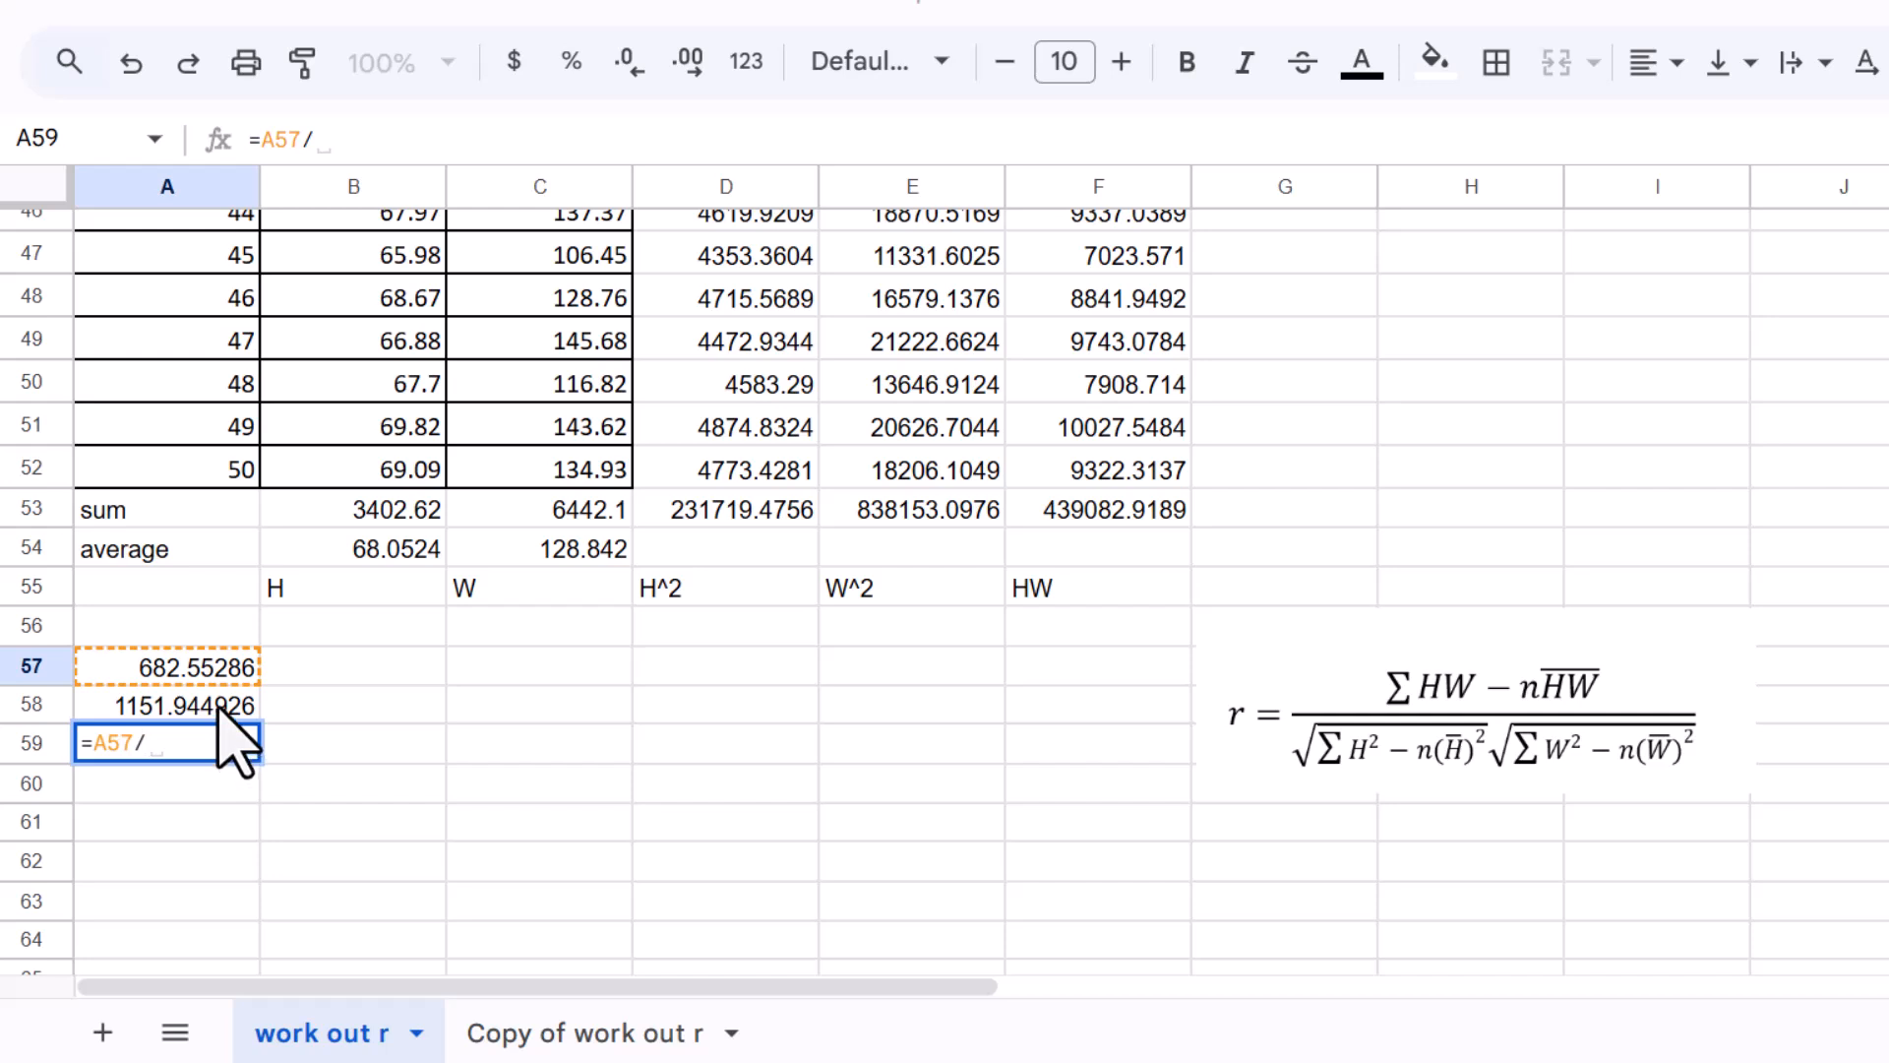
pyautogui.click(217, 707)
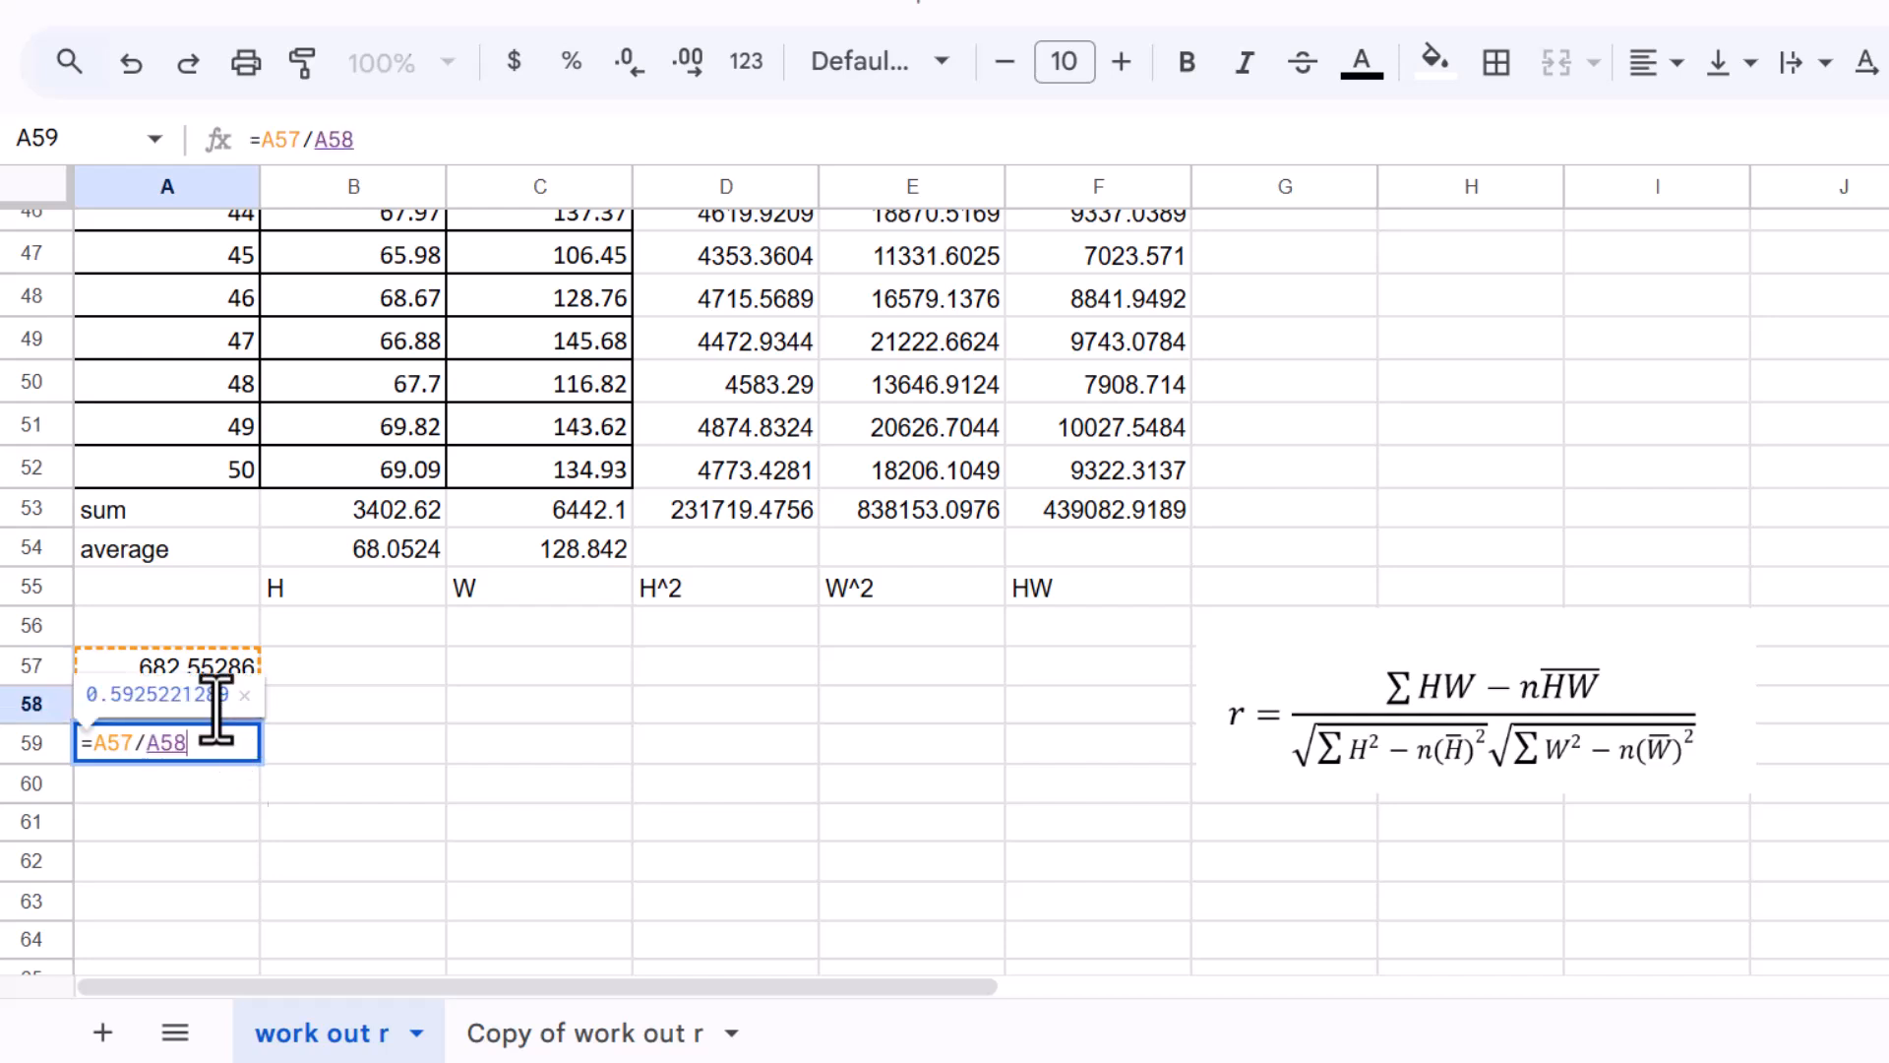
pyautogui.press('Return')
pyautogui.press('Down')
pyautogui.press('Down')
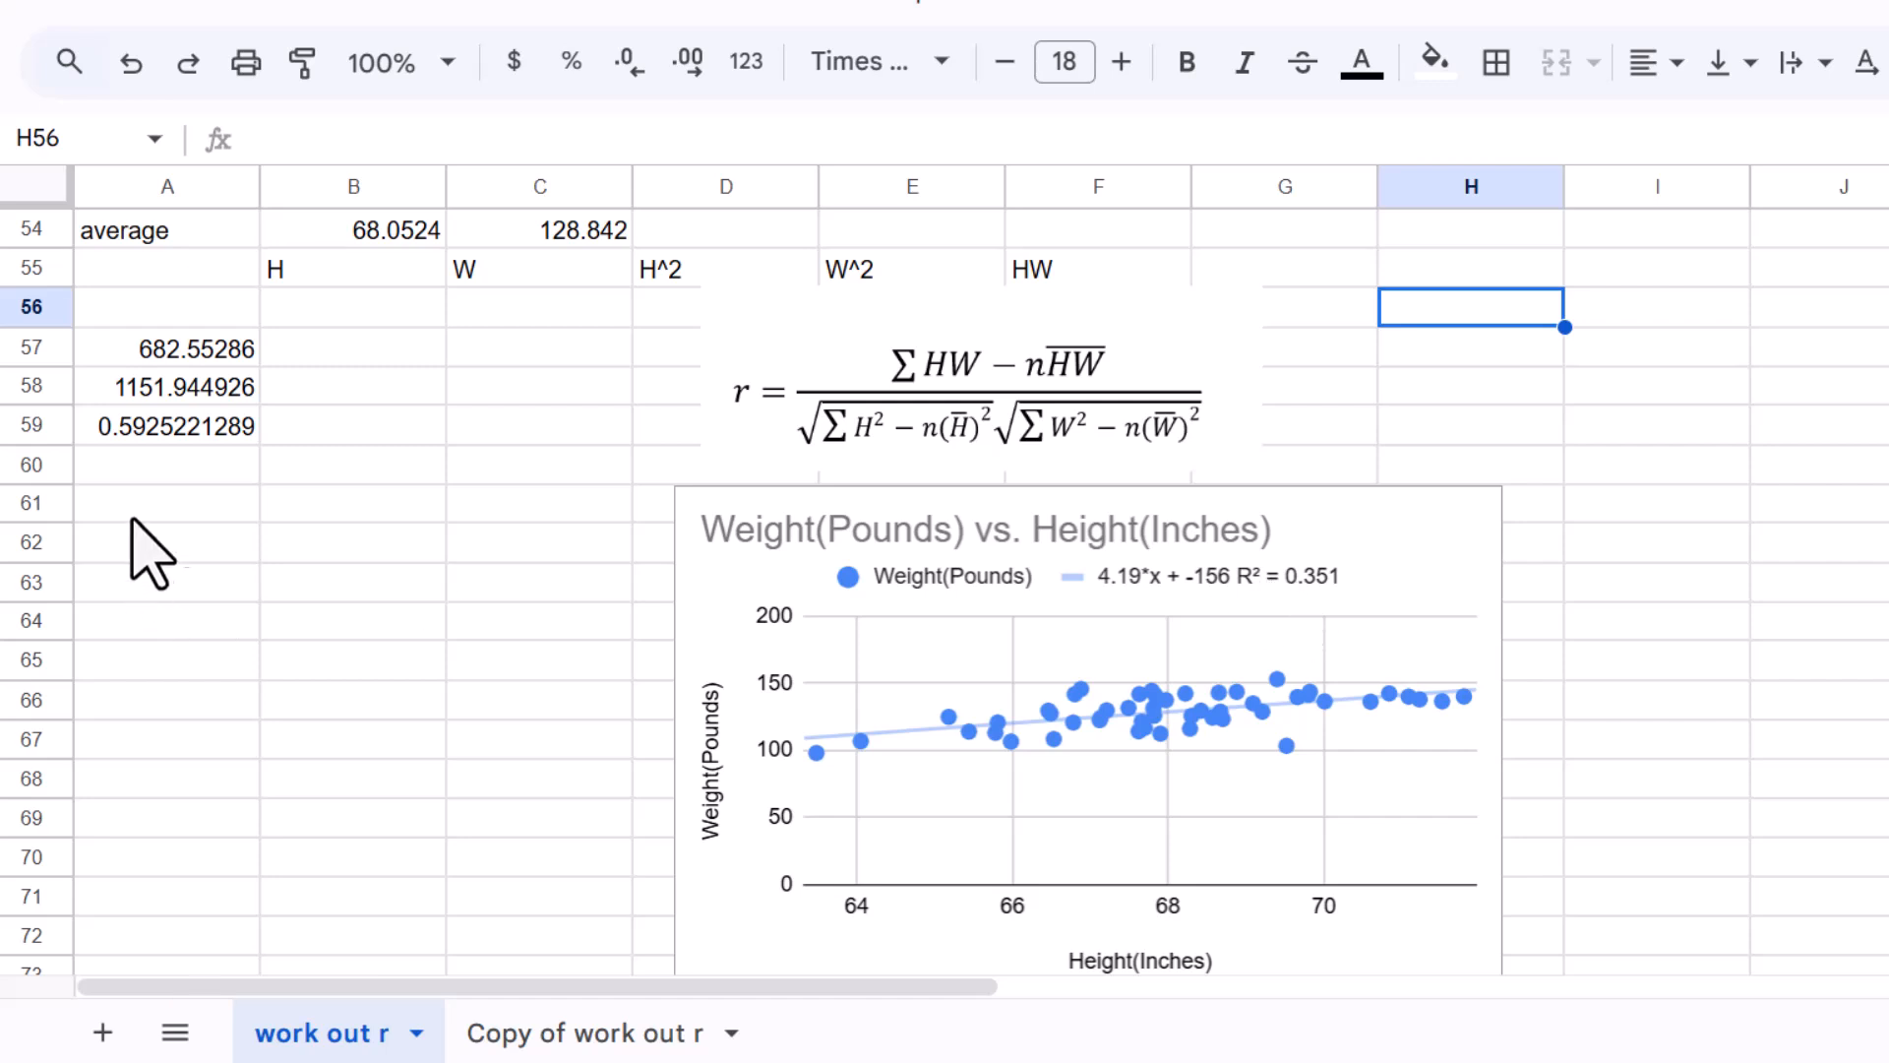
# Calculate r squared in cell A60 with =A59^2
pyautogui.click(163, 464)
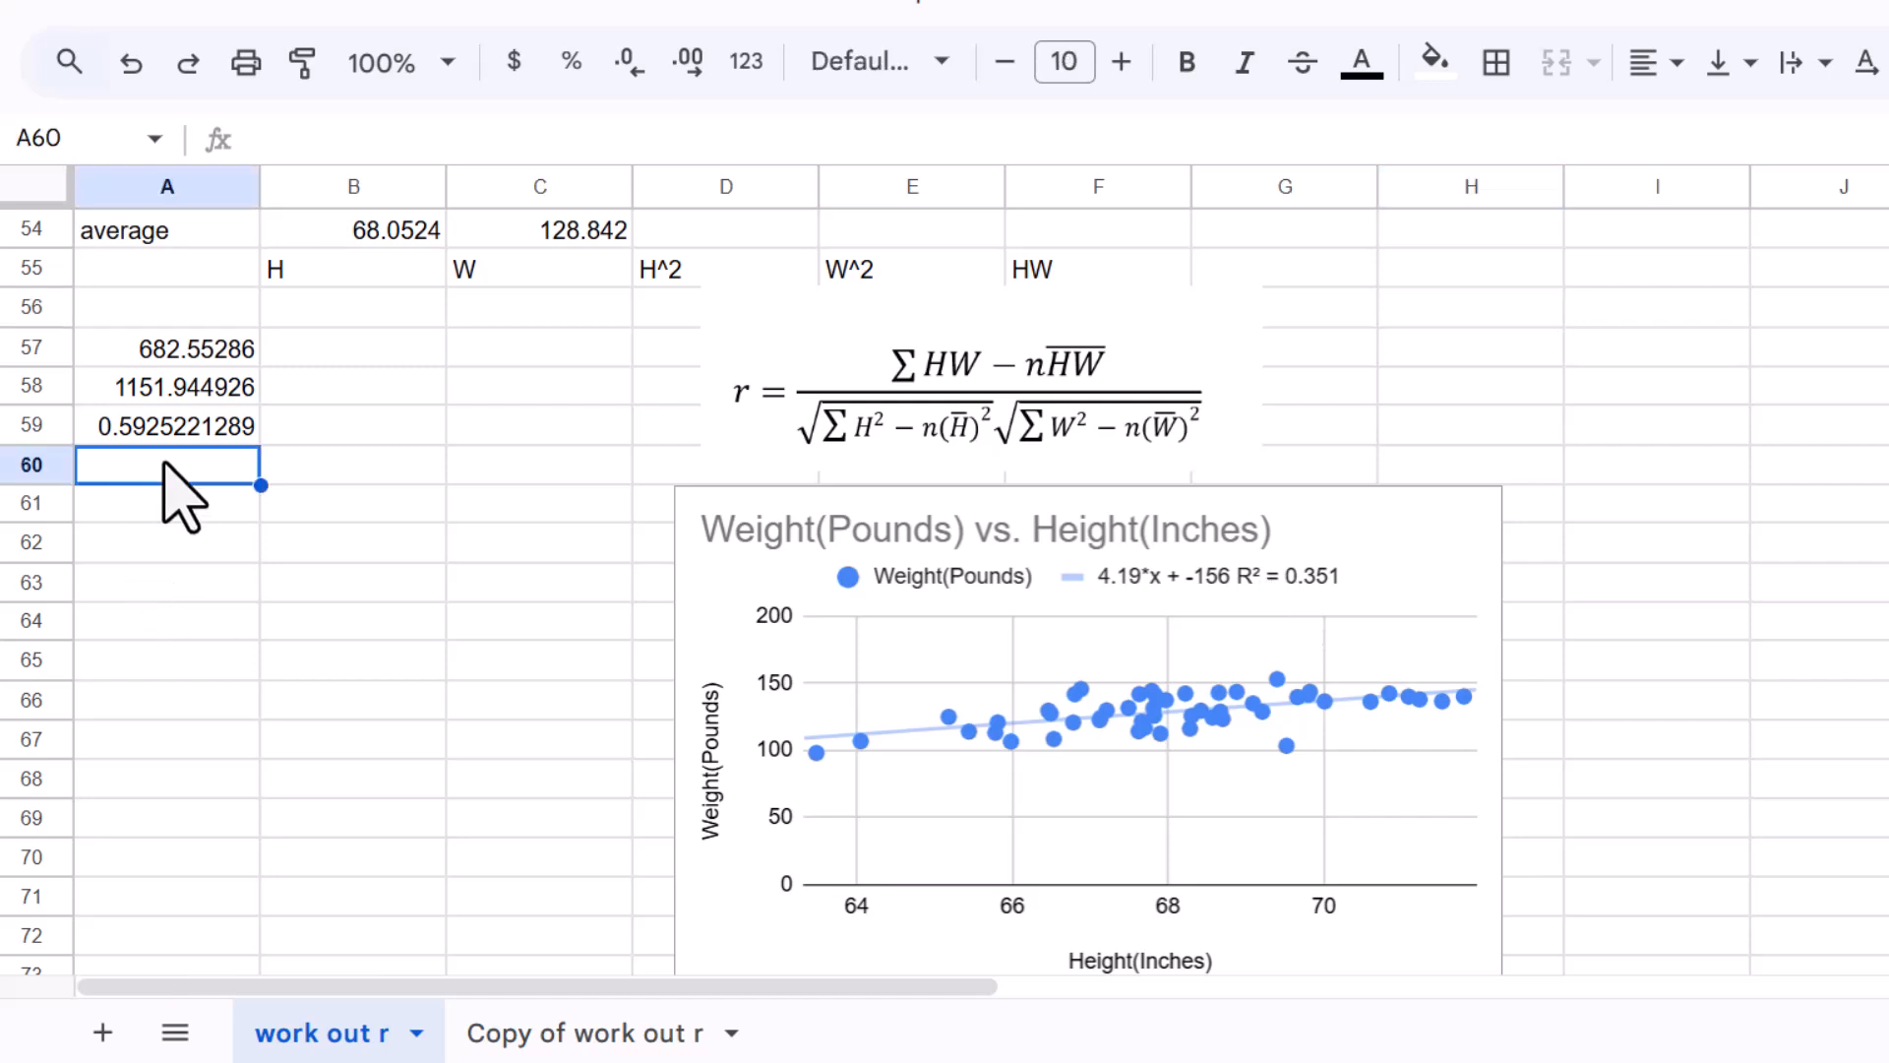
pyautogui.write('=')
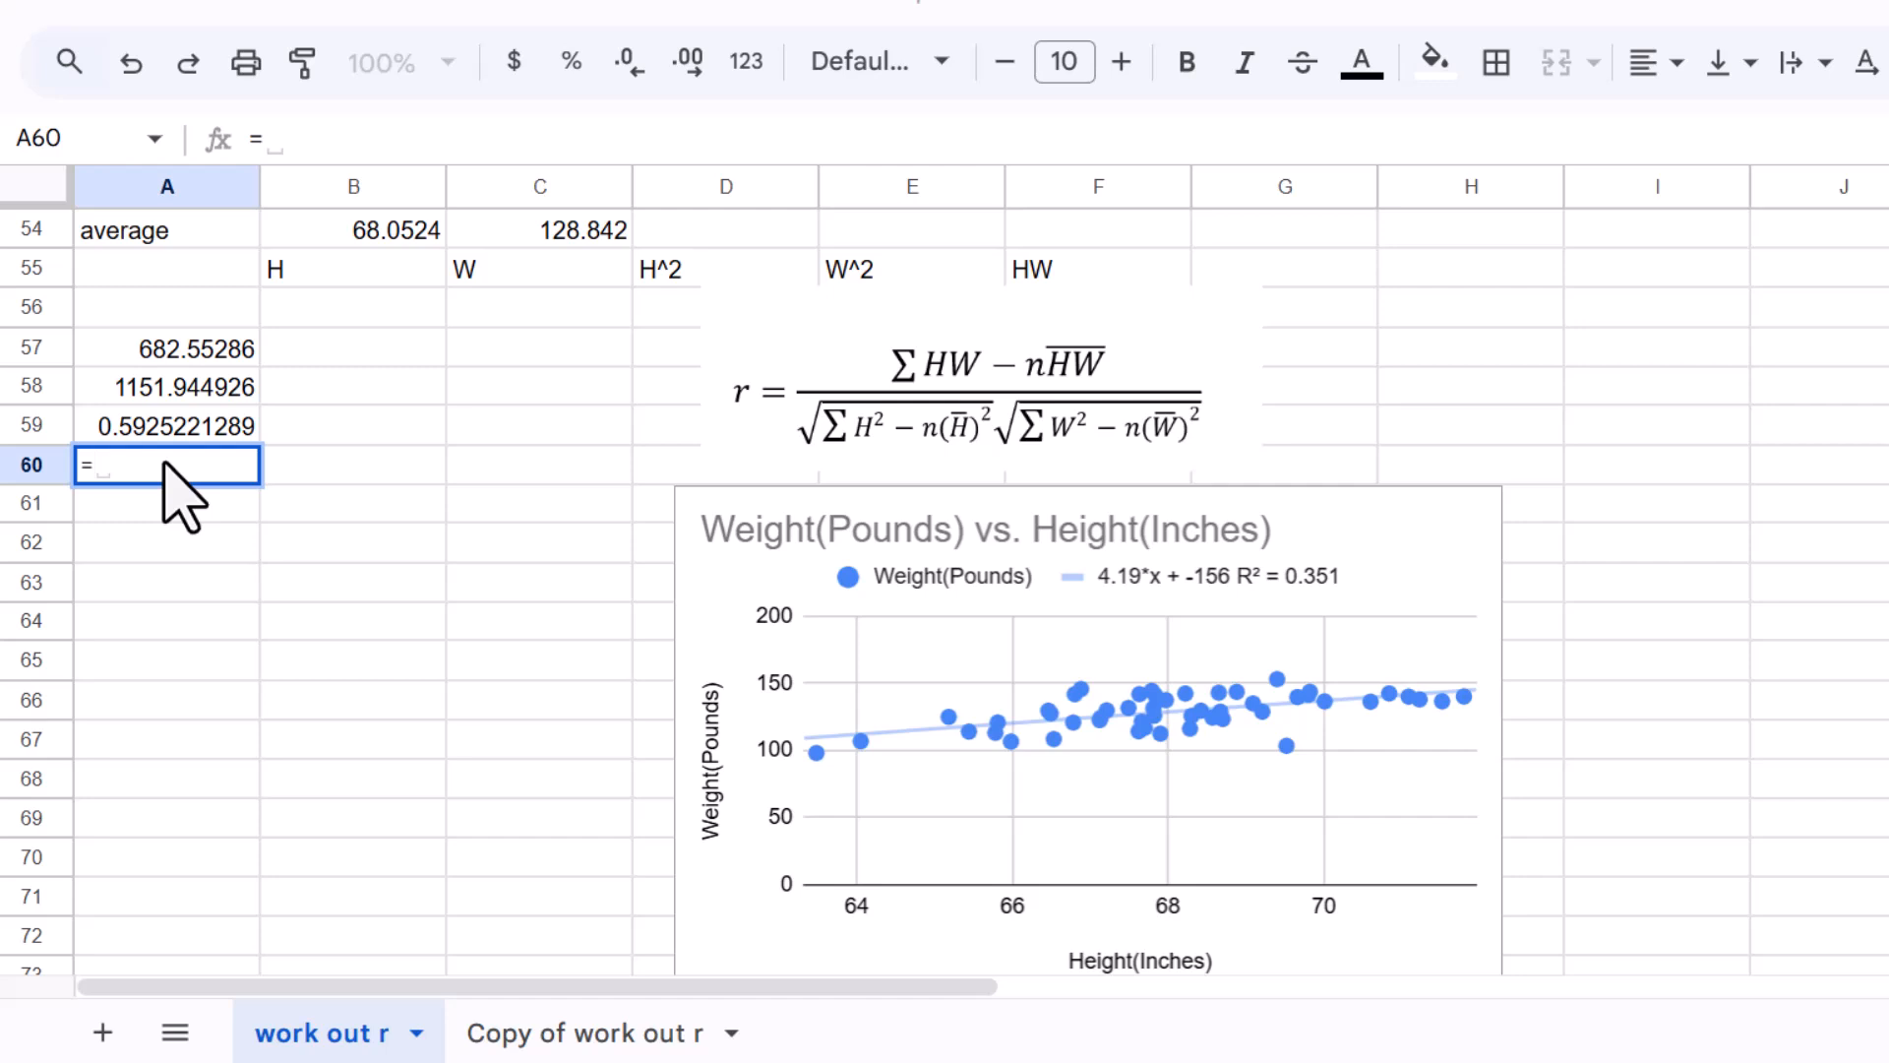
pyautogui.click(165, 433)
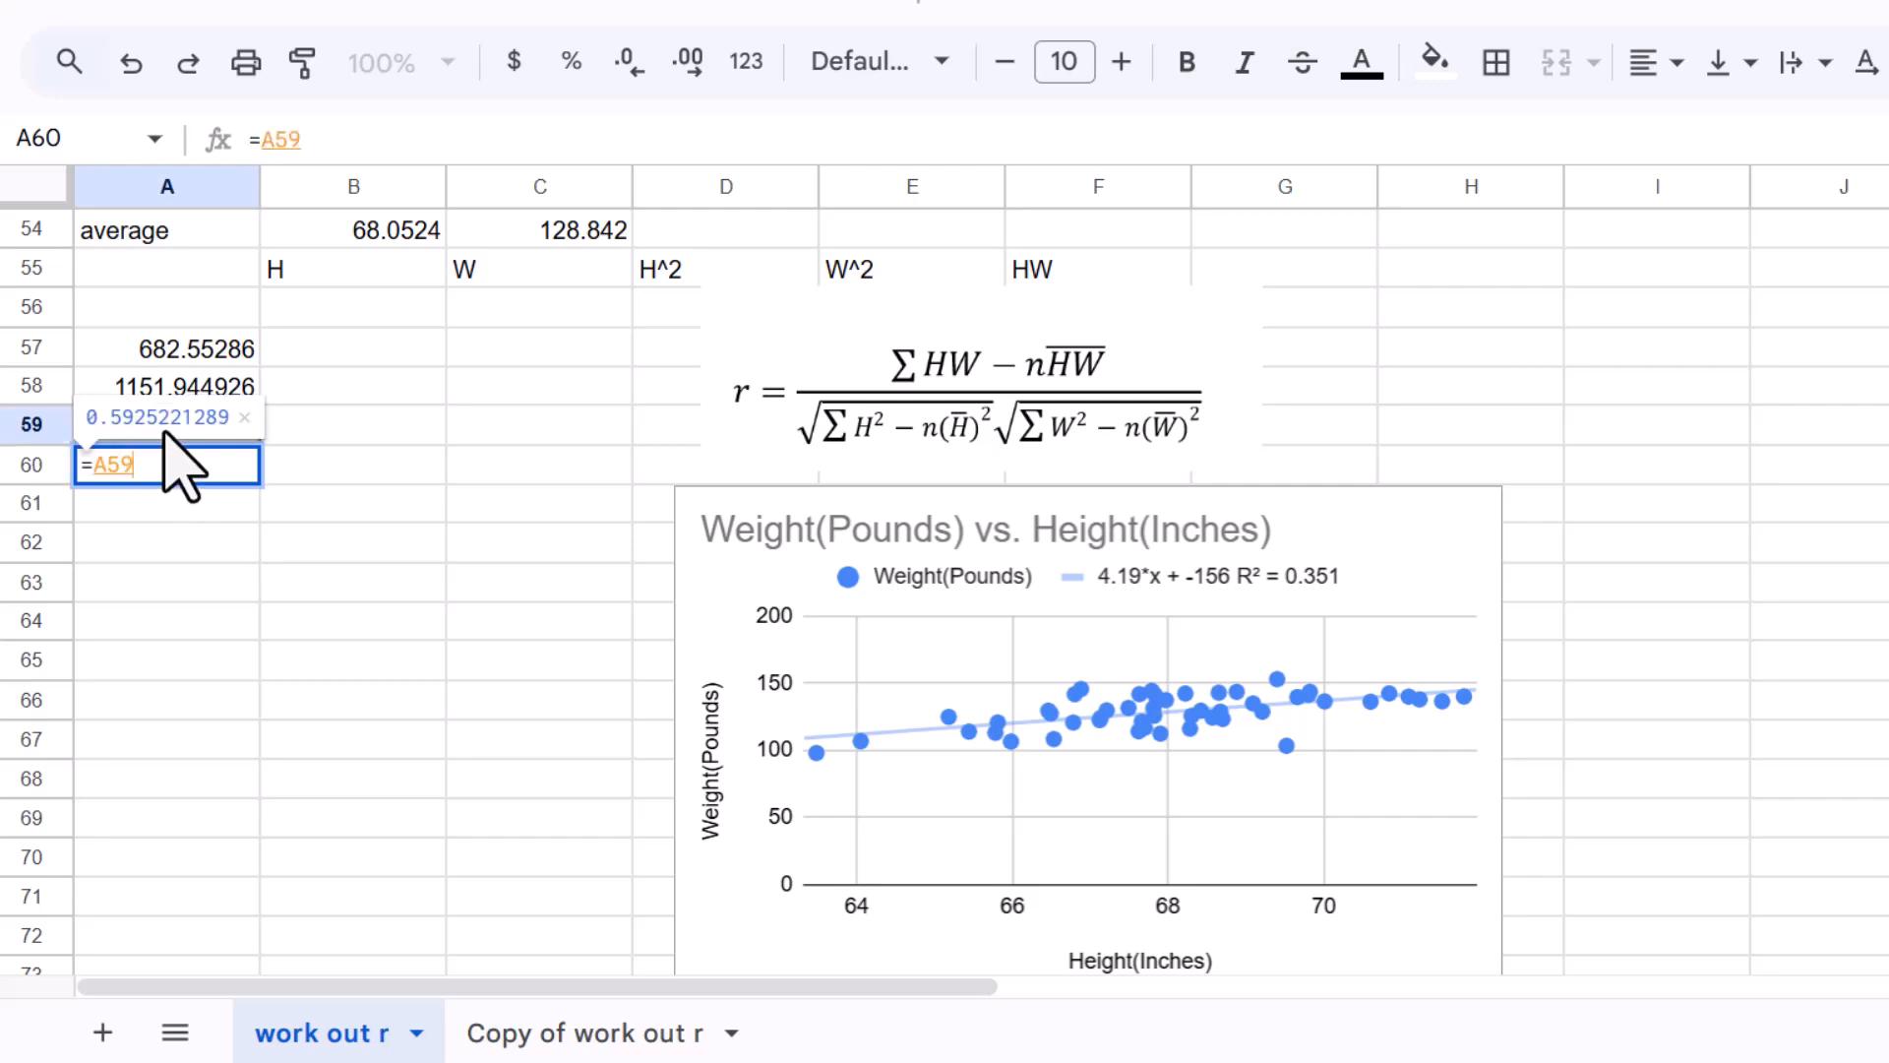
pyautogui.write('^2')
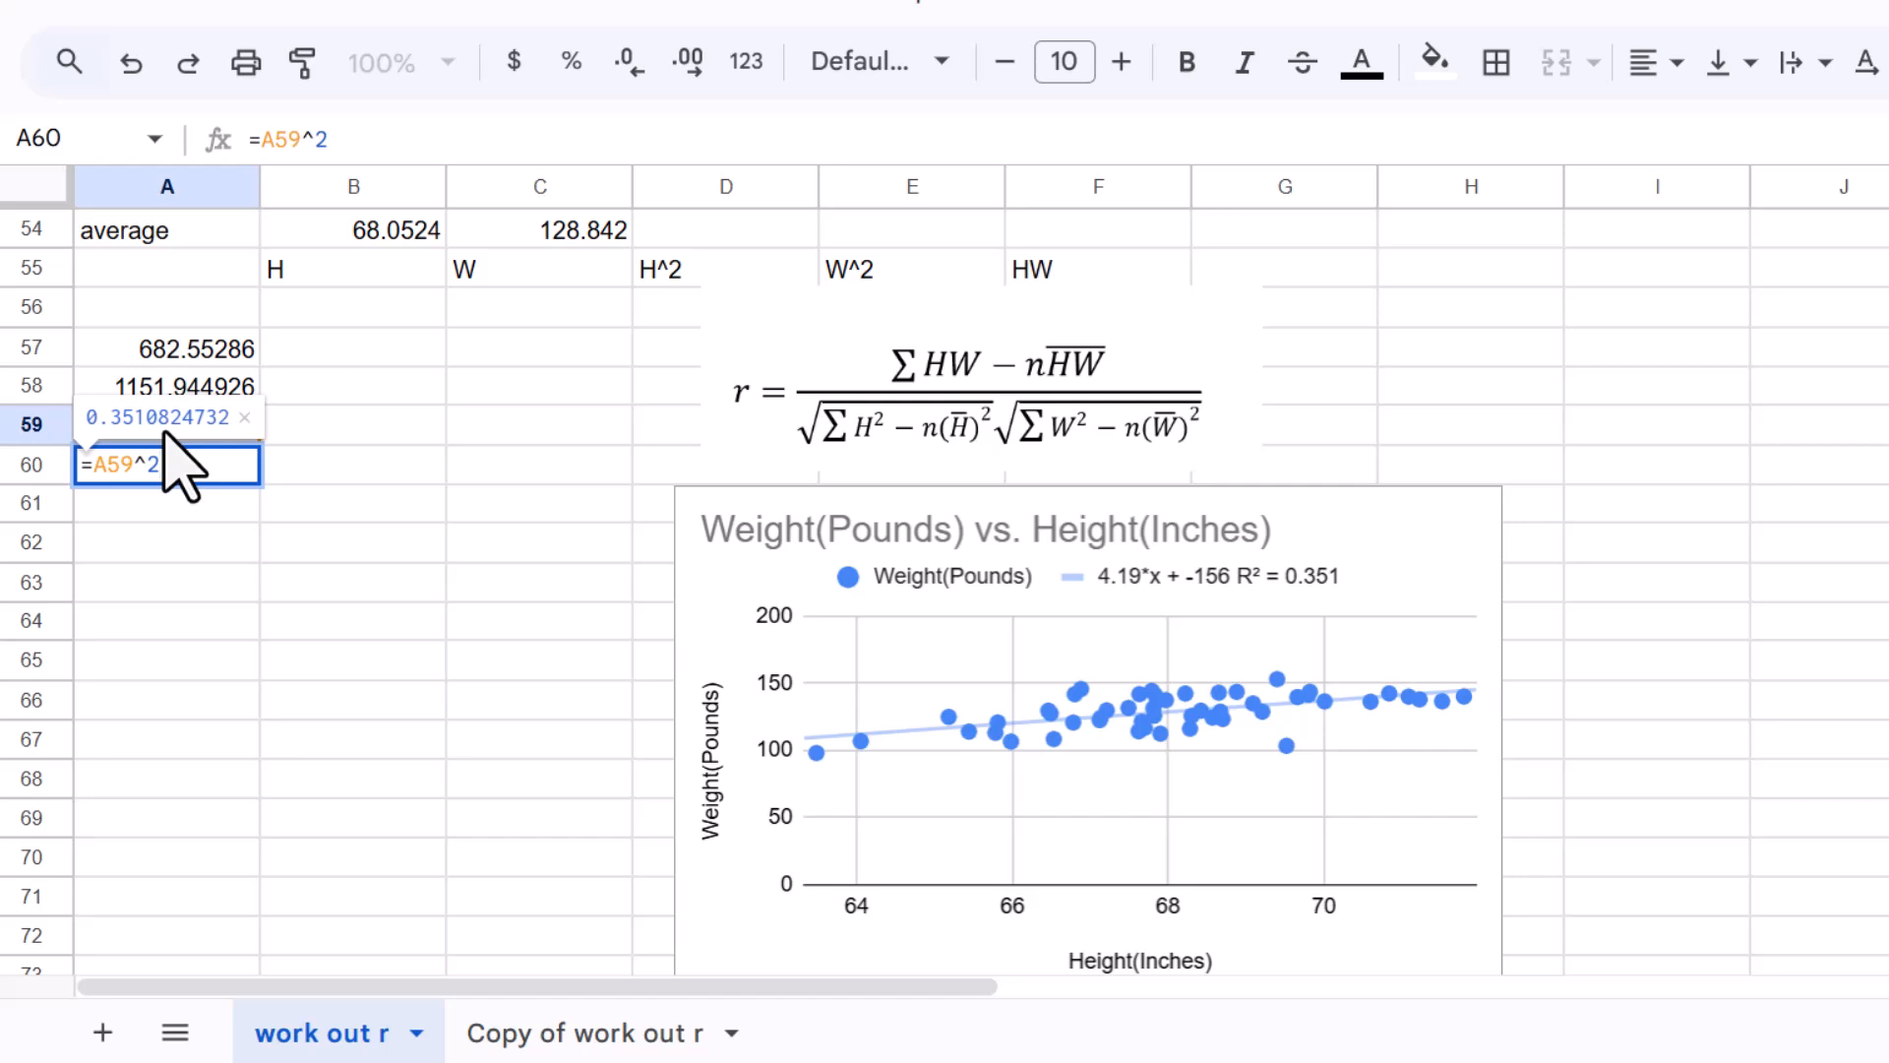
pyautogui.press('Return')
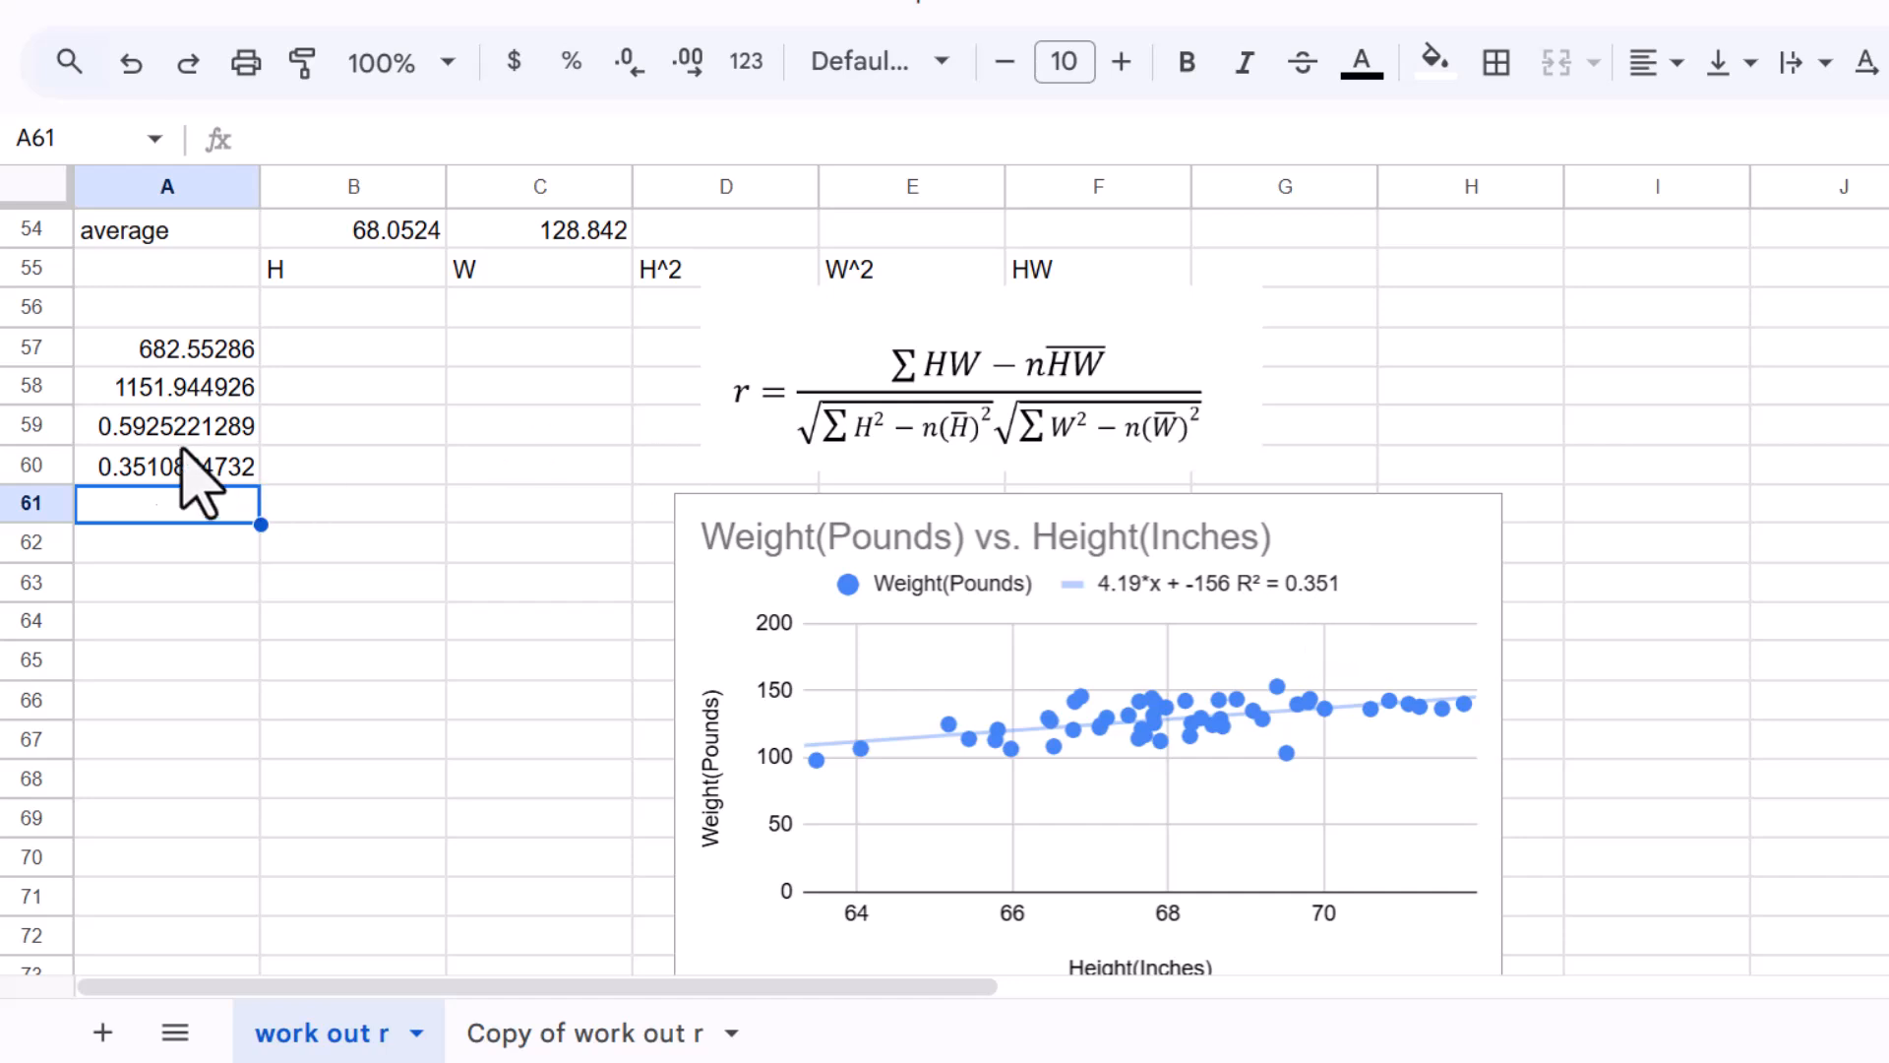
pyautogui.click(161, 425)
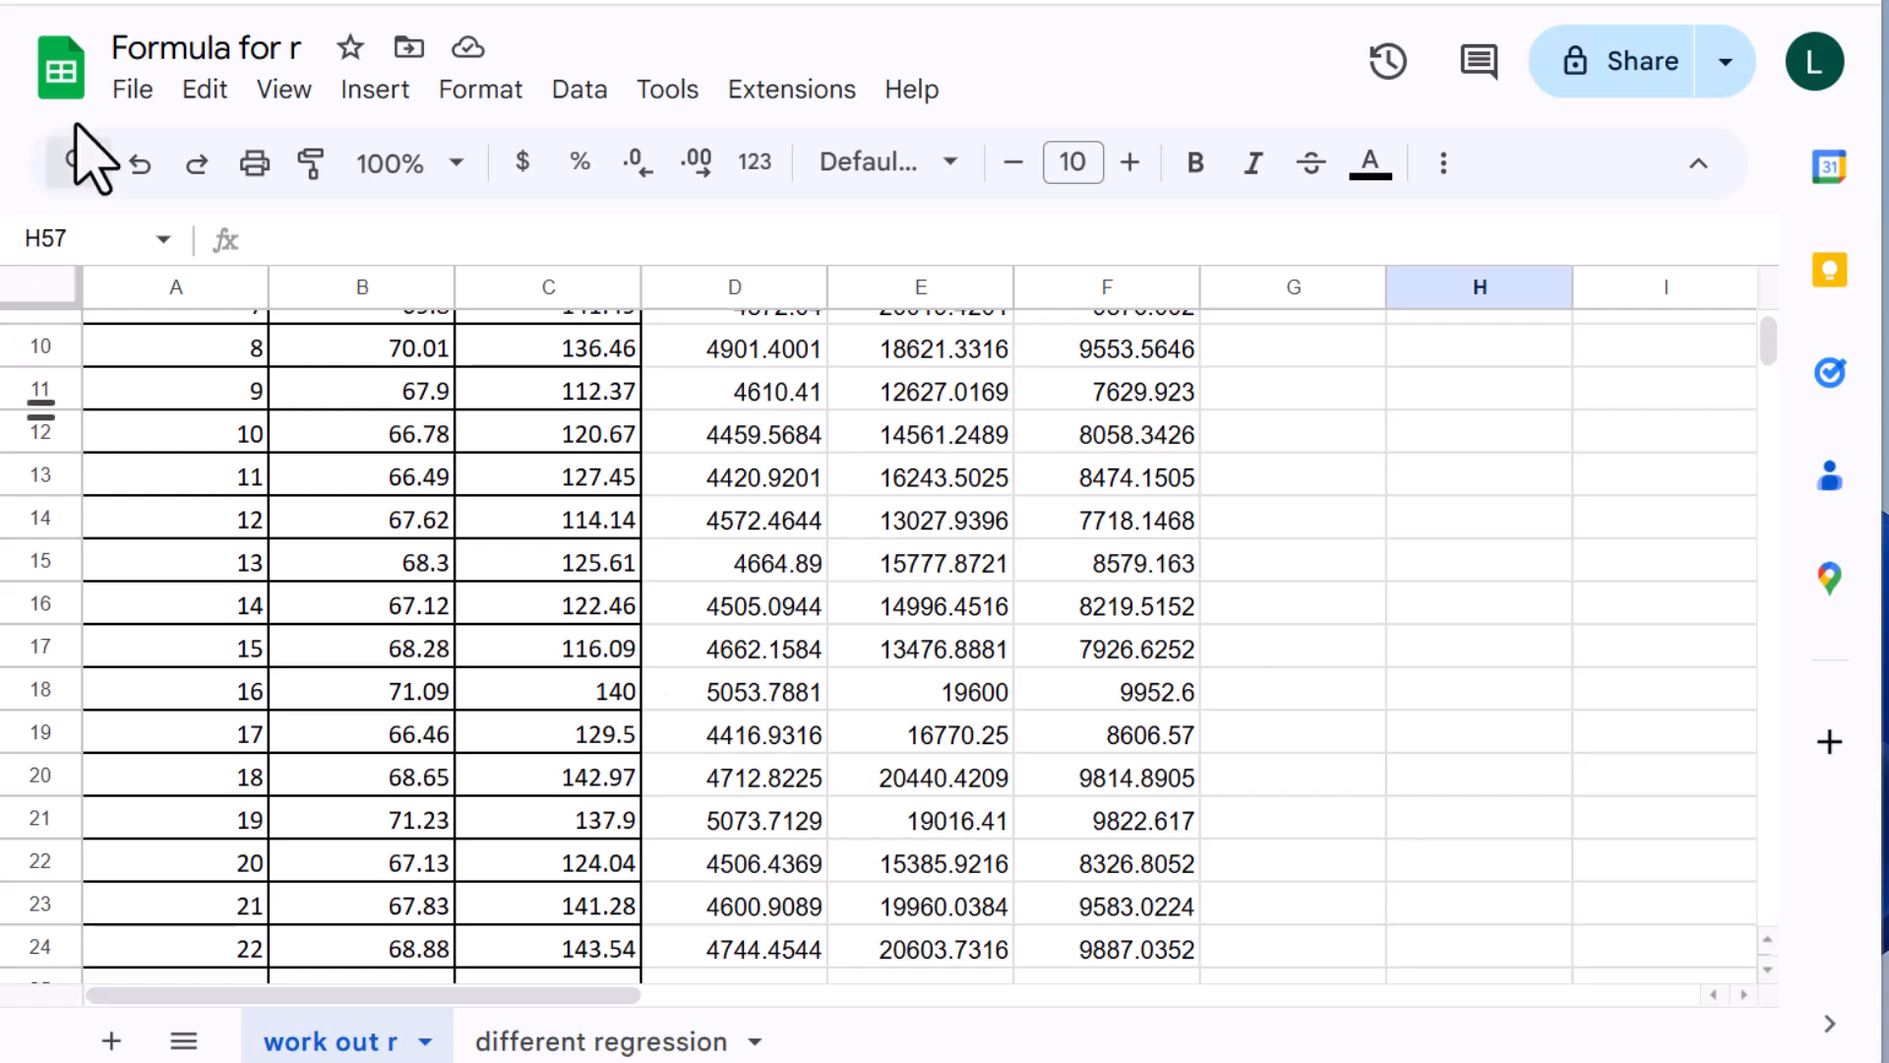
# Start a PDF download of the spreadsheet and set the export scope to Workbook with all sheets
pyautogui.click(132, 91)
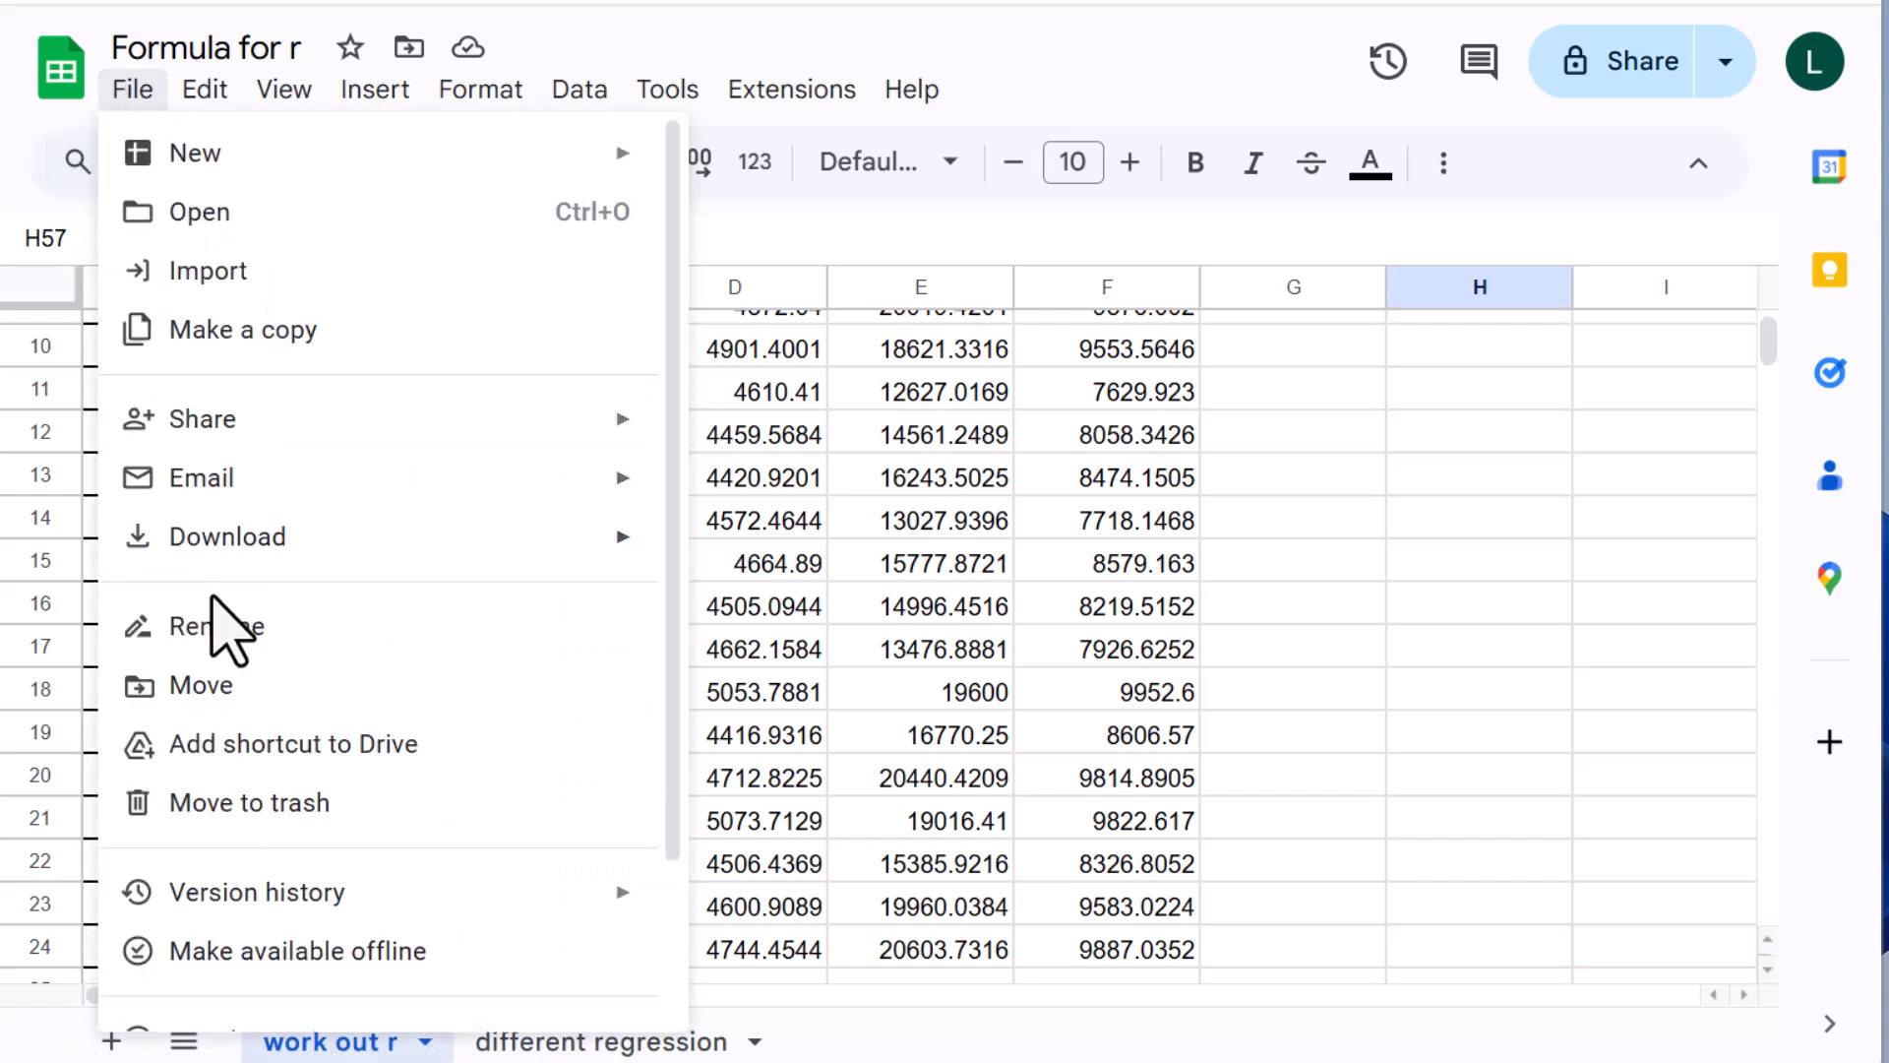
pyautogui.moveTo(221, 540)
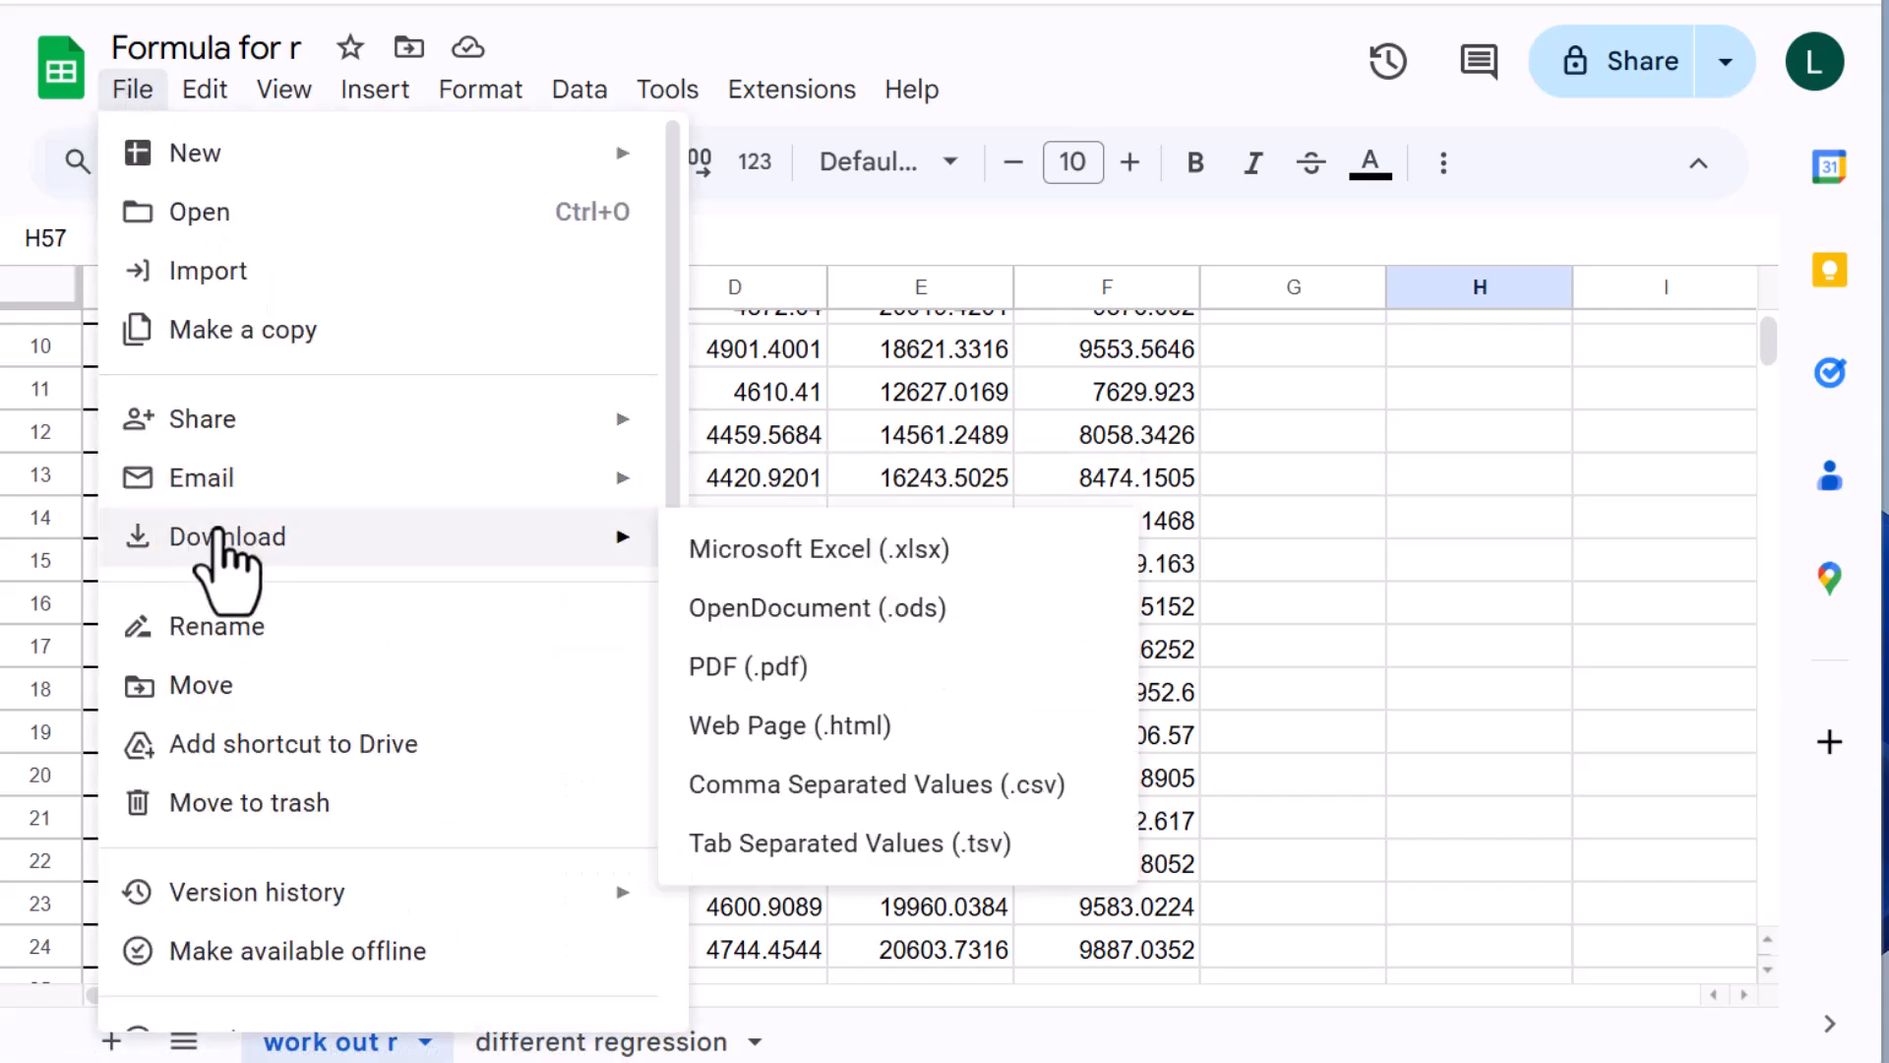
pyautogui.click(764, 667)
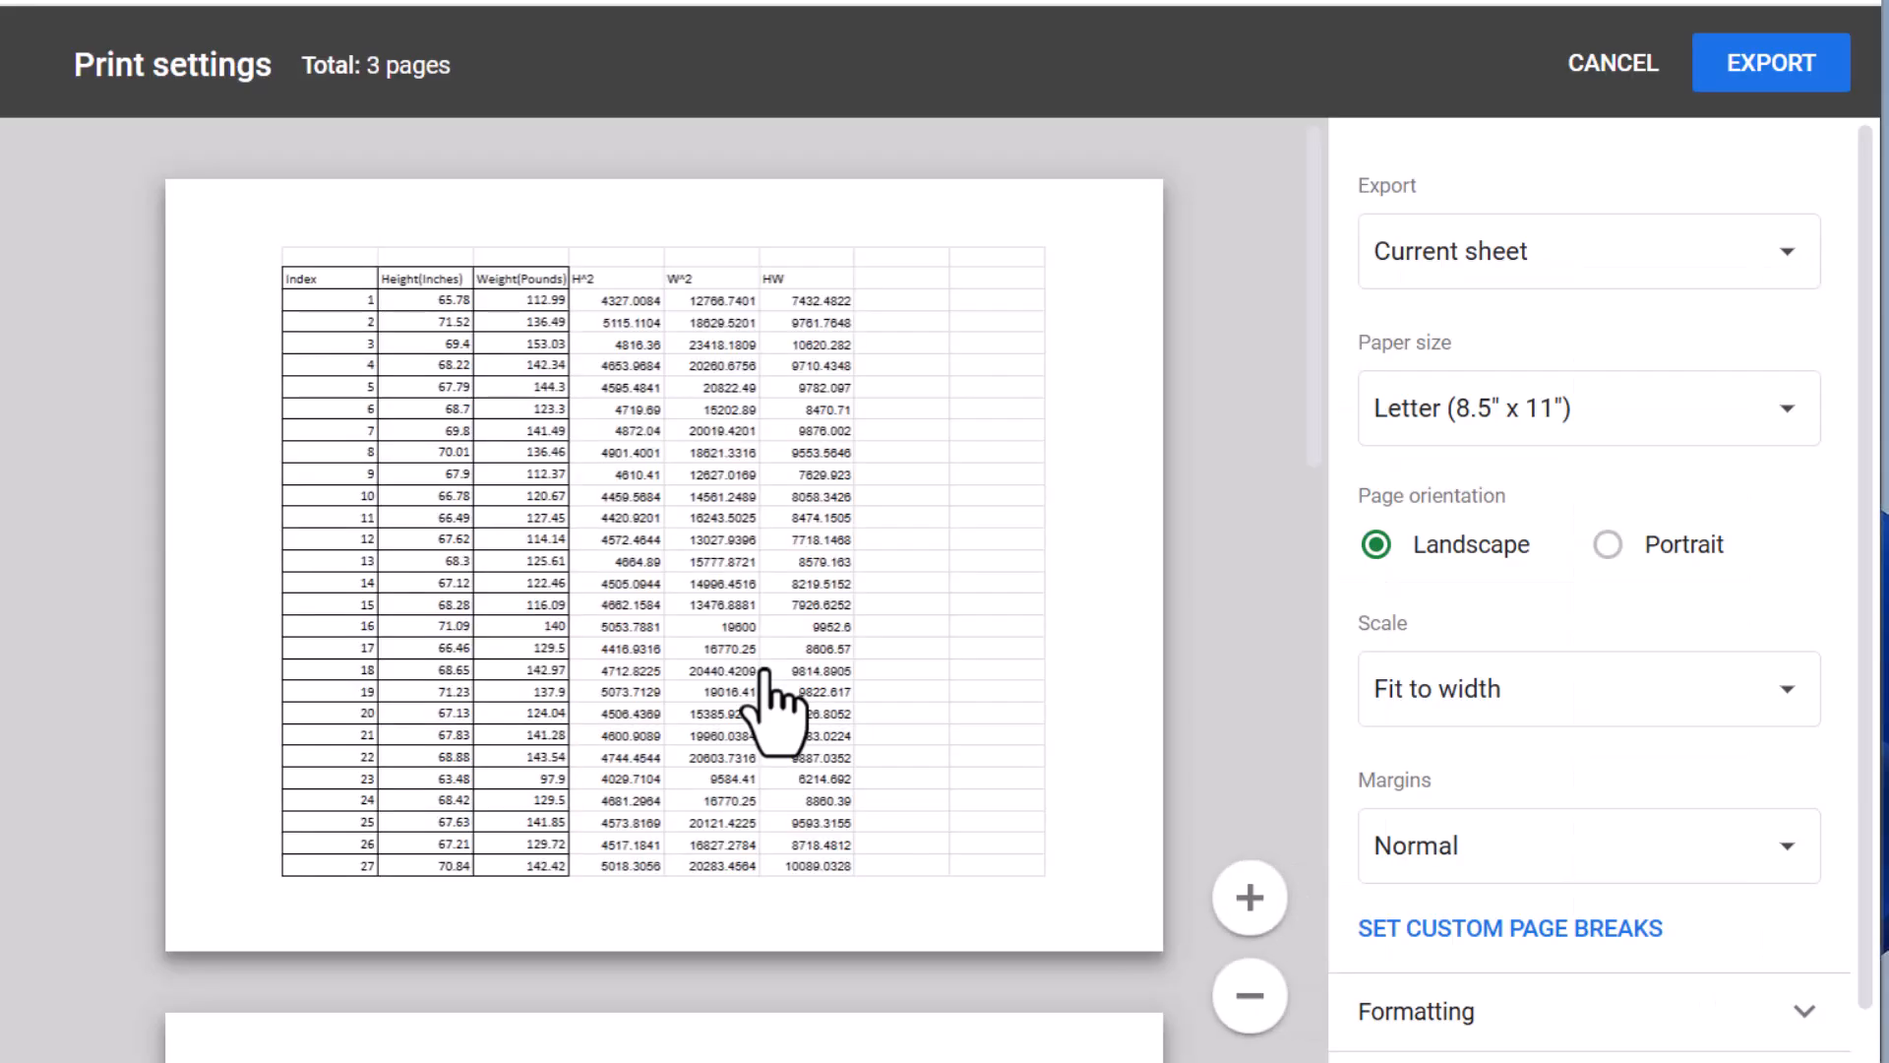
pyautogui.click(1504, 267)
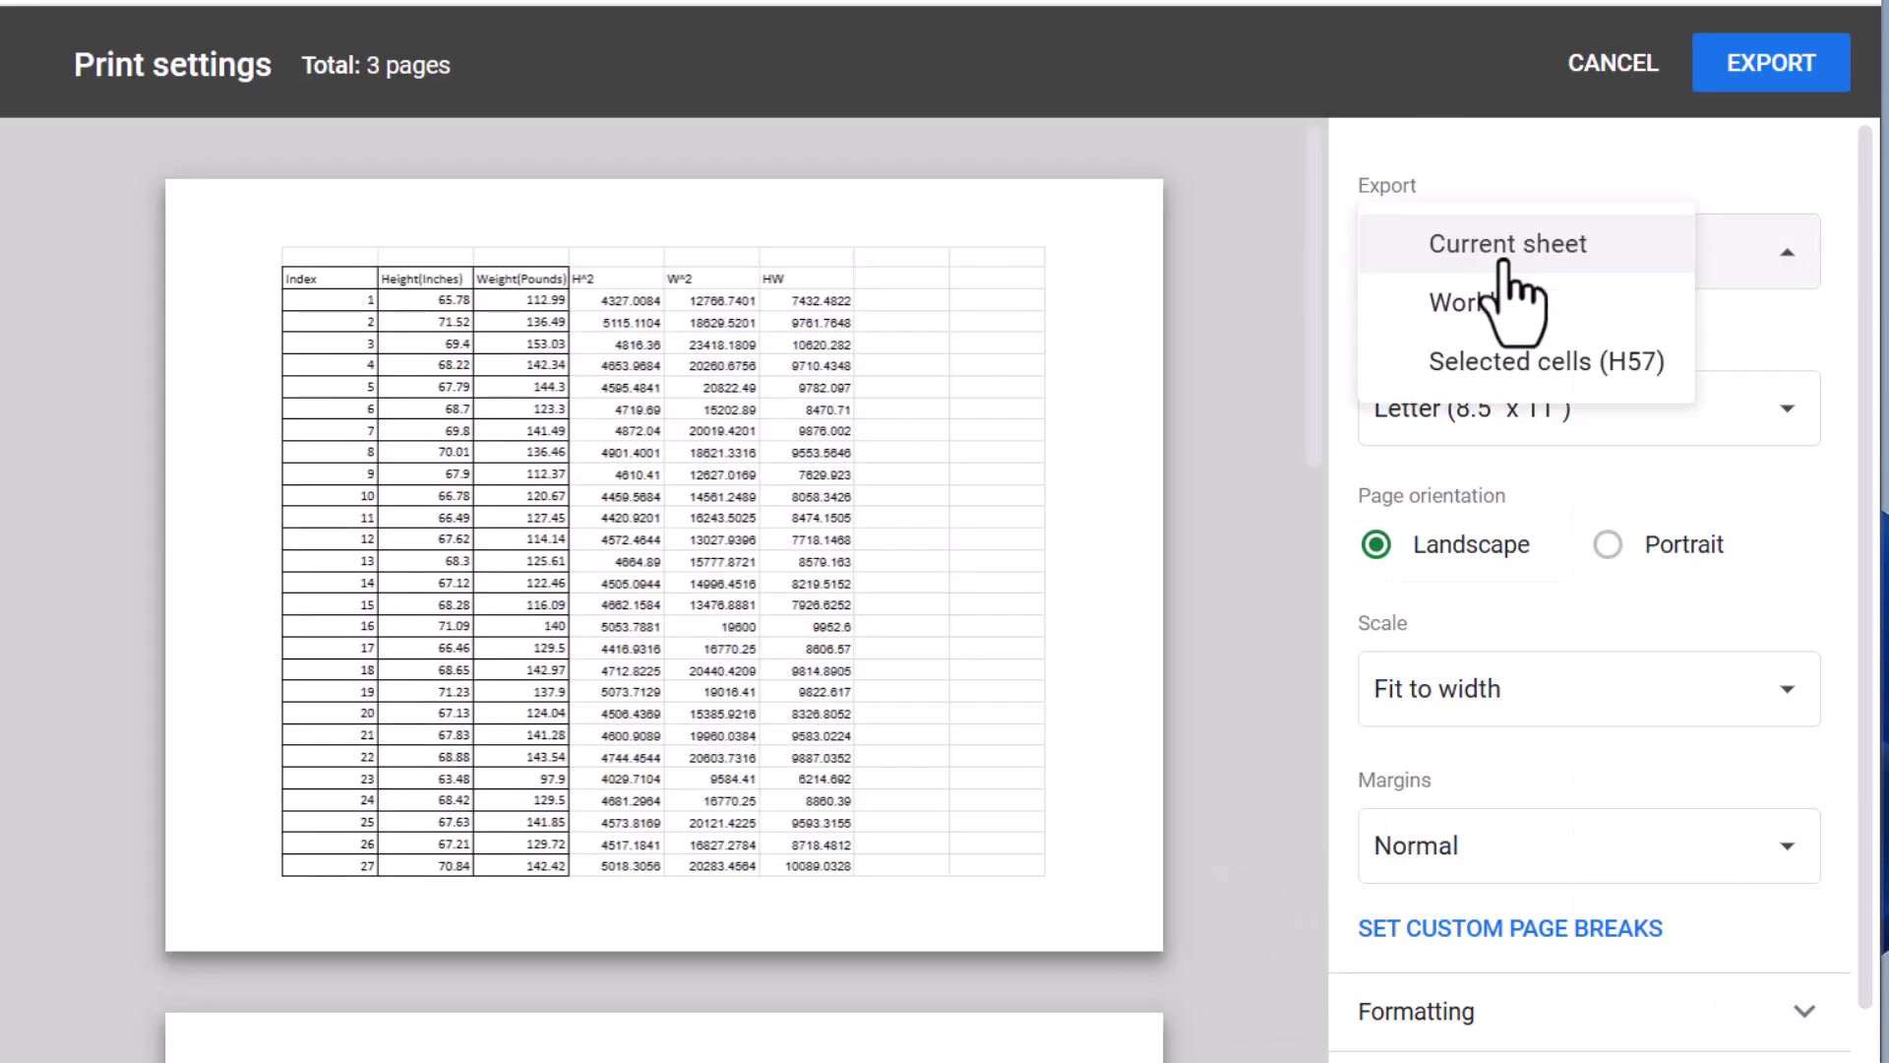
pyautogui.click(1515, 325)
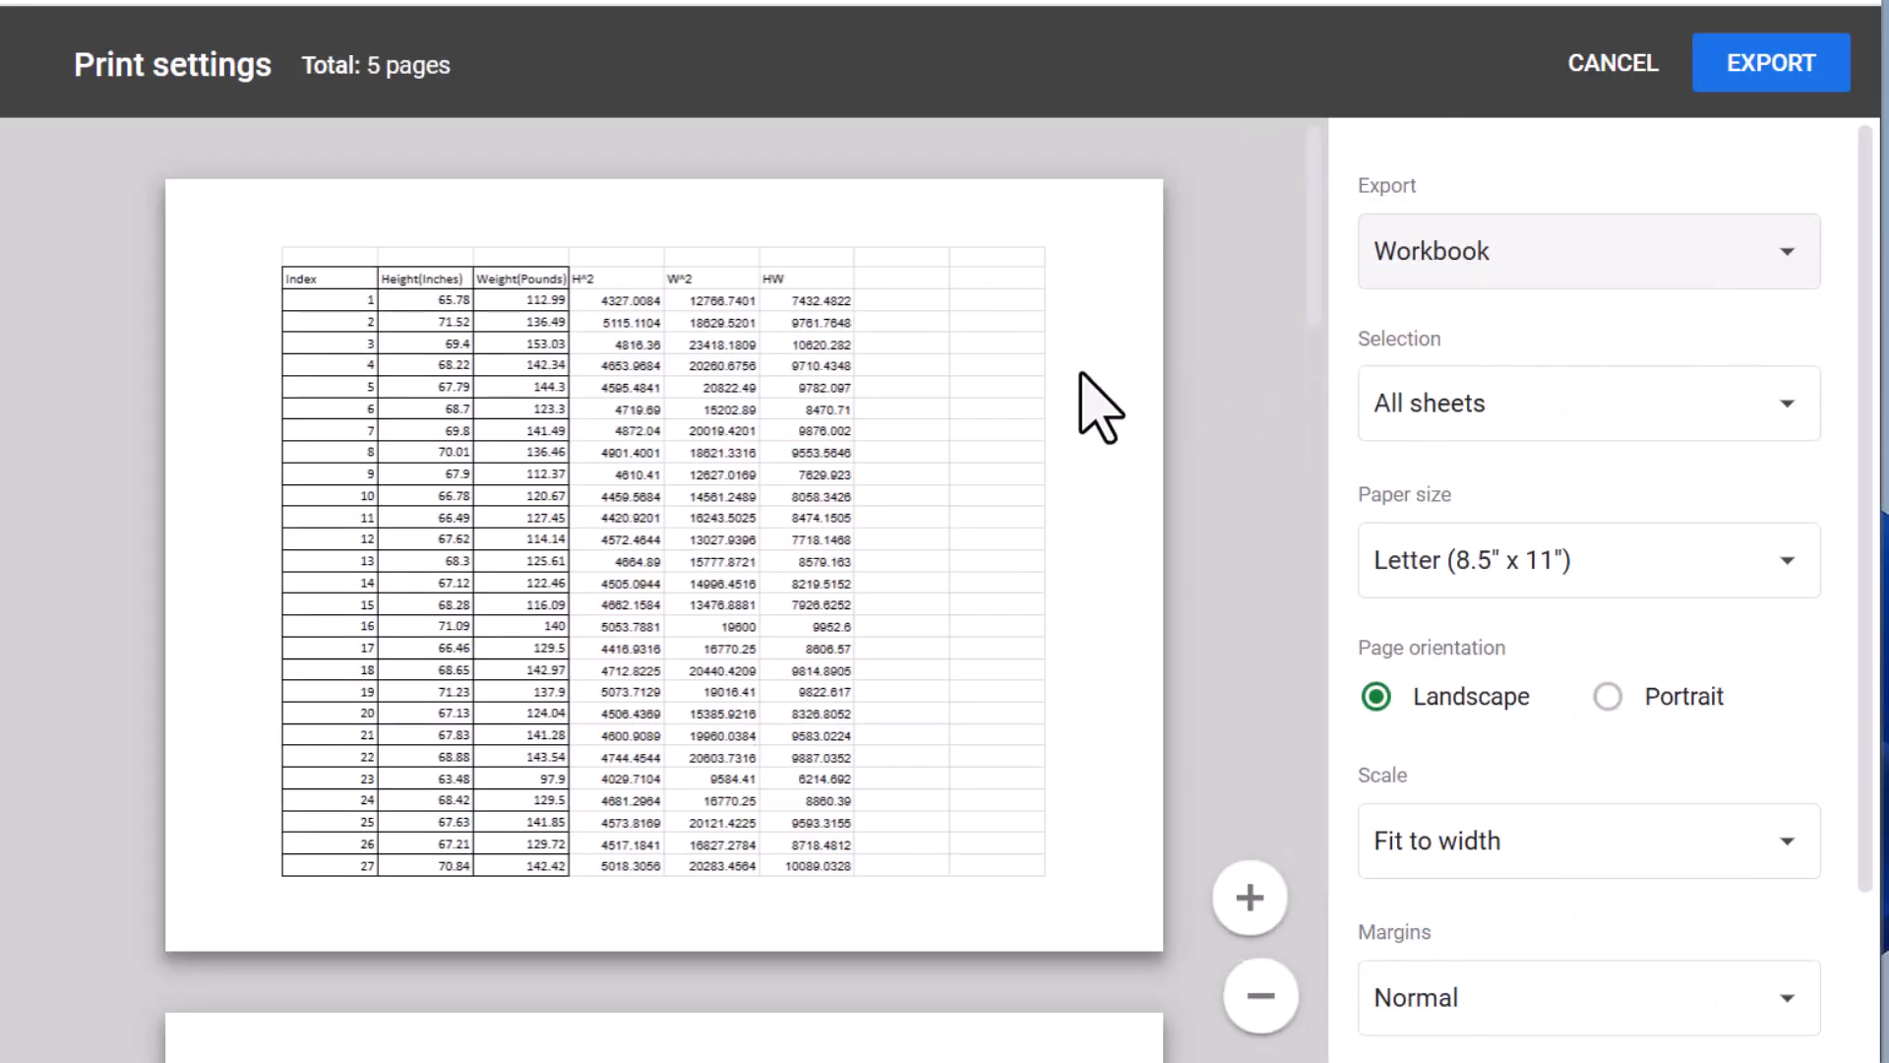
# Check the pages of both sheets in the print preview and export the PDF
pyautogui.scroll(-2, 1099, 406)
pyautogui.scroll(-18, 1100, 406)
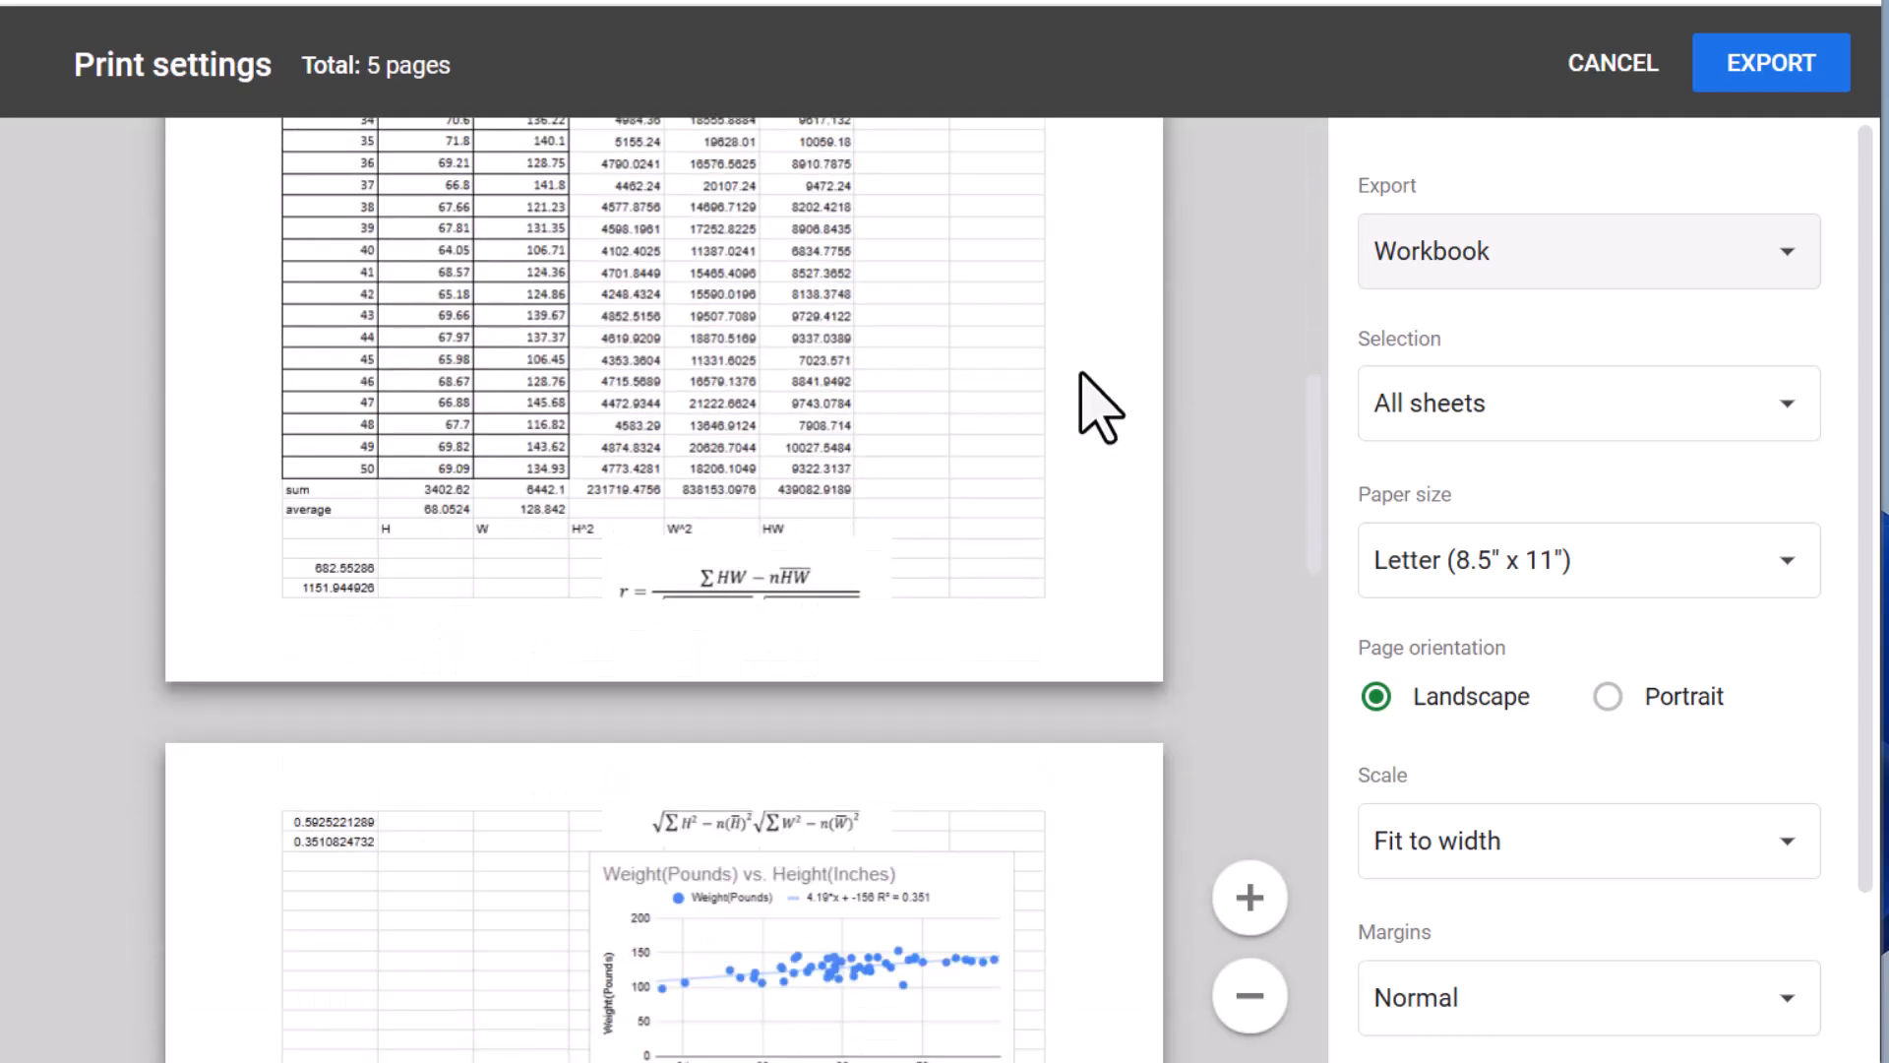
pyautogui.scroll(-10, 1099, 405)
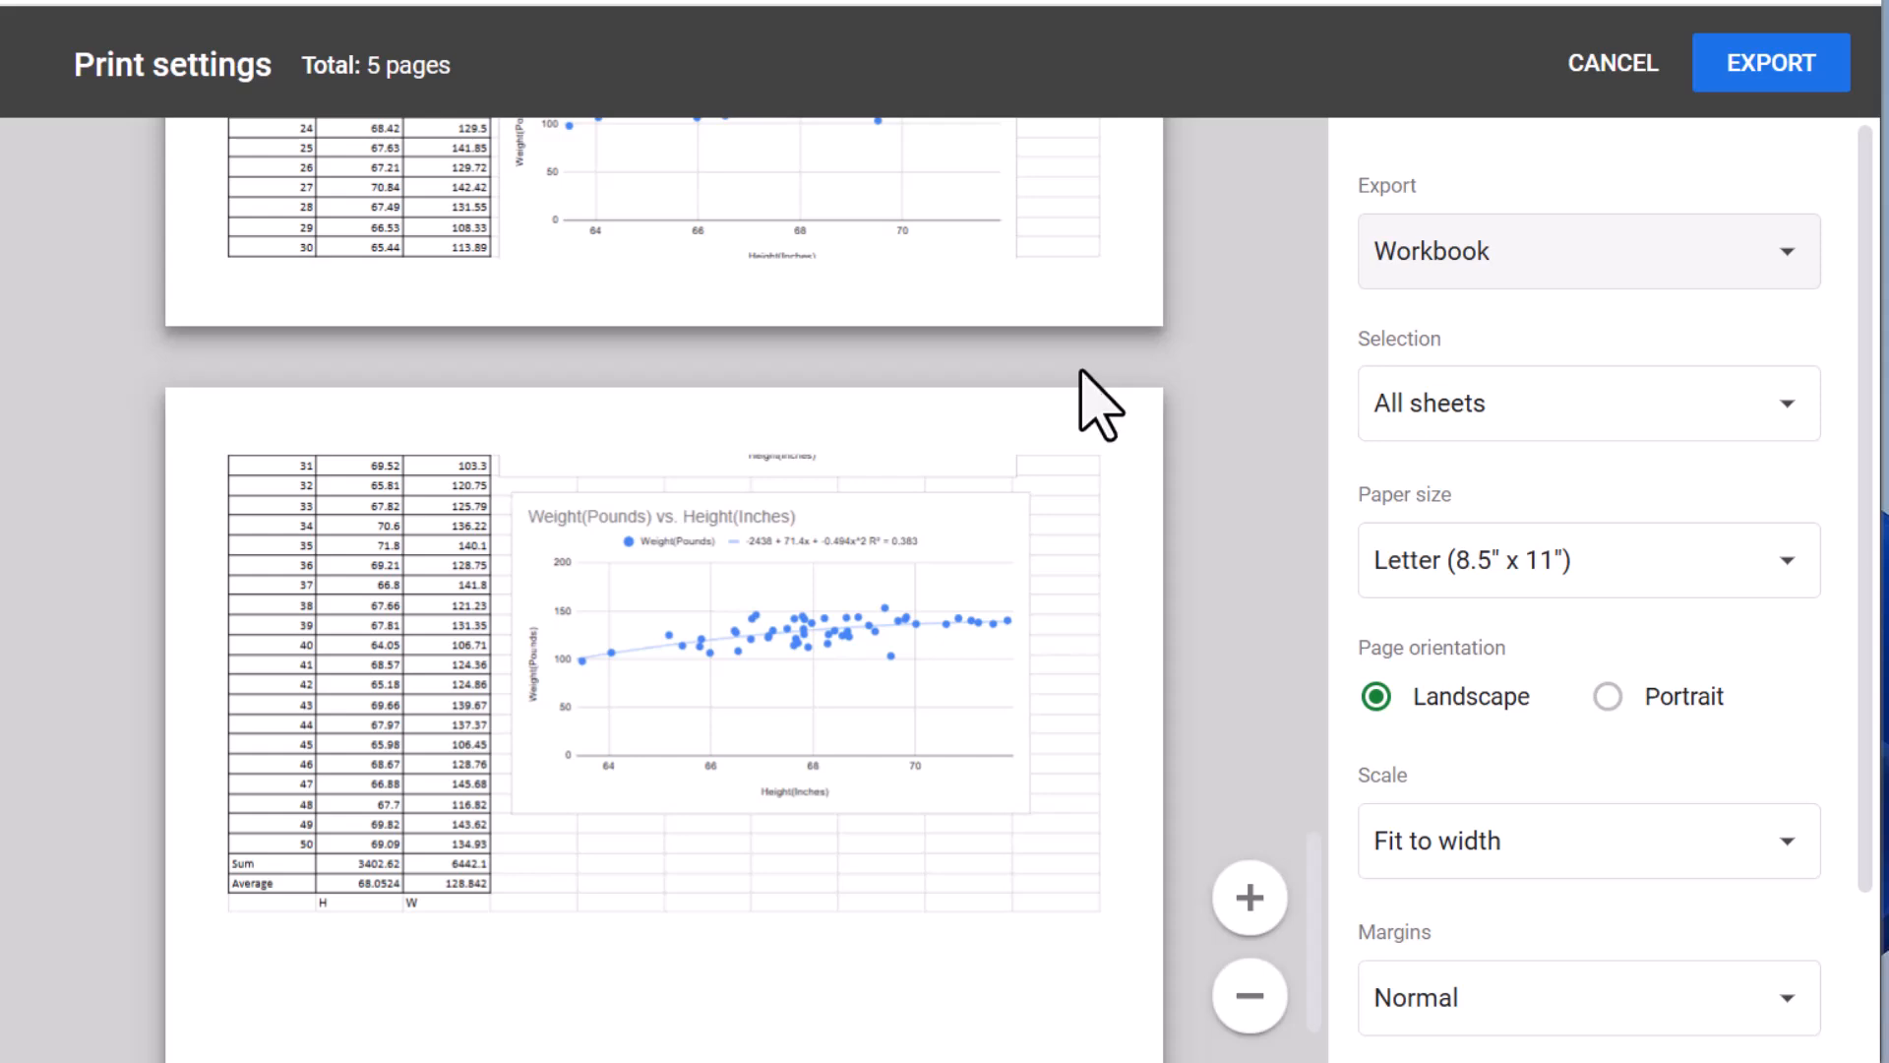
pyautogui.click(1747, 69)
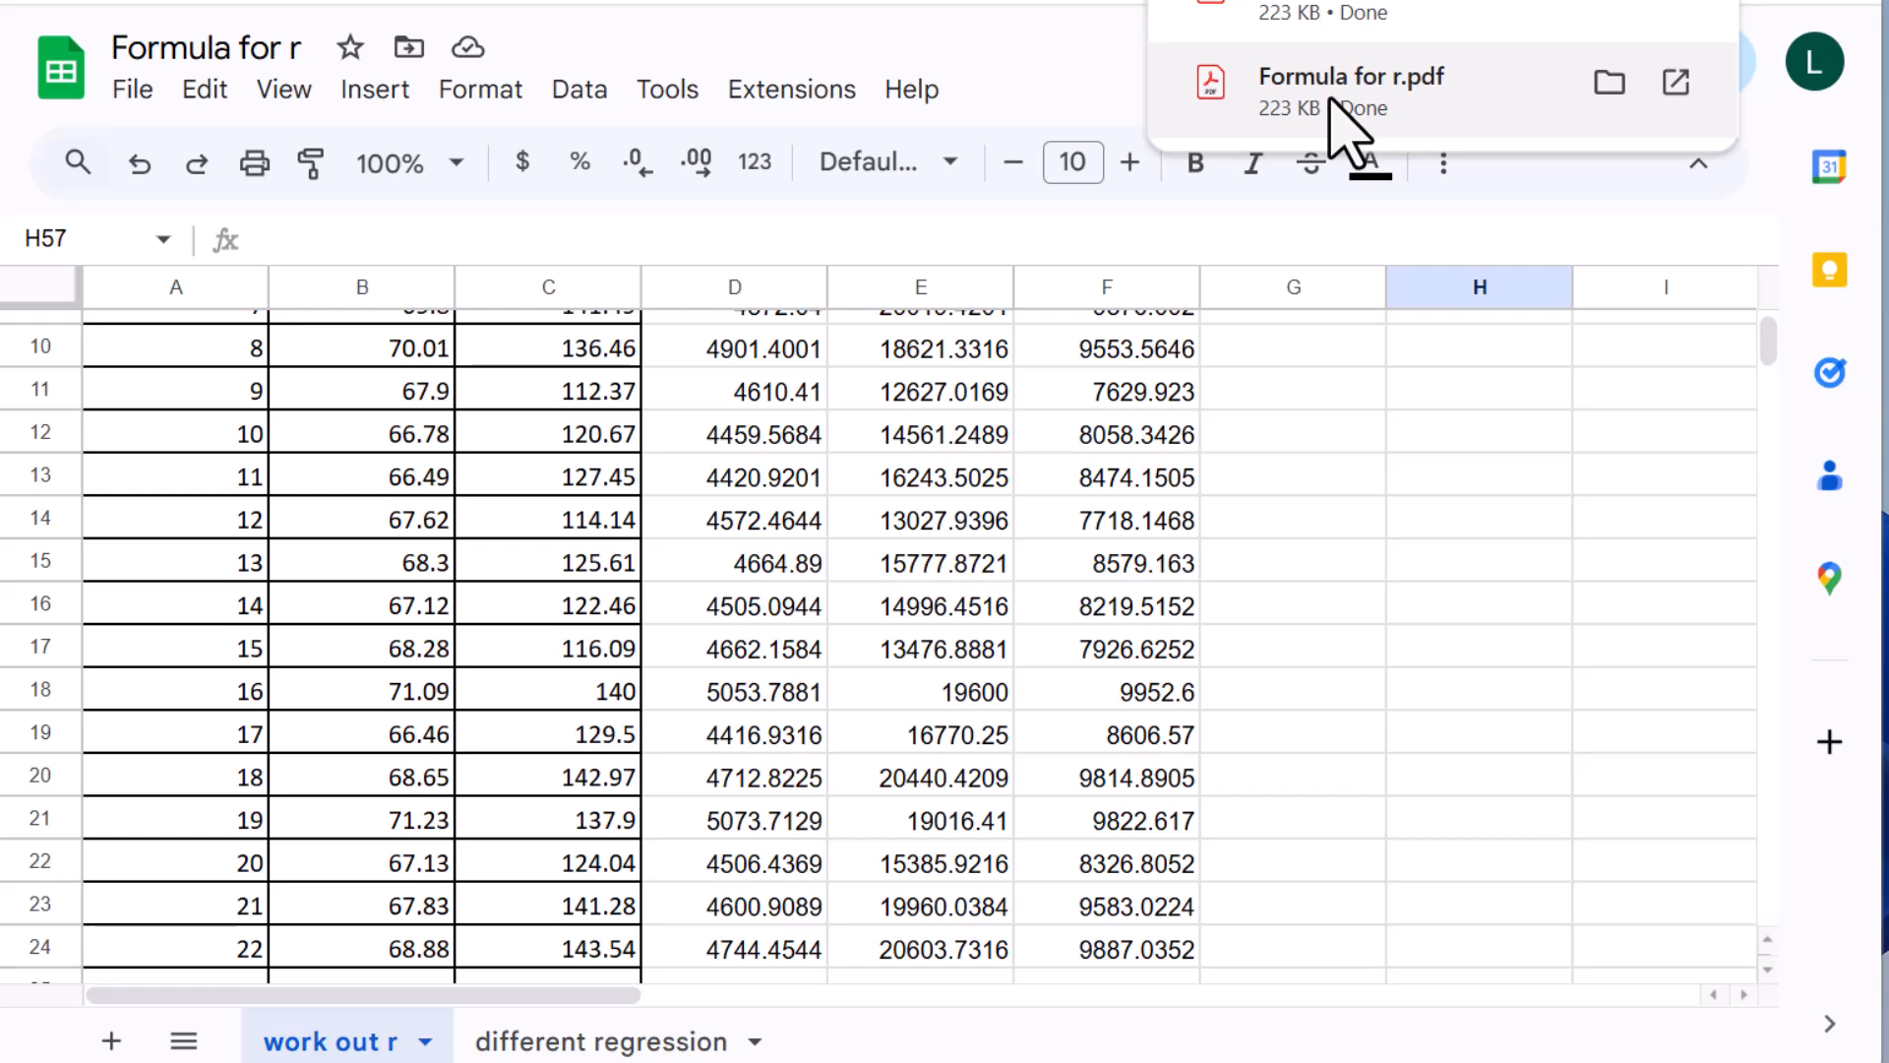
# Open the downloaded Formula for r.pdf in Adobe Acrobat and look through its pages
pyautogui.click(1338, 104)
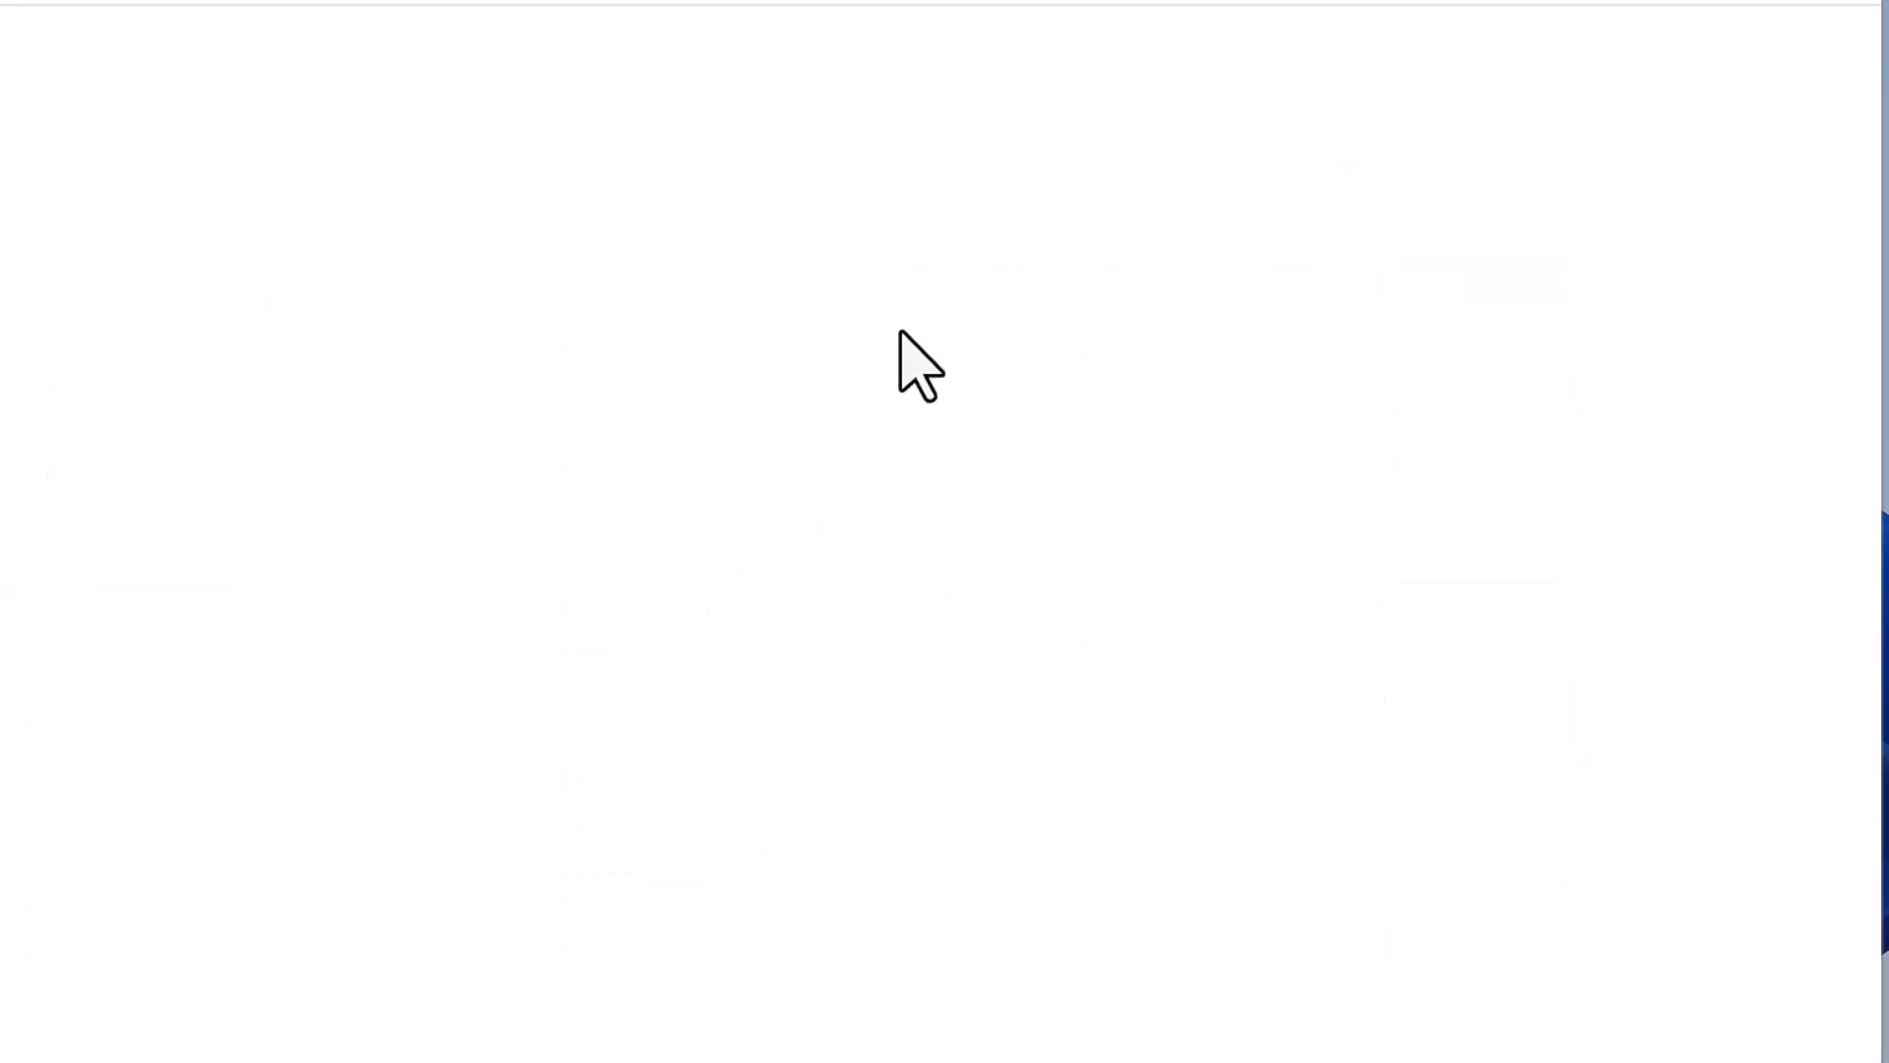
pyautogui.scroll(-10, 689, 364)
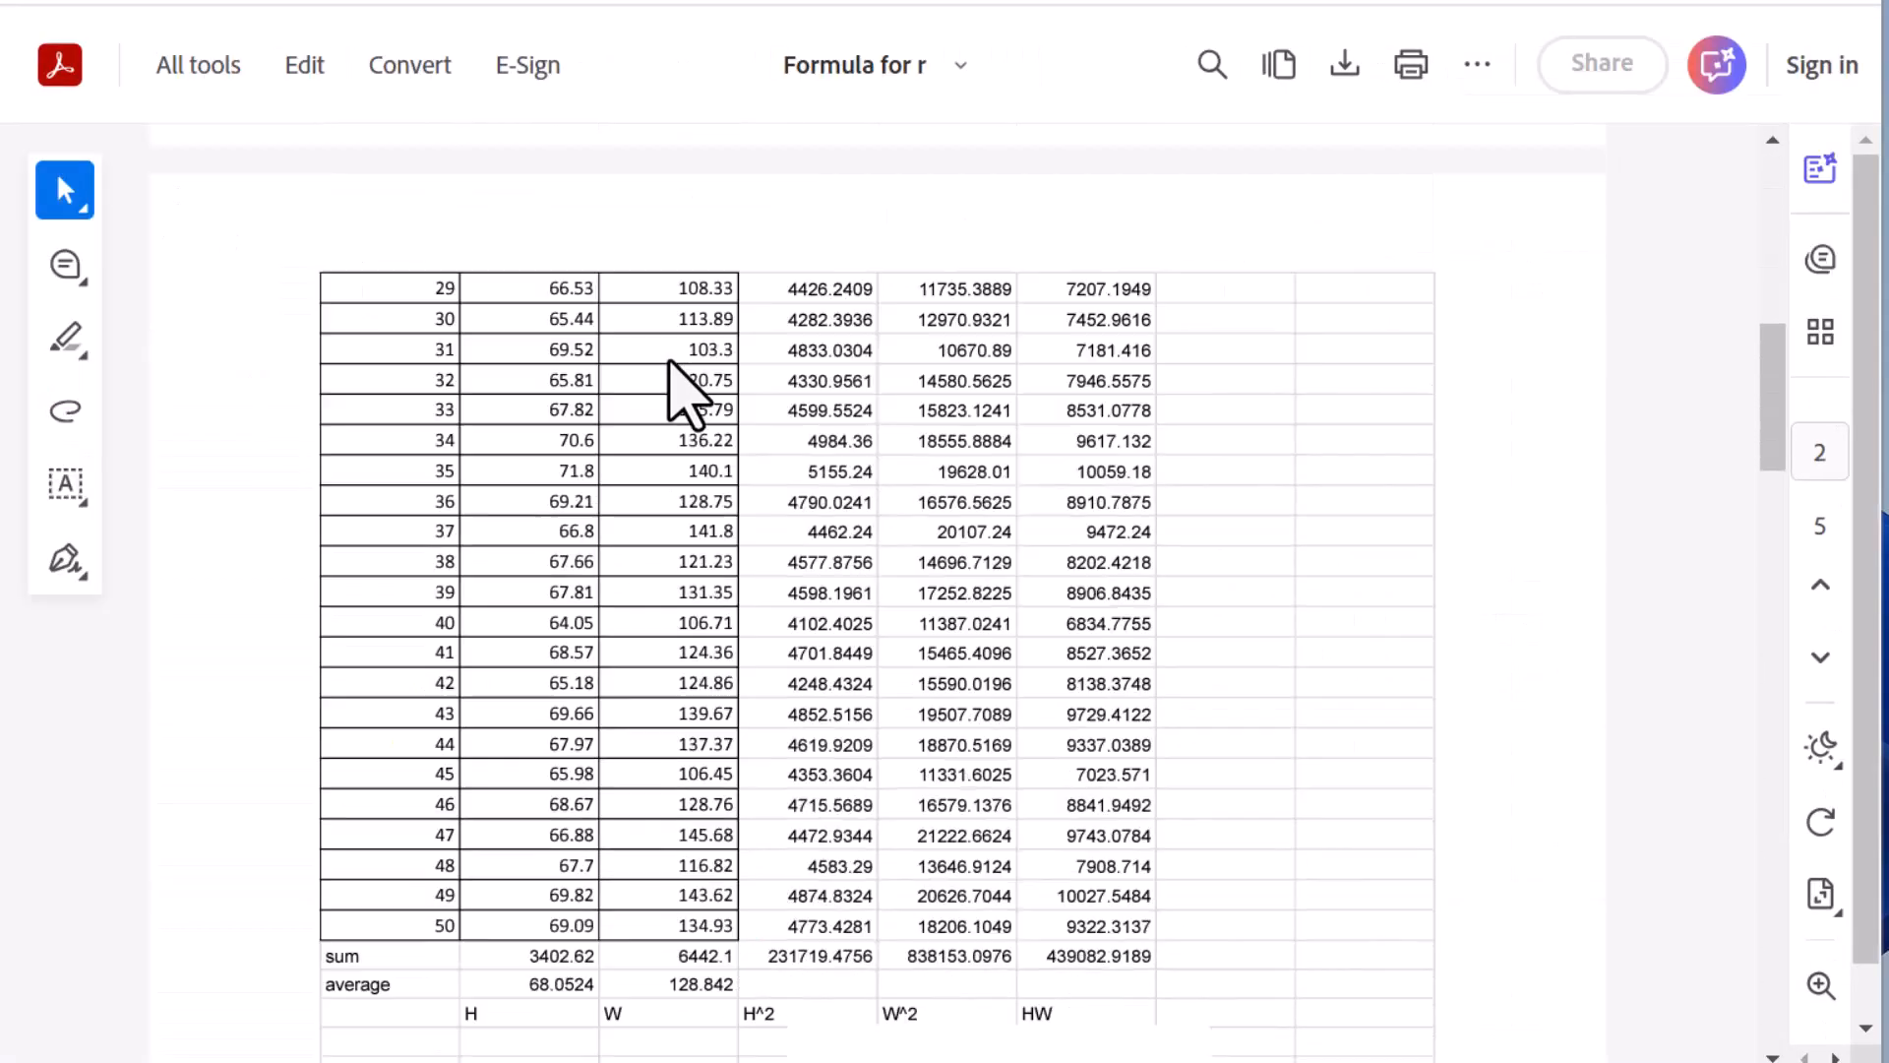
pyautogui.scroll(-15, 671, 364)
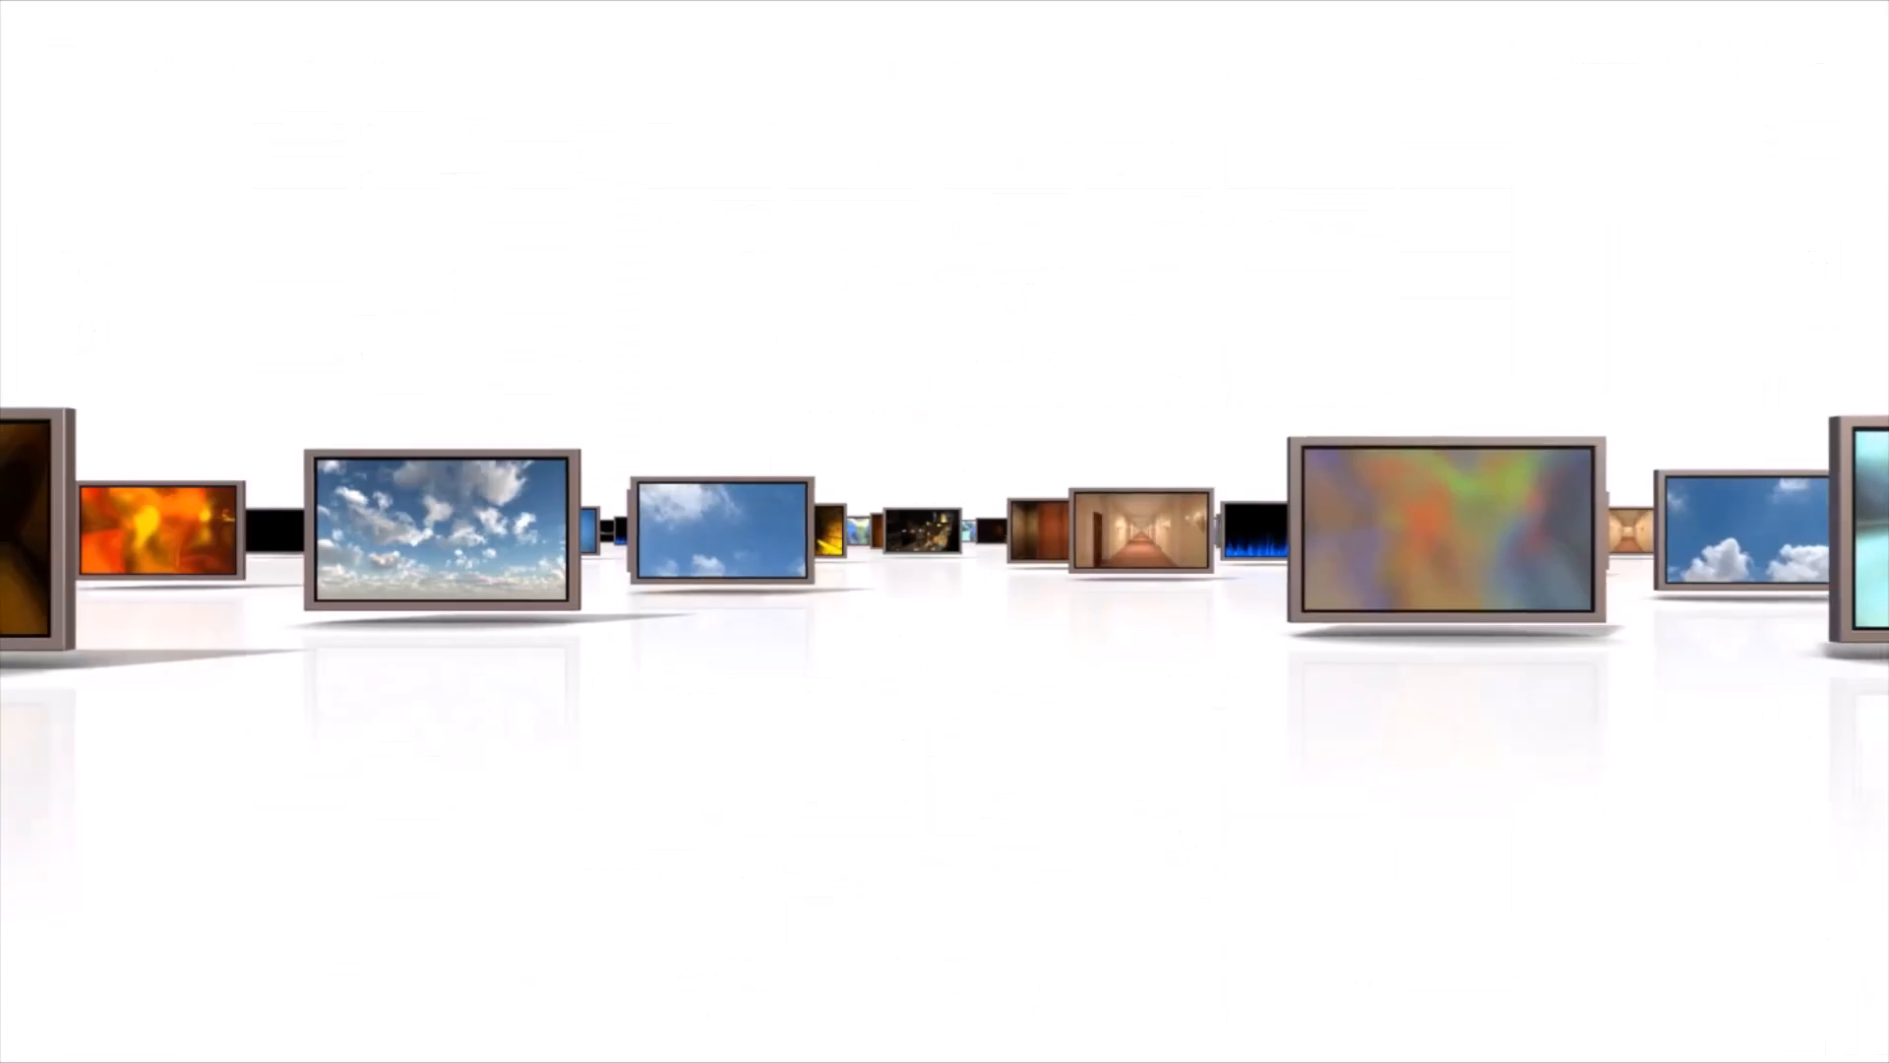